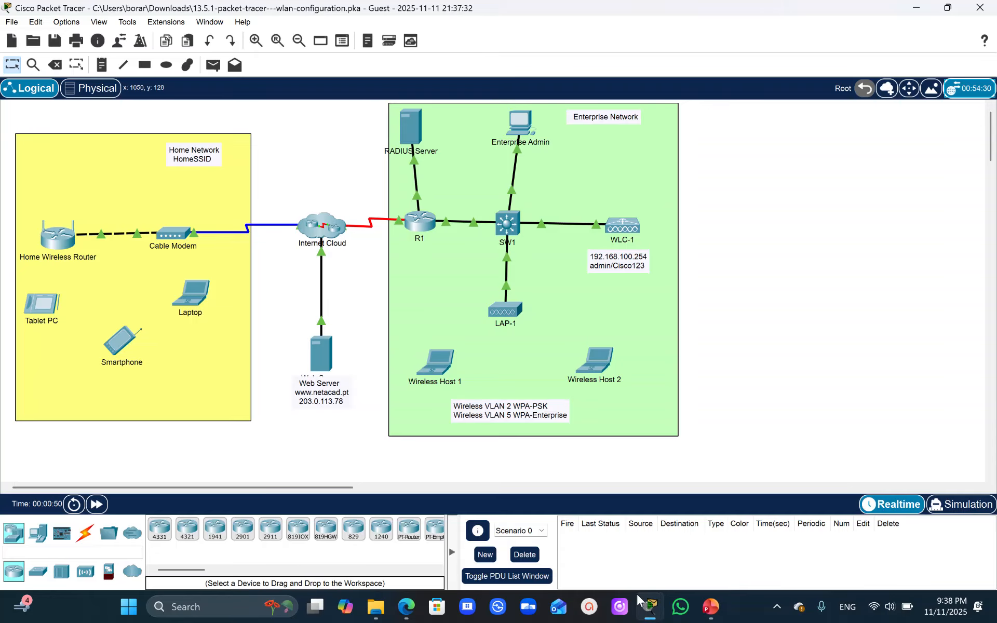
- Review the PT Activity's addressing table, WLAN information and Part 1 instructions for changing the home router's DHCP settings
mouse_move(653, 617)
left_click(719, 530)
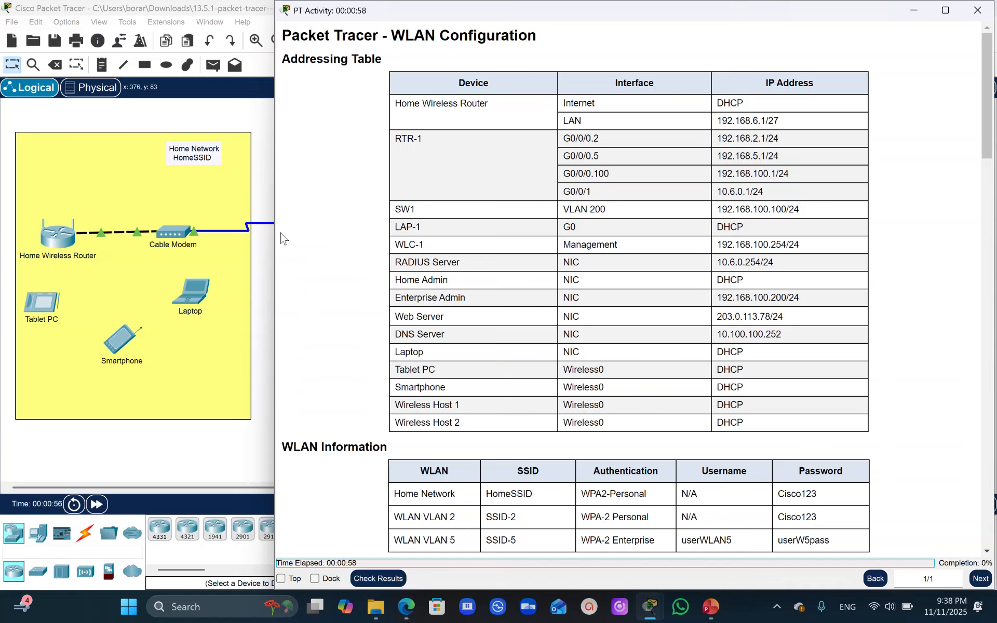
left_click(262, 245)
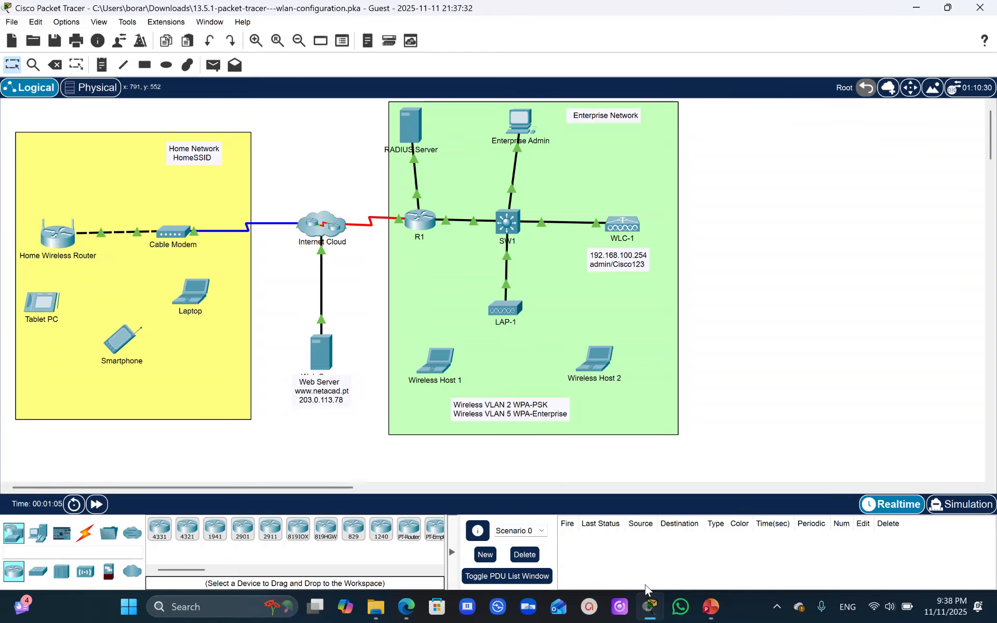
mouse_move(649, 612)
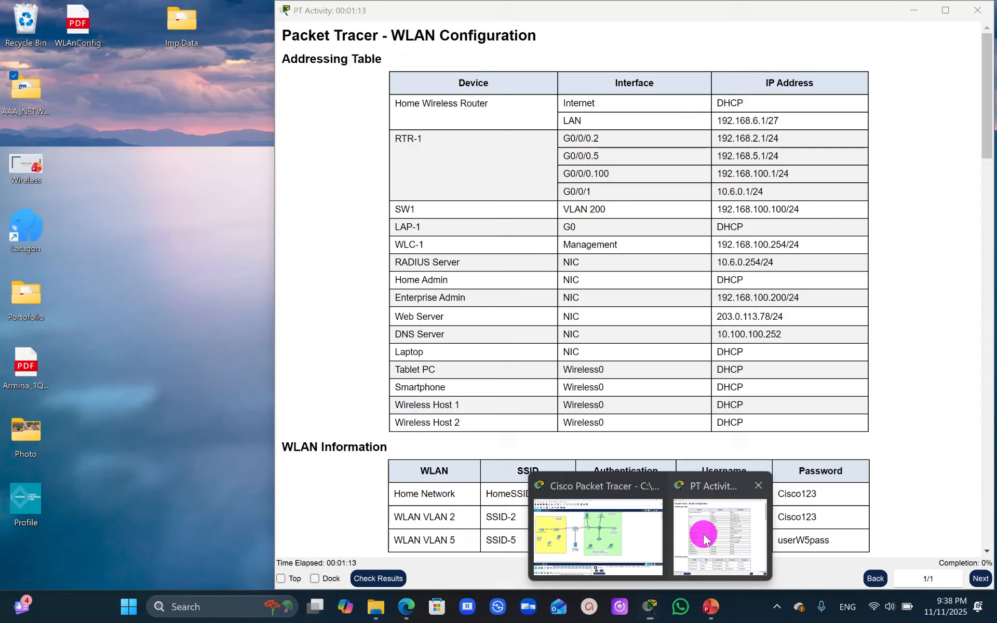
left_click(703, 539)
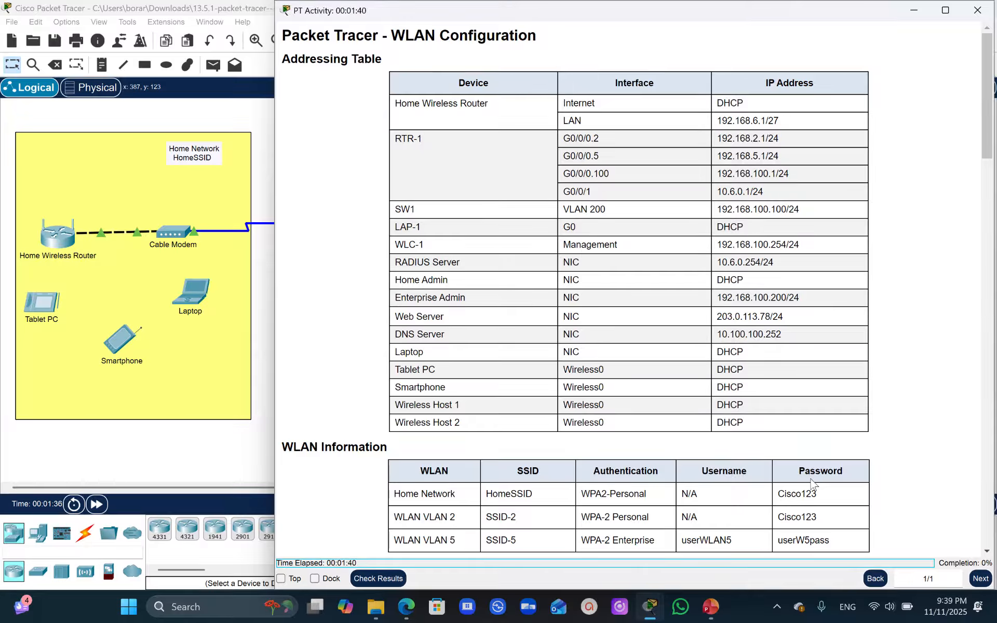
left_click_drag(985, 102, 989, 188)
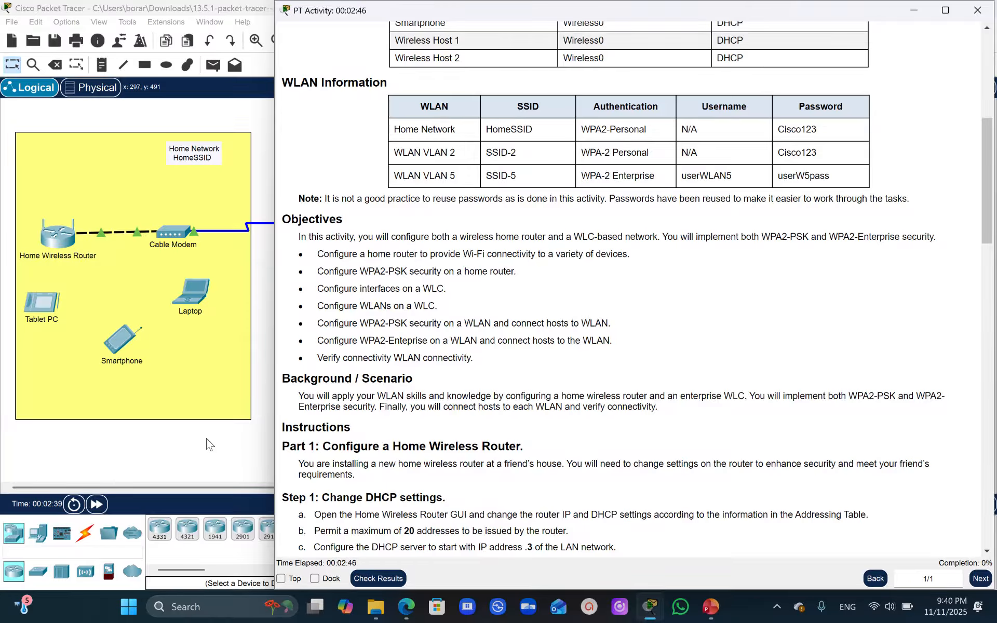
left_click_drag(987, 230, 988, 262)
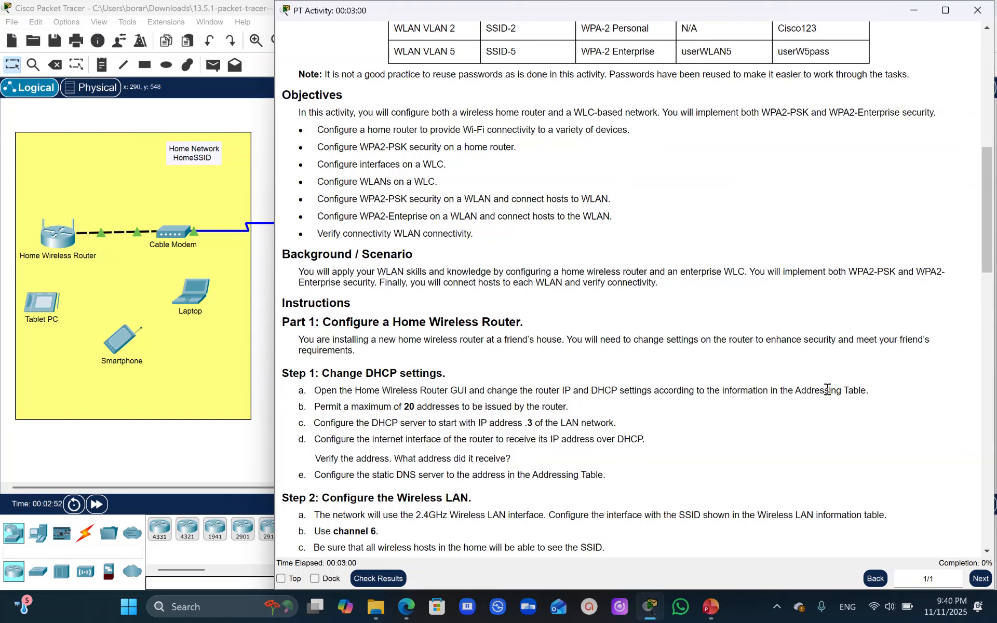
left_click_drag(989, 202, 979, 63)
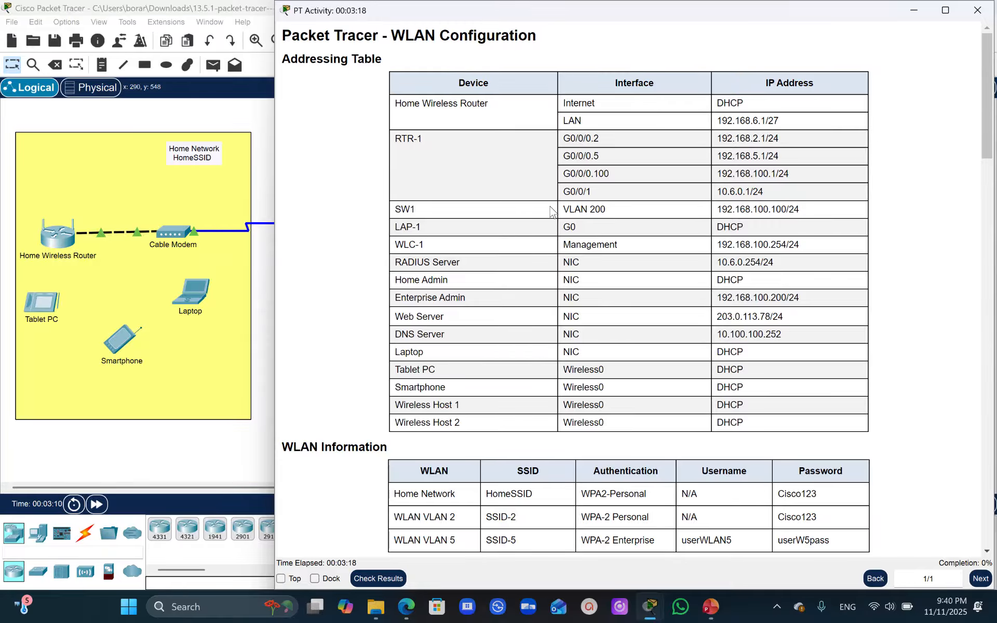
left_click_drag(986, 100, 991, 212)
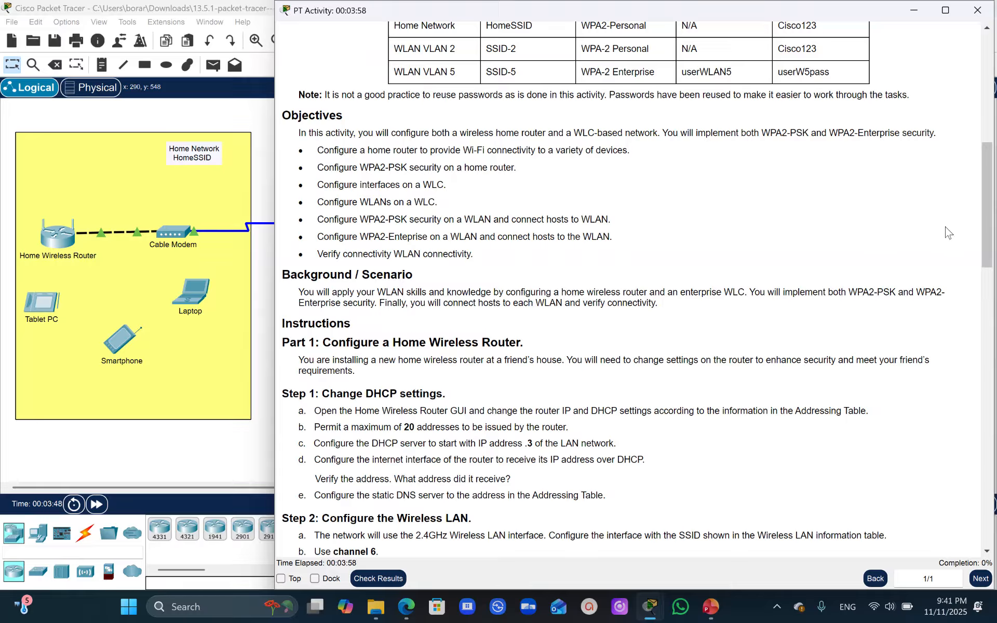
left_click_drag(985, 231, 993, 104)
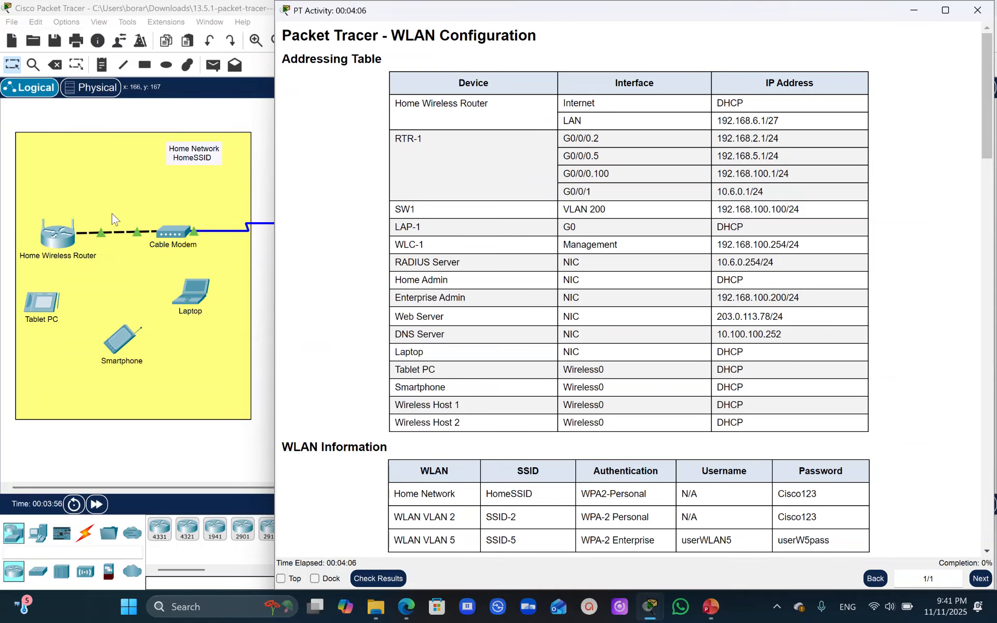
- Open the Home Wireless Router's GUI setup page and set its Internet connection type to Automatic Configuration - DHCP
left_click(52, 247)
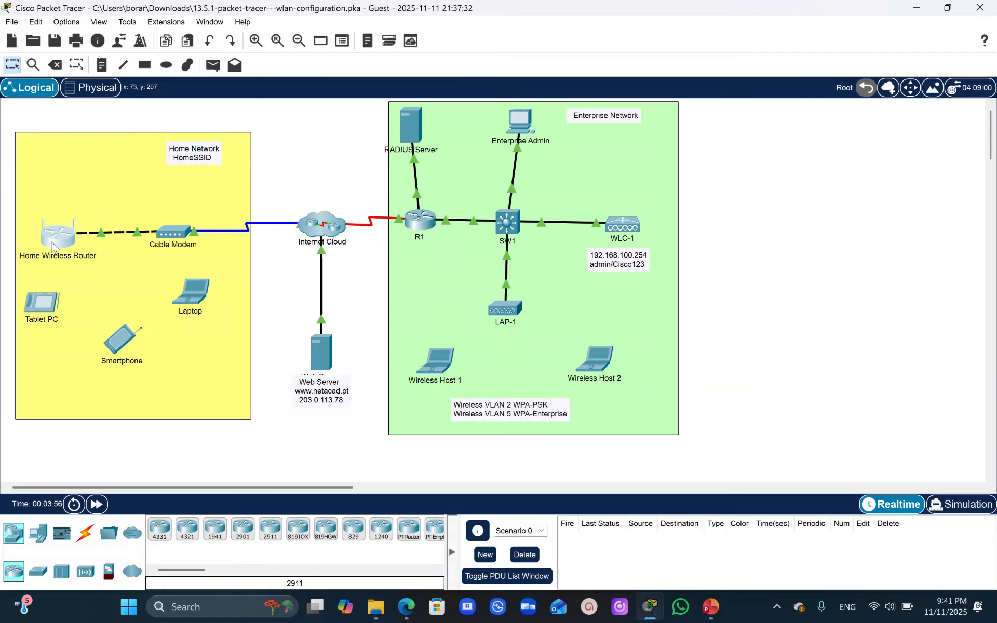
left_click(52, 247)
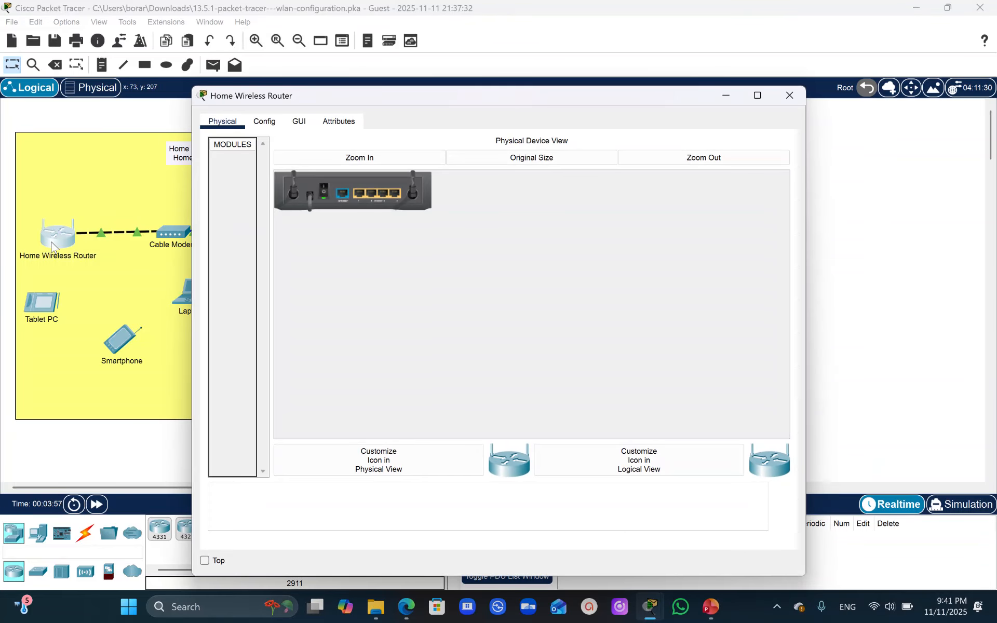
left_click(304, 126)
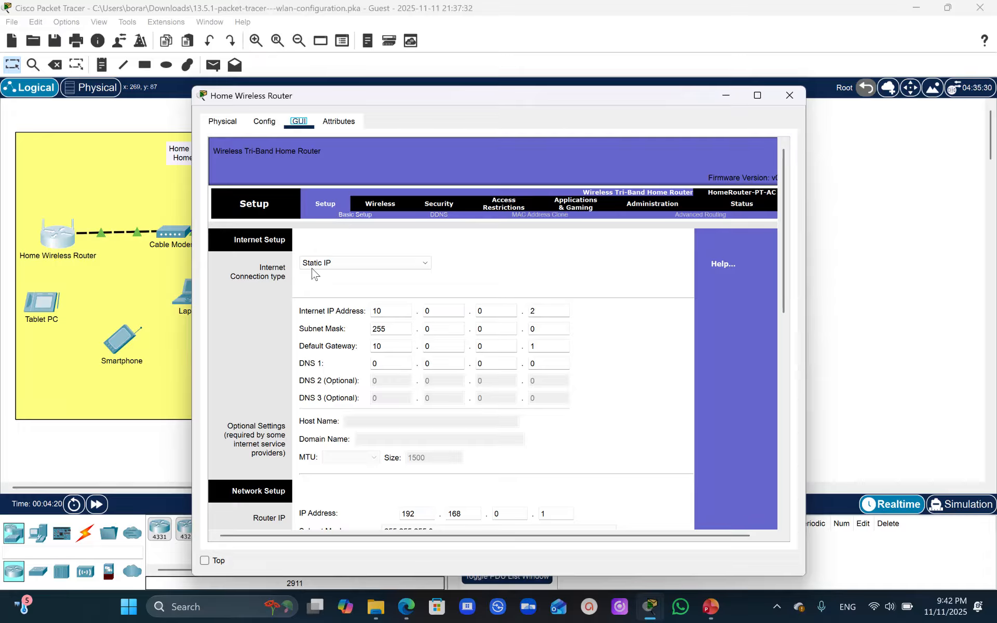
left_click(415, 265)
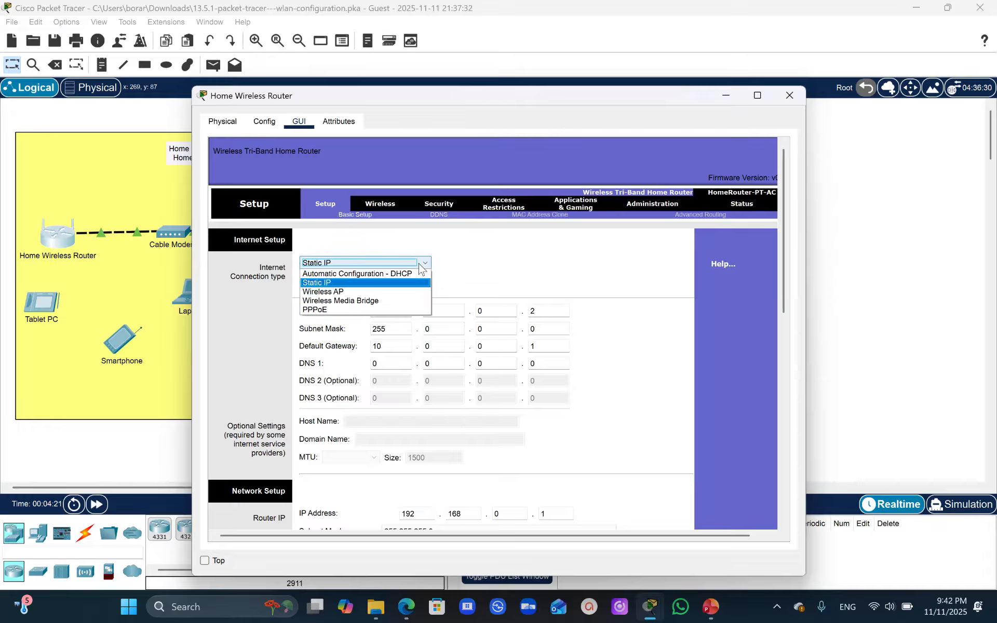
left_click(346, 274)
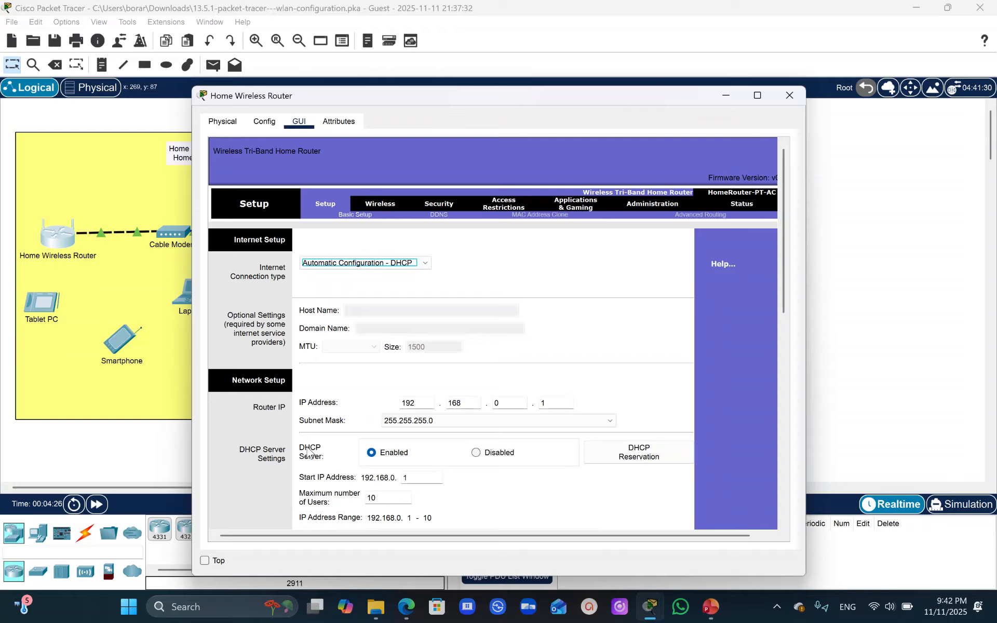
- Set the router's LAN IP address to 192.168.6.1 and its subnet mask to 255.255.255.224, following the addressing table
left_click(509, 403)
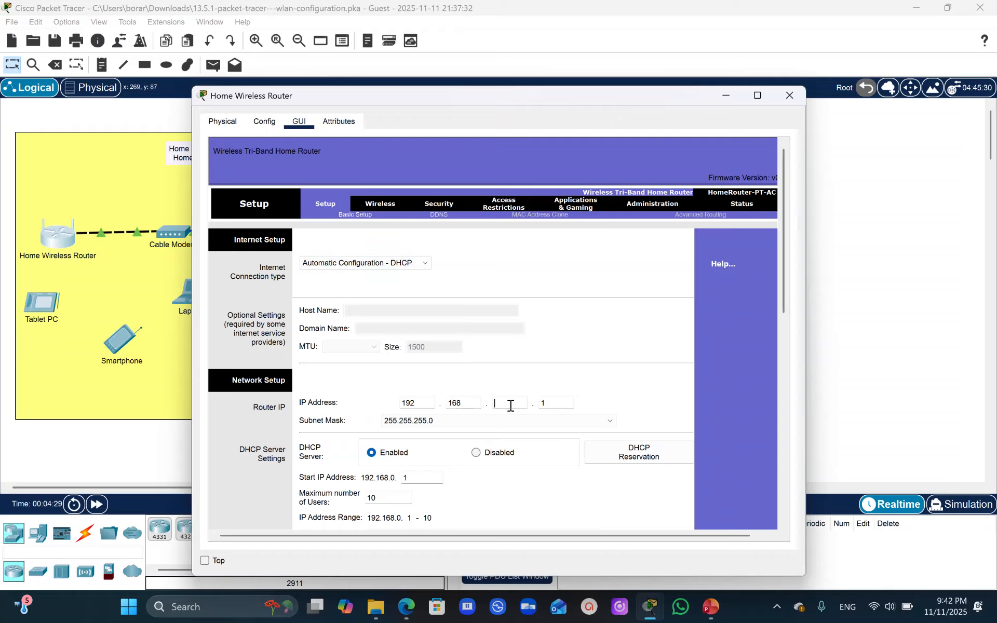
type("6")
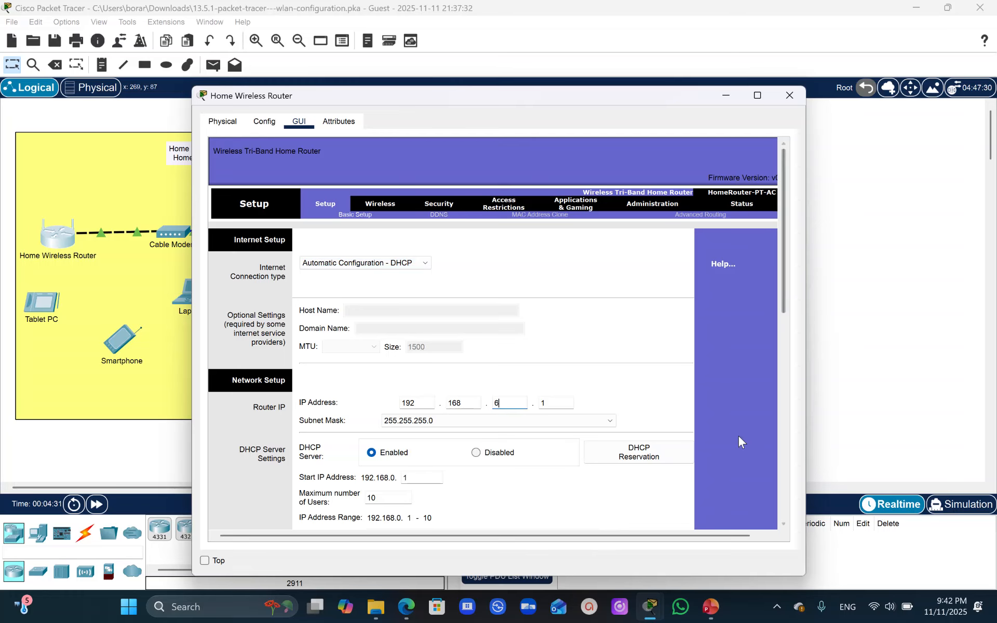
mouse_move(653, 612)
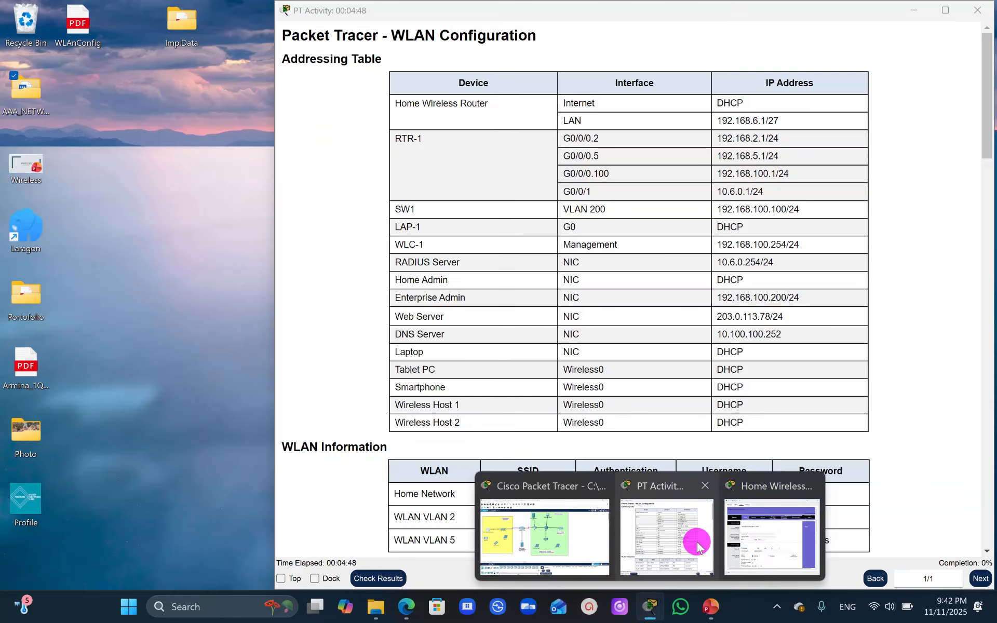
left_click(699, 545)
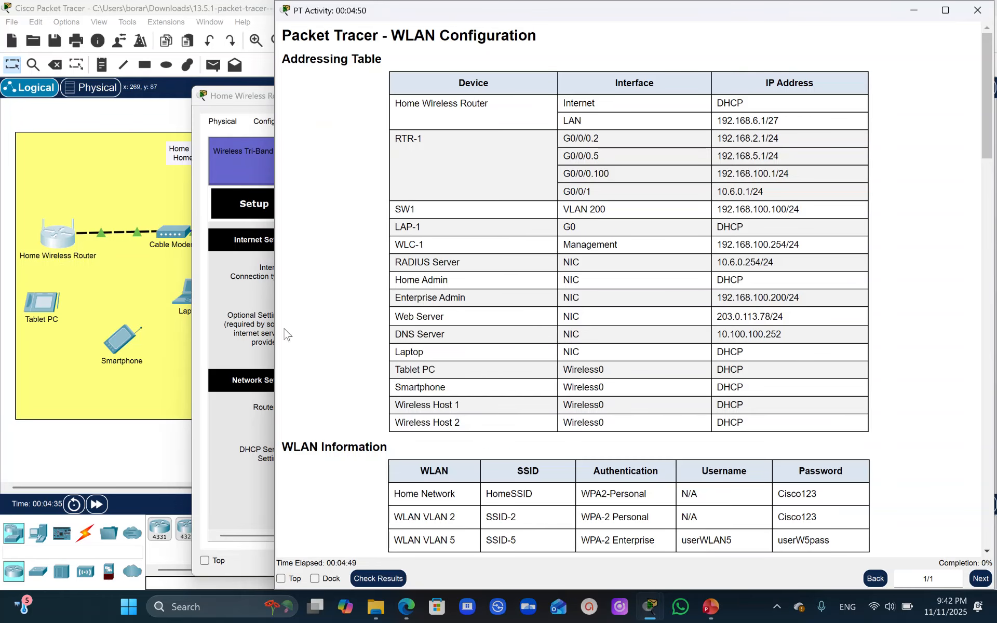
left_click(785, 122)
left_click_drag(786, 122, 710, 121)
left_click(232, 316)
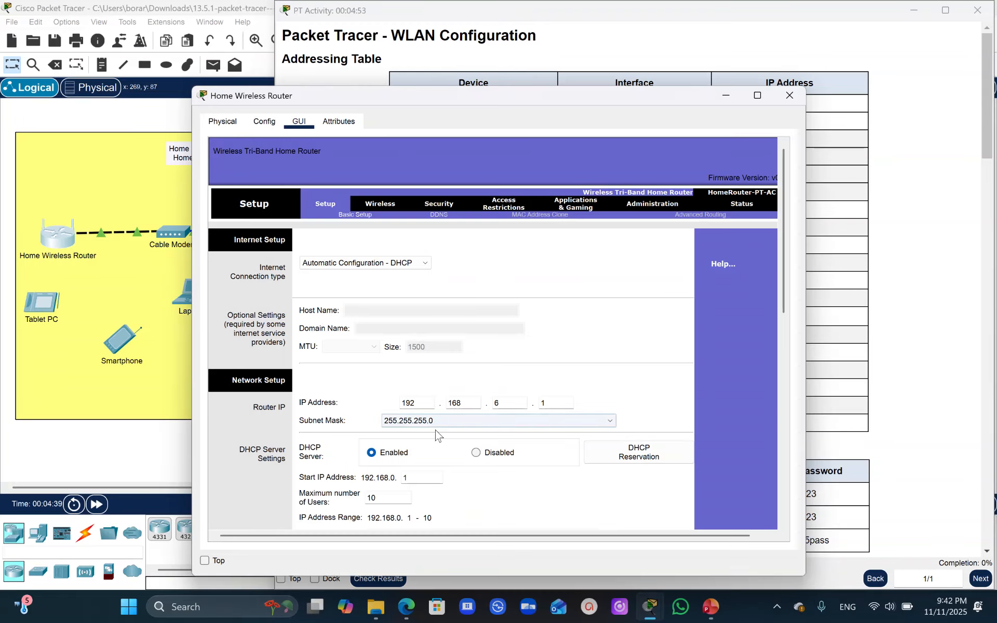
left_click(611, 421)
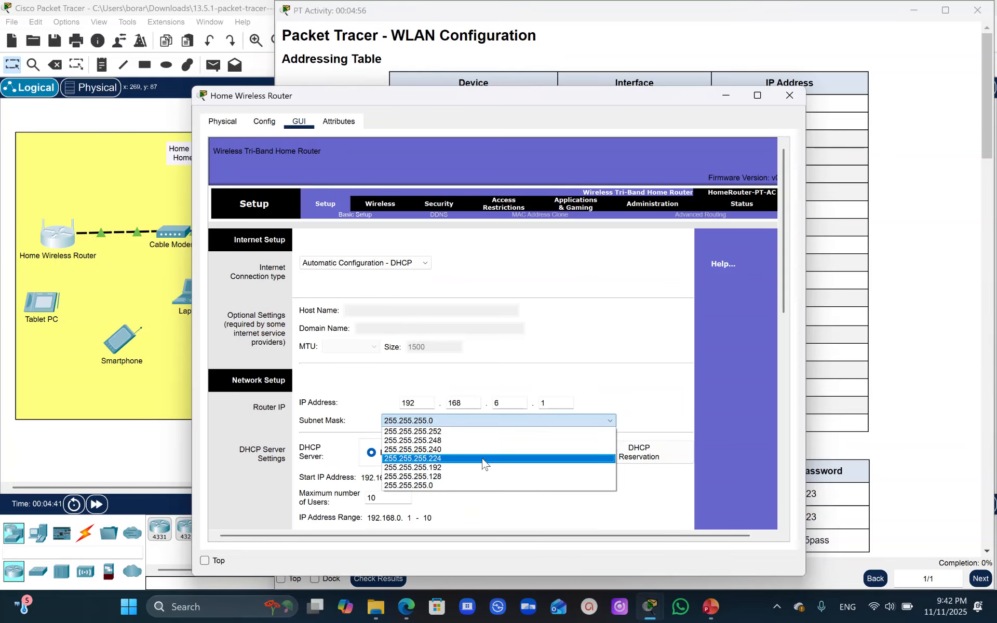
left_click(441, 458)
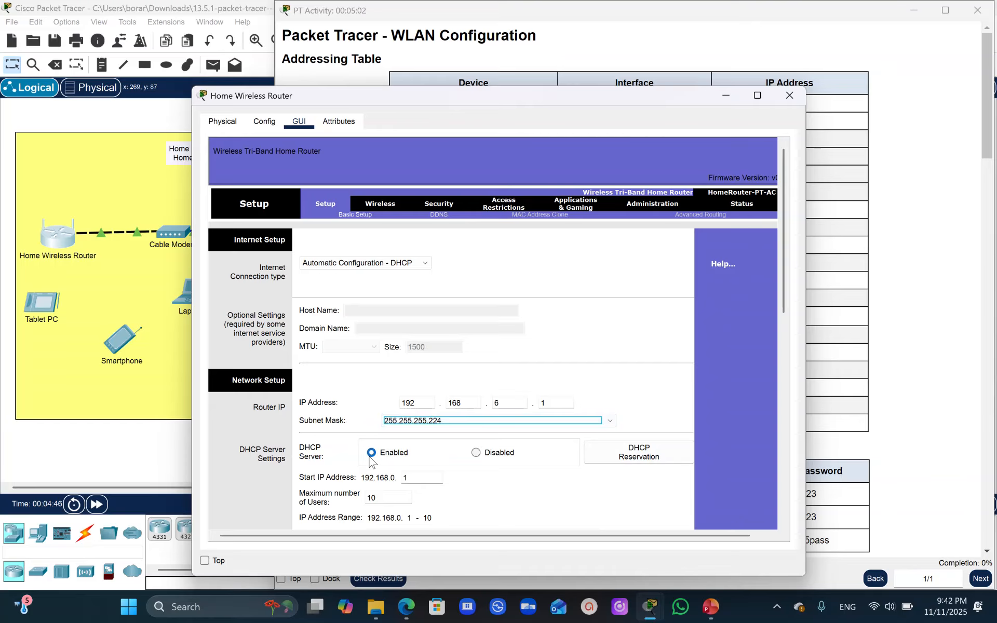
- Set the router's DHCP start address to host 3 and the maximum number of users to 20
left_click_drag(784, 243, 799, 344)
left_click(416, 227)
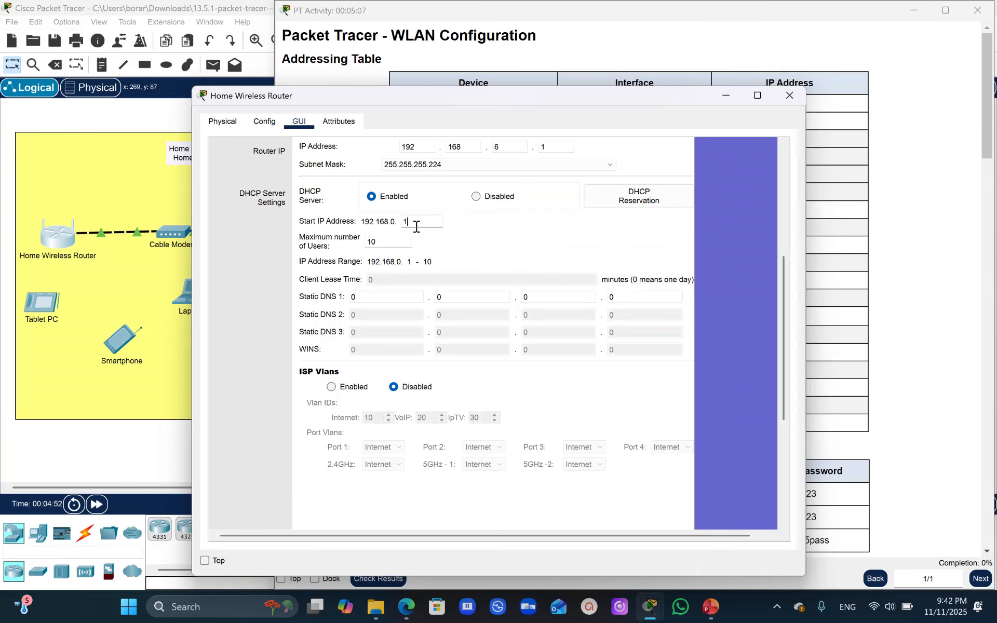
type("3")
left_click(388, 243)
left_click_drag(407, 242, 332, 244)
type("2")
- Enter the DNS server address from the addressing table, 10.100.100.252, as the router's Static DNS 1
left_click(362, 296)
left_click_drag(675, 102, 680, 132)
left_click_drag(788, 302, 798, 363)
left_click_drag(630, 134, 700, 373)
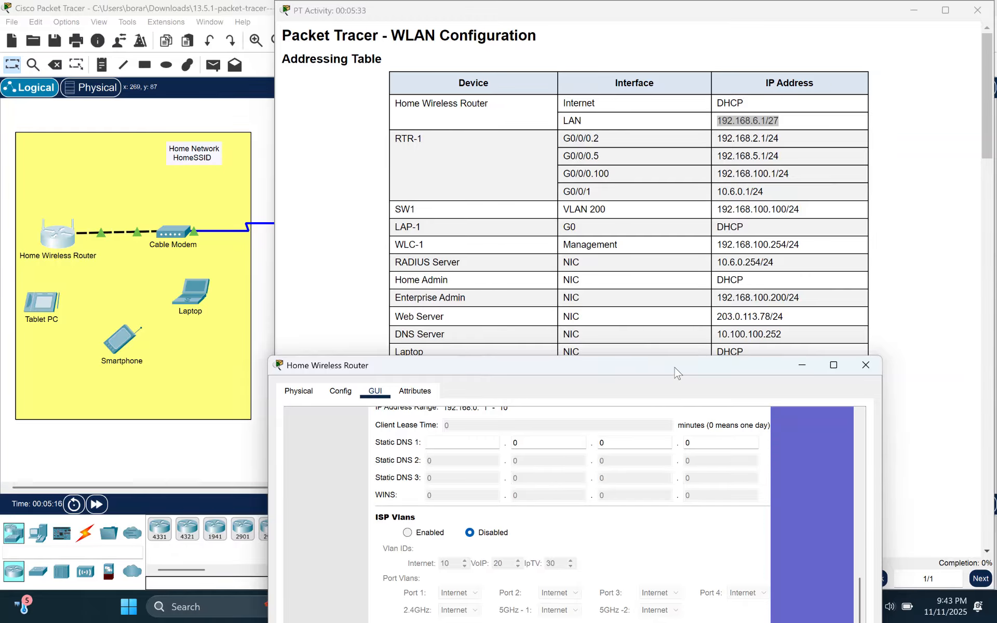
left_click(438, 442)
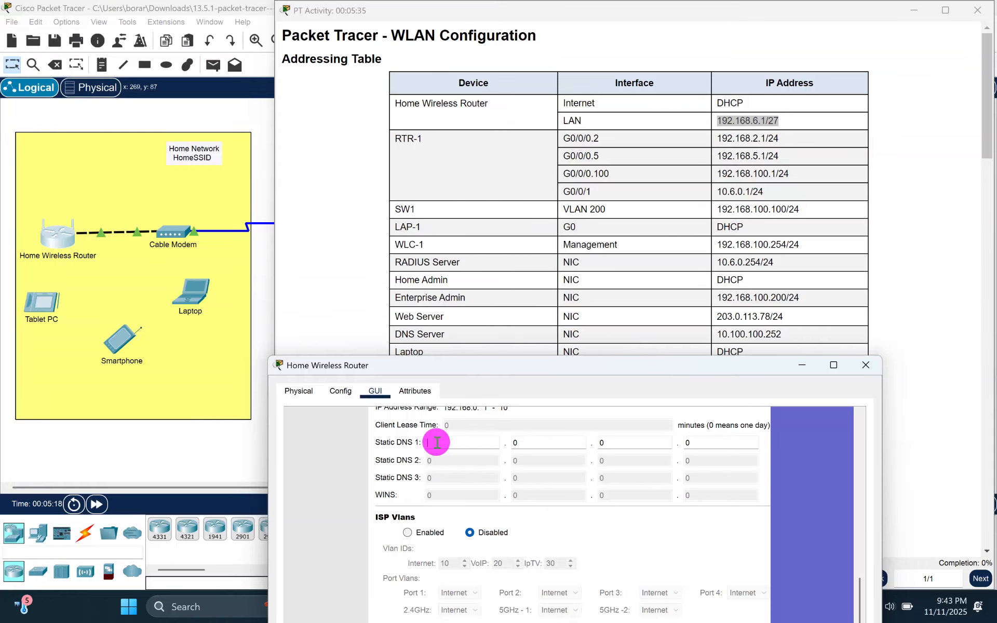
type("10")
key("Tab")
type("100")
key("Tab")
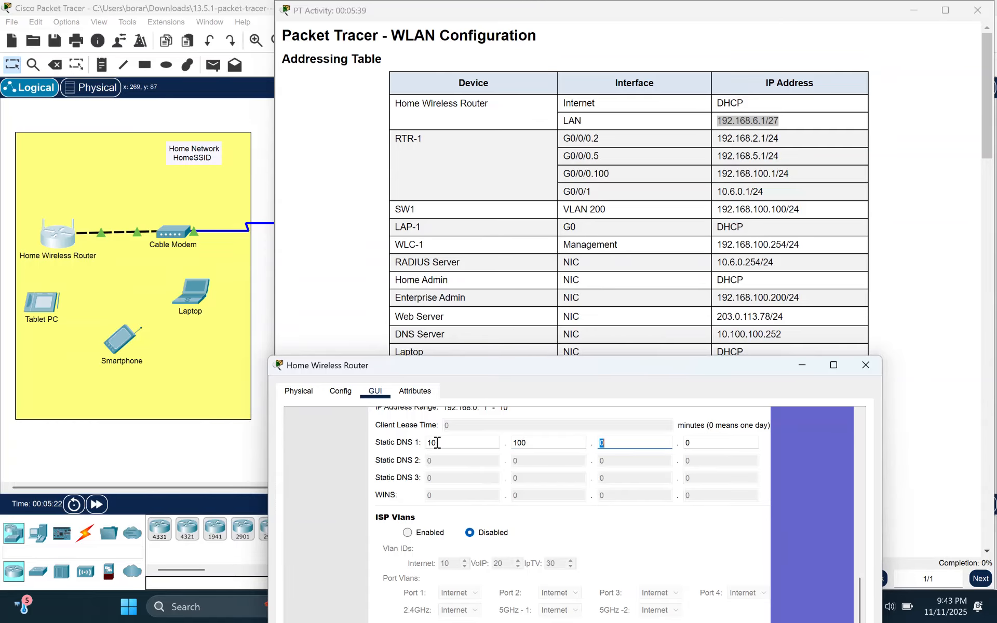
type("100")
key("Tab")
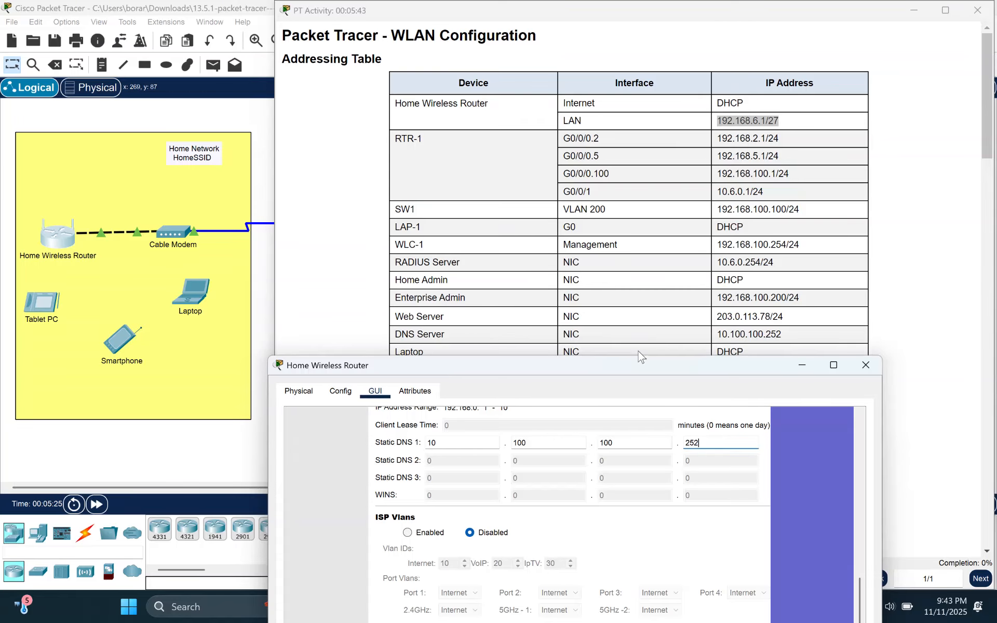
- Save the home router's changed basic setup settings
left_click_drag(627, 363, 638, 104)
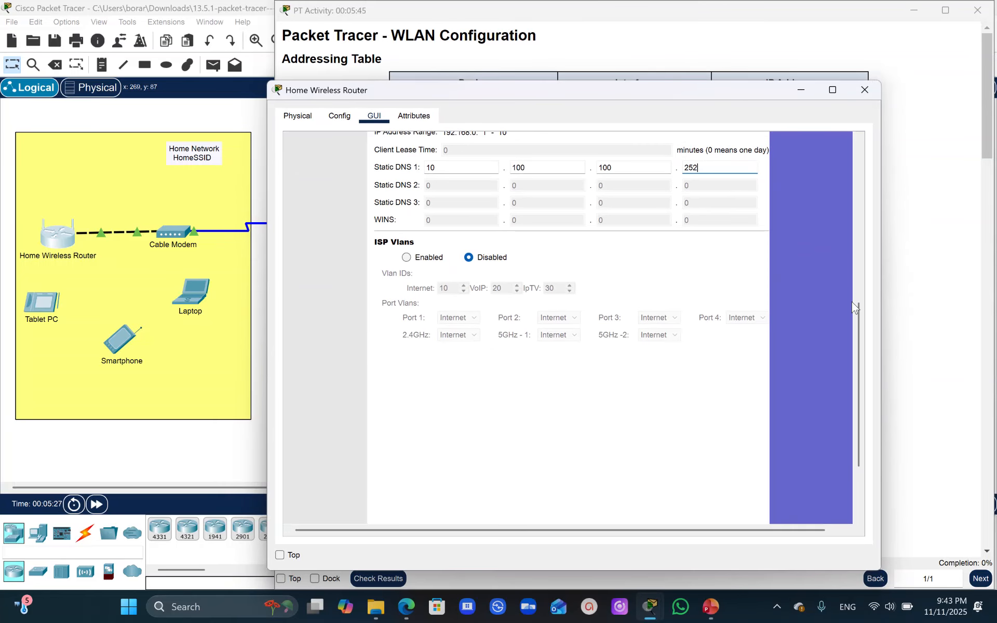
left_click_drag(857, 323, 874, 383)
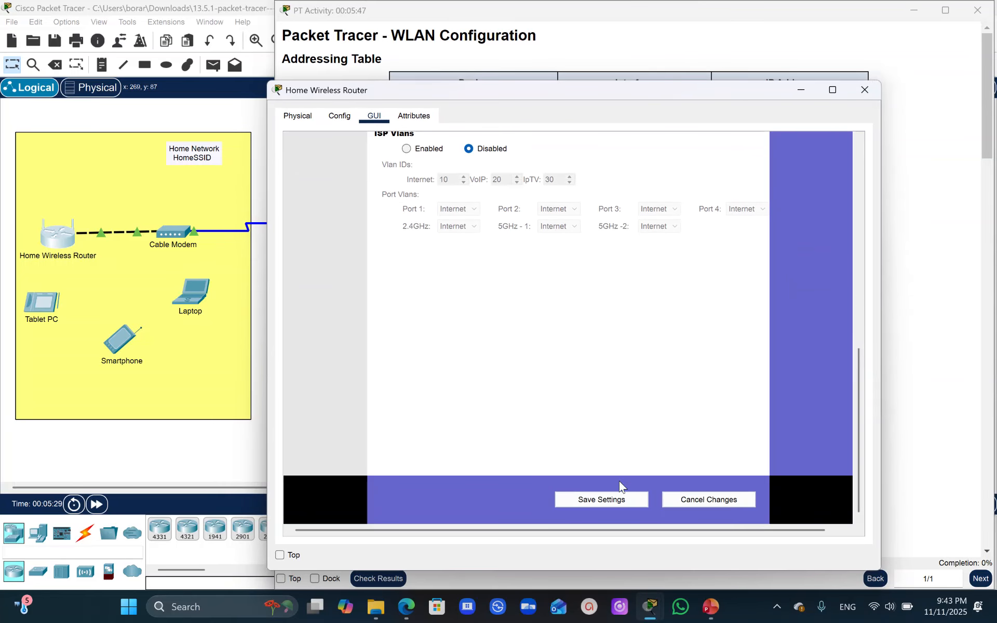
left_click(608, 504)
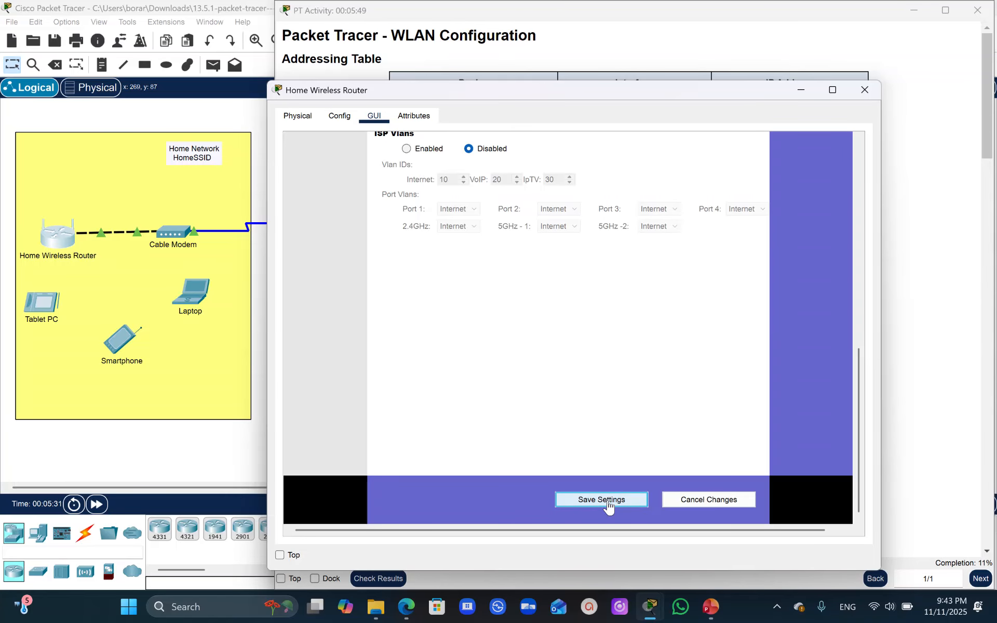
- Check which address the home router's Internet interface received over DHCP in its interface configuration
left_click_drag(856, 389, 862, 171)
left_click(339, 115)
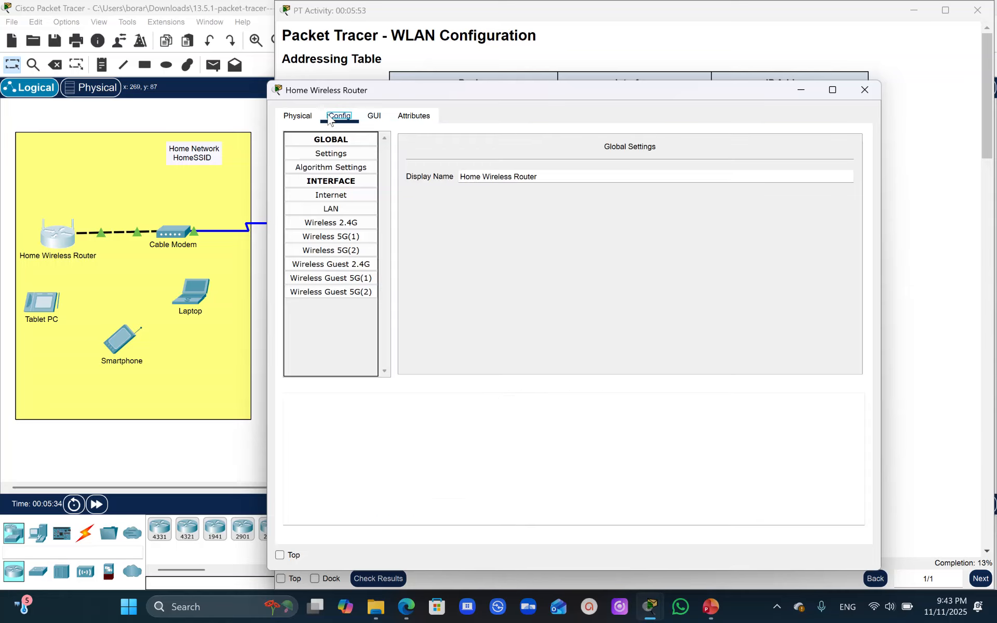
left_click(323, 196)
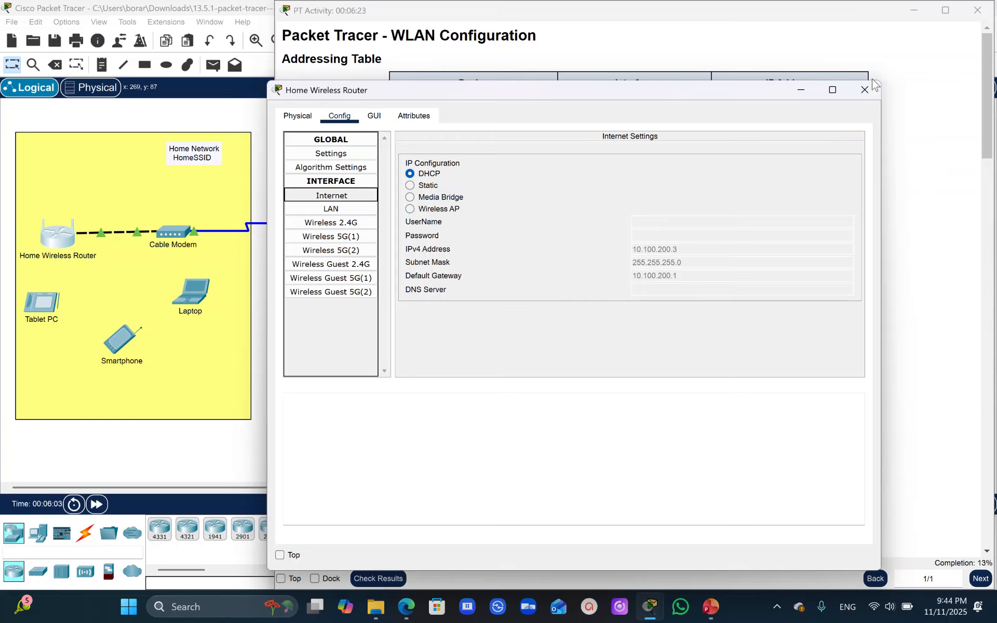
- Minimize the router window and review the activity's wireless LAN instructions and the Home Network row of the WLAN information table
left_click(799, 91)
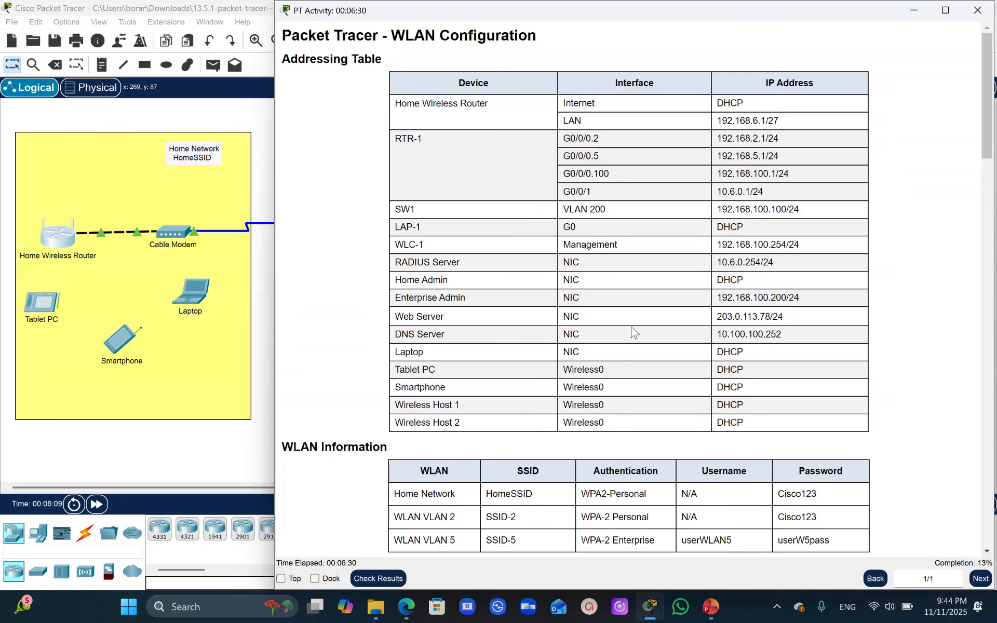
left_click(988, 134)
left_click_drag(987, 134, 972, 282)
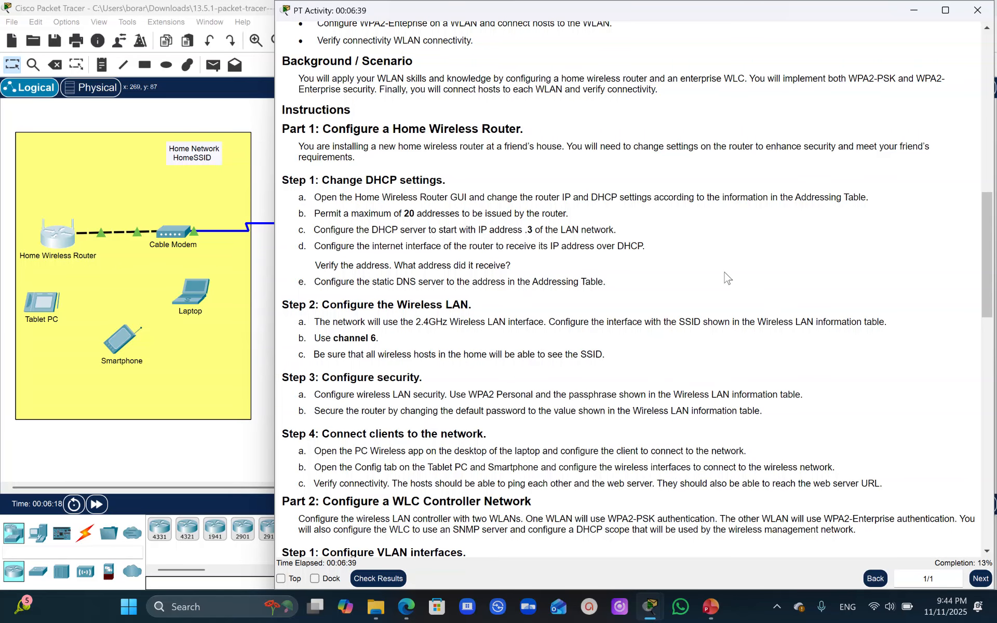
left_click_drag(986, 276, 985, 138)
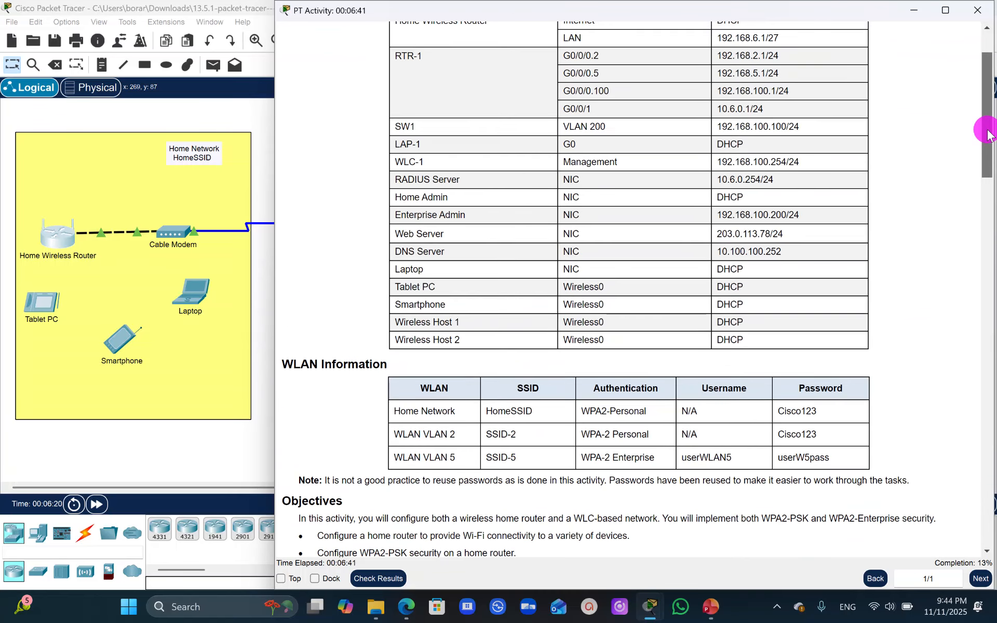
left_click_drag(537, 407, 434, 431)
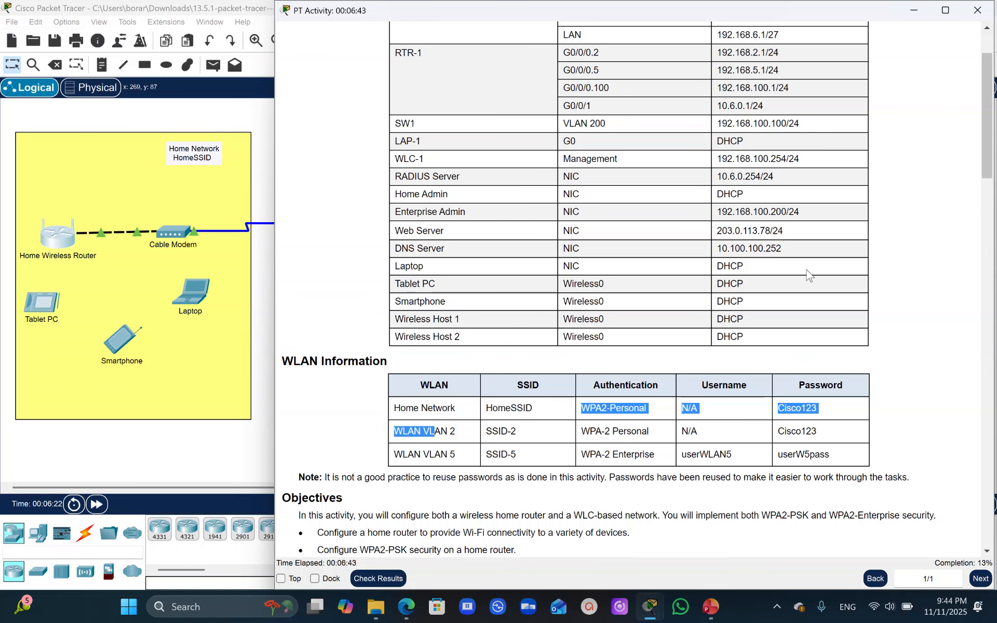
- Review the Step 2 wireless LAN instructions and open the home wireless router's basic wireless settings
left_click_drag(989, 108, 987, 254)
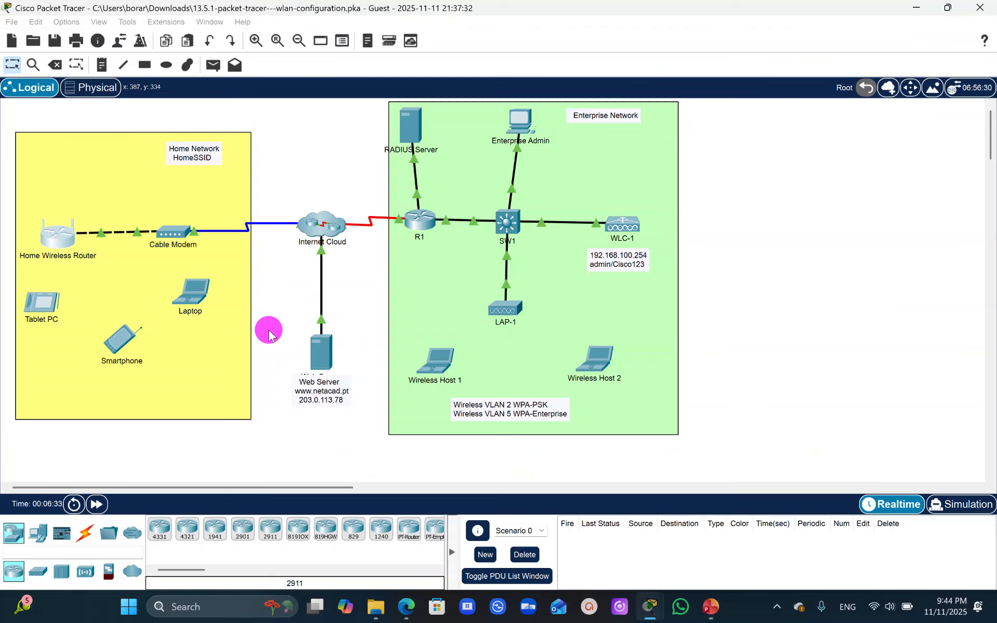
left_click(269, 332)
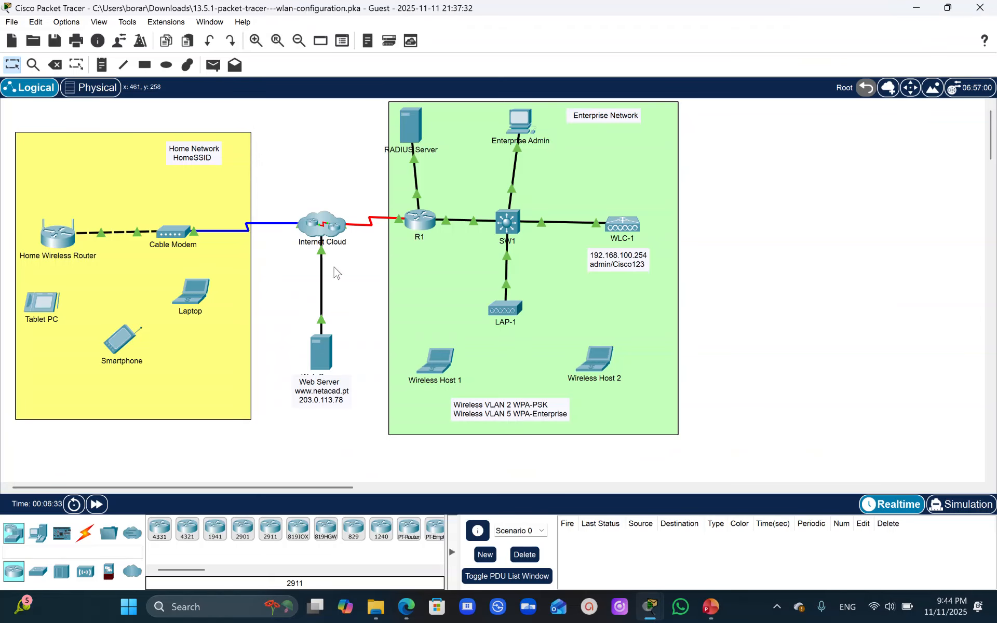
left_click(58, 247)
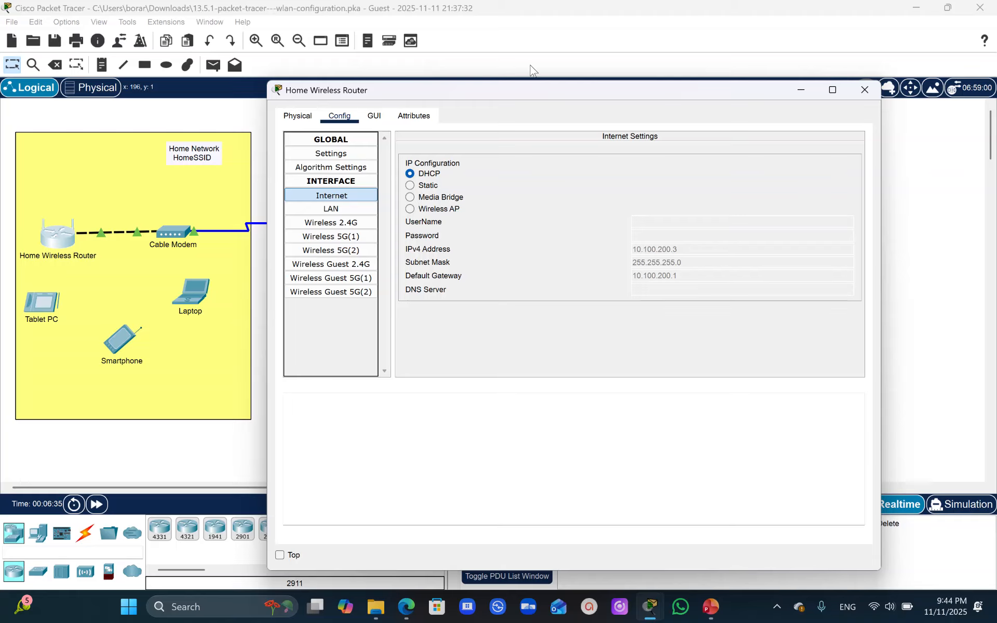
left_click(371, 119)
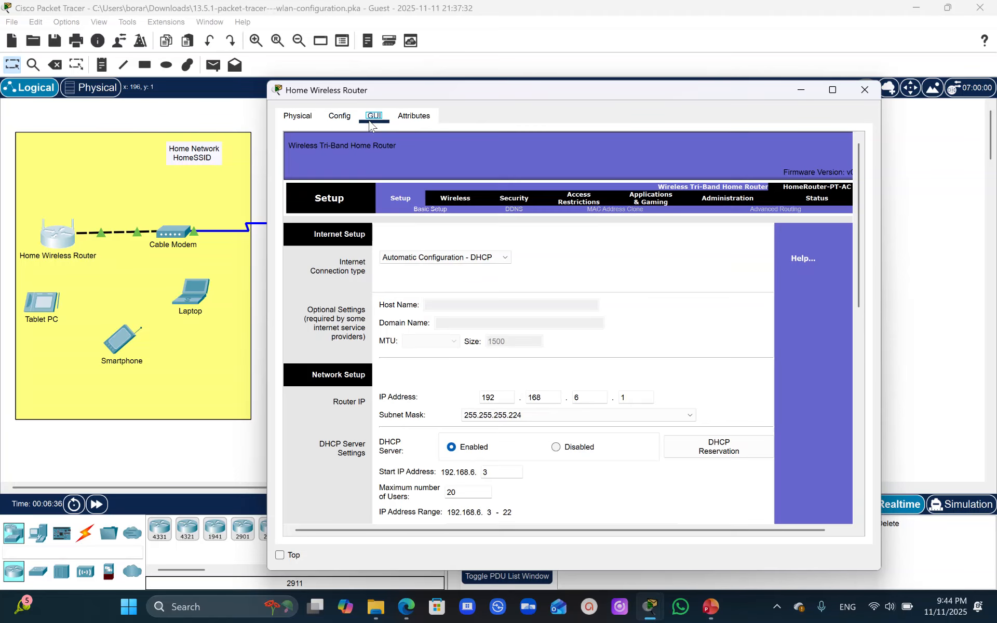
left_click(449, 202)
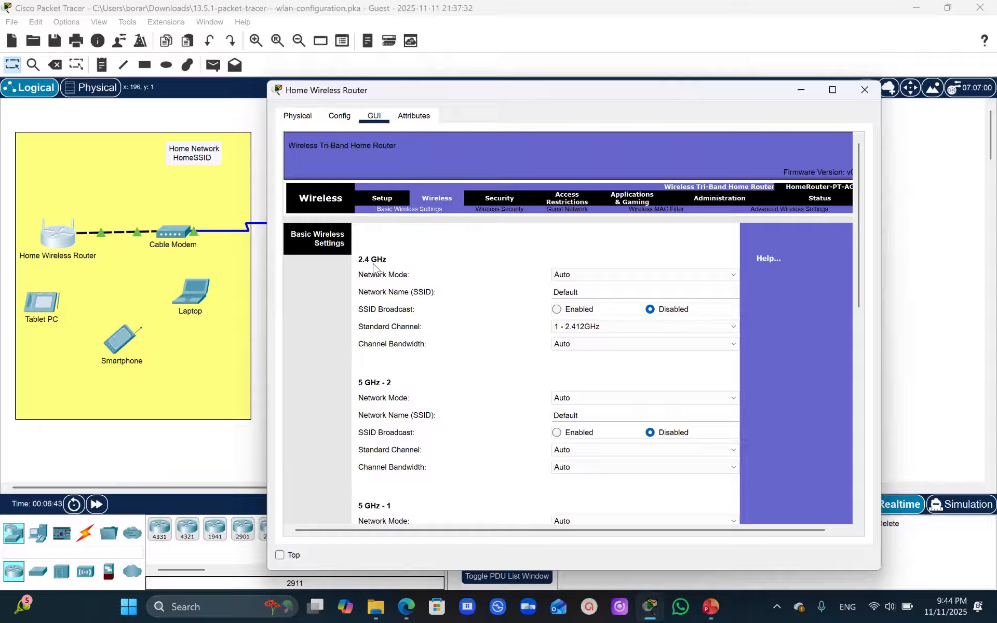
- Set the network mode of both 5 GHz bands, 5 GHz - 2 and 5 GHz - 1, to Disabled
left_click(685, 398)
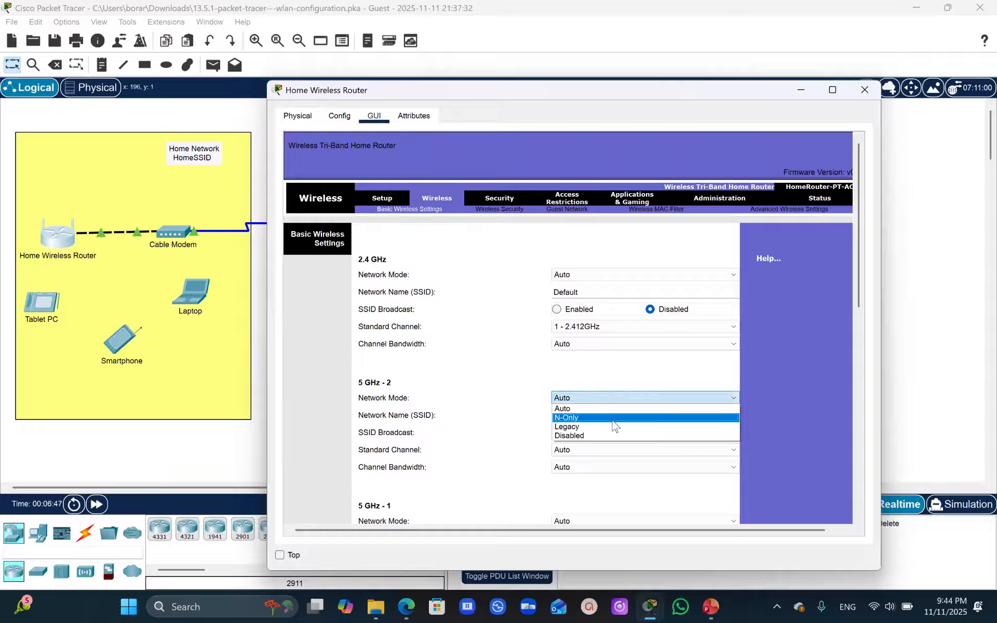
left_click(580, 435)
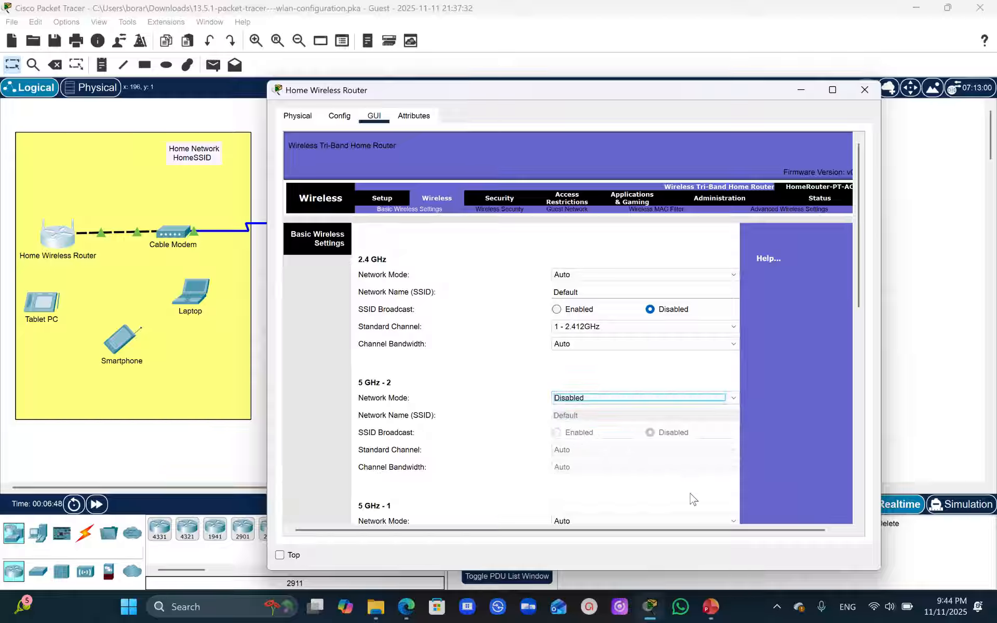
left_click(722, 520)
left_click(598, 564)
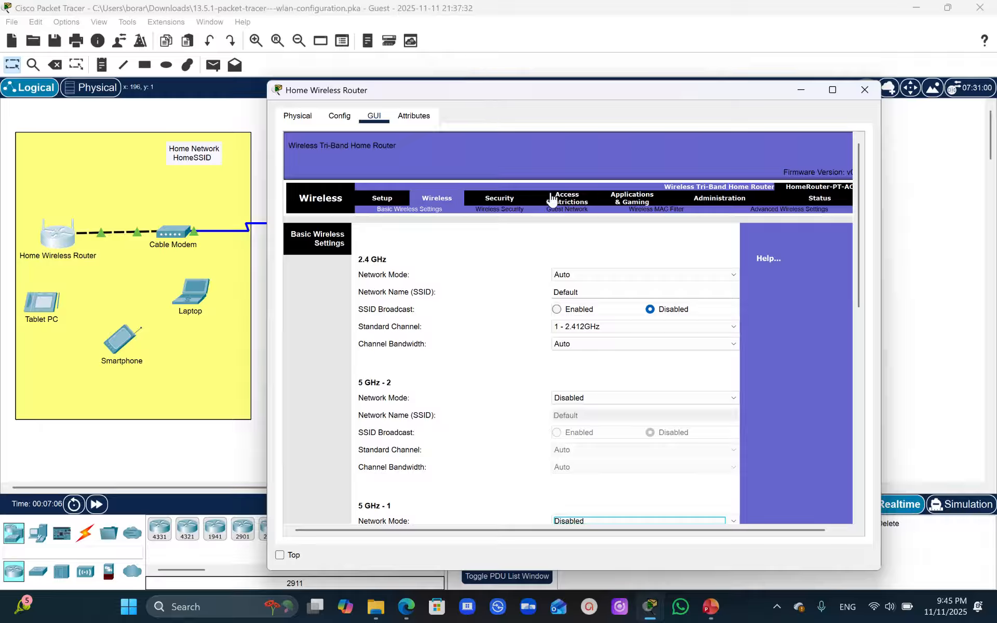
- Set the 2.4 GHz network name (SSID) to HomeSSID
left_click(600, 294)
left_click_drag(600, 294, 554, 291)
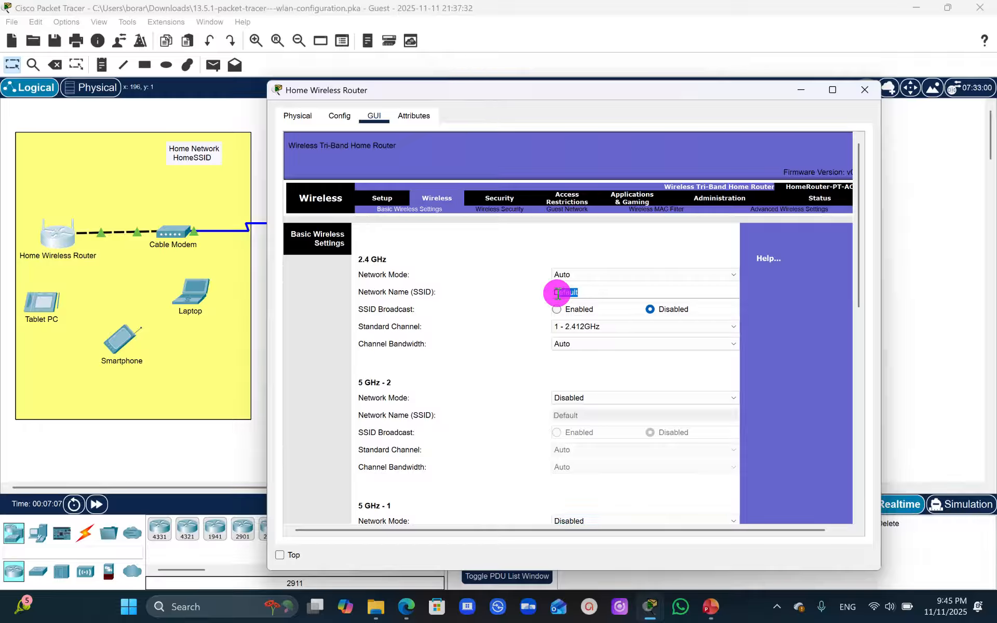
type("Home")
type("CSS")
key("BackSpace")
key("BackSpace")
key("BackSpace")
type("SSID")
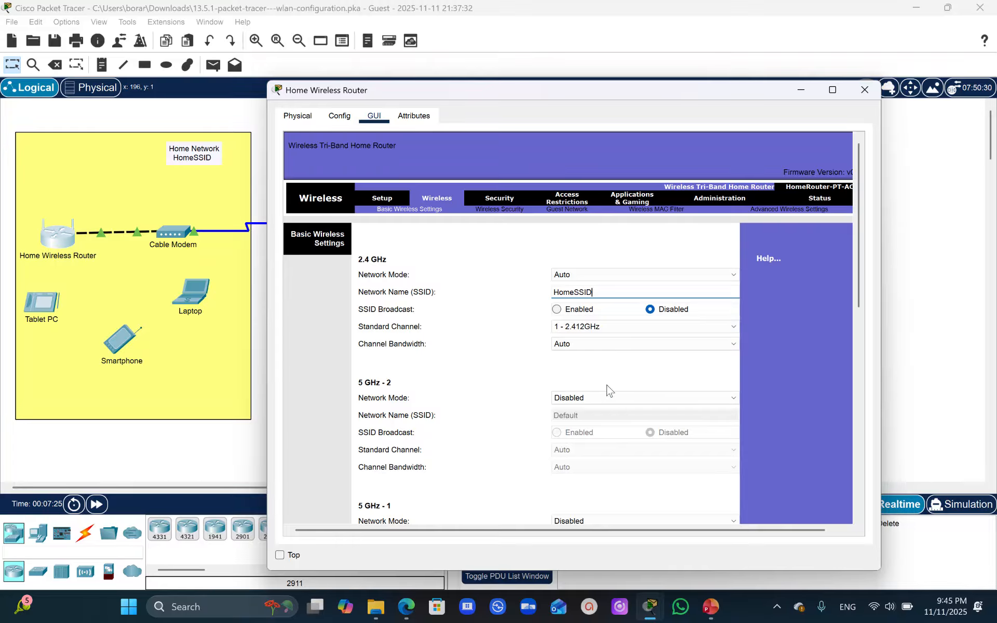
- Following the Step 2 instructions, enable SSID broadcast for the 2.4 GHz network and set its standard channel to 6 - 2.437GHz
mouse_move(655, 614)
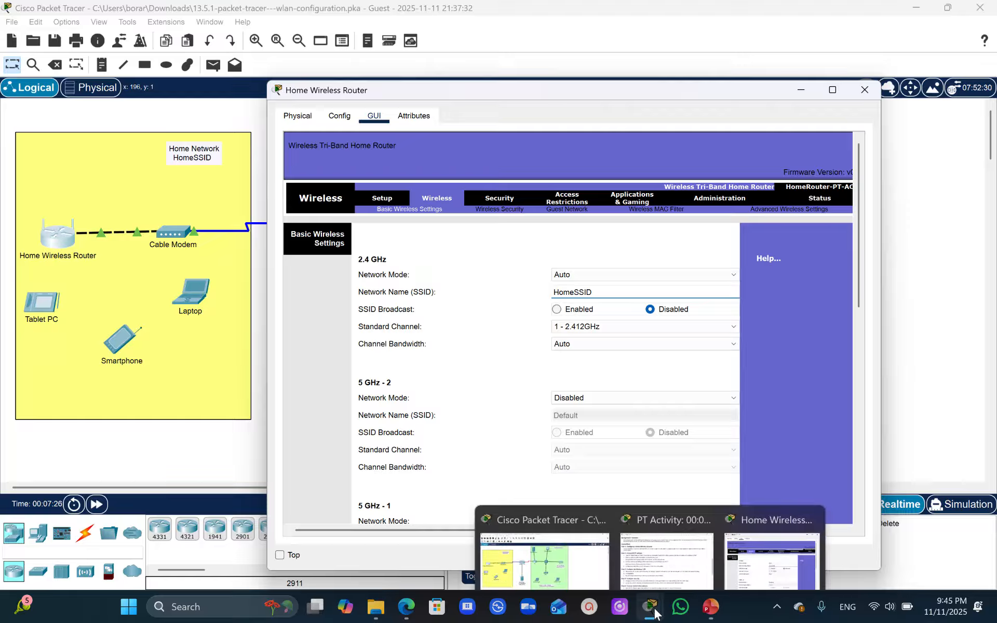
left_click(666, 535)
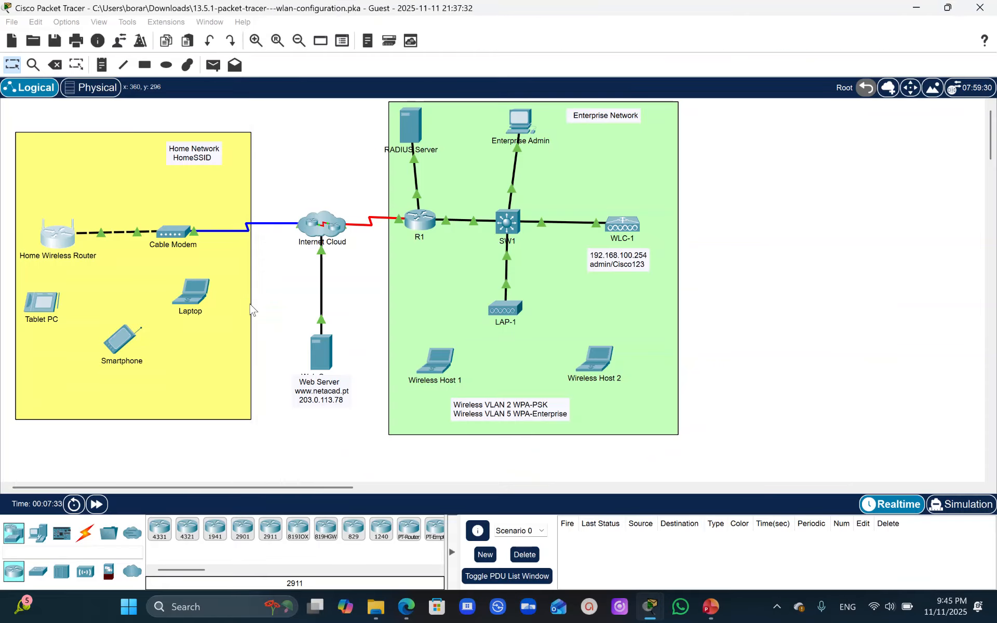
left_click(254, 309)
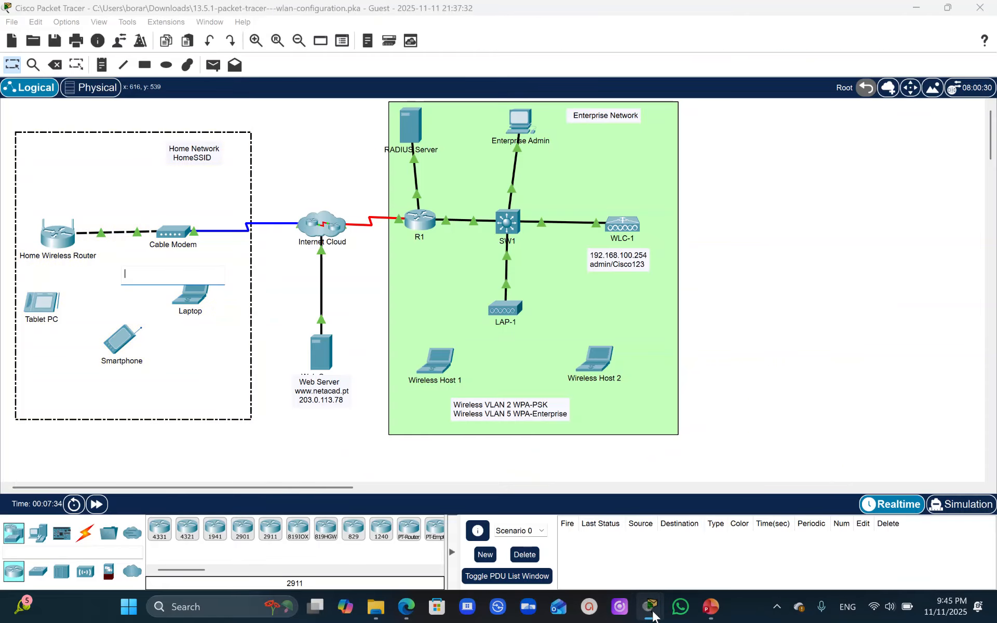
mouse_move(650, 607)
left_click(771, 550)
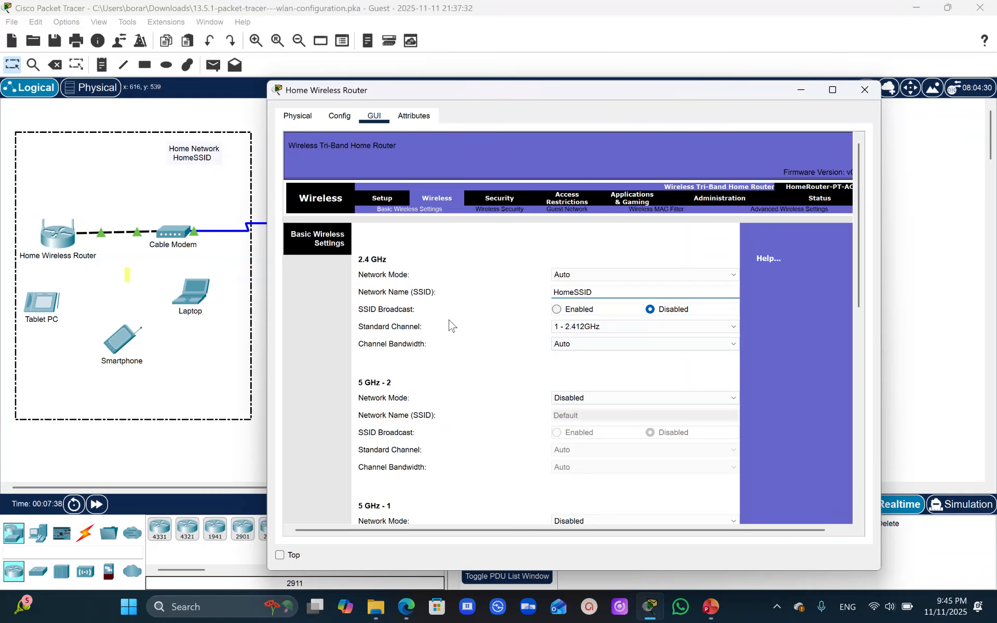
left_click(557, 310)
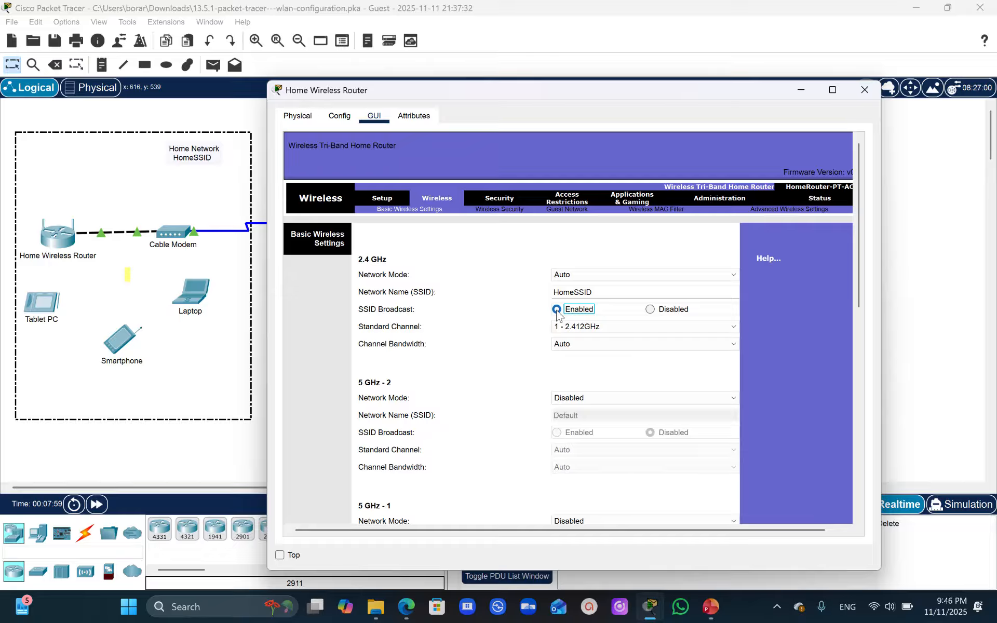
left_click(590, 326)
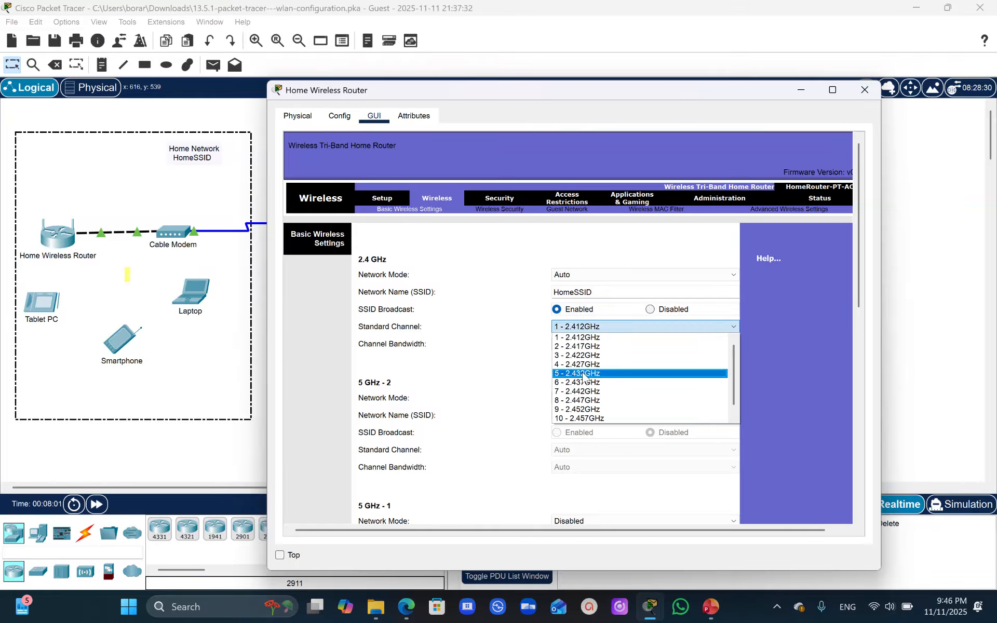
left_click(580, 382)
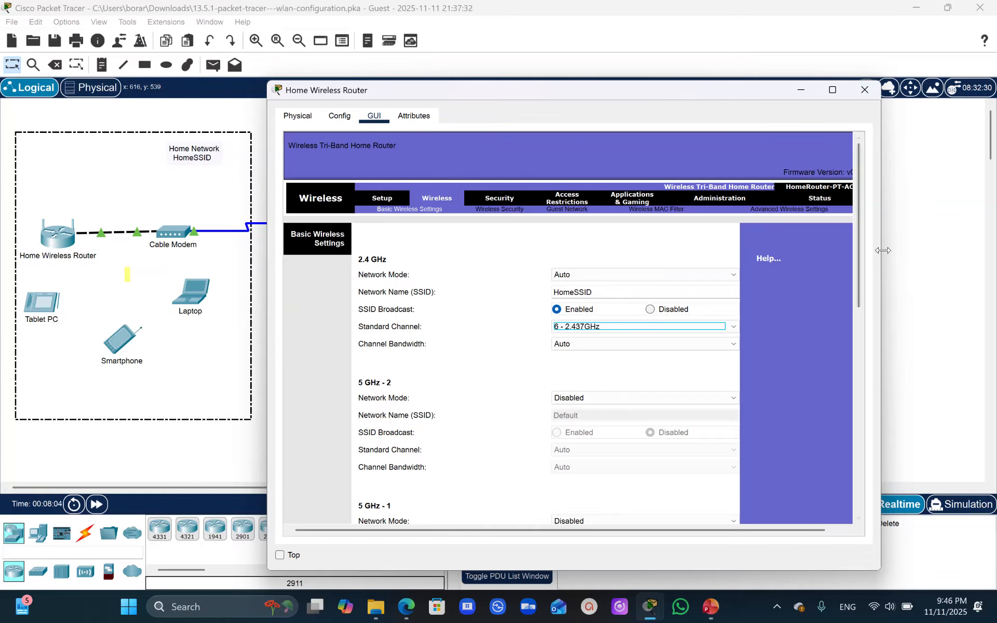
- Save the home router's changed basic wireless settings
left_click(856, 254)
left_click_drag(855, 250, 846, 456)
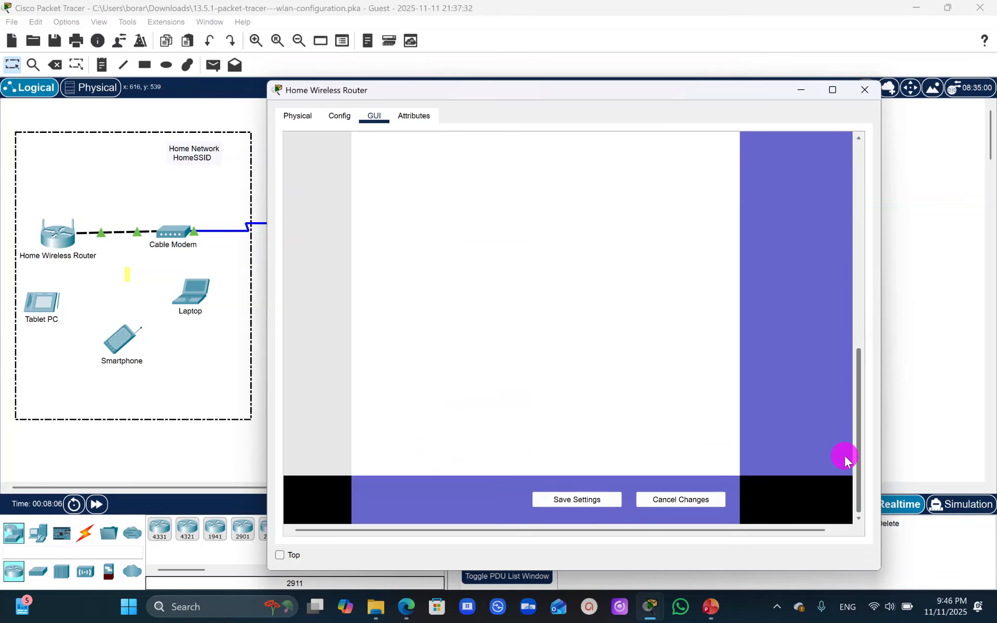
left_click(602, 500)
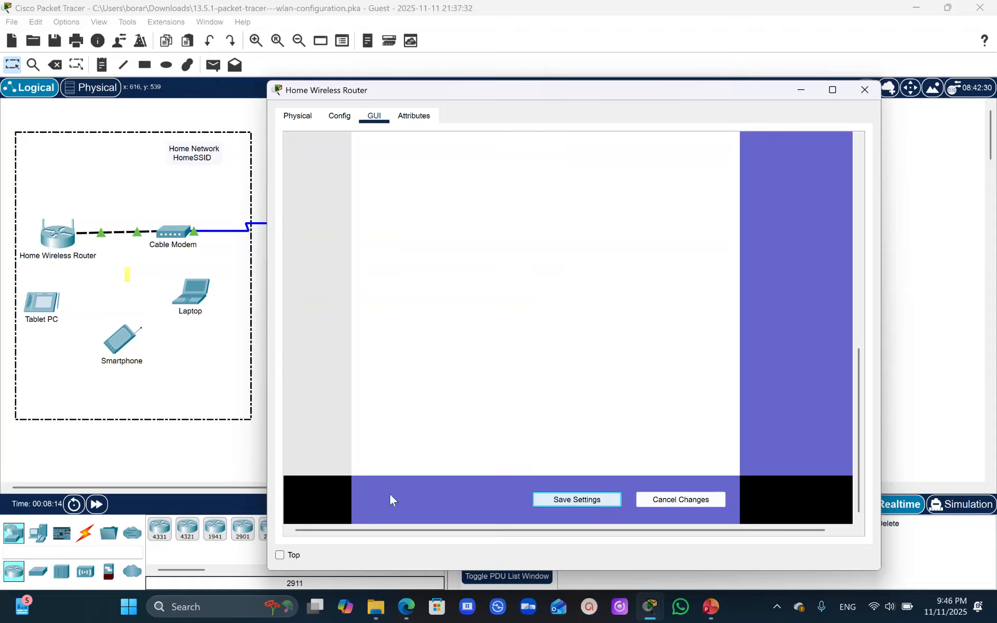
- Open the PC Wireless app on the home network's laptop
left_click(195, 301)
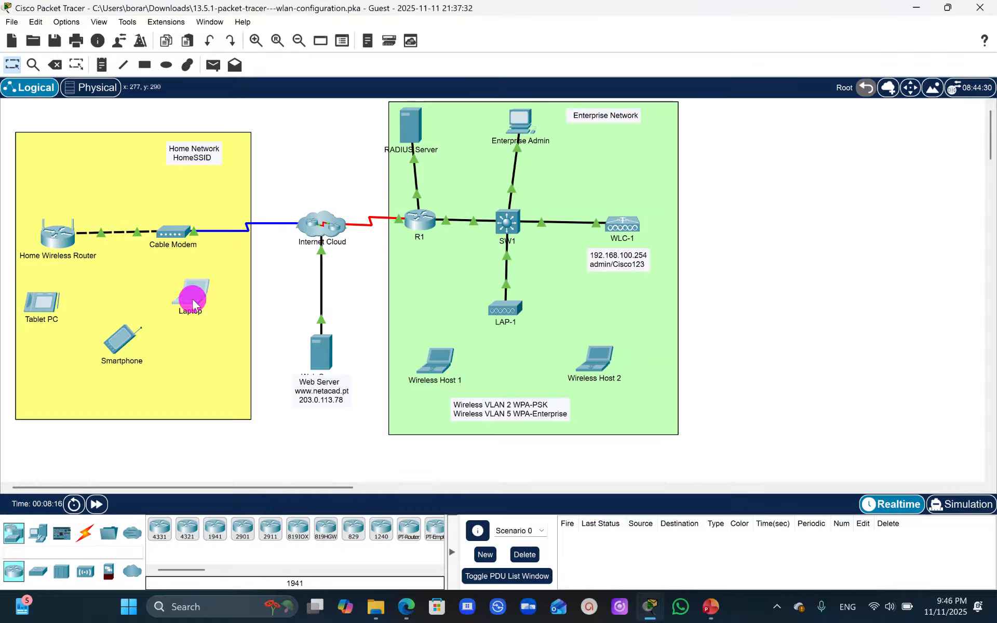
left_click(410, 121)
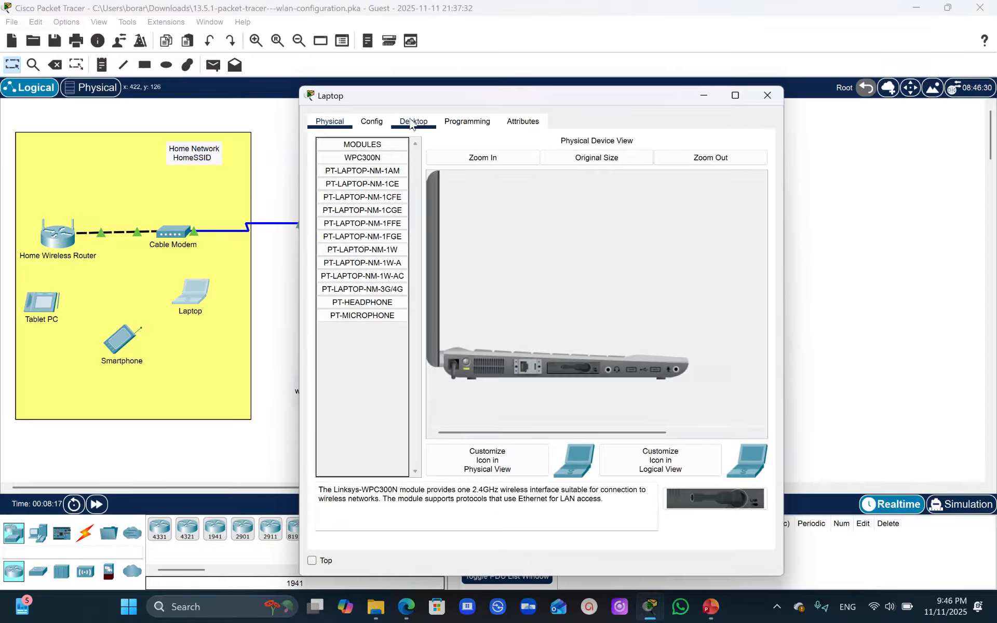
left_click(358, 306)
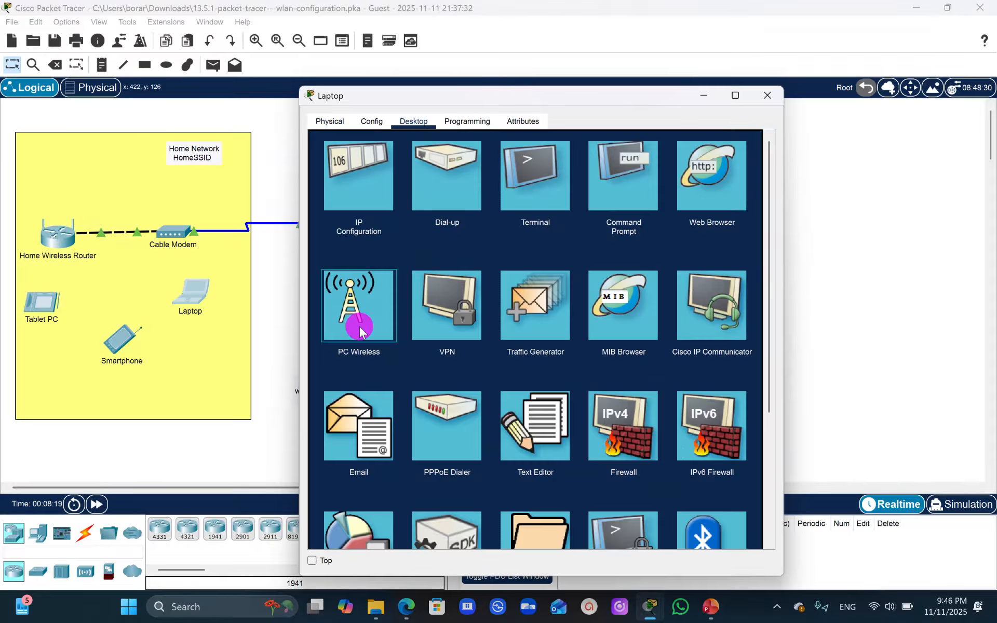
left_click(508, 341)
left_click(538, 348)
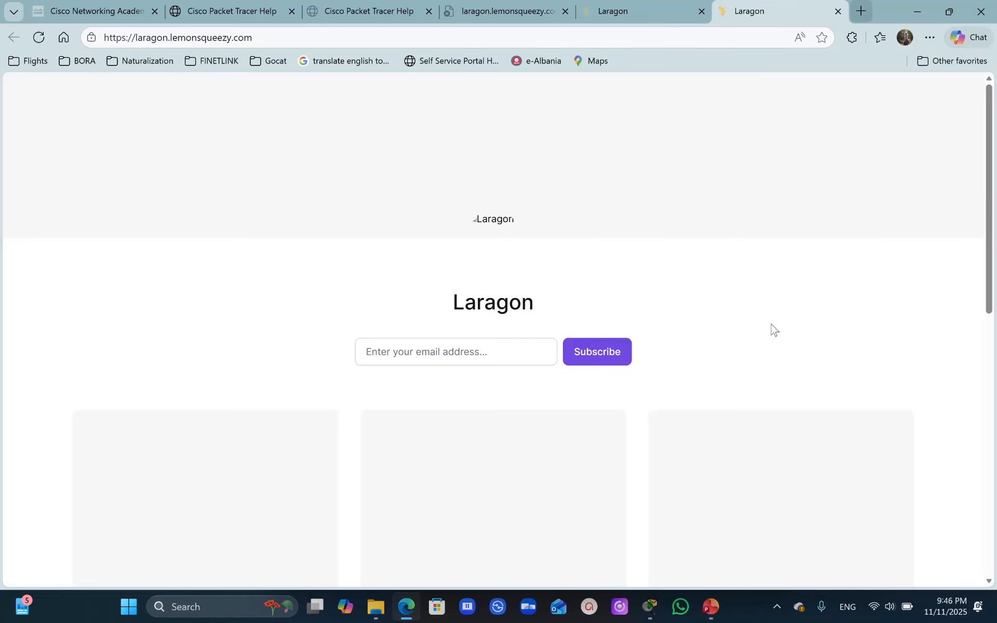
- Switch back to Packet Tracer and refresh the list of available wireless networks in the laptop's PC Wireless app
mouse_move(649, 607)
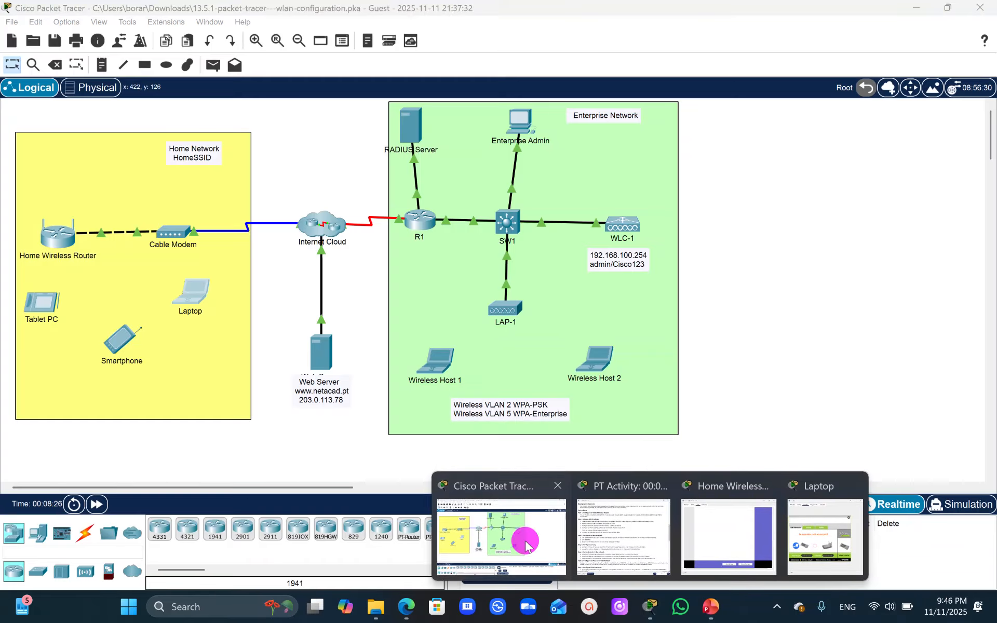
left_click(501, 537)
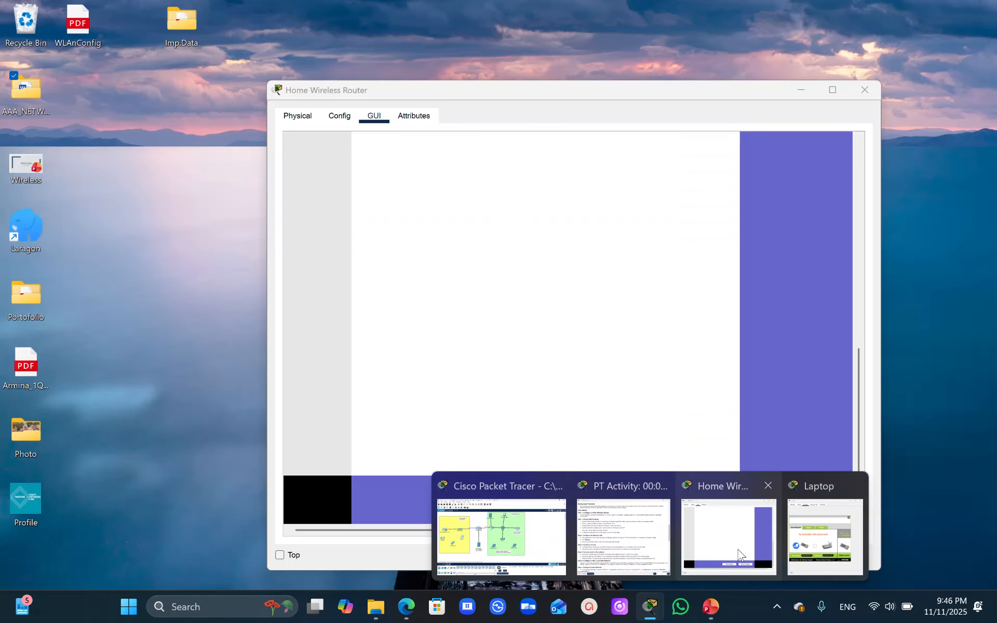
left_click(740, 555)
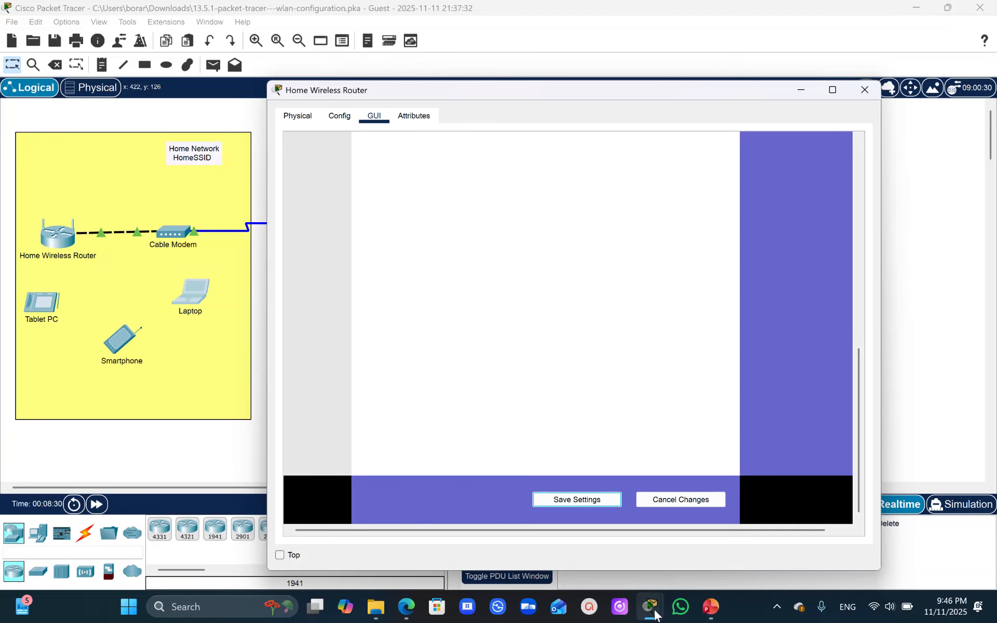
mouse_move(652, 605)
left_click(817, 544)
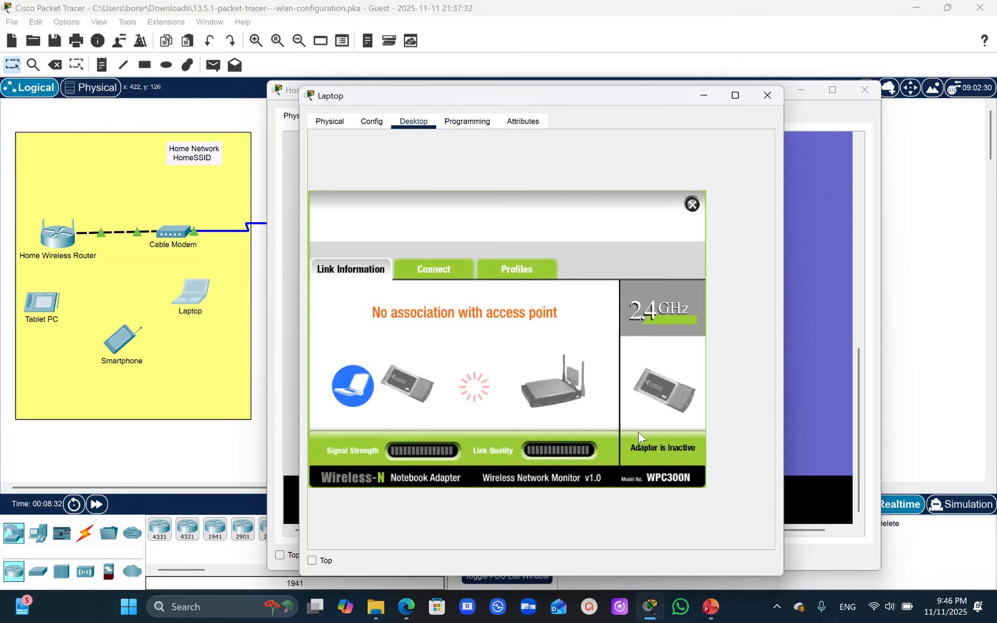
left_click(424, 261)
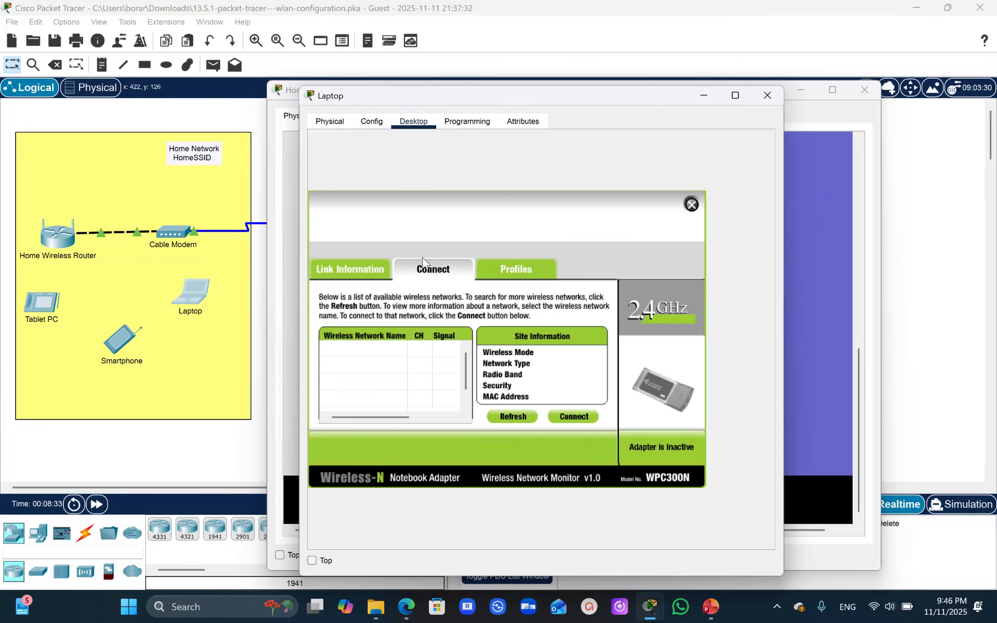
left_click(513, 417)
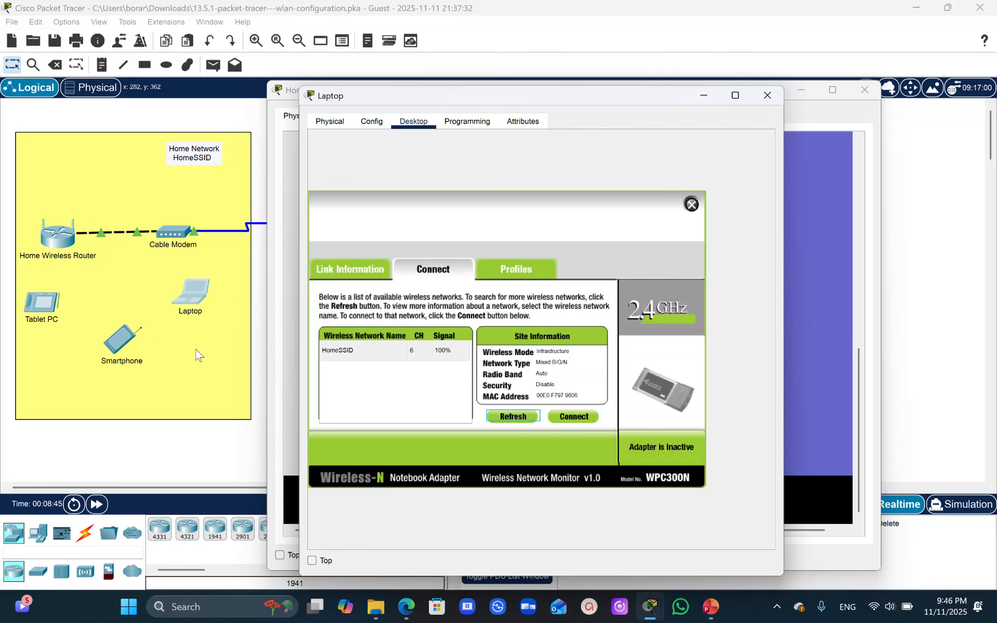
- Review the Step 3 security instructions and open the home wireless router's wireless security settings
left_click(650, 616)
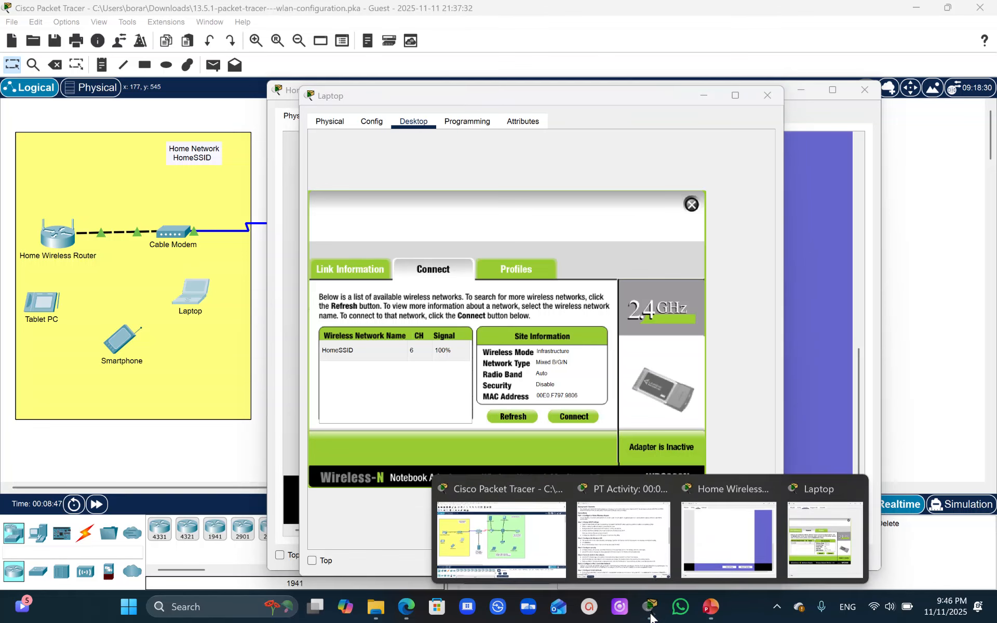
left_click(645, 541)
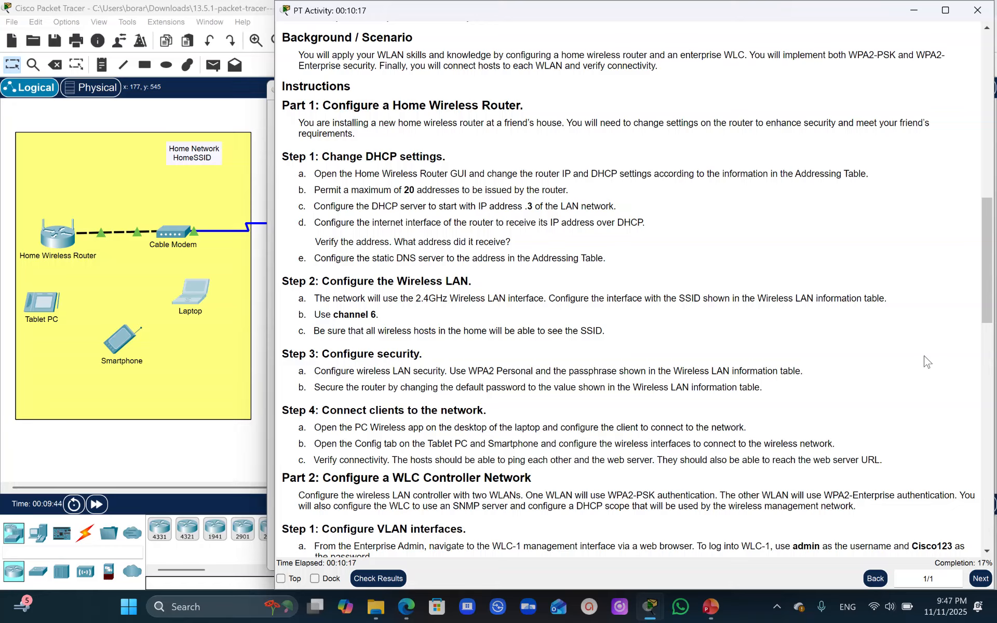
left_click(218, 373)
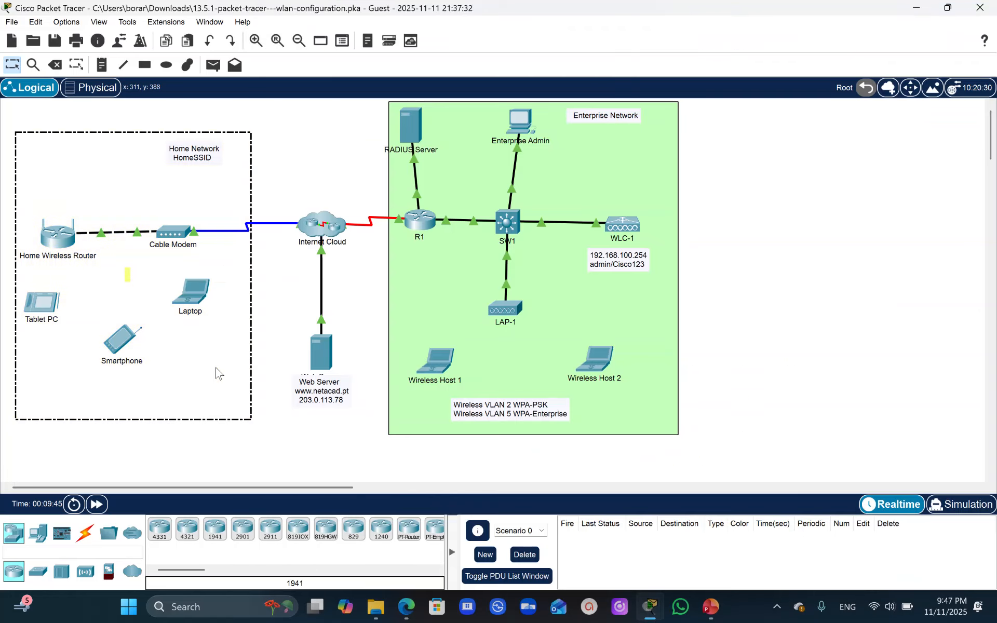
double_click(46, 238)
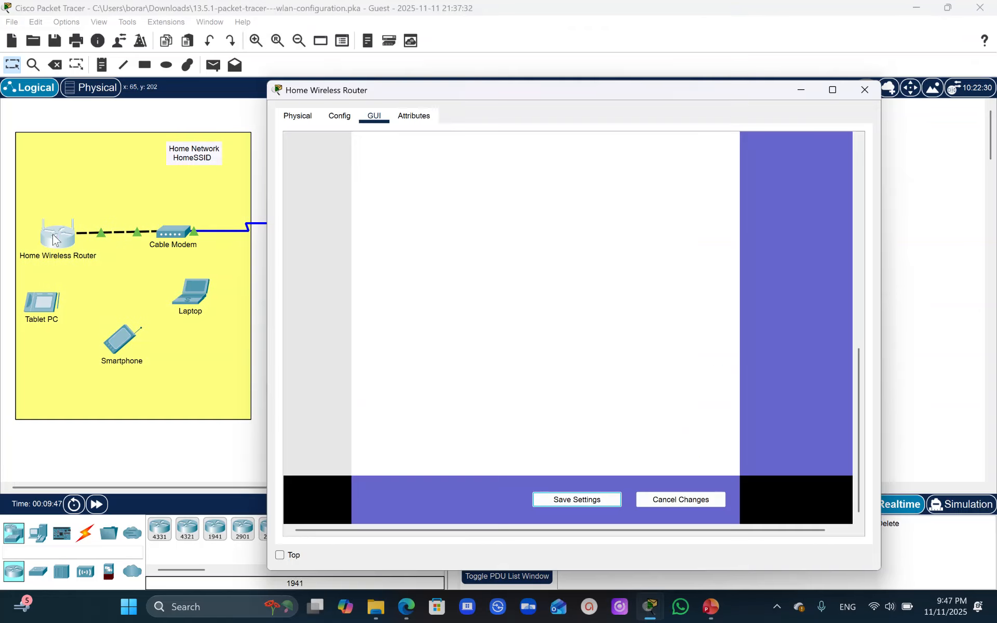
left_click_drag(858, 388, 854, 177)
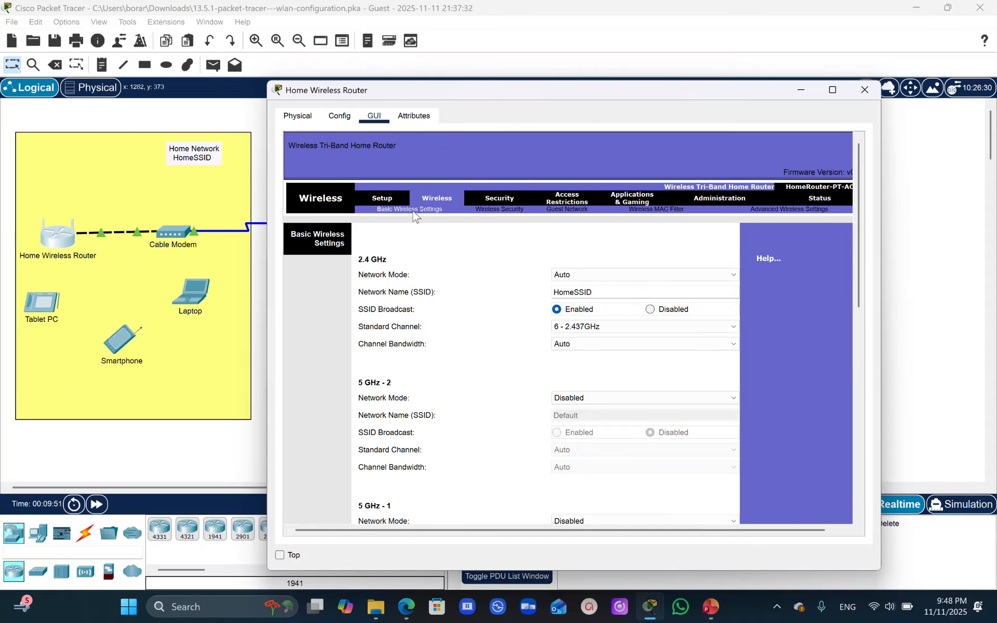
left_click(502, 210)
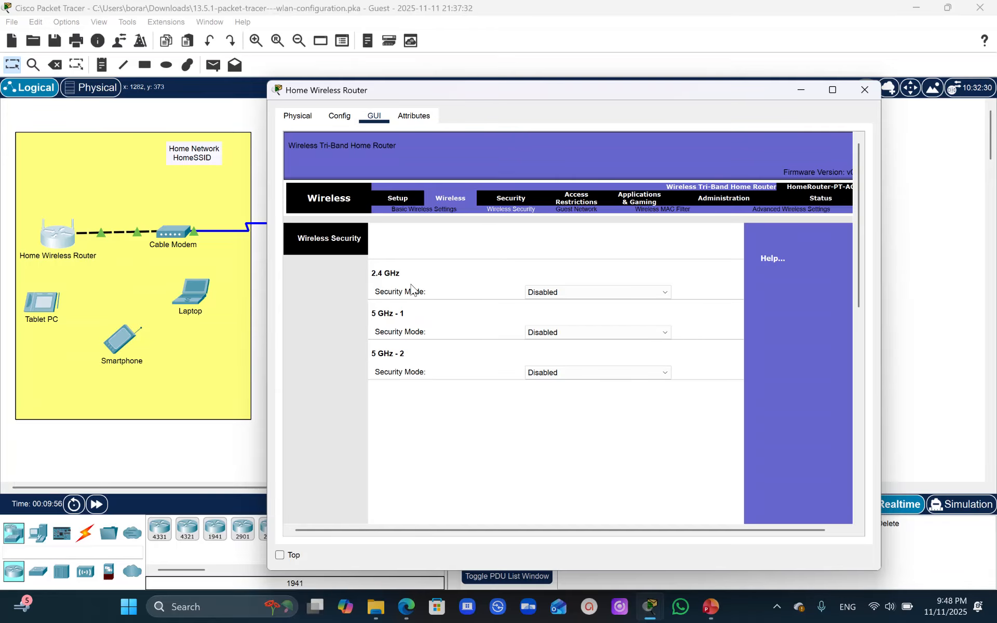
- Set the 2.4 GHz security mode to WPA2 Personal, enter the wireless passphrase, and save the router's settings
left_click(666, 292)
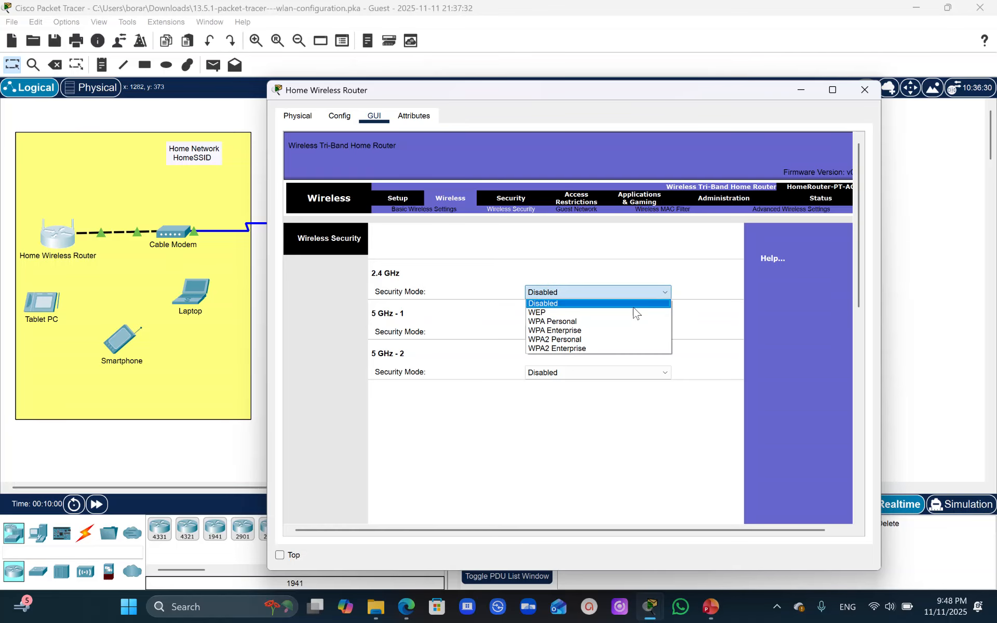
left_click(577, 327)
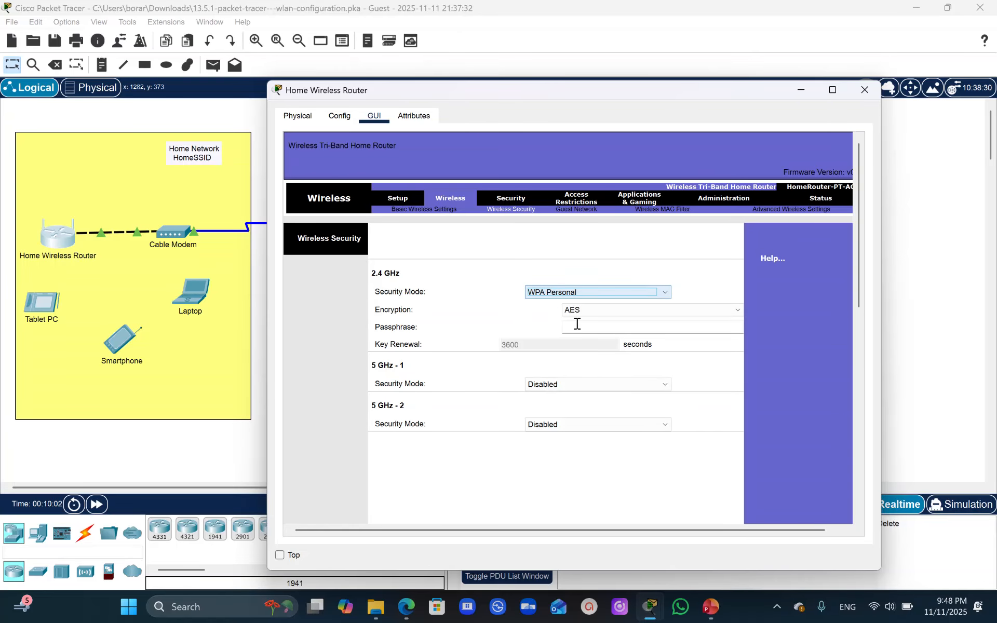
left_click(607, 293)
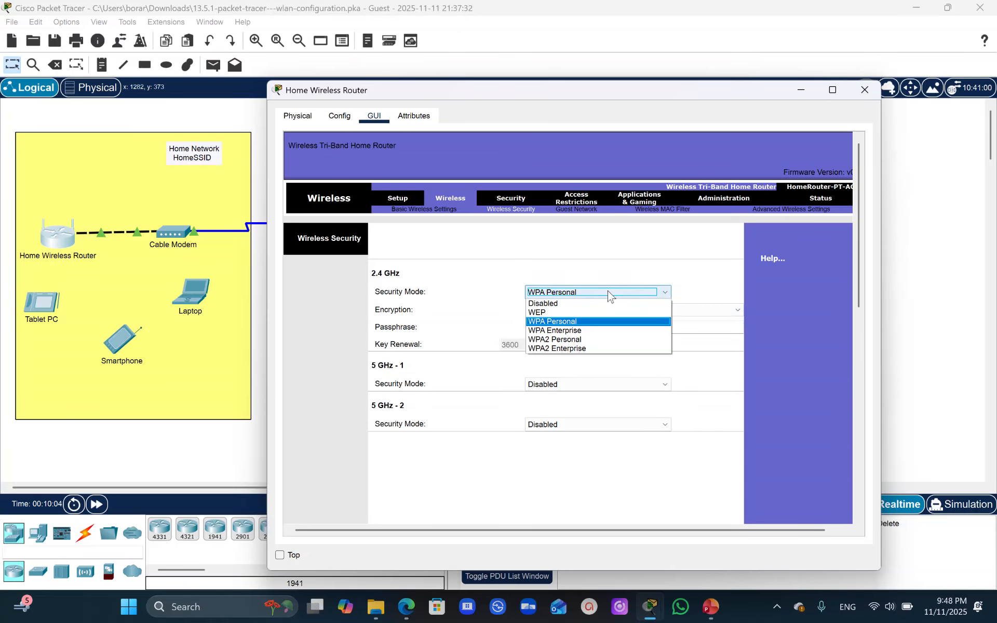
left_click(573, 340)
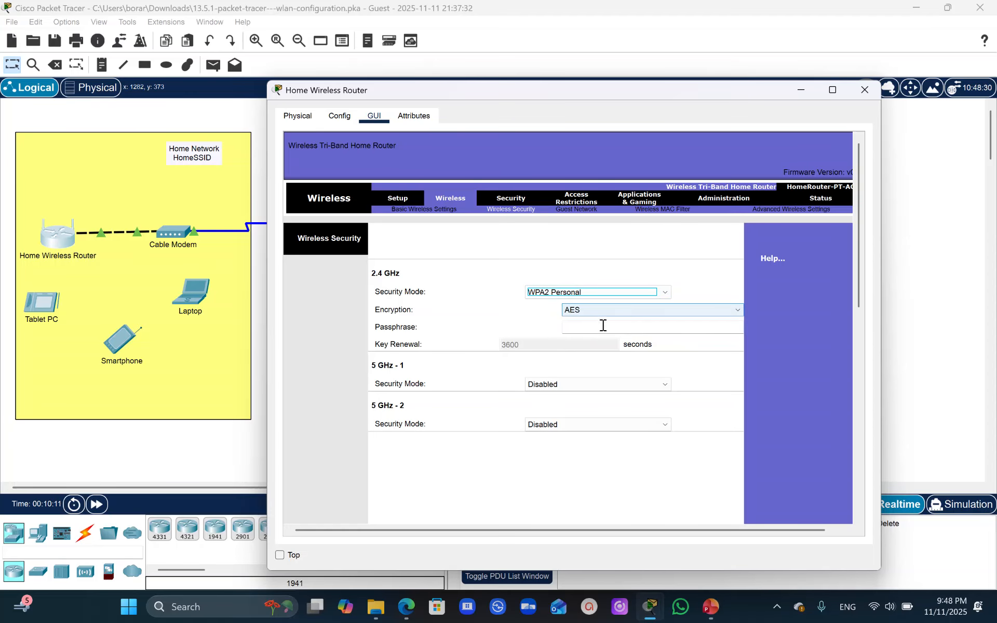
left_click(587, 329)
type("Cisco123")
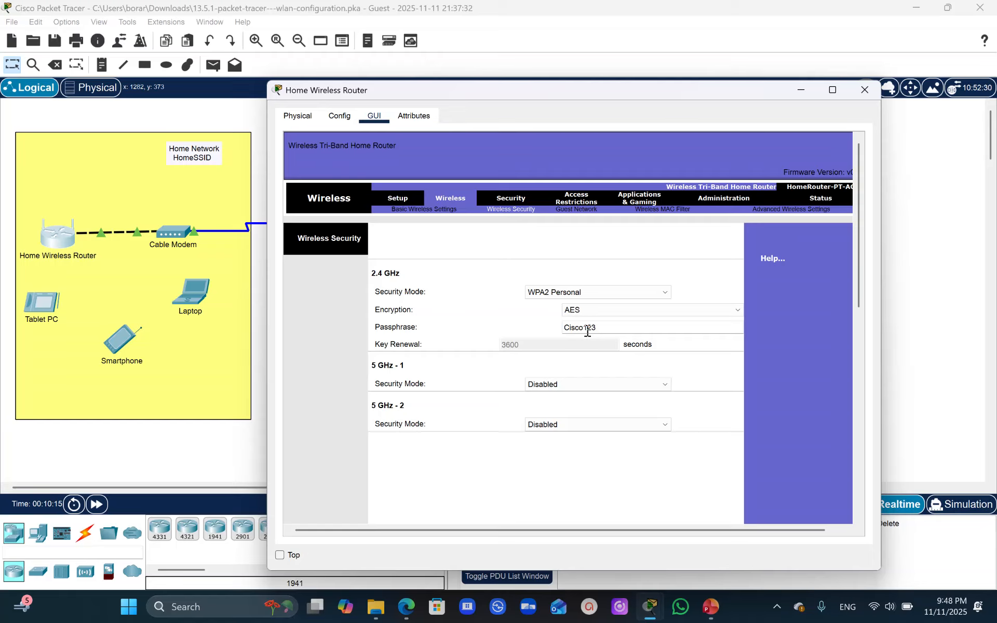
left_click(587, 332)
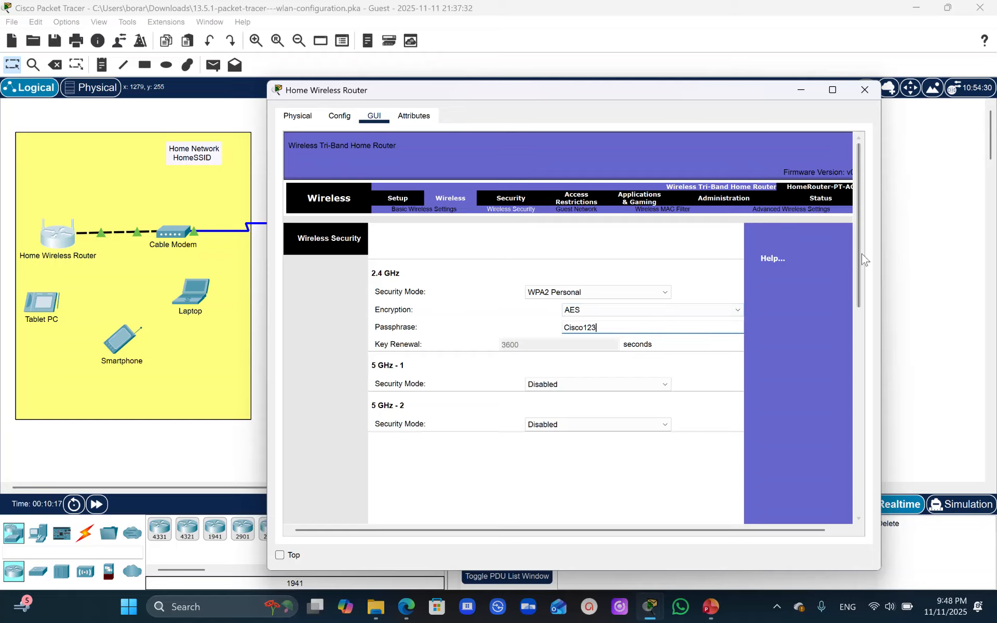
left_click_drag(862, 254, 884, 482)
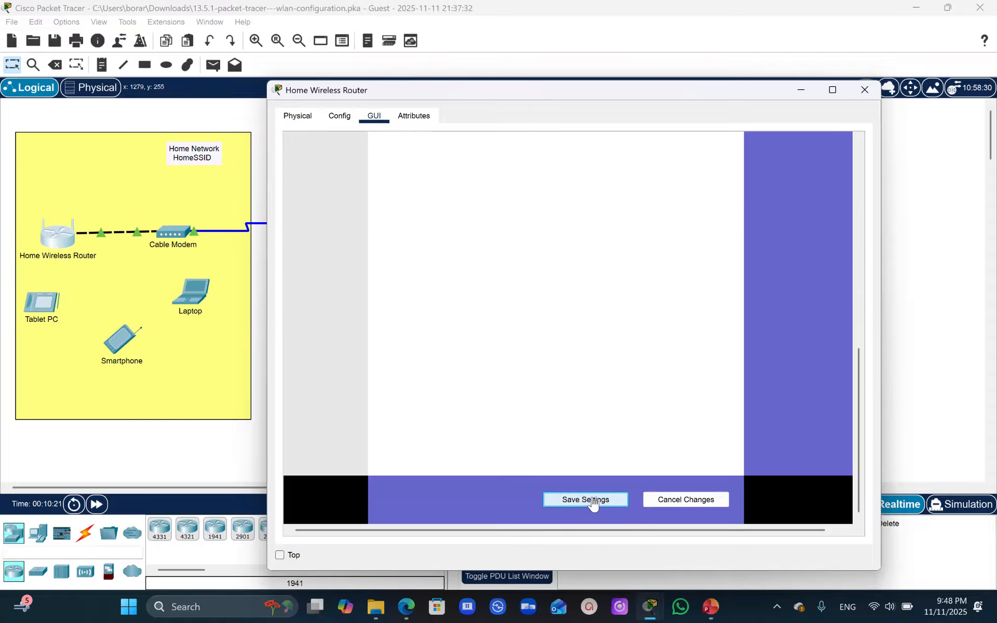
- Change the home router's administration password, re-enter it to confirm, and save the settings
left_click_drag(857, 400, 879, 178)
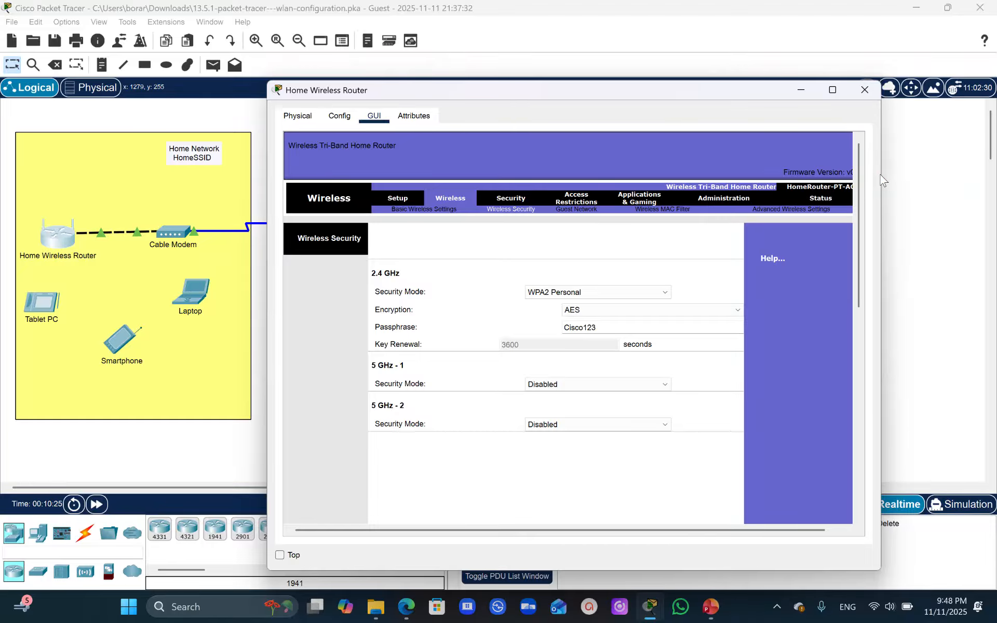
left_click(727, 201)
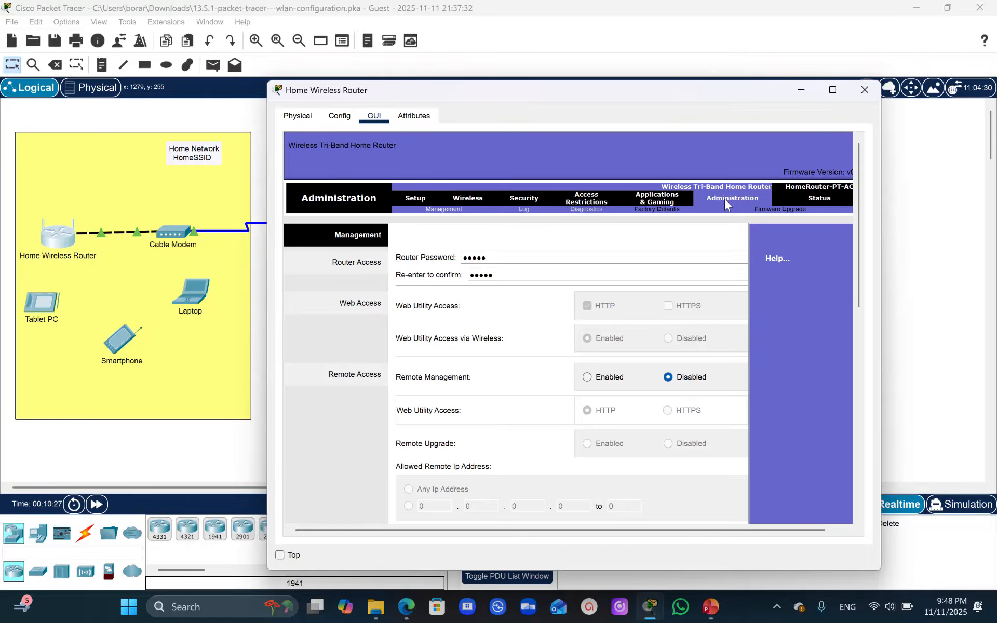
left_click(500, 258)
left_click_drag(485, 258, 434, 262)
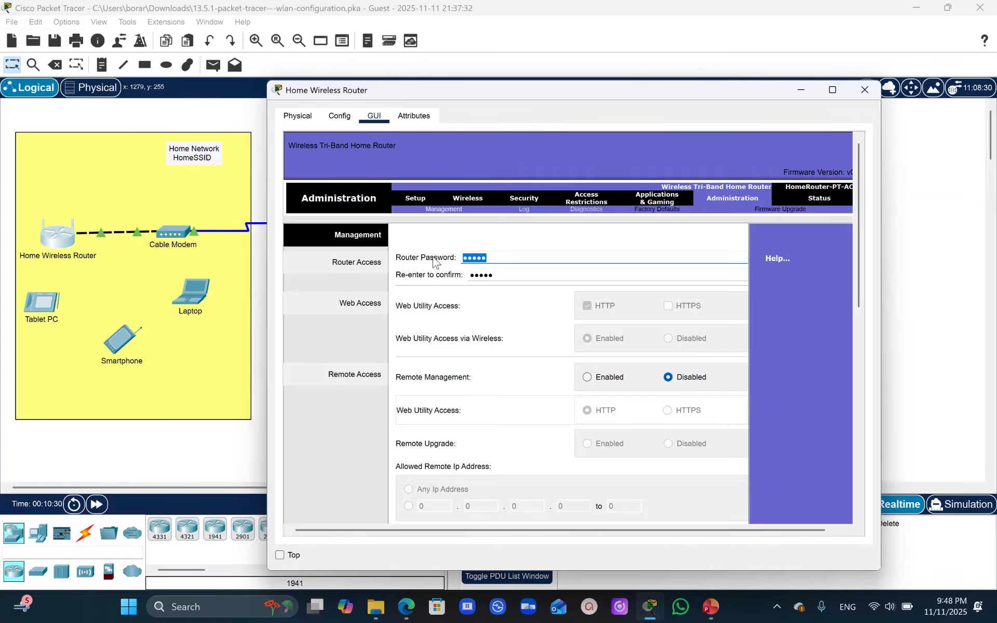
type("cisco123")
left_click_drag(506, 276, 399, 285)
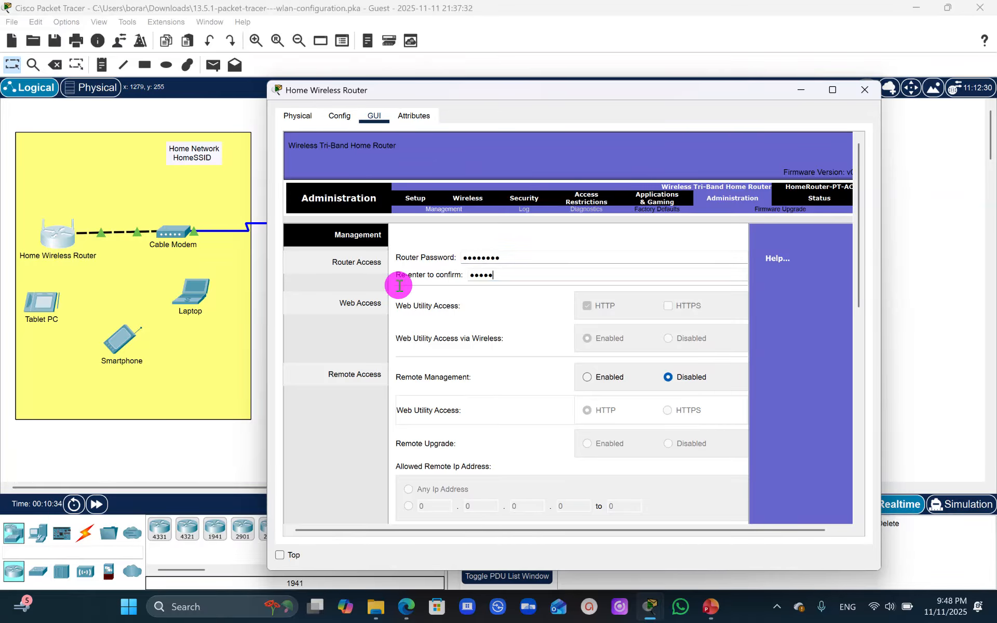
left_click_drag(506, 275, 461, 275)
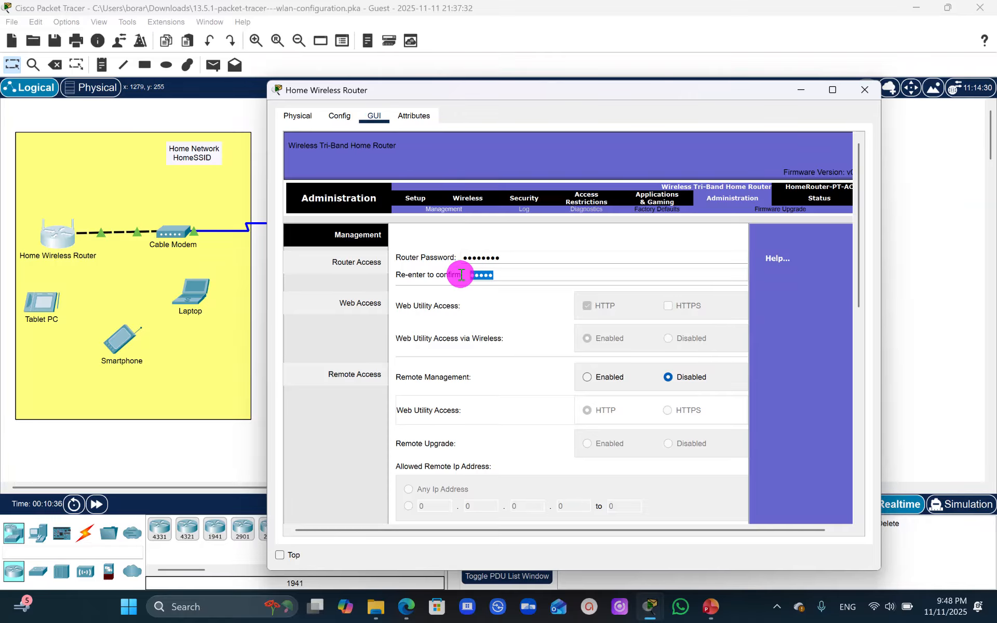
type("c")
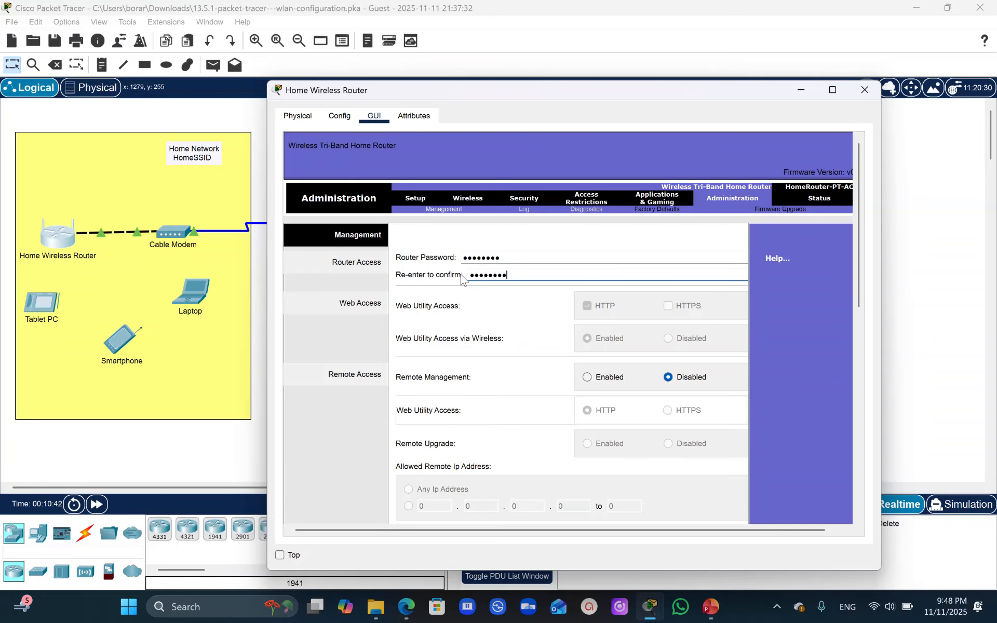
left_click_drag(859, 222, 852, 468)
left_click(614, 500)
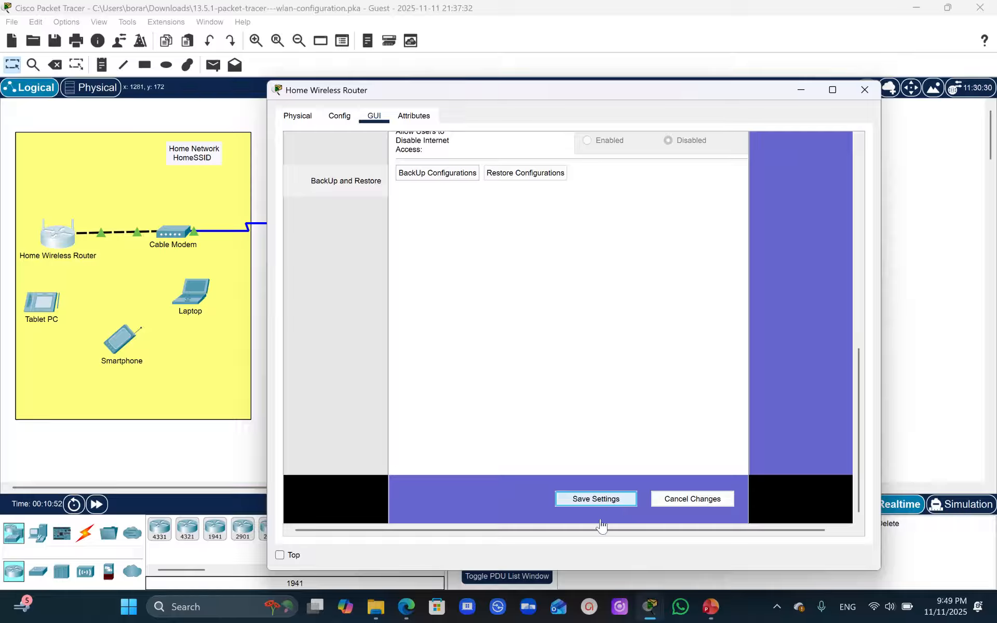
- Review the Step 4 client instructions and refresh the available networks in the home laptop's PC Wireless app
left_click(652, 610)
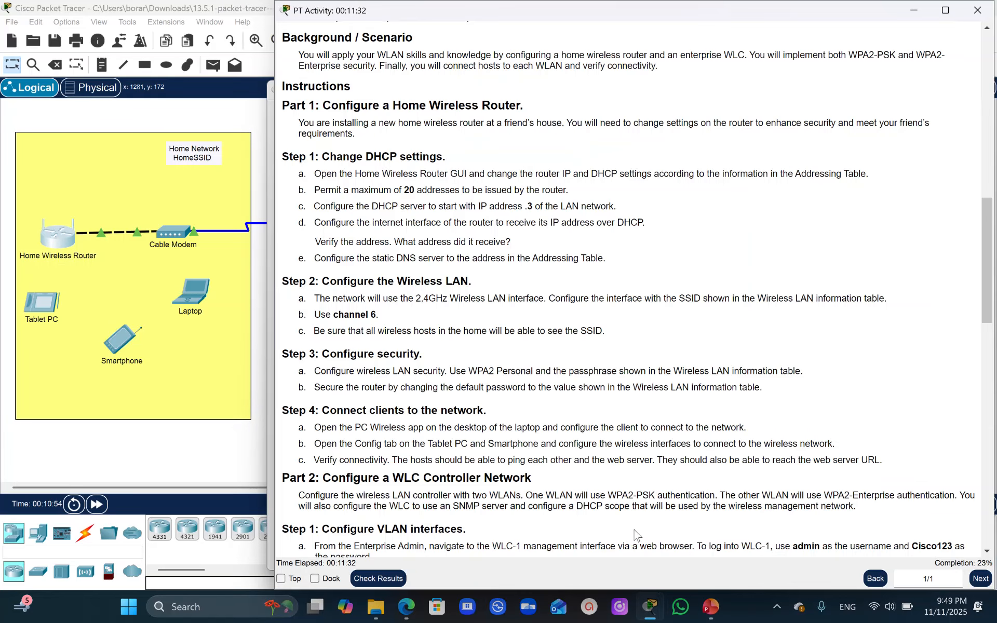
left_click(637, 536)
left_click(194, 338)
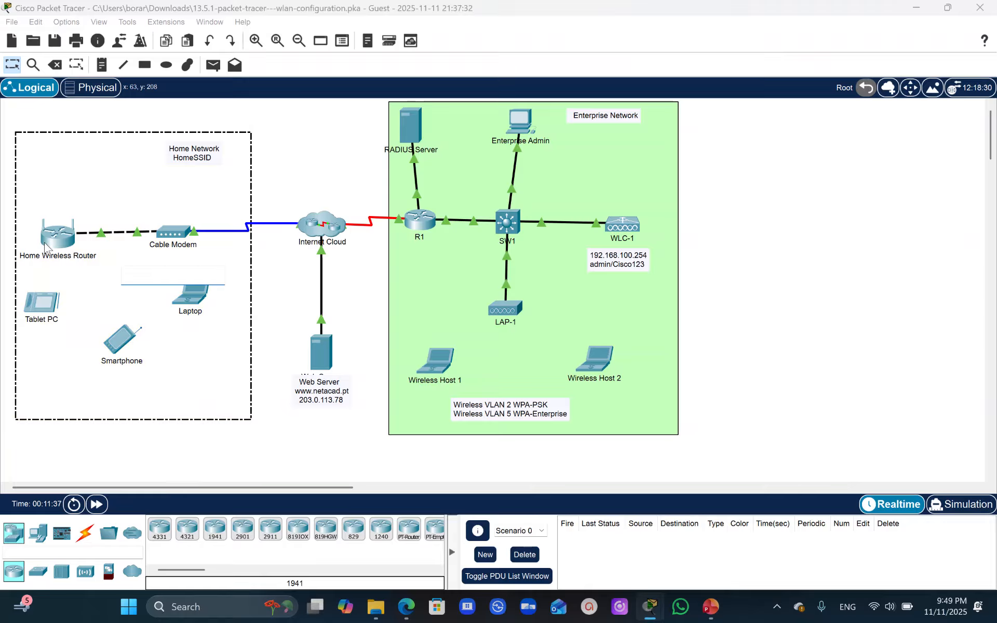
left_click(188, 294)
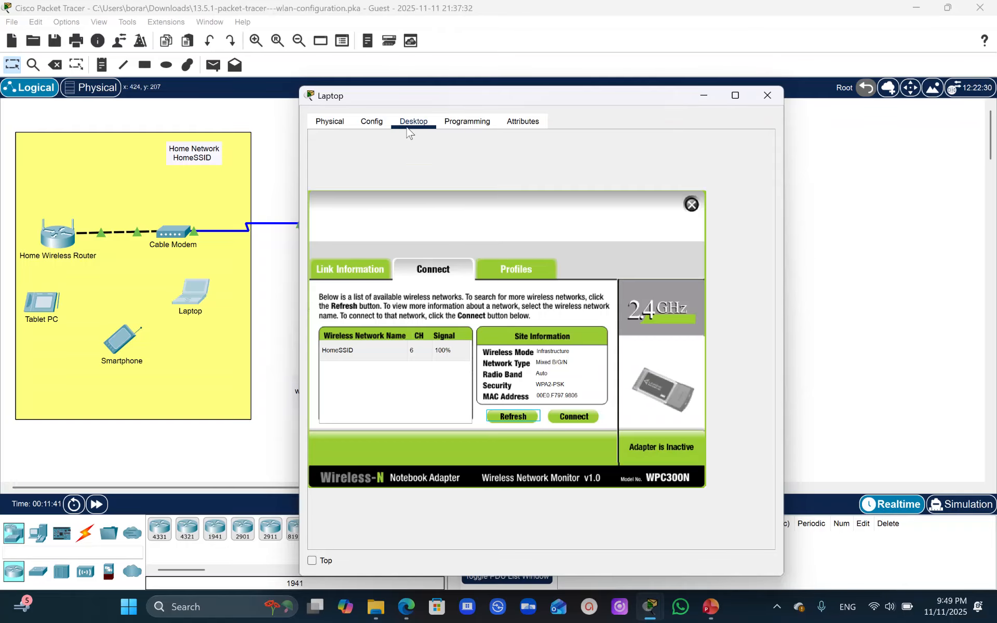
left_click(692, 204)
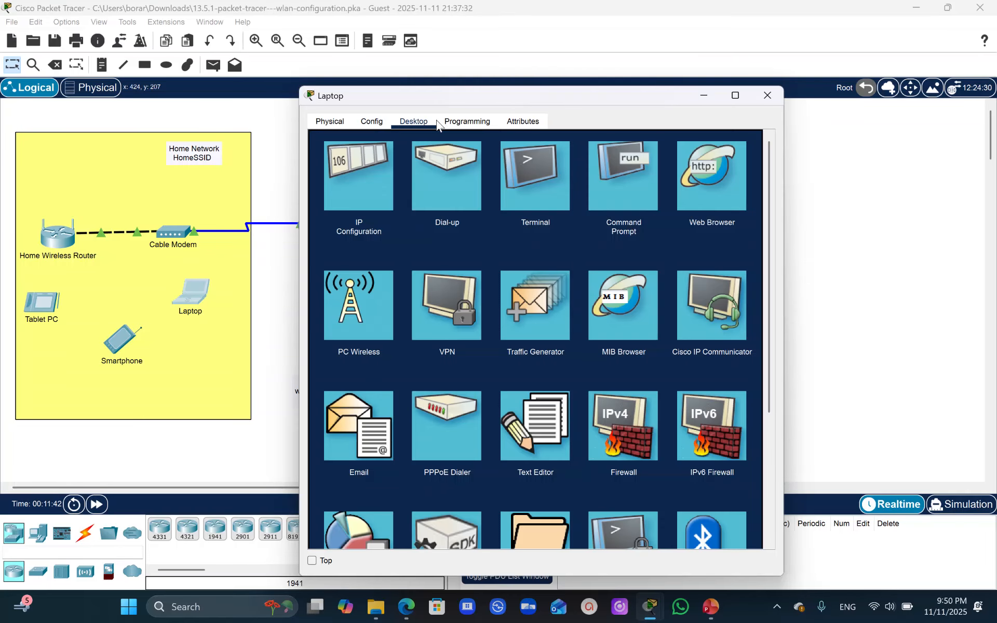
left_click(353, 331)
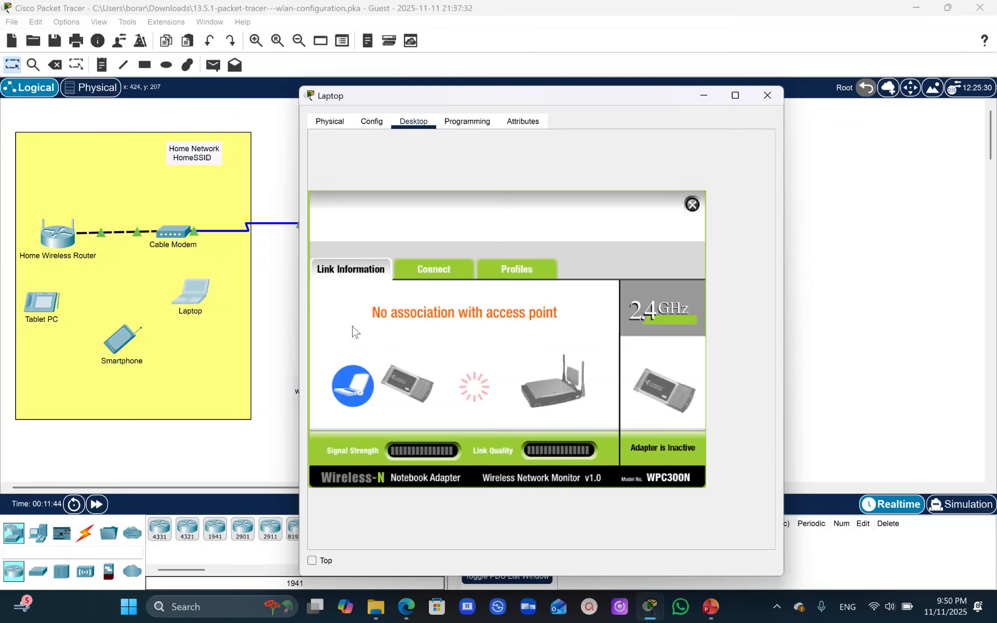
left_click(434, 269)
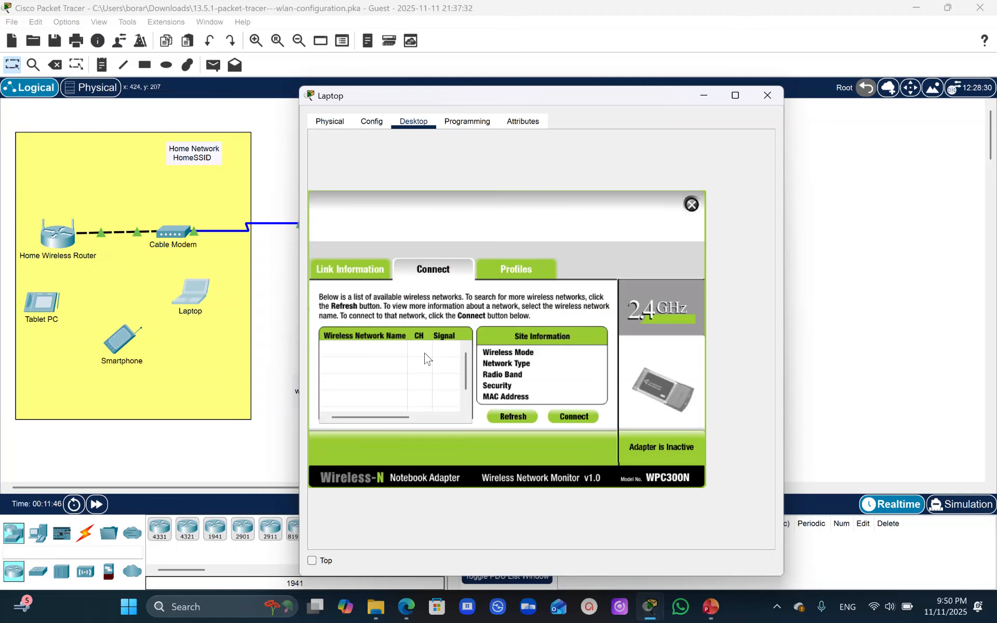
left_click(512, 420)
- Try to connect the laptop to HomeSSID using WPA2-Personal and the network's pre-shared key
left_click(347, 348)
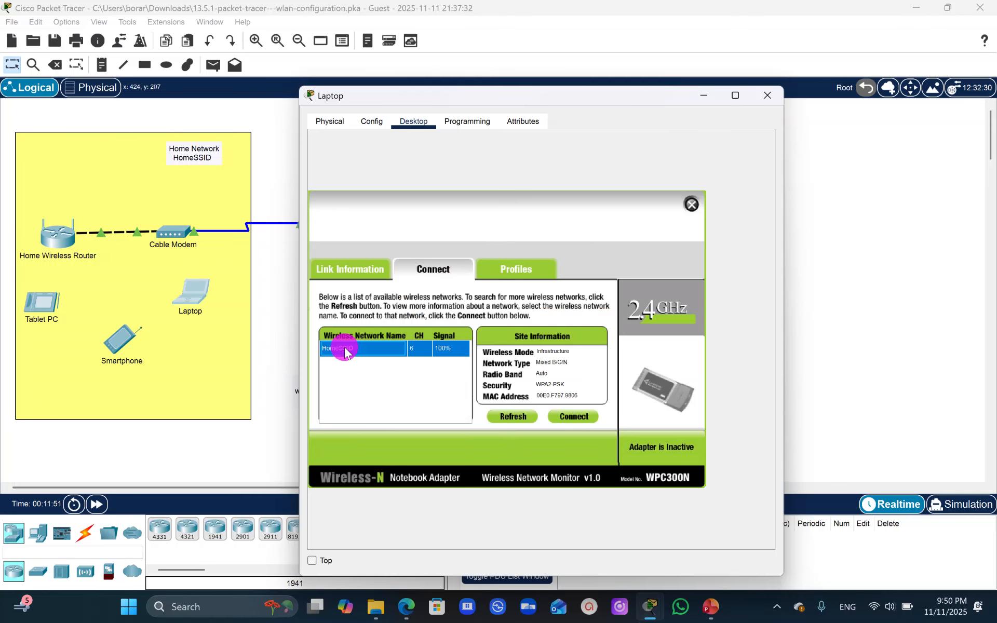
left_click(574, 416)
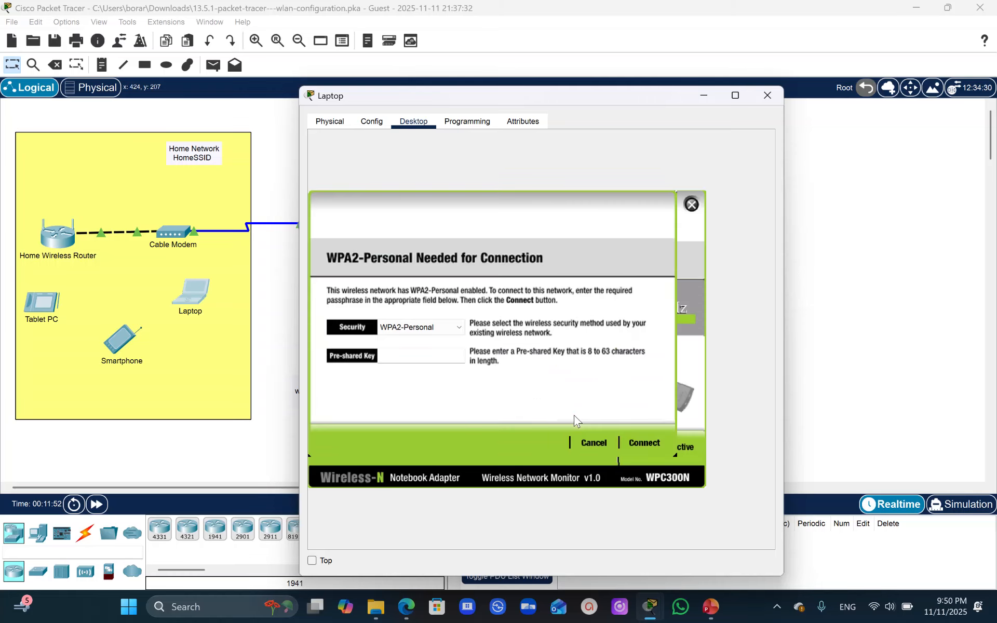
left_click(388, 356)
left_click(388, 355)
type("Cisc")
left_click(644, 447)
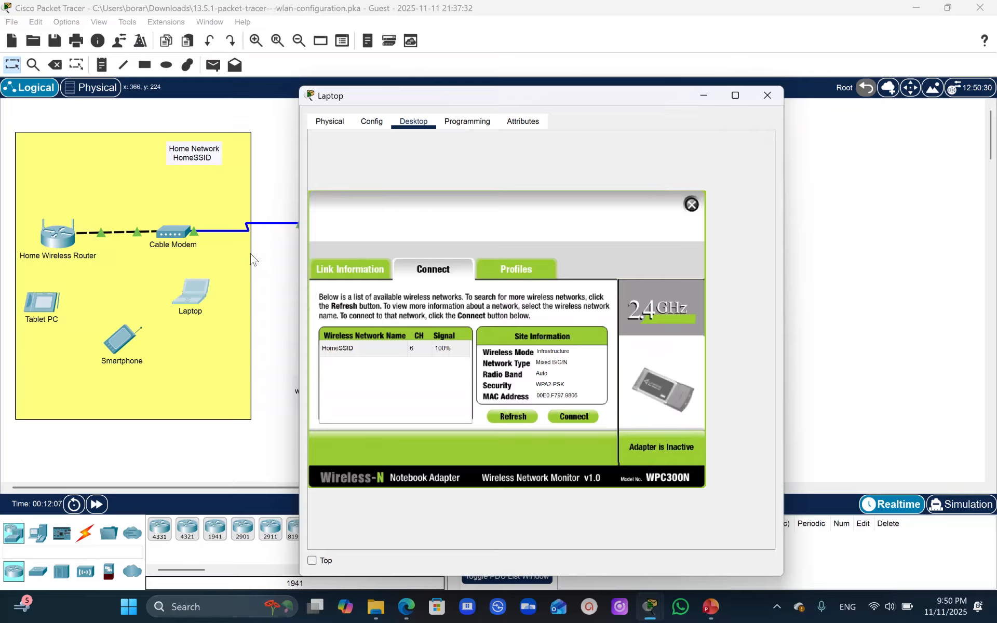
- Retry the laptop's connection to HomeSSID, entering the WPA2-Personal pre-shared key again
left_click(378, 348)
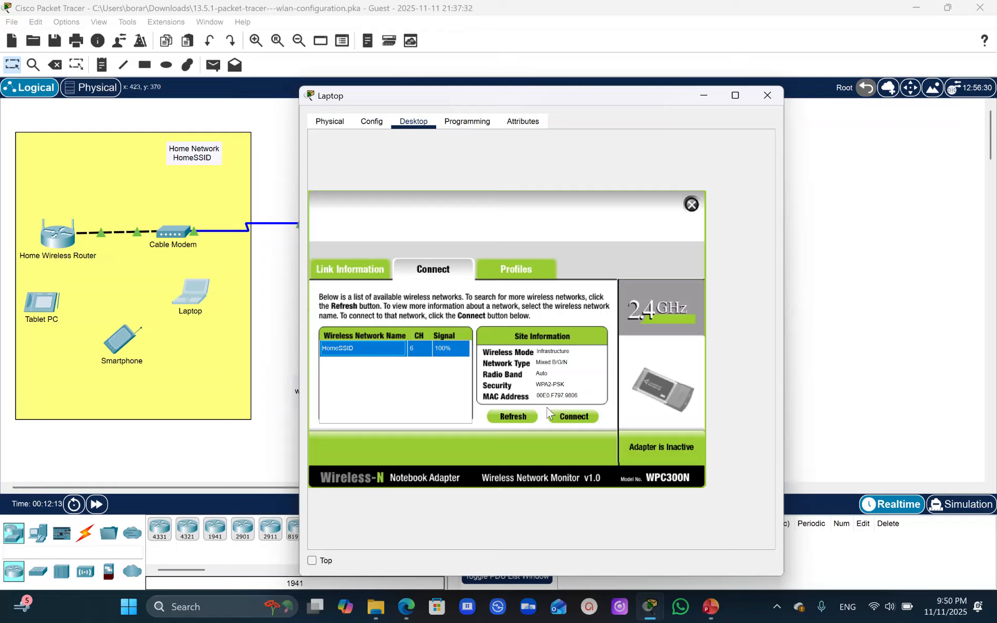
left_click(565, 417)
left_click(402, 355)
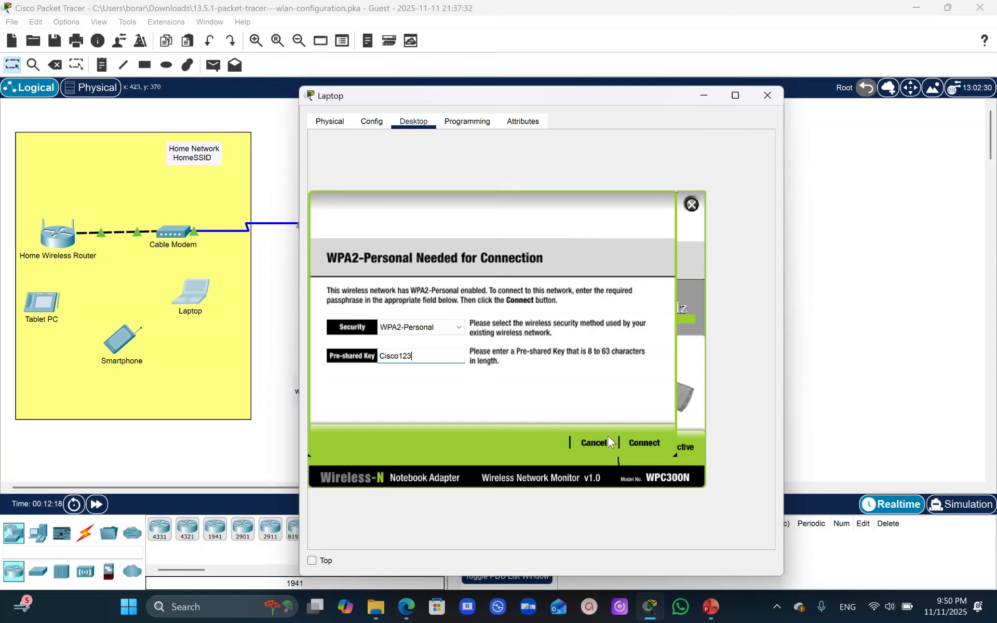
left_click(639, 442)
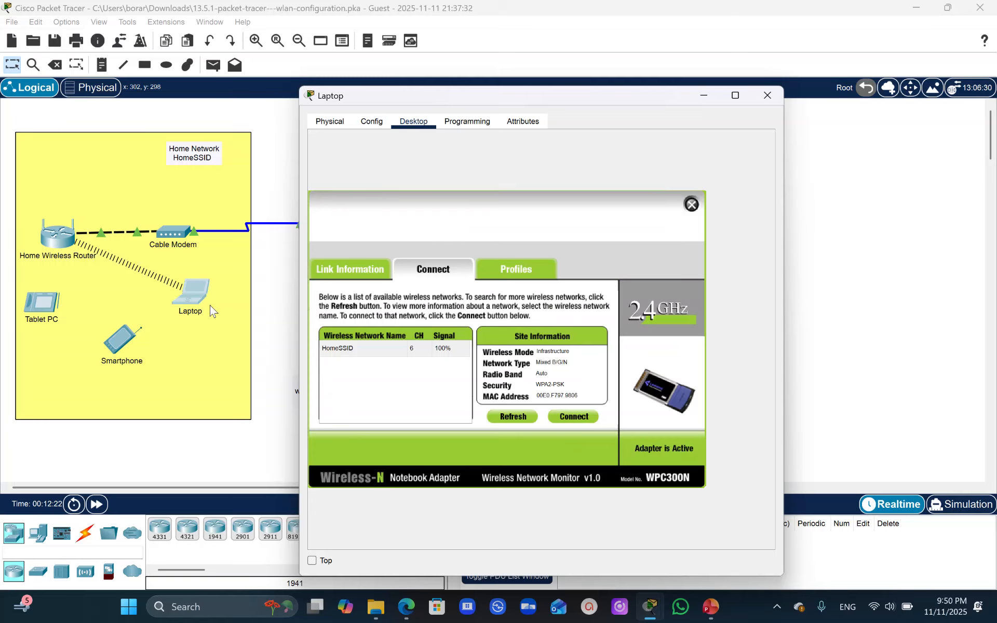
- Close the PC Wireless app and examine the laptop's Wireless0 security and IP configuration
left_click(692, 205)
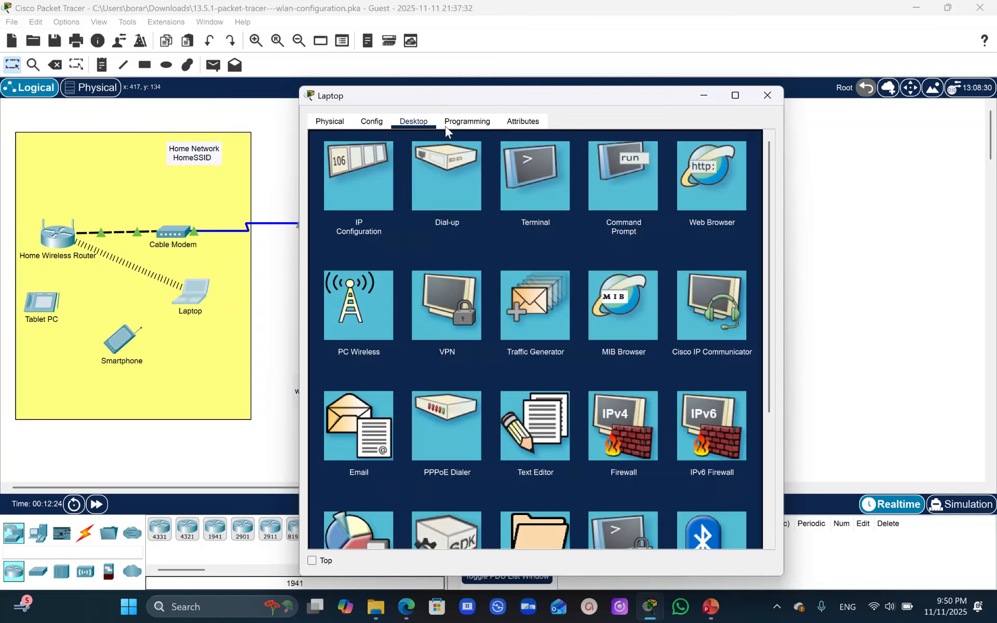
left_click(376, 123)
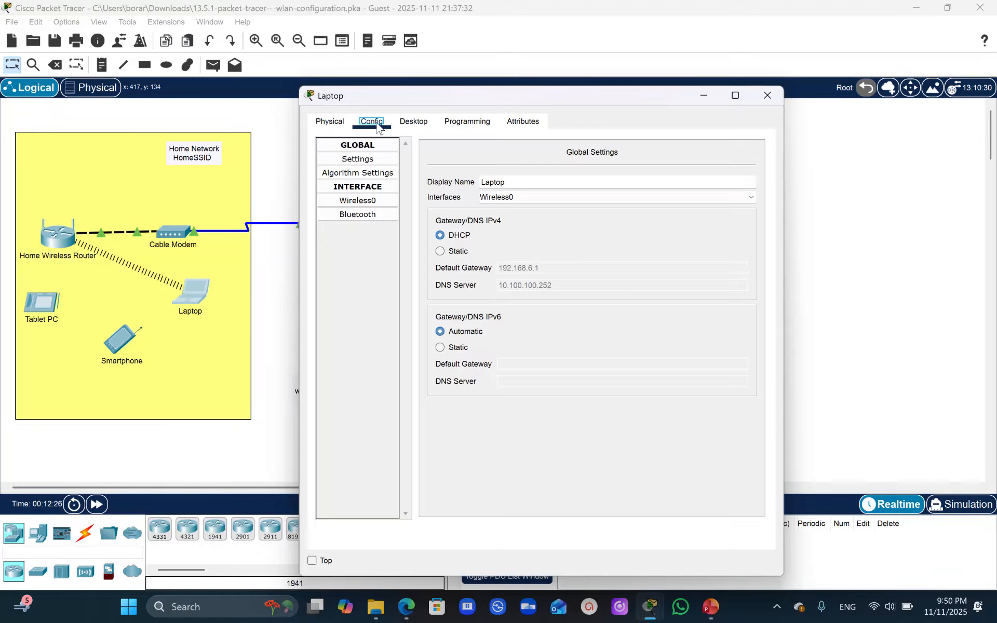
left_click(354, 201)
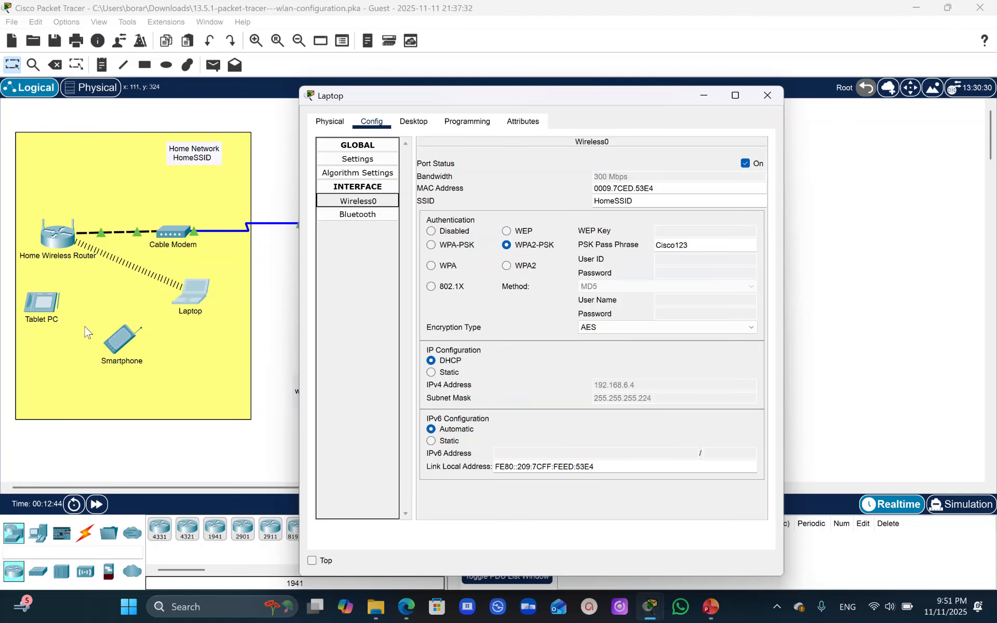
- Configure the smartphone's Wireless0 interface with SSID HomeSSID, WPA2-PSK authentication and the network's PSK pass phrase
left_click(136, 357)
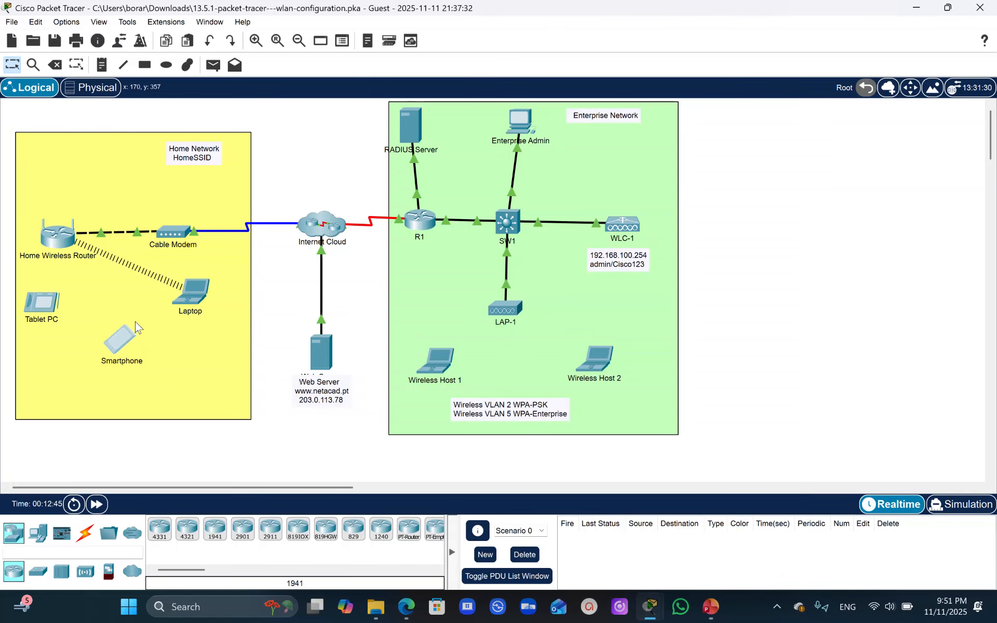
left_click(370, 122)
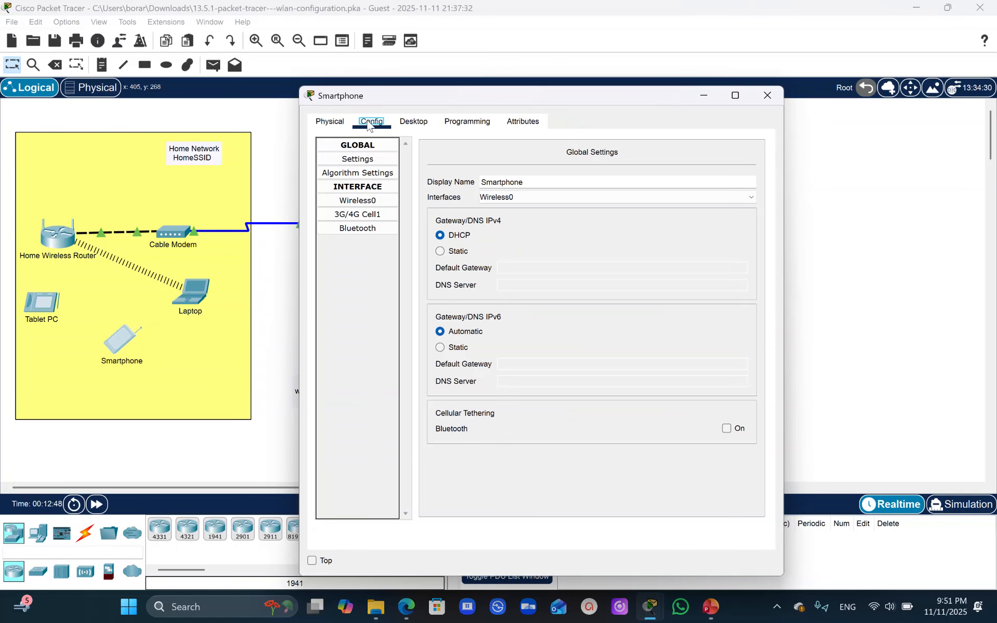
left_click(356, 201)
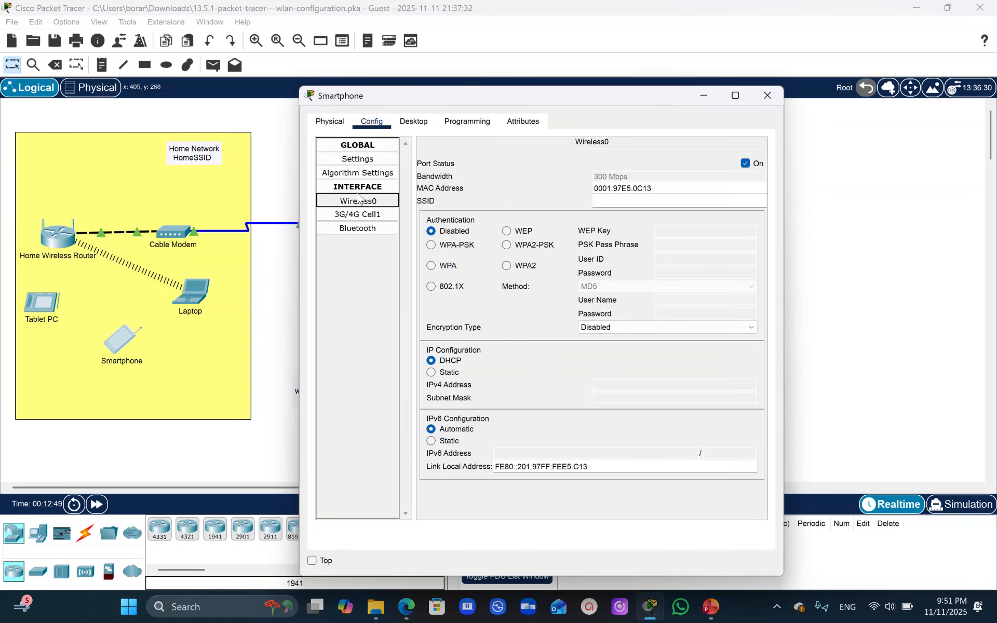
left_click(623, 201)
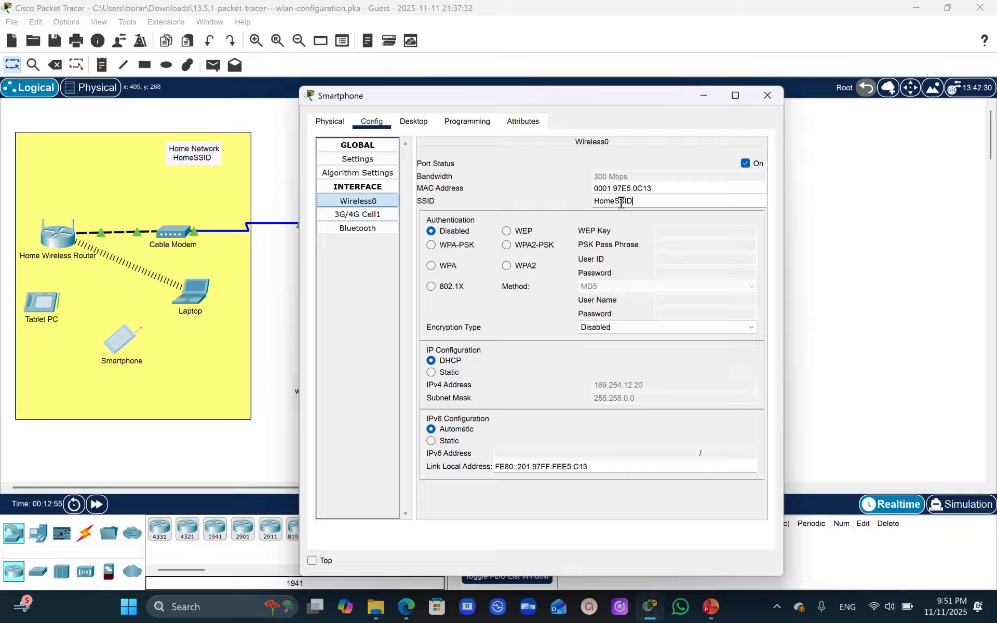
left_click(506, 245)
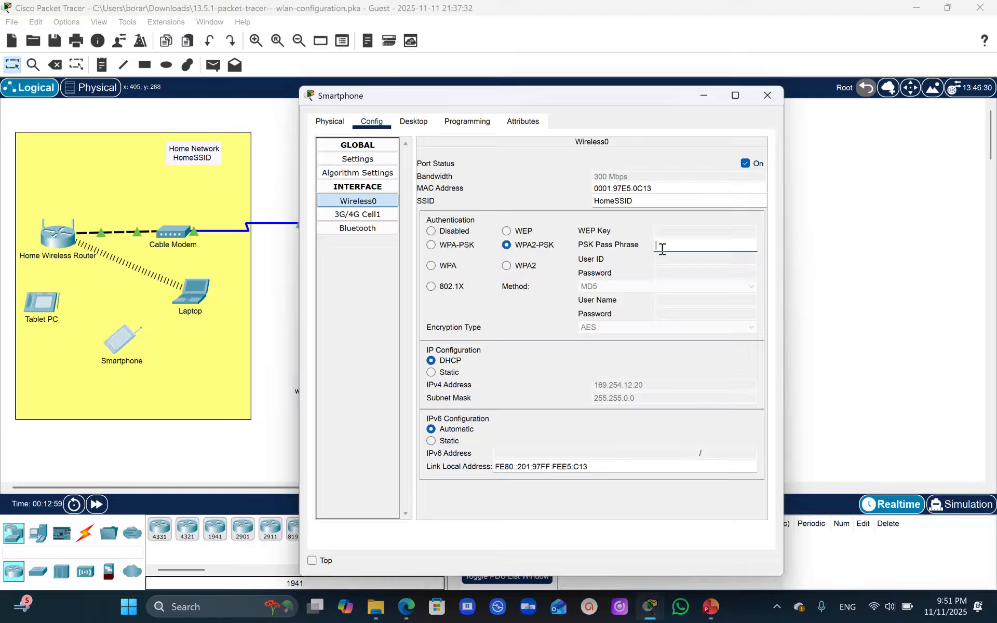
type("Cisco123")
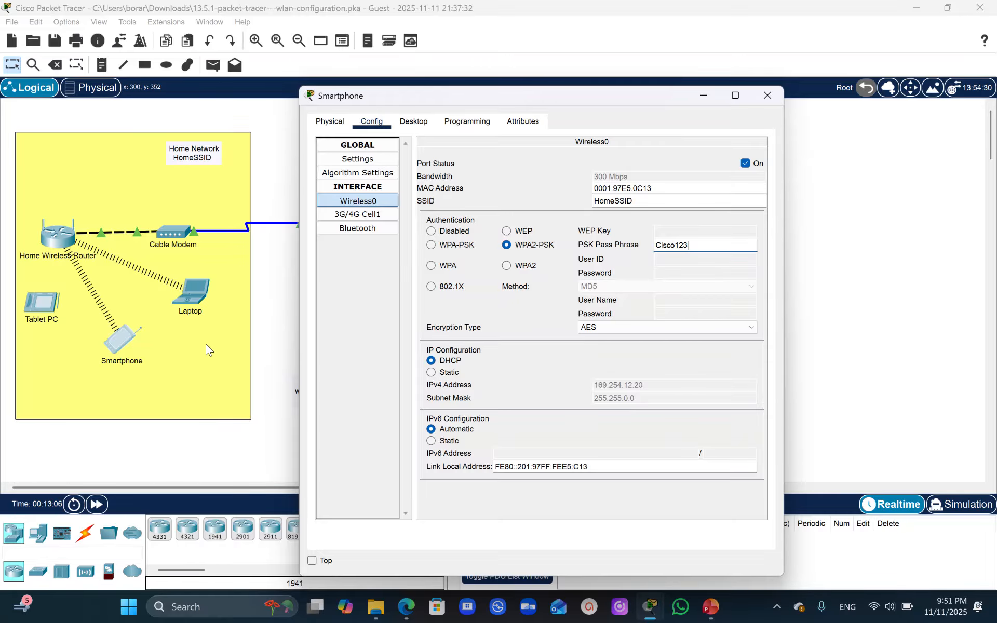
- Configure the Tablet PC's Wireless0 interface with SSID HomeSSID, WPA2-PSK authentication and the network's PSK pass phrase
left_click(31, 305)
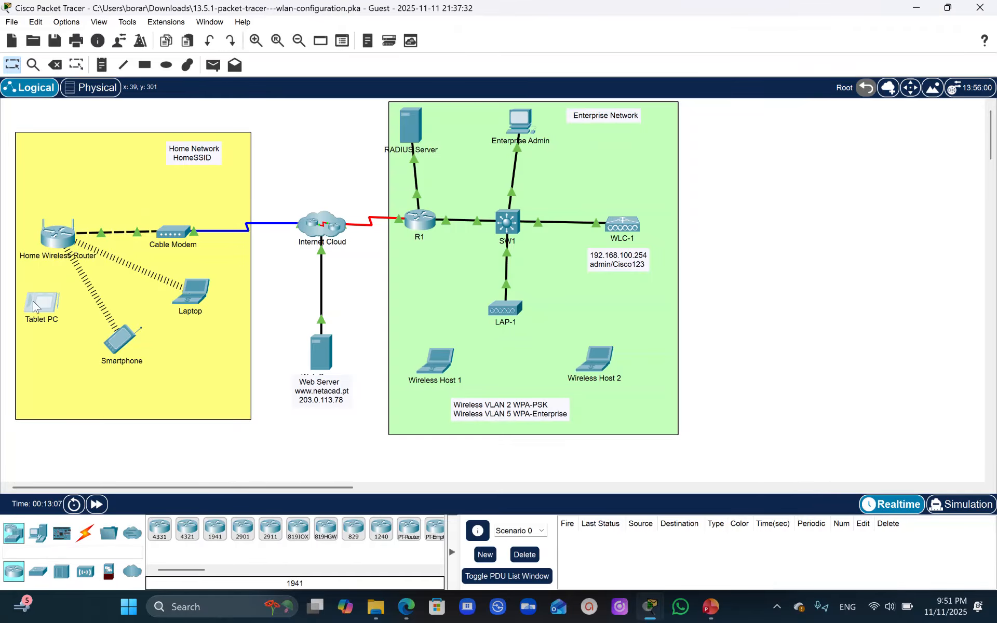
left_click(372, 123)
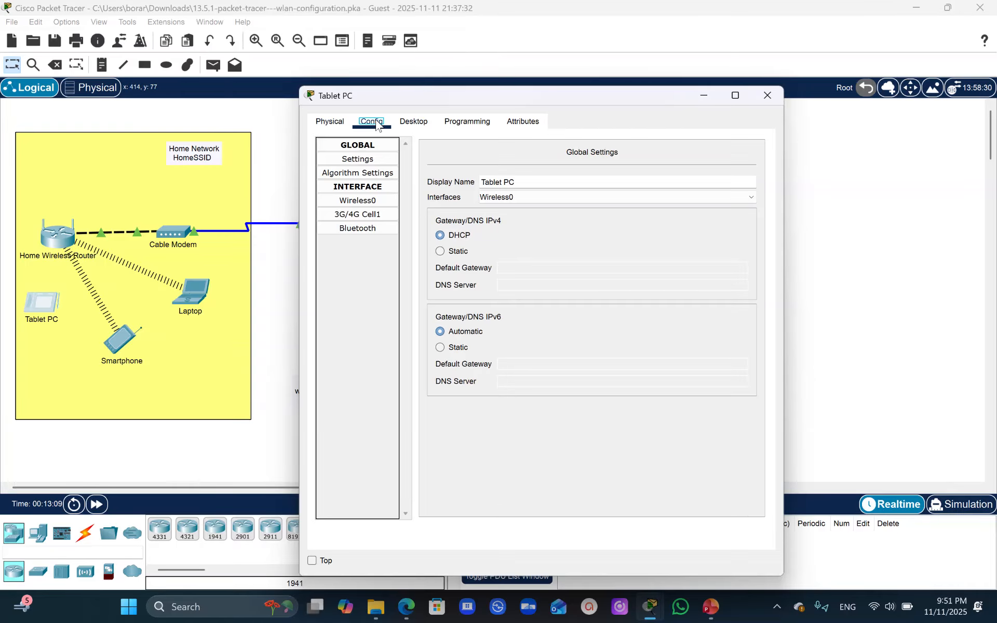
left_click(360, 201)
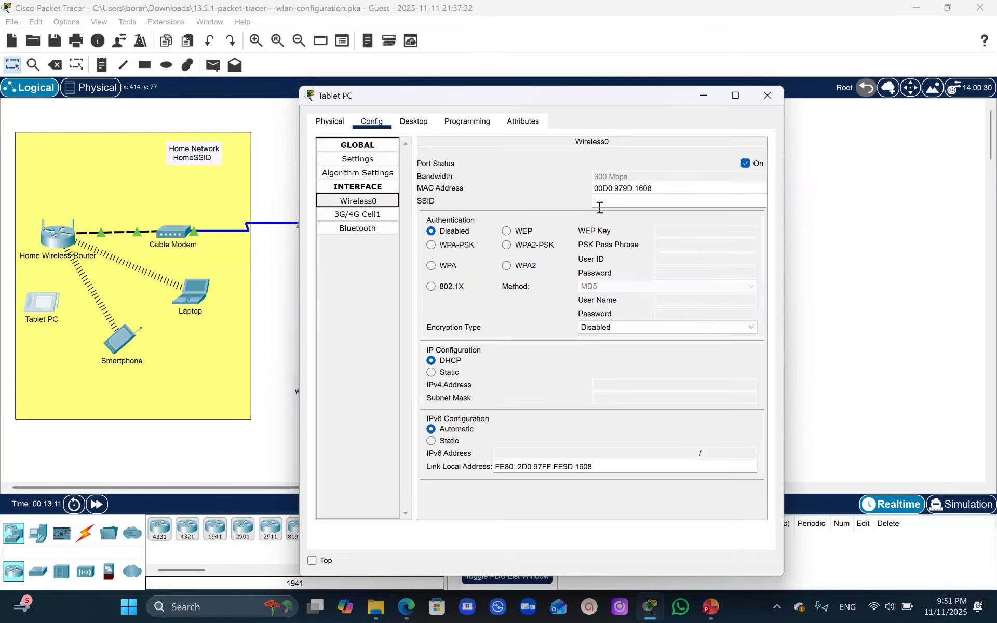
left_click(614, 204)
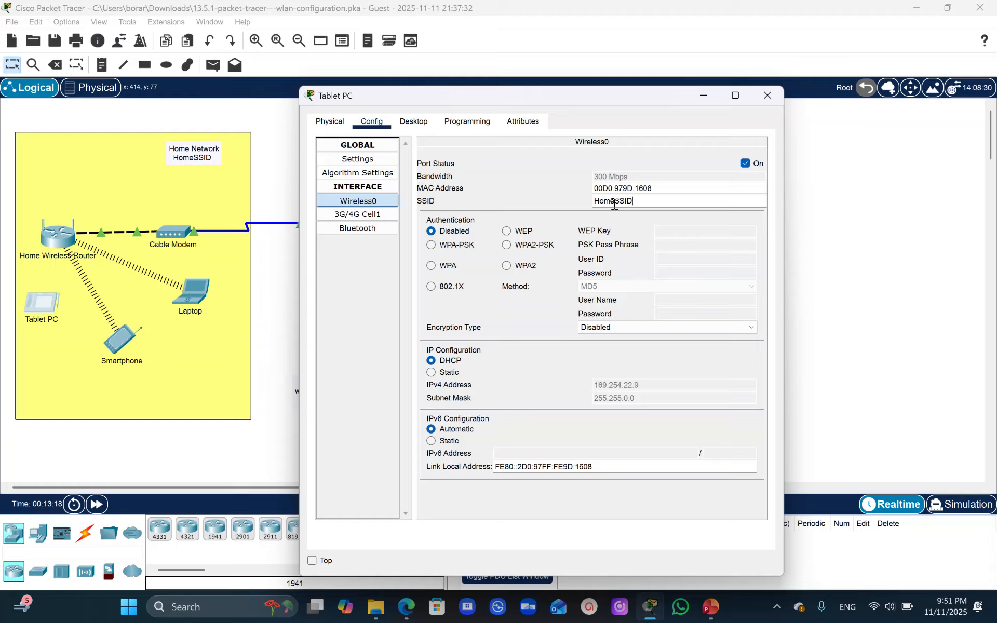
left_click(506, 248)
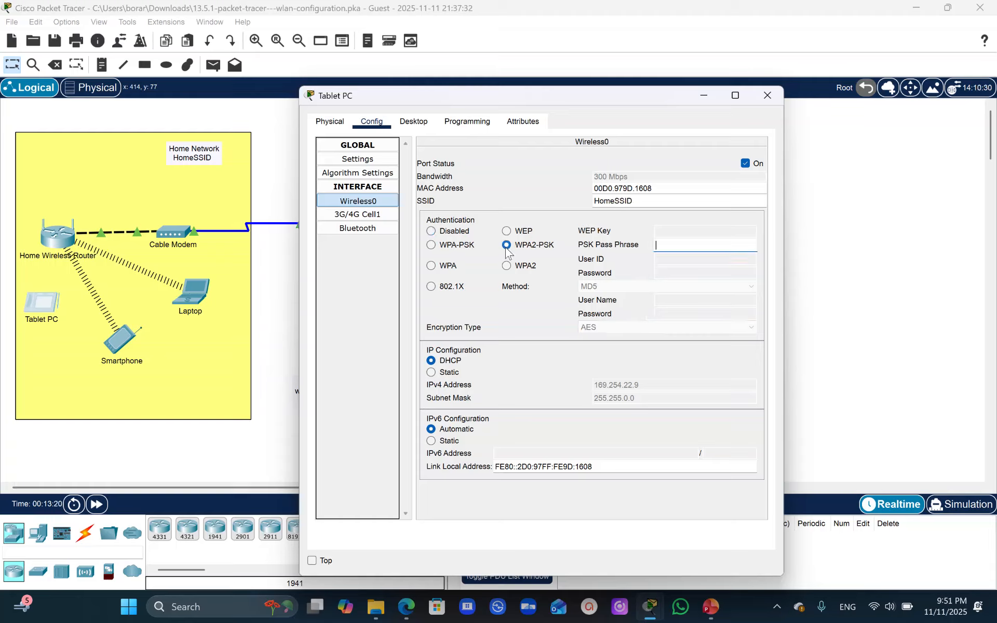
left_click(684, 245)
type("Cisco123")
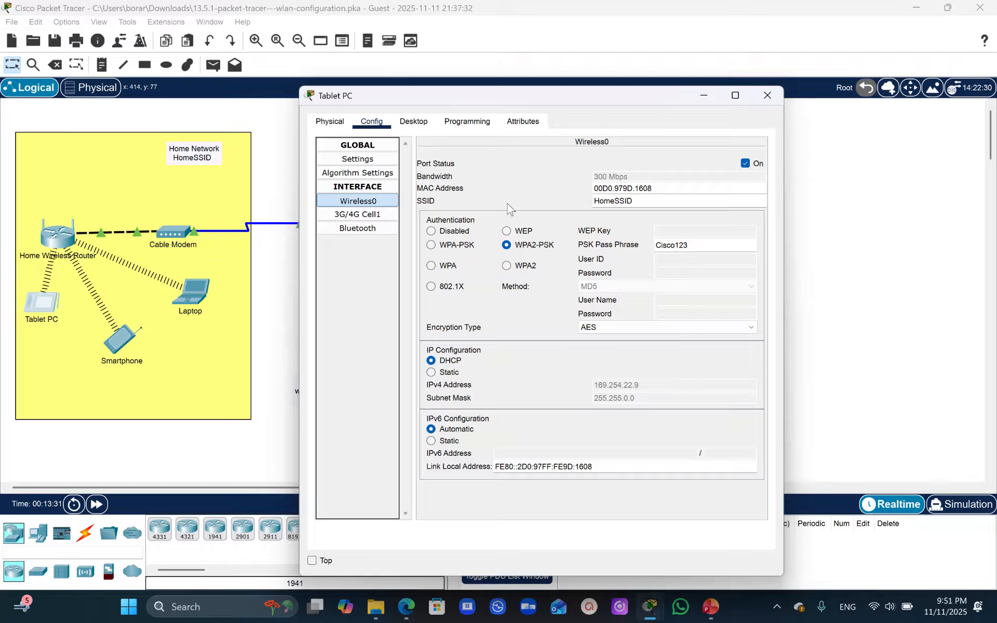
- Open the Tablet PC's command prompt and look up the Web Server's IP address in the activity's Addressing Table
left_click(413, 121)
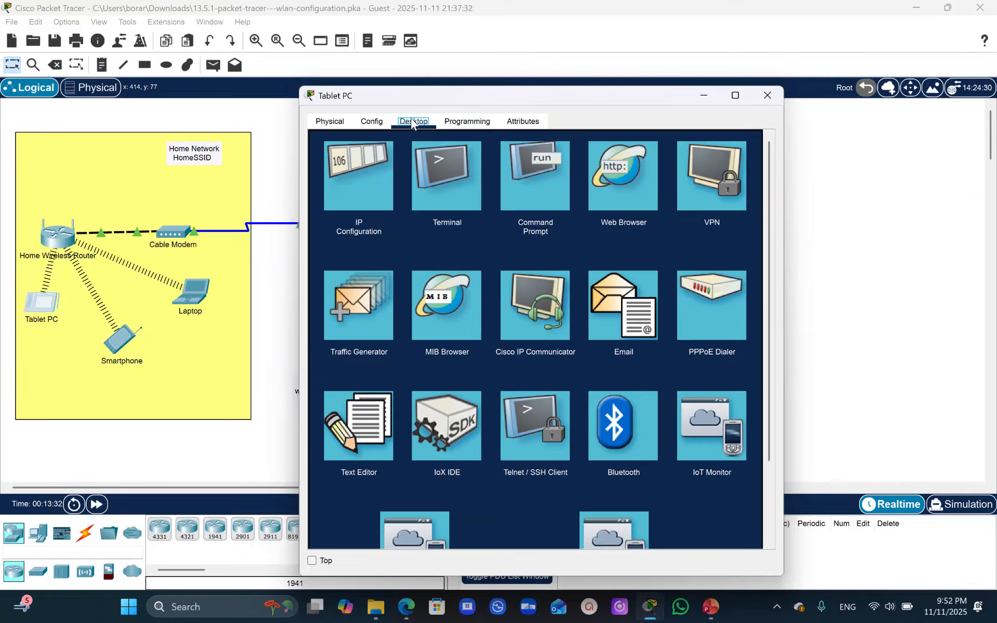
left_click(534, 208)
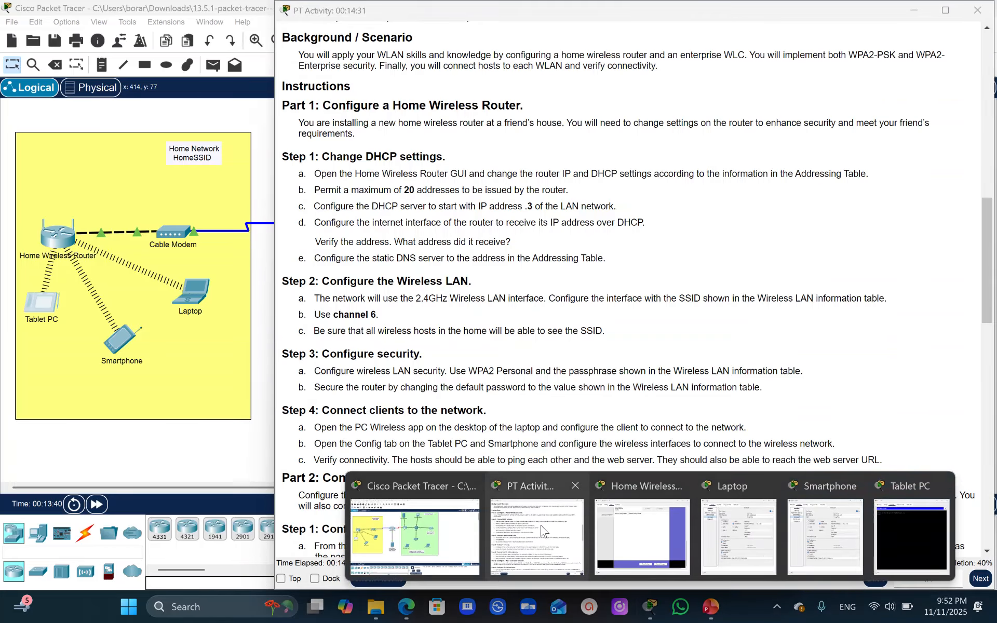
left_click(536, 535)
left_click_drag(984, 223, 985, 57)
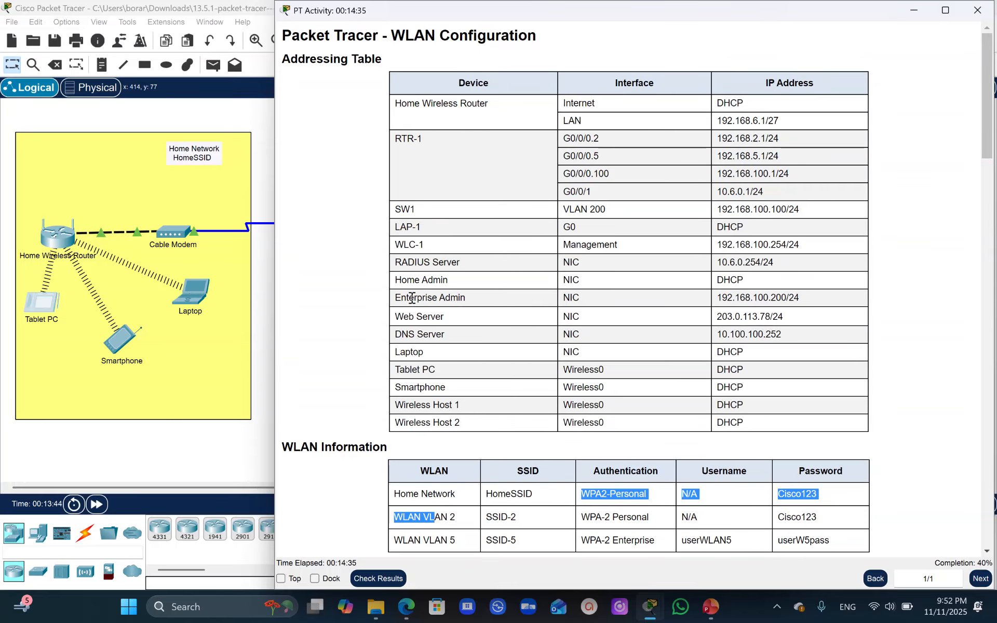
left_click_drag(770, 317, 715, 317)
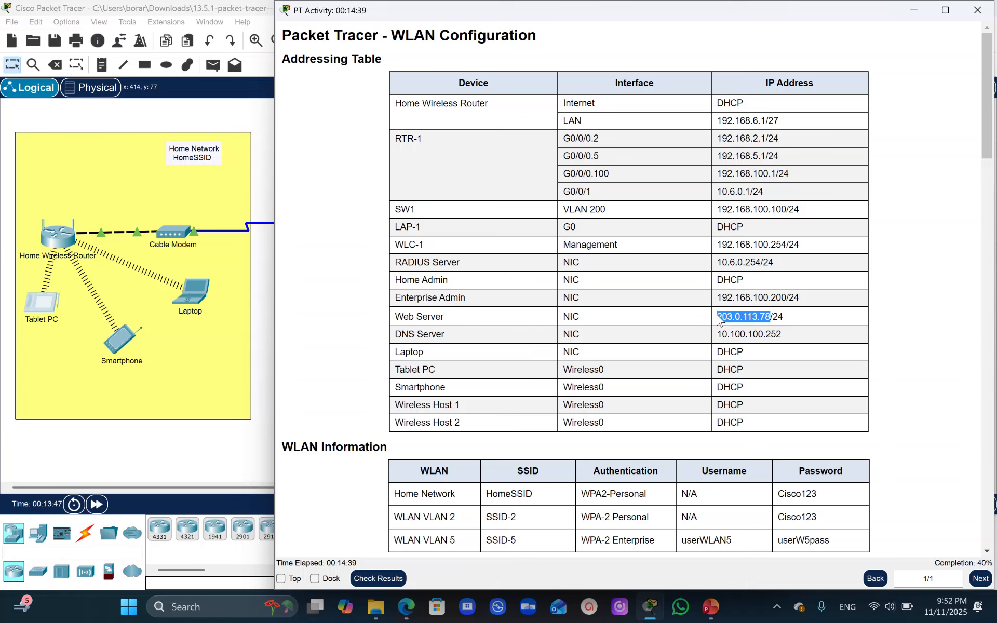
left_click(649, 609)
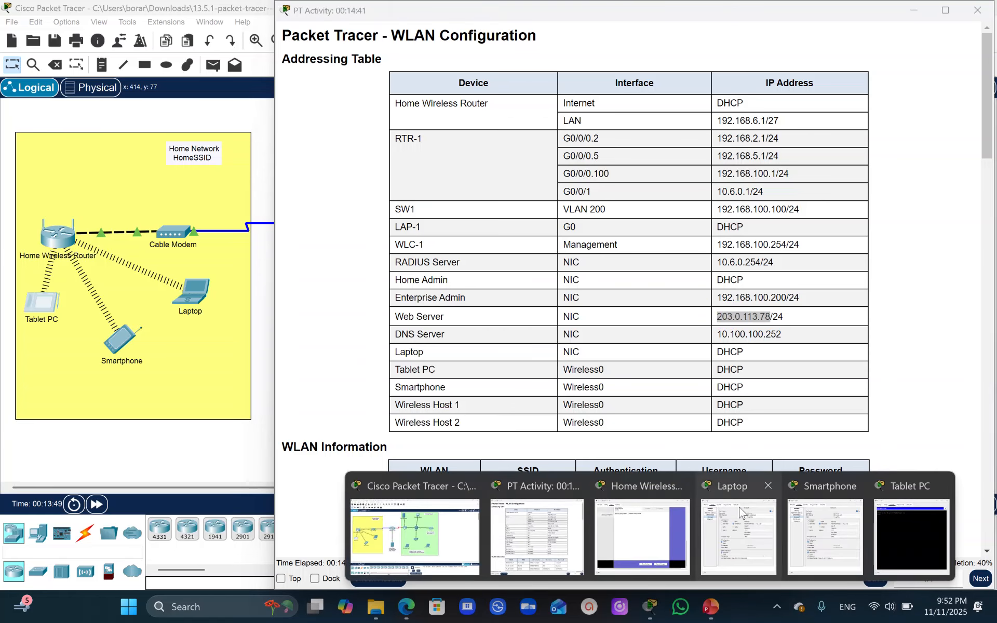
mouse_move(747, 519)
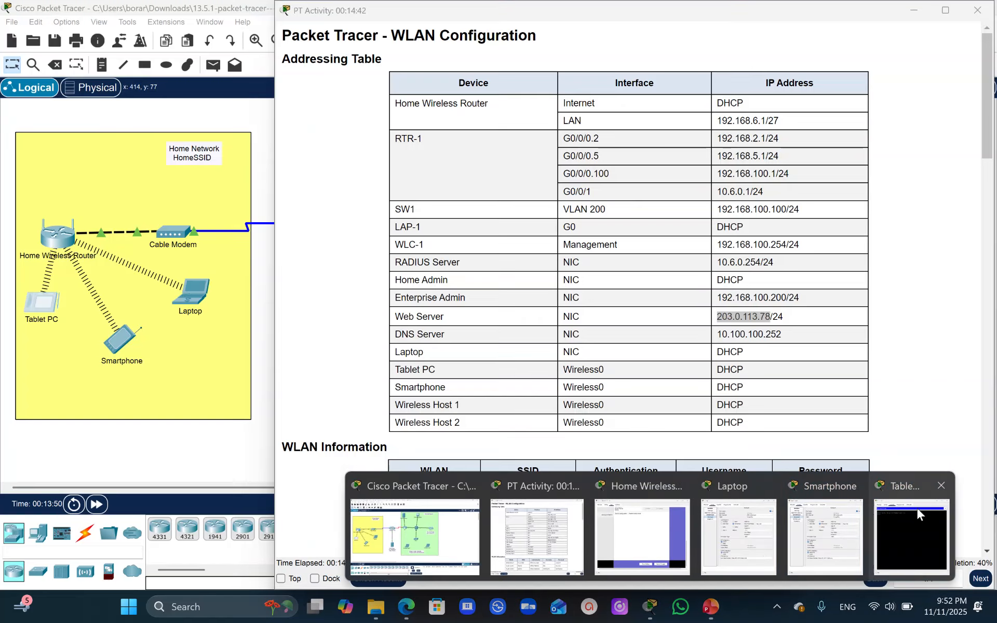
left_click(917, 511)
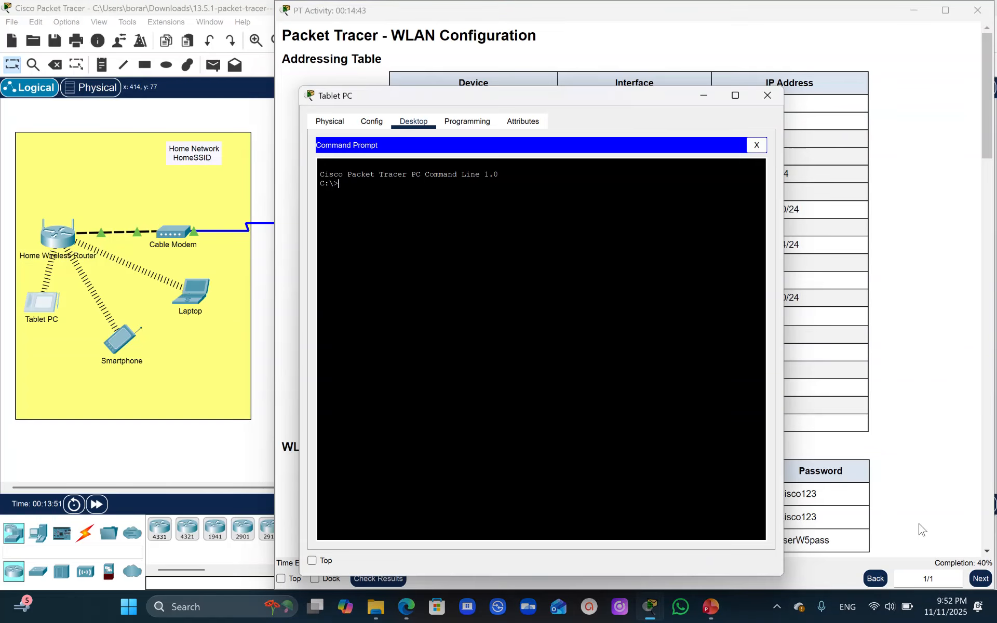
- Try to ping the web server at 203.0.113.78 from the Tablet PC's command prompt
left_click_drag(506, 95, 353, 108)
left_click(191, 194)
type("ping")
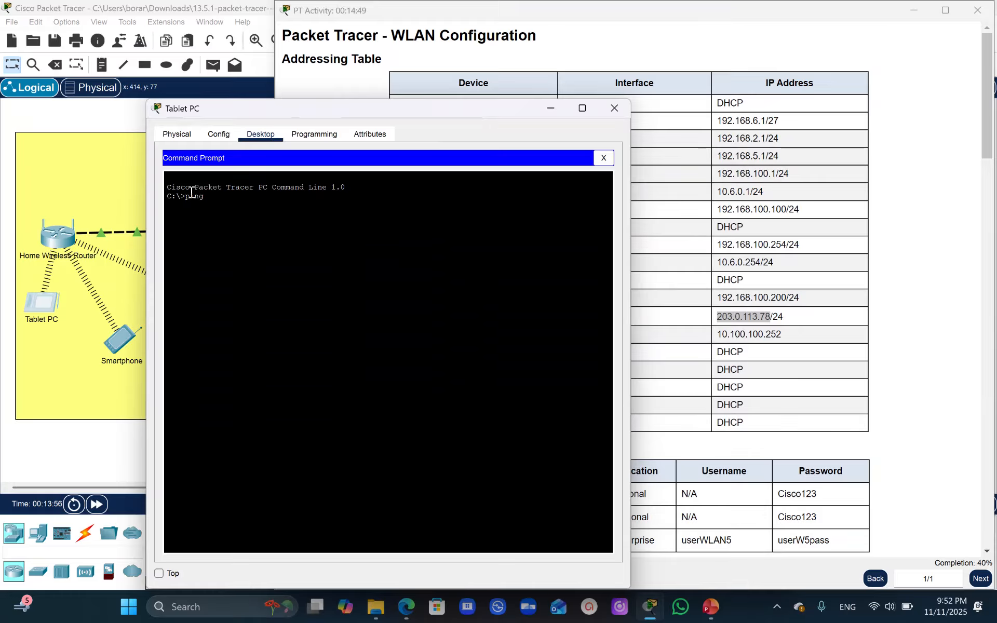
type("203.0.113.78")
key("Return")
- Recall the ping command on the Tablet PC, insert the missing space and run it as ping 203.0.113.78
key("Up")
key("Left")
key("Left")
key("Left")
key("Left")
key("Left")
key("Left")
key("Left")
key("Left")
key("Left")
key("Left")
key("Left")
key("Left")
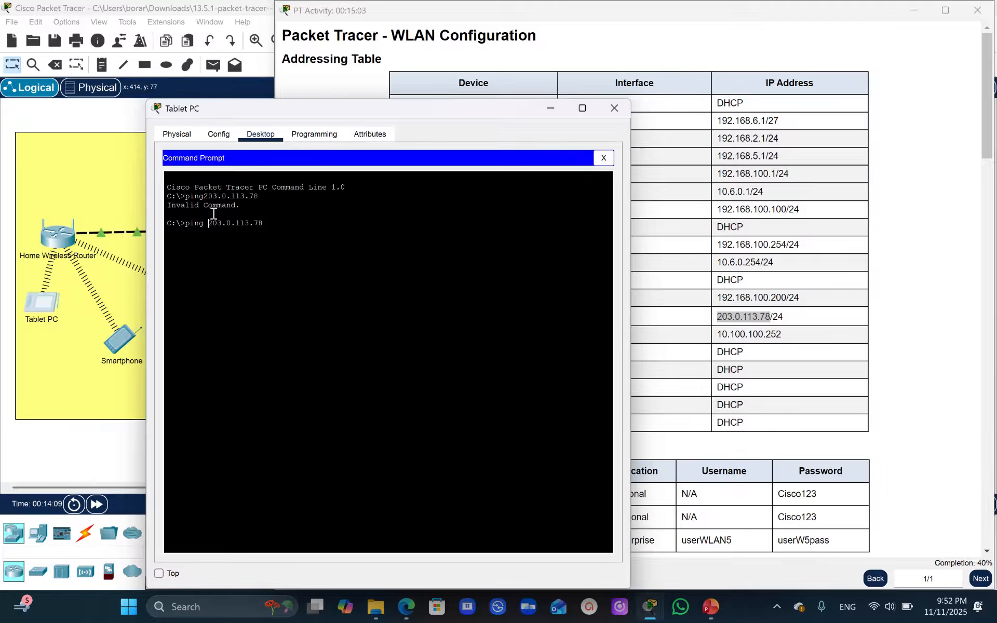
key("Return")
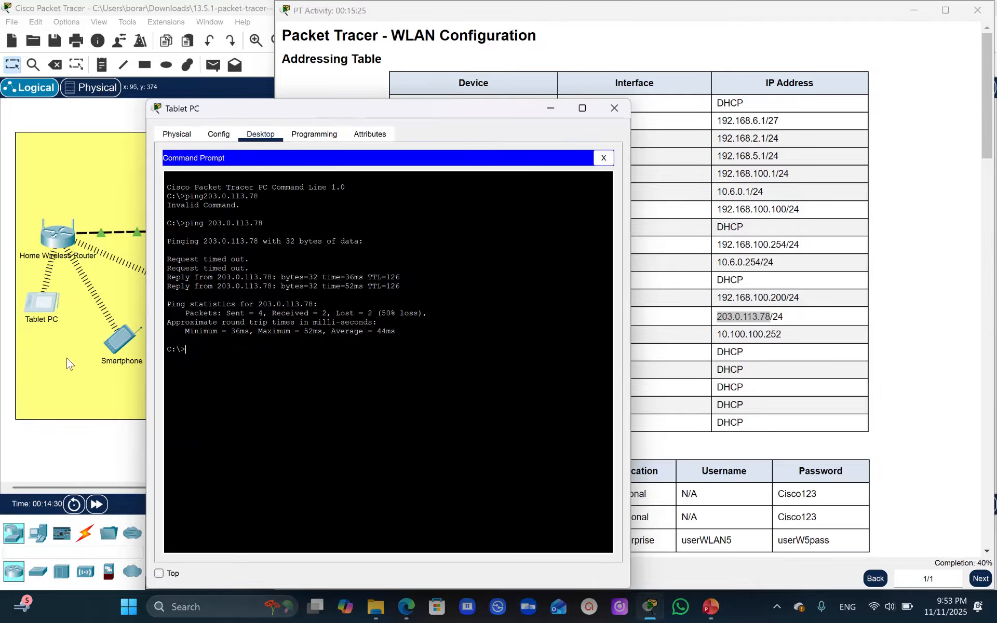
- Ping the web server at 203.0.113.78 from the smartphone's command prompt
left_click(120, 349)
left_click(414, 123)
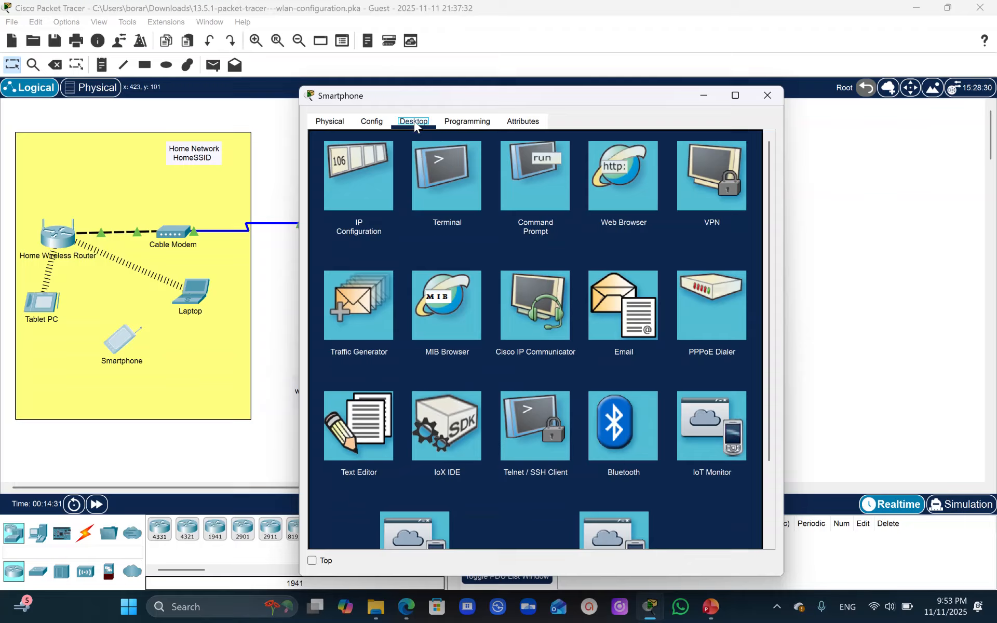
left_click(535, 187)
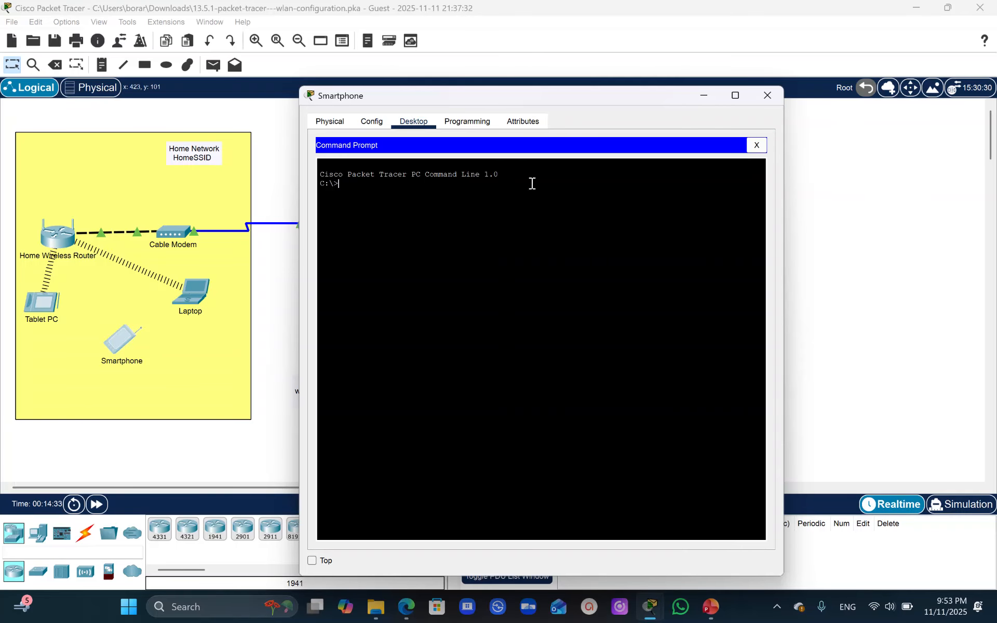
type("ping")
type("203.0.113.78")
key("Return")
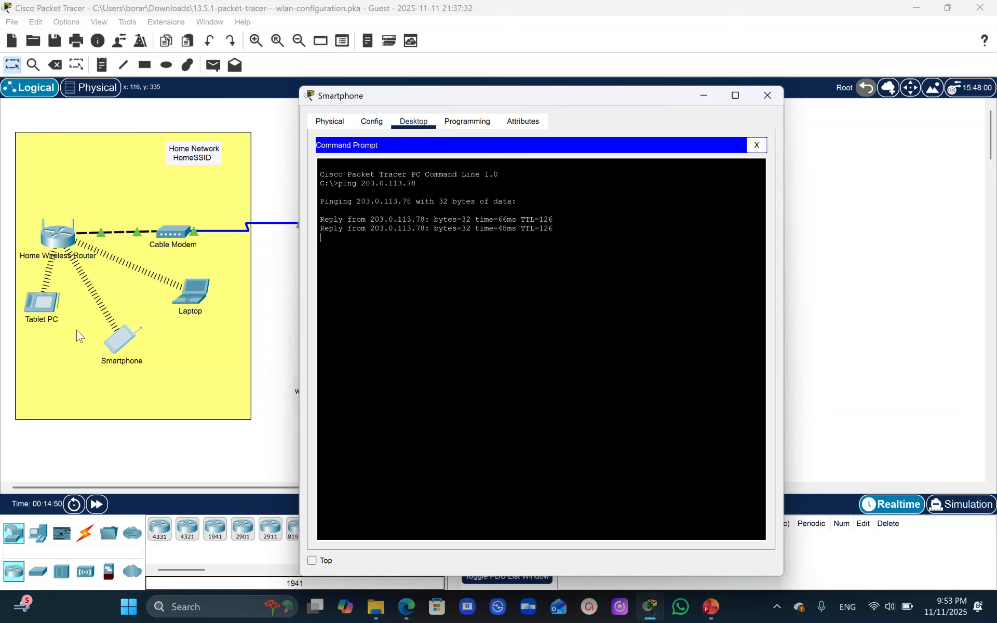
- Ping the web server at 203.0.113.78 from the home laptop's command prompt
left_click(35, 314)
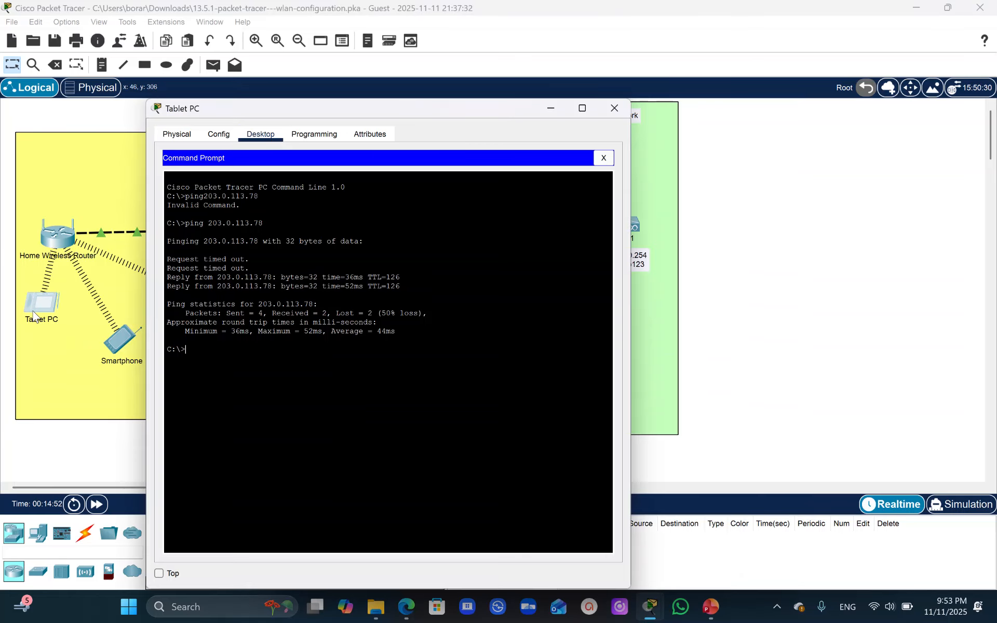
left_click(110, 308)
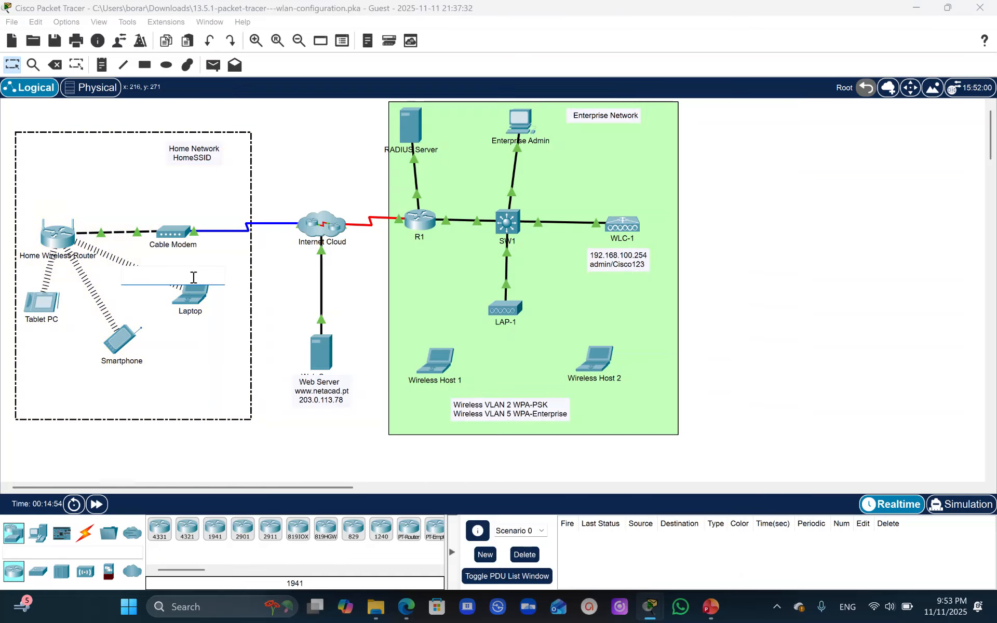
left_click(197, 303)
left_click(413, 121)
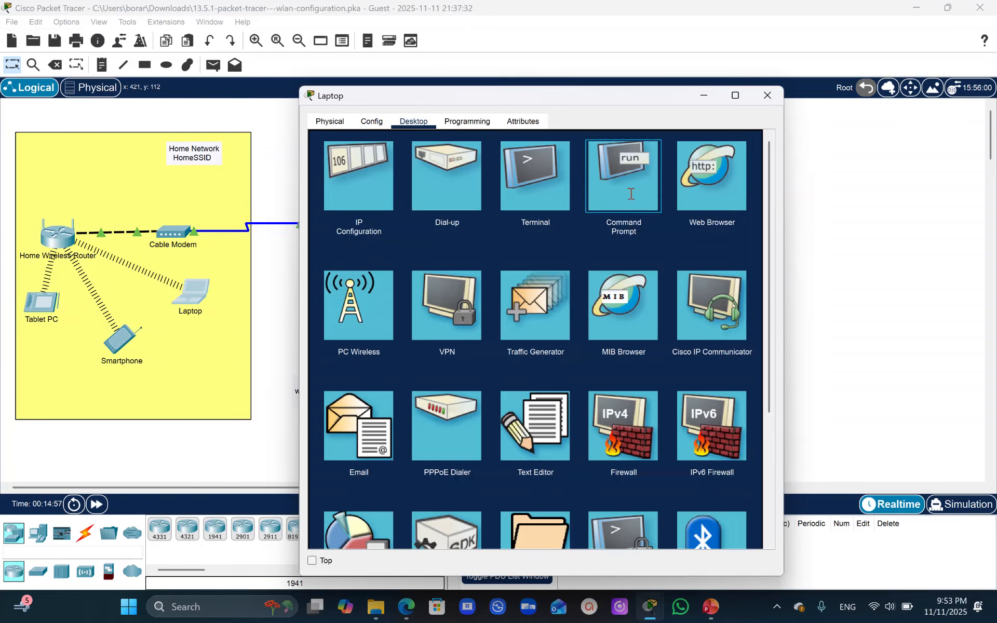
left_click(630, 193)
type("ping 203.")
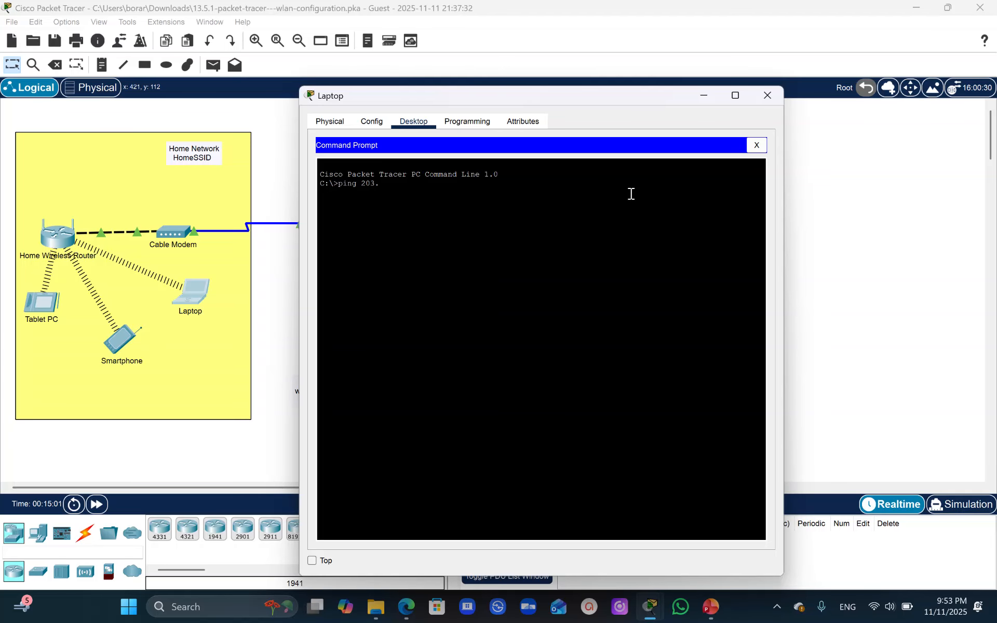
type("0.113.78")
key("Return")
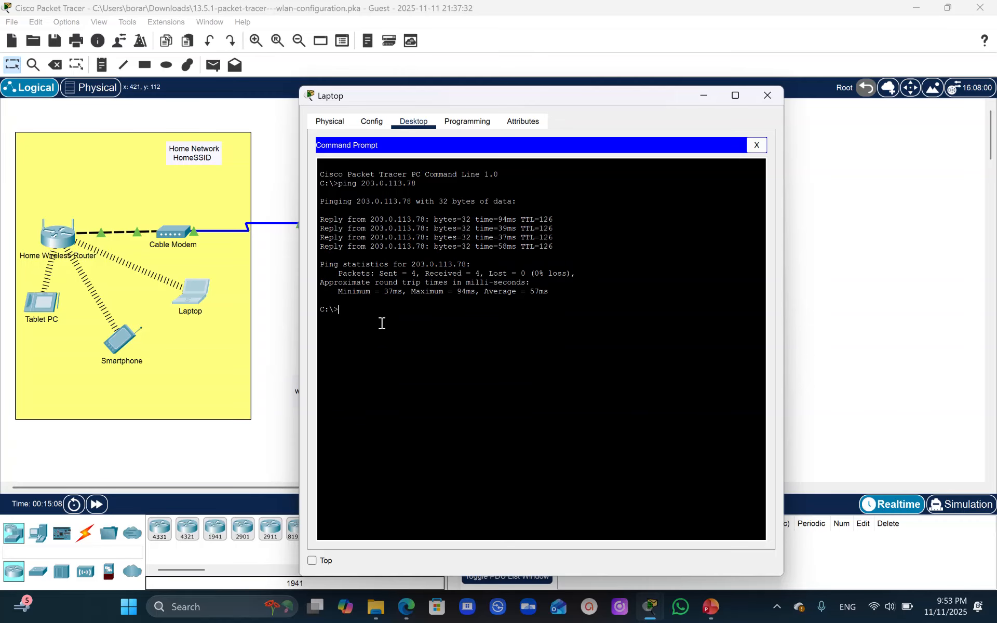
- Run ipconfig on the laptop, smartphone and Tablet PC to check each client's wireless IP address
type("ipconfig")
key("Return")
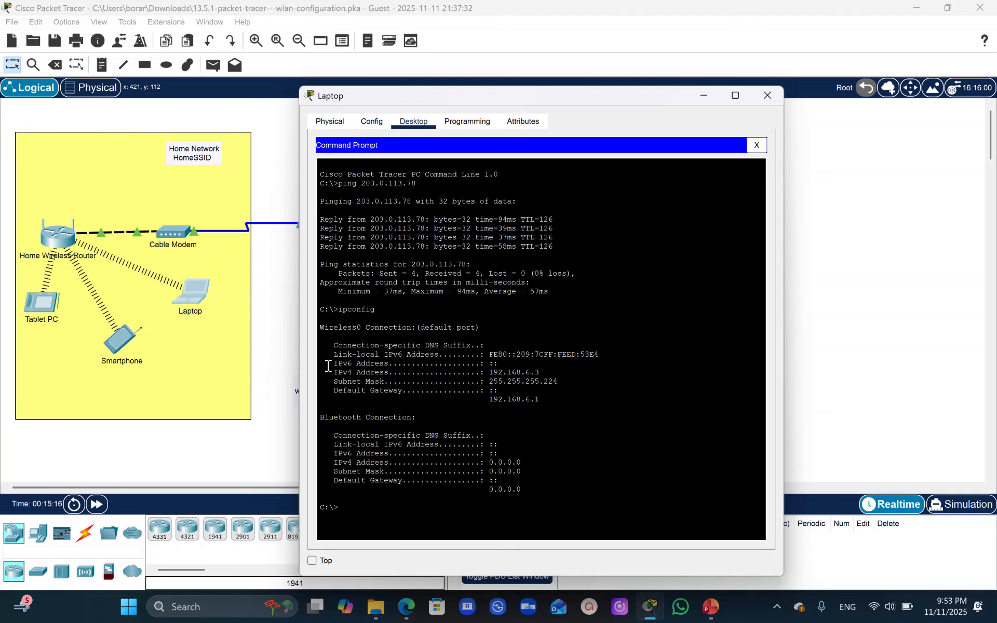
left_click(118, 342)
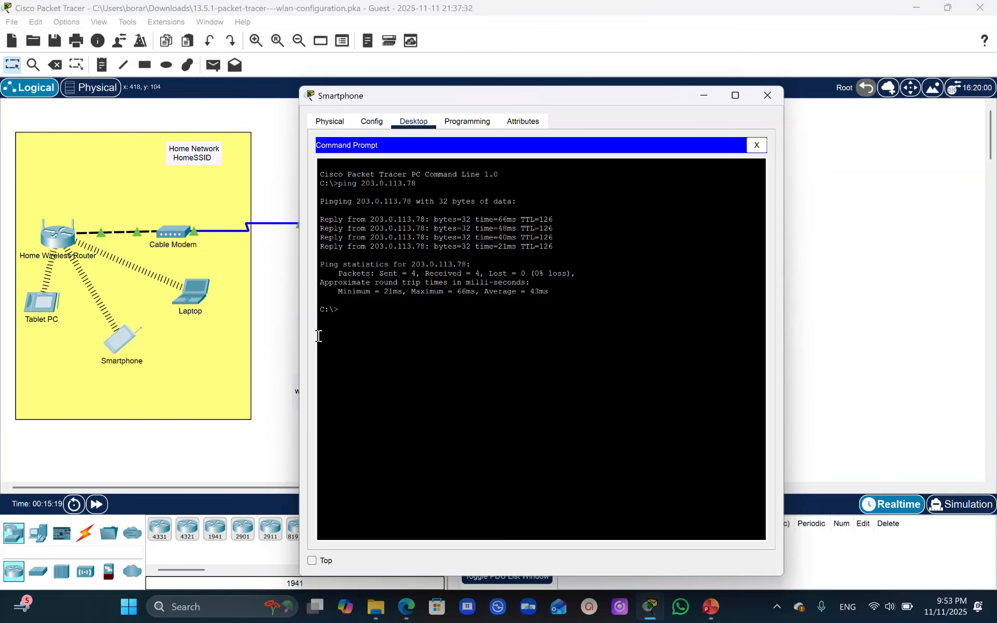
type("ipconfig")
key("Return")
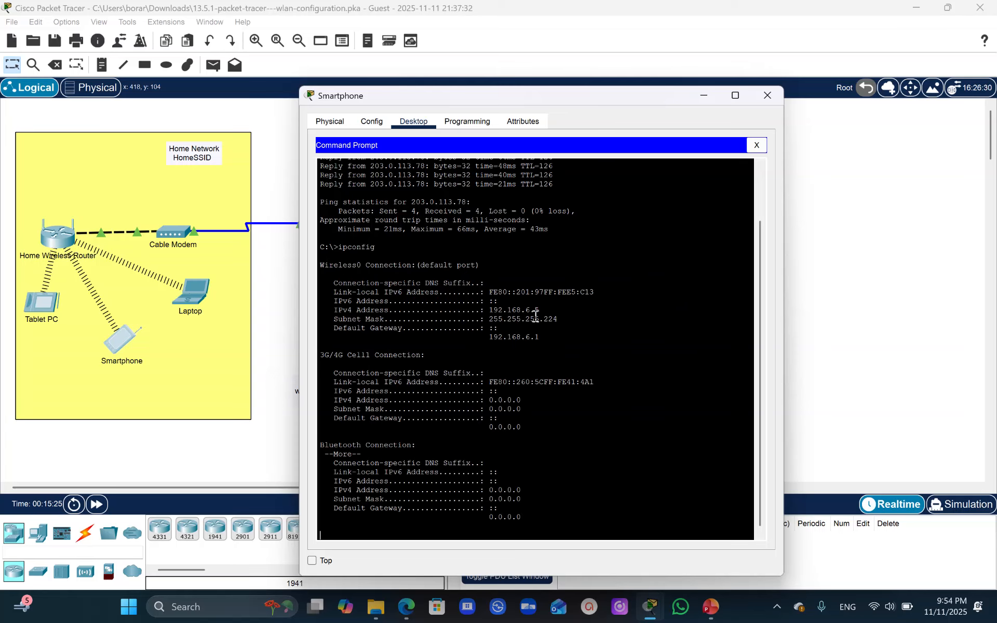
left_click(41, 303)
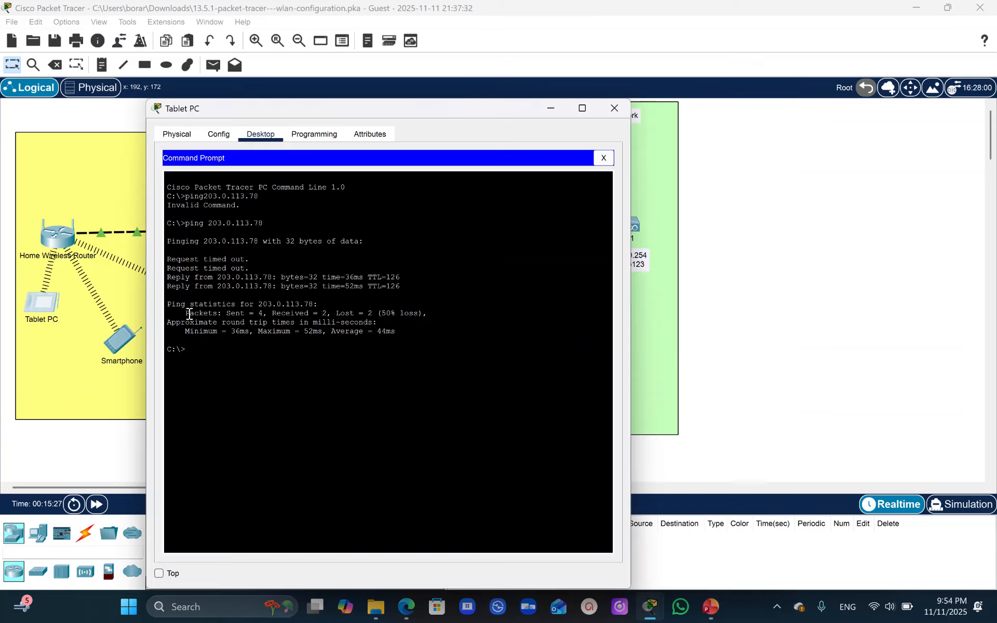
type("ipconfig")
key("Return")
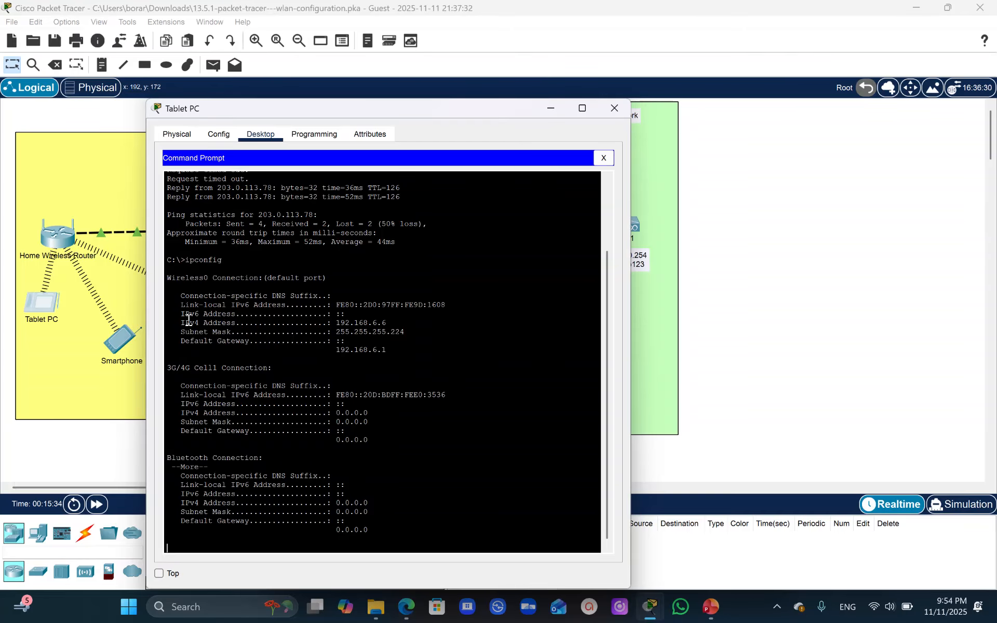
key("Return")
- Look up the smartphone's wireless IP address and ping it at 192.168.6.5 from the Tablet PC's command prompt
key("Up")
key("Up")
key("BackSpace")
key("BackSpace")
key("BackSpace")
key("BackSpace")
key("BackSpace")
key("BackSpace")
key("BackSpace")
key("BackSpace")
key("BackSpace")
key("BackSpace")
key("BackSpace")
key("BackSpace")
type("192.168.6.")
left_click(120, 359)
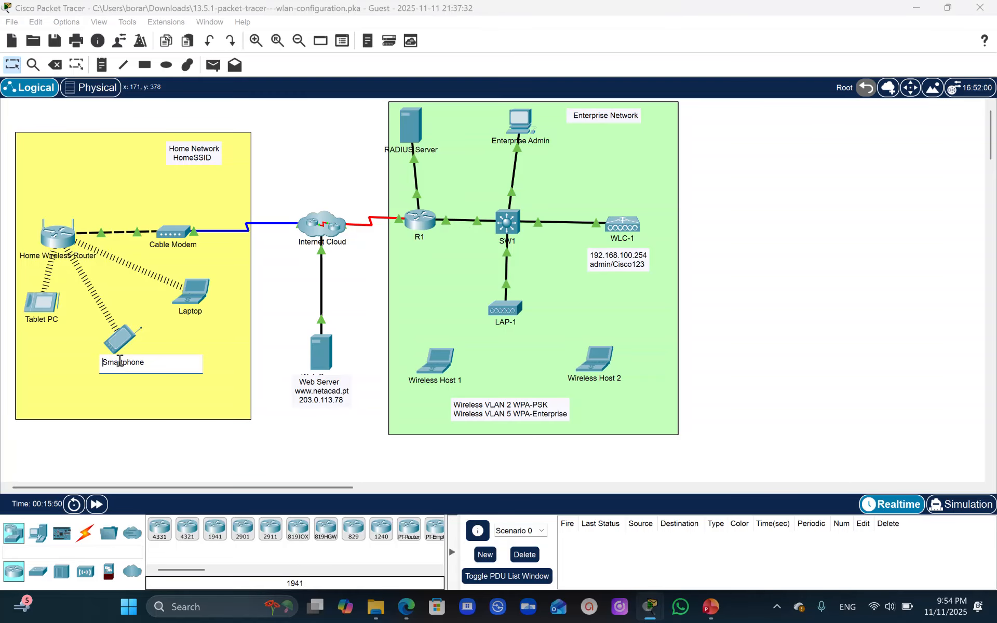
left_click(119, 342)
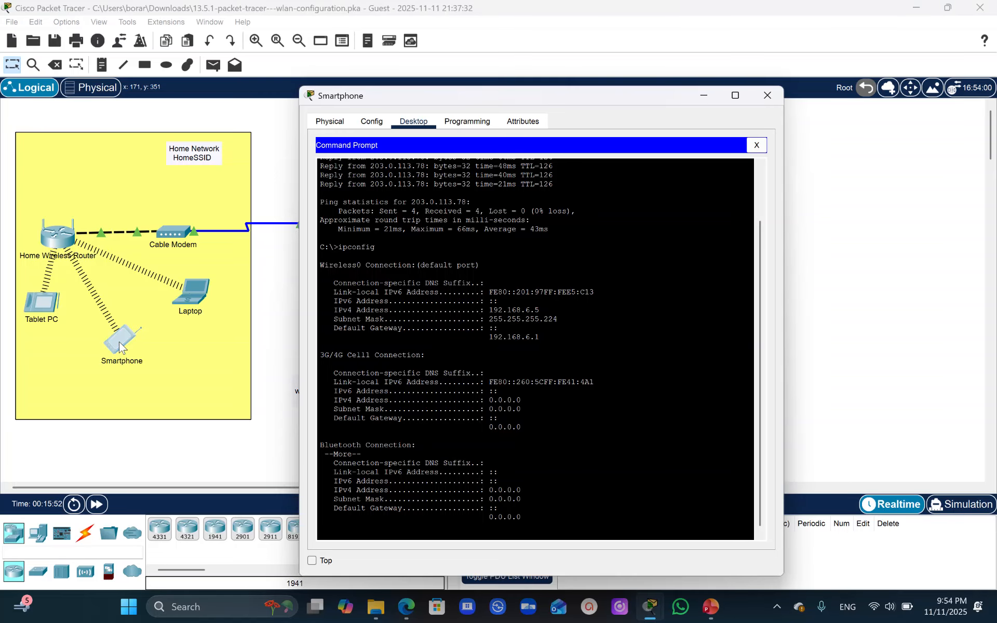
left_click(47, 310)
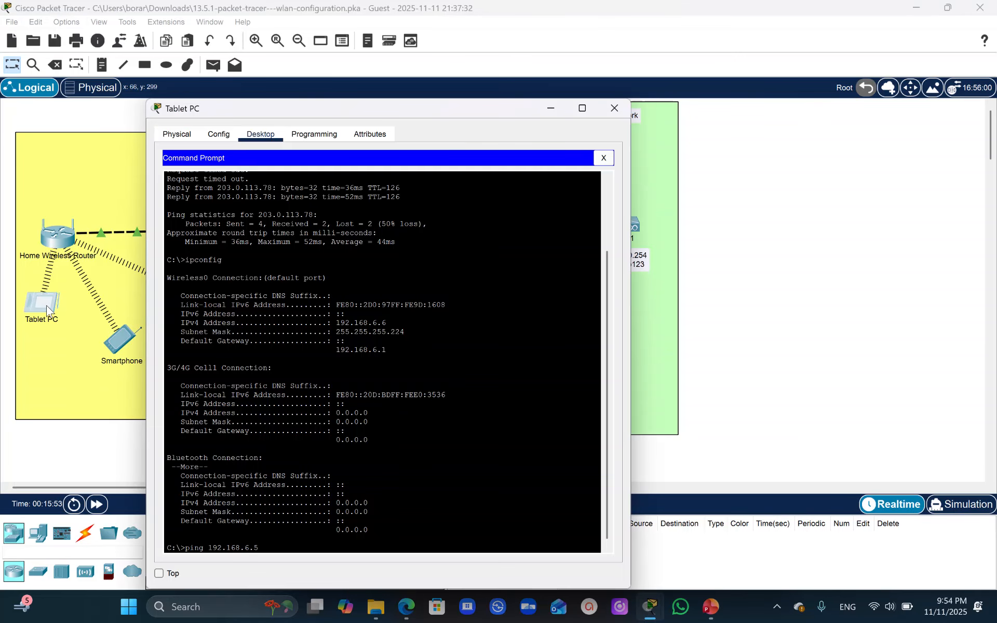
key("Return")
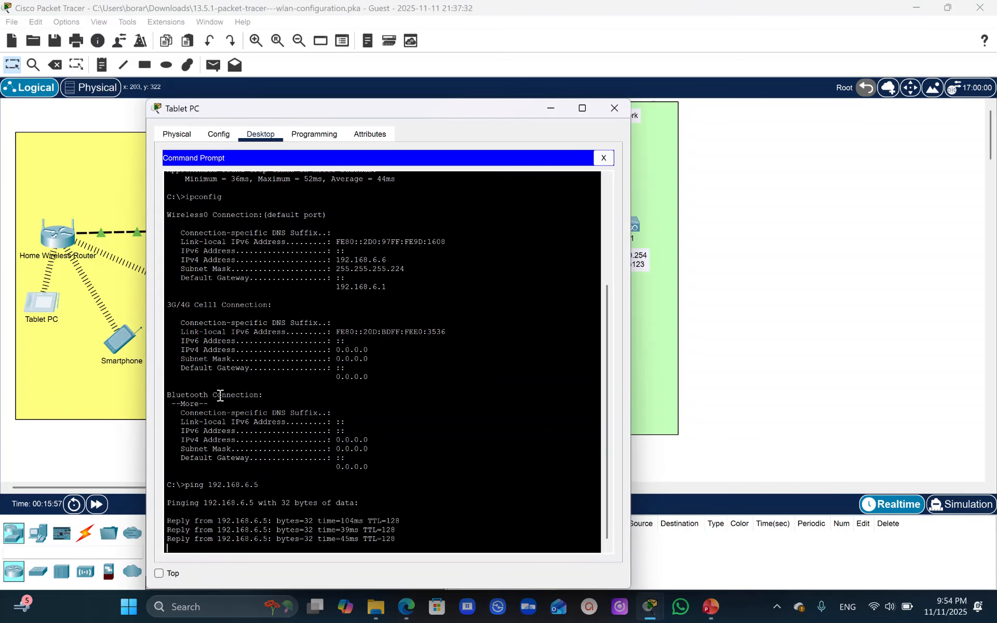
- Look up the home laptop's wireless IP address and ping it at 192.168.6.3 from the Tablet PC's command prompt
left_click(109, 293)
left_click(190, 304)
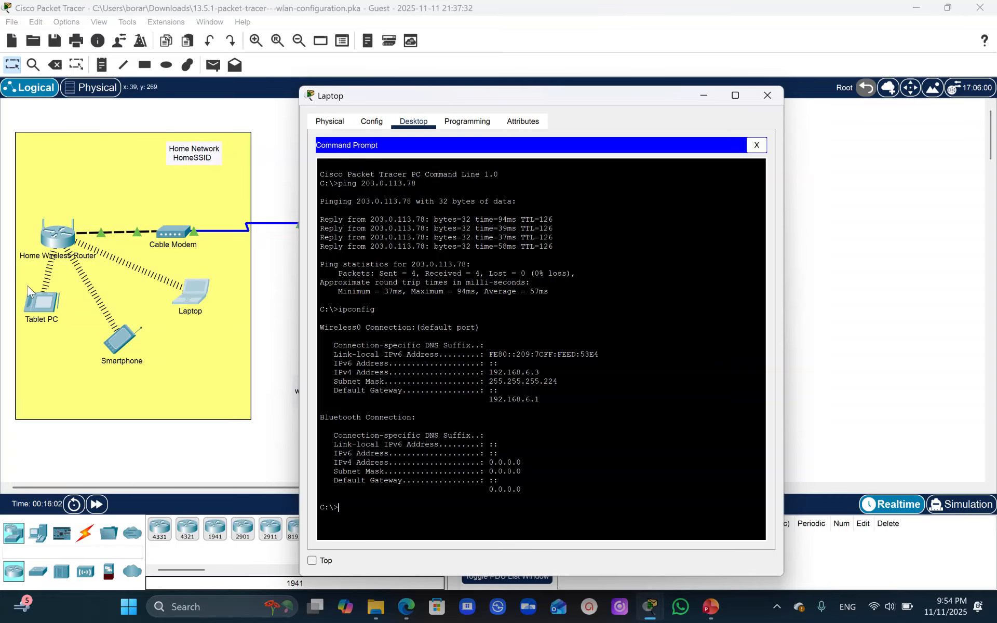
left_click(44, 305)
key("Up")
key("BackSpace")
type("3")
key("Return")
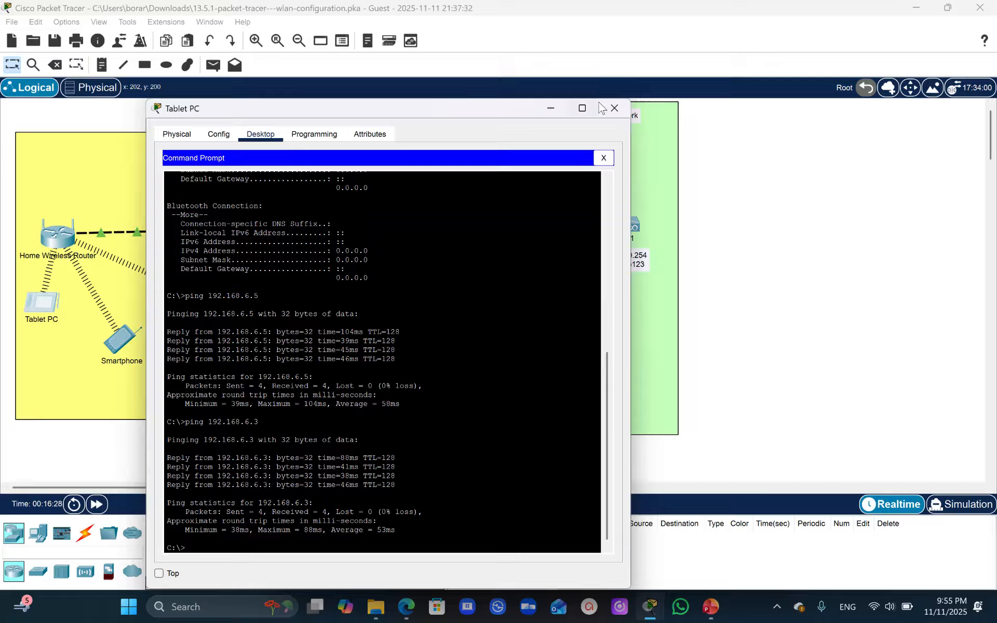
- Close the Tablet PC, Home Wireless Router, Laptop and Smartphone windows and return to the network topology
left_click(613, 110)
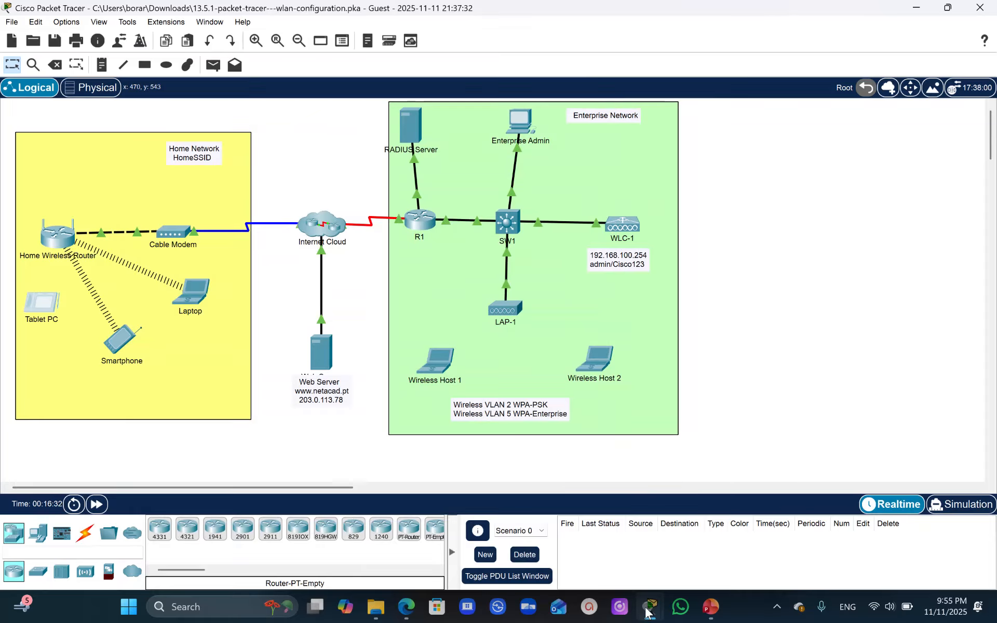
mouse_move(659, 619)
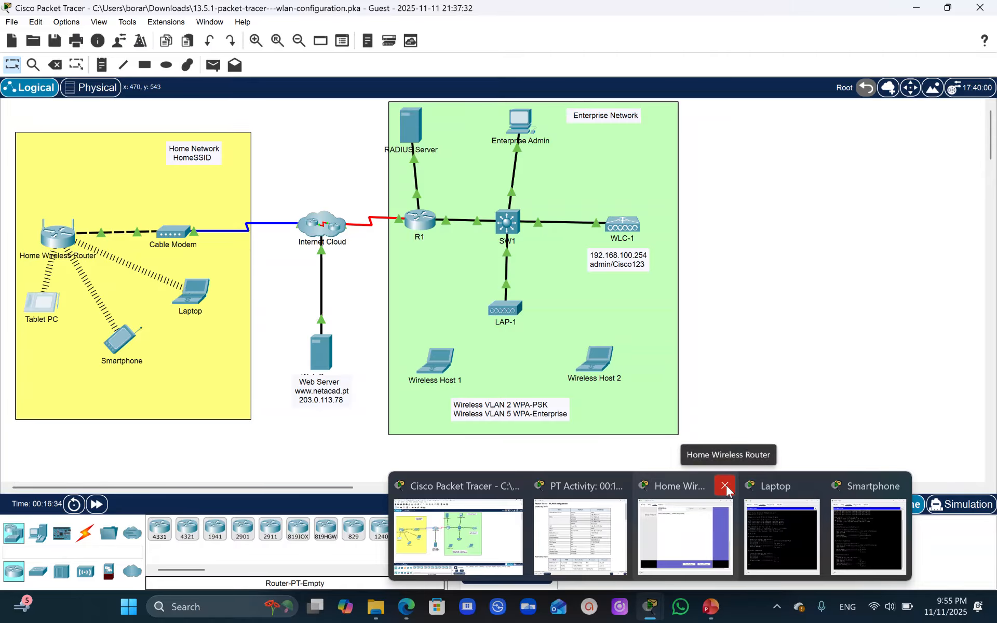
left_click(726, 496)
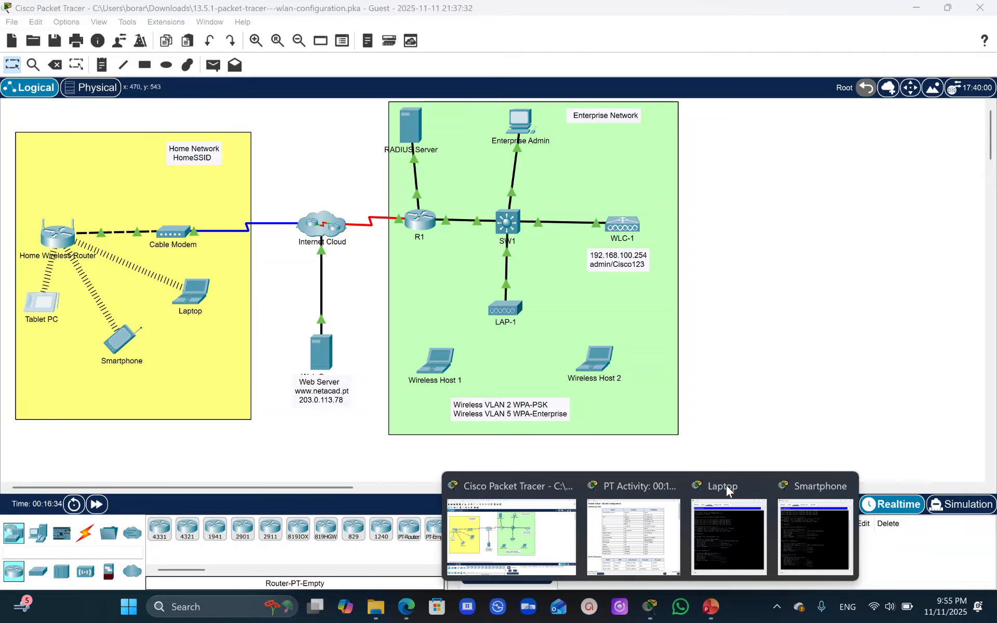
left_click(759, 486)
left_click(802, 485)
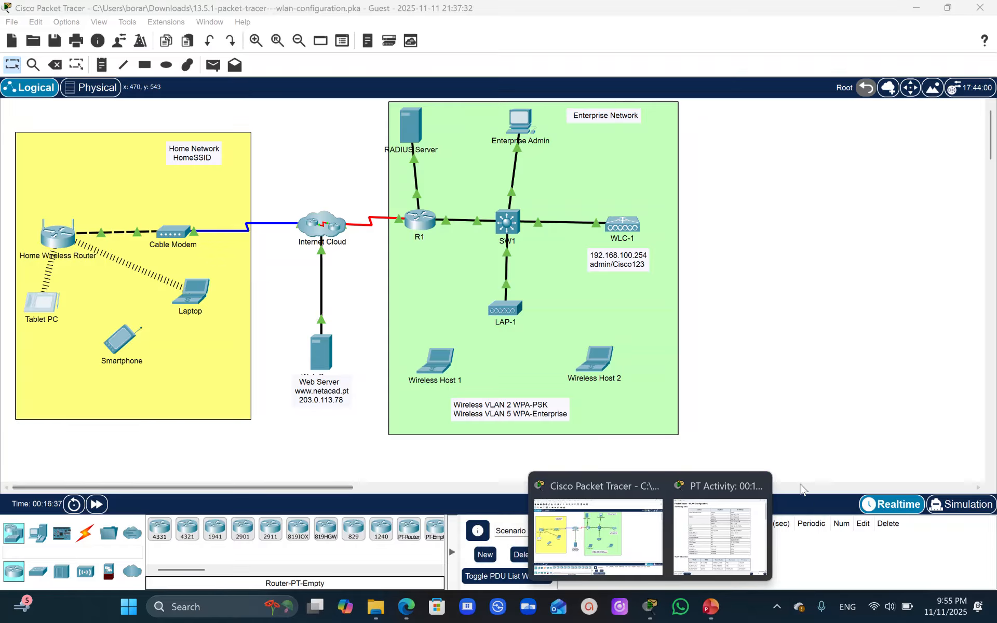
left_click(655, 525)
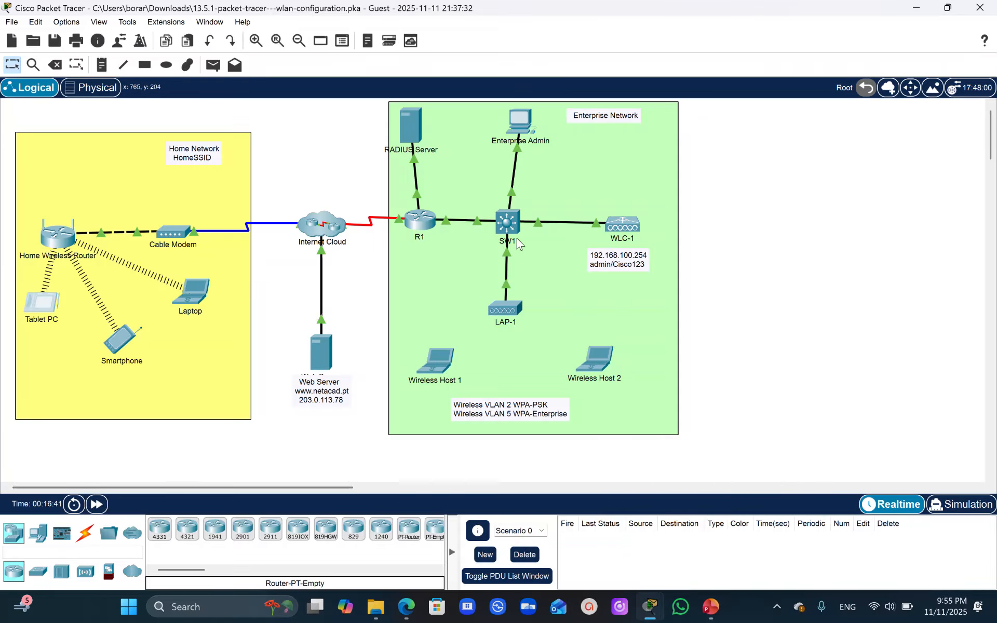
- Show the activity instructions at Part 2, Step 1 (Configure VLAN interfaces) and narrow their window to uncover the Enterprise Admin PC
mouse_move(648, 605)
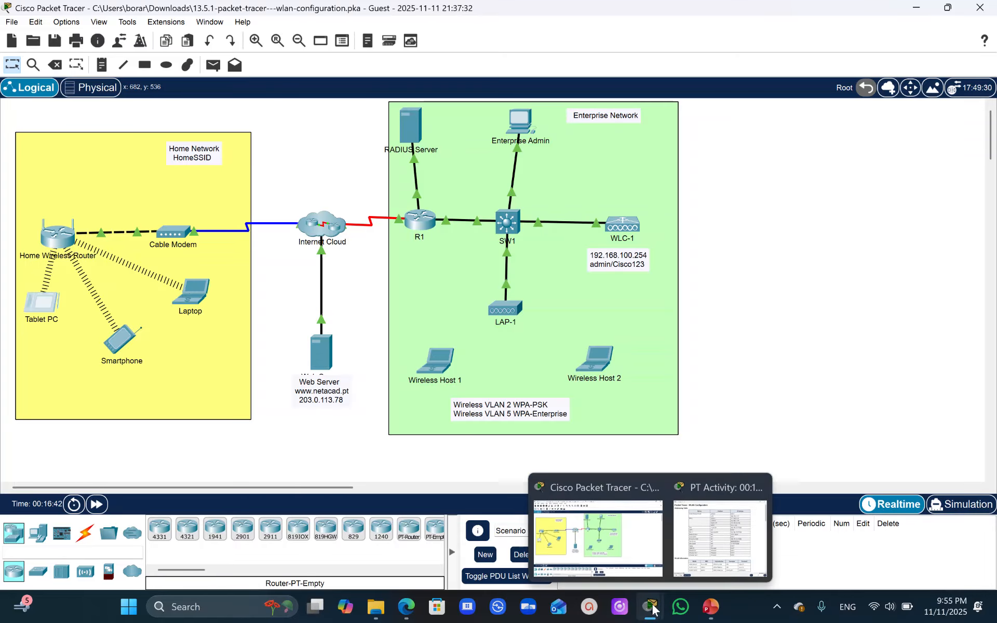
left_click(709, 545)
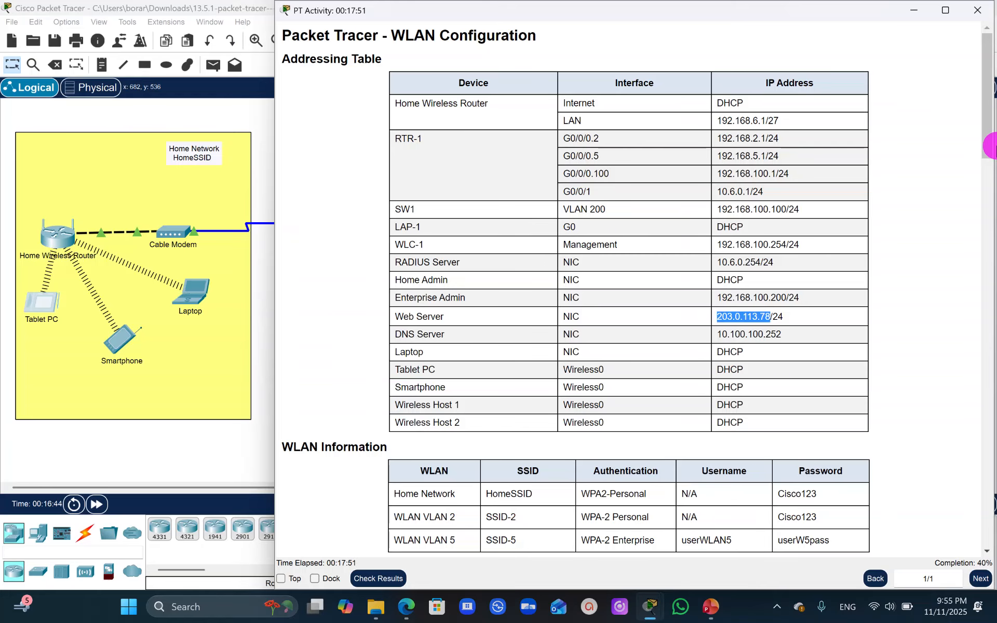
left_click_drag(989, 145, 991, 345)
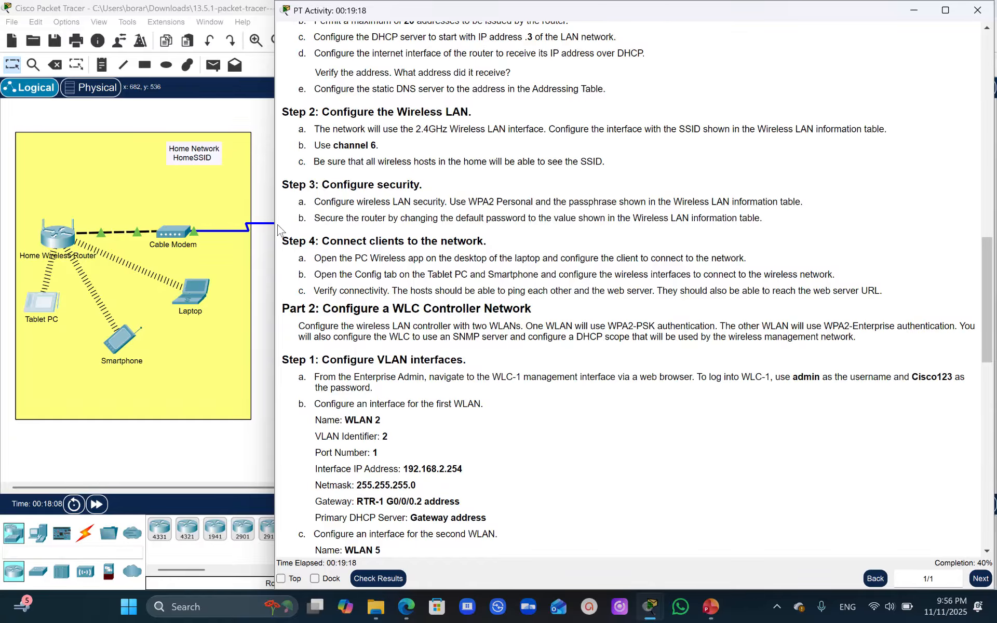
left_click_drag(275, 223, 548, 206)
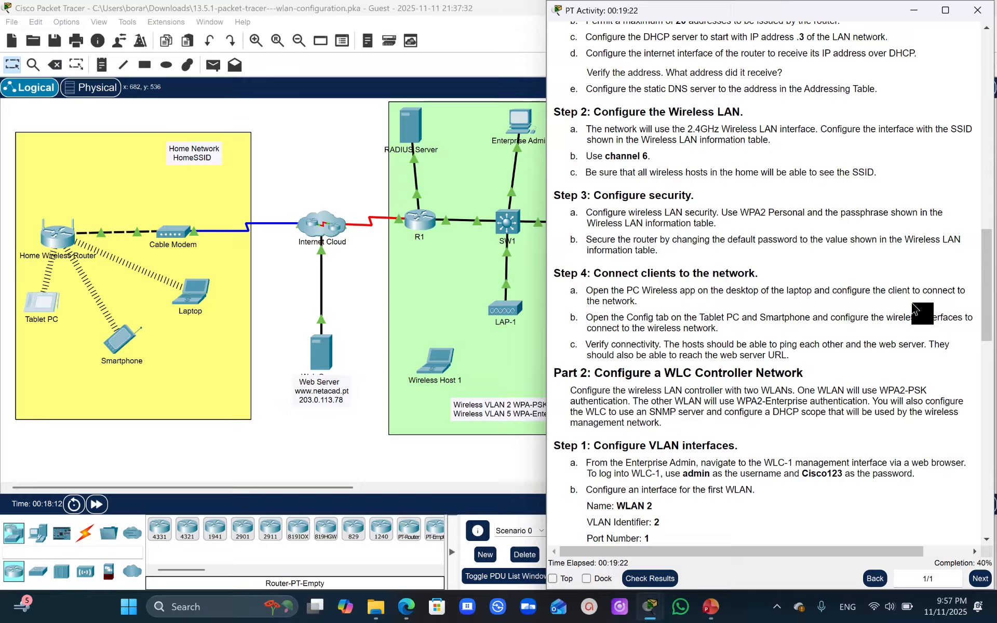
left_click_drag(986, 301, 992, 331)
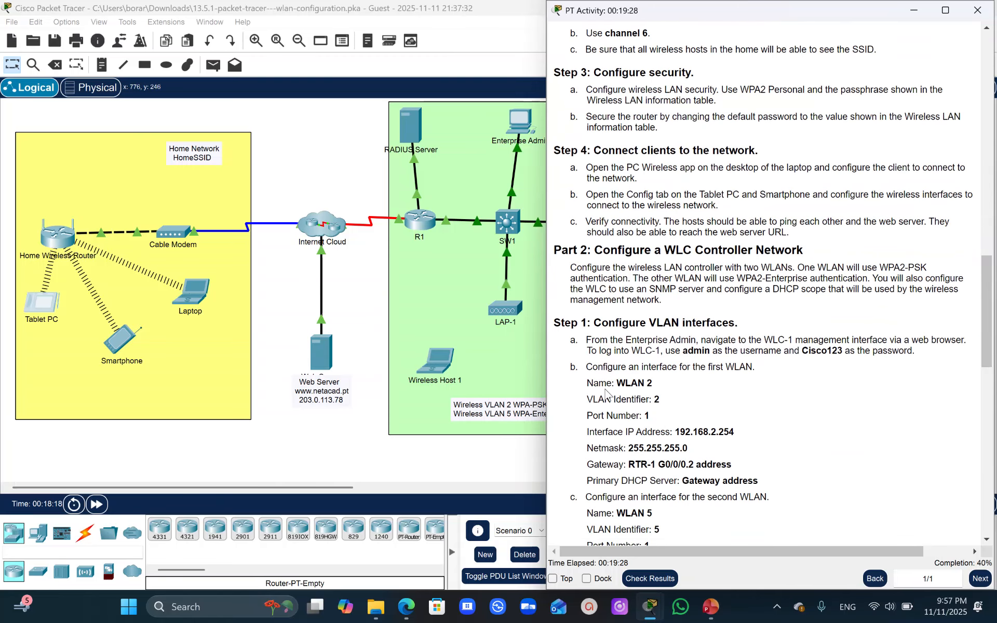
- Place the Enterprise Admin PC's window beside the activity instructions and start its Web Browser
left_click(519, 127)
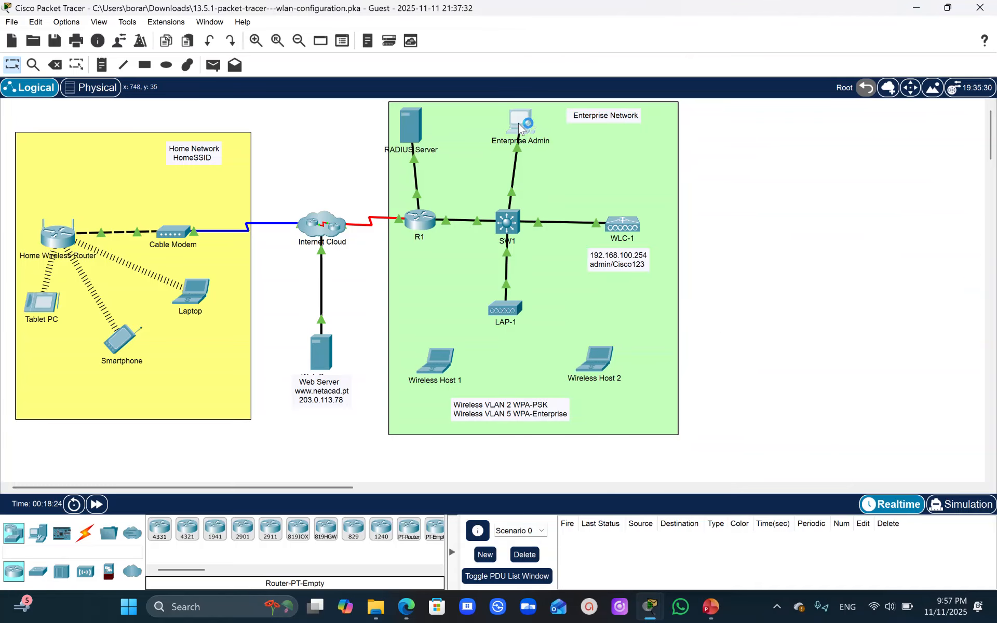
left_click_drag(585, 97, 338, 88)
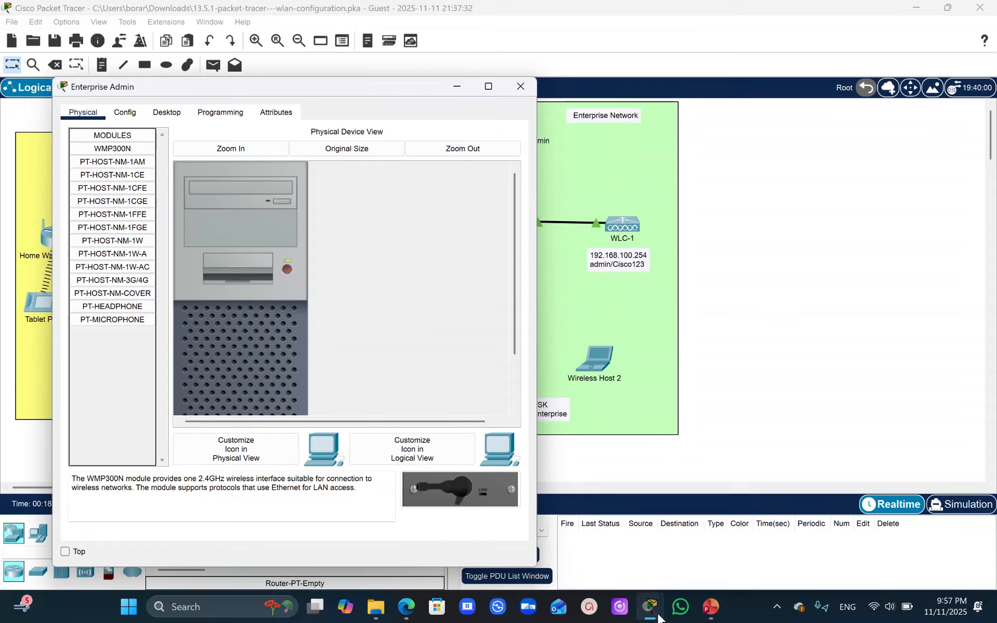
mouse_move(650, 606)
left_click(682, 531)
left_click(682, 530)
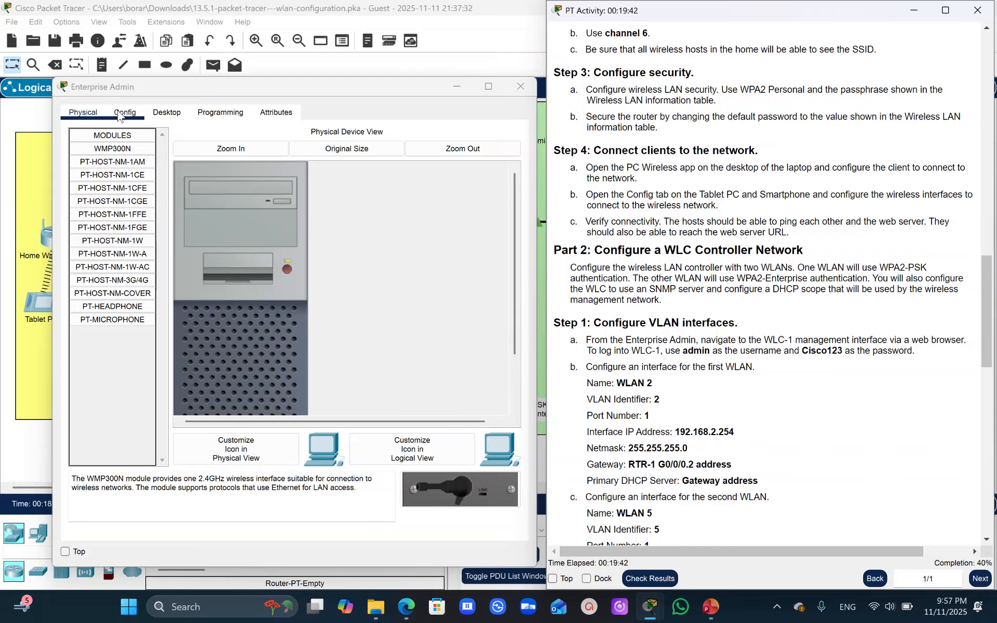
left_click(166, 113)
left_click(464, 182)
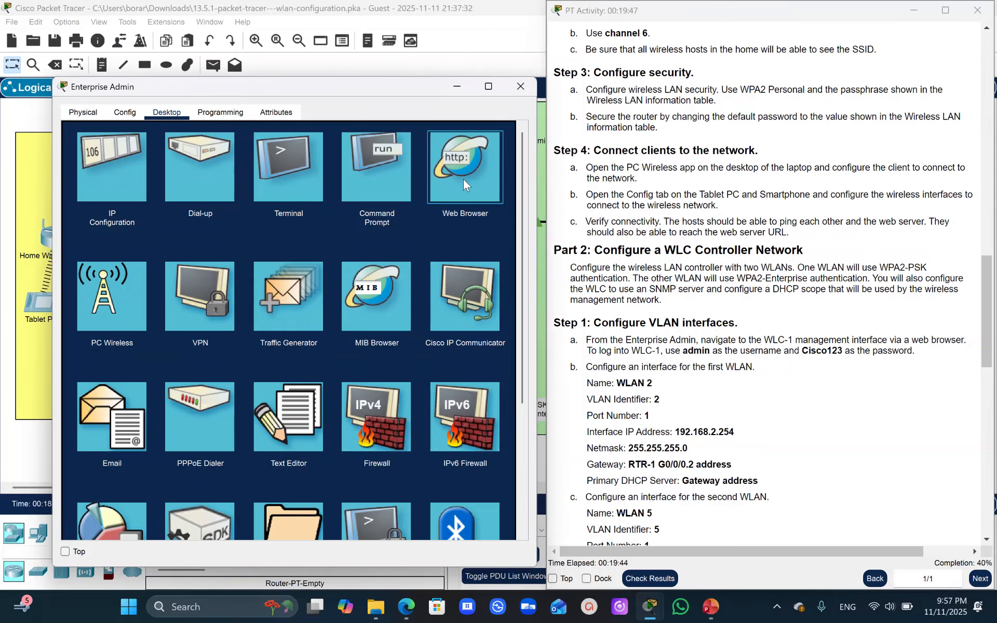
left_click(463, 179)
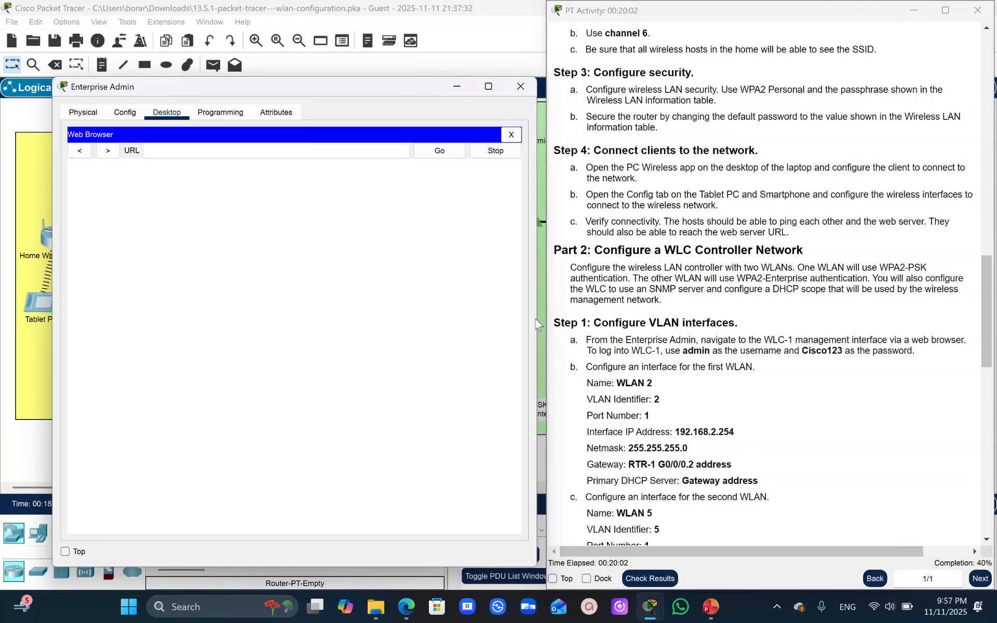
left_click(989, 296)
left_click_drag(988, 296, 981, 92)
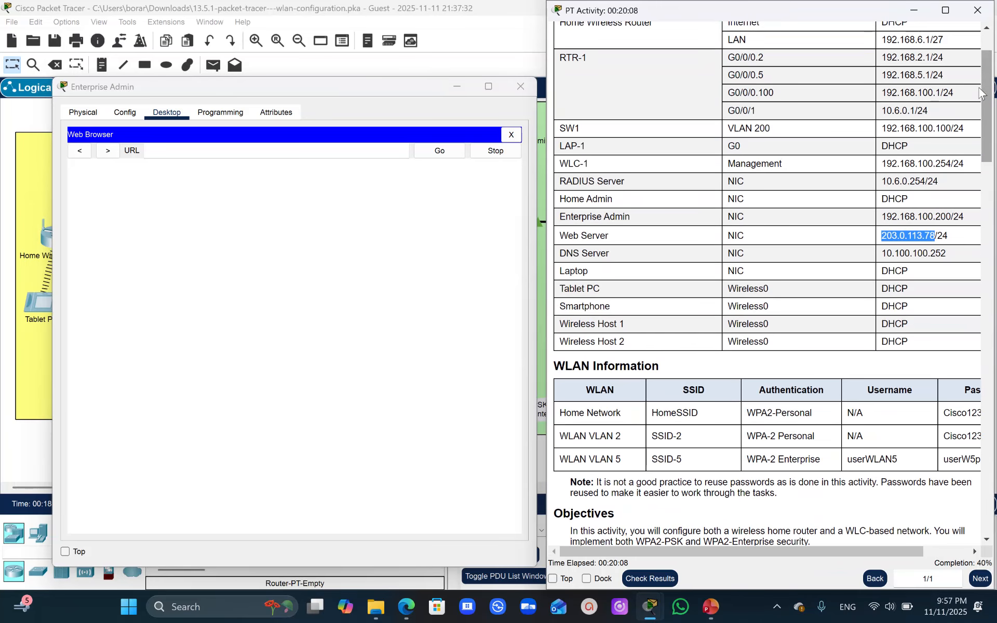
left_click(950, 161)
left_click_drag(950, 162, 884, 166)
key("ctrl+c")
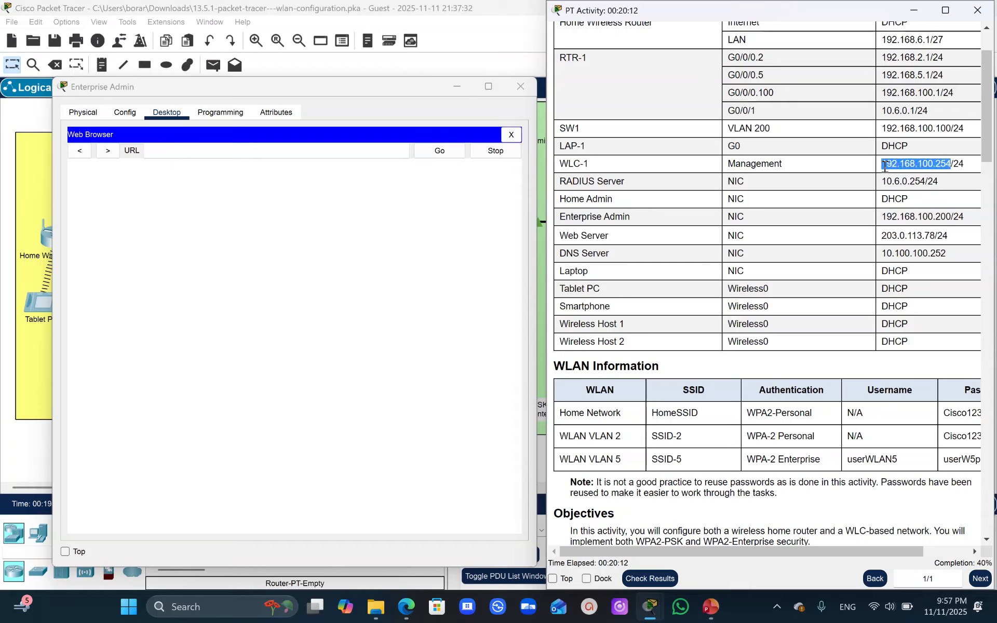
left_click(154, 157)
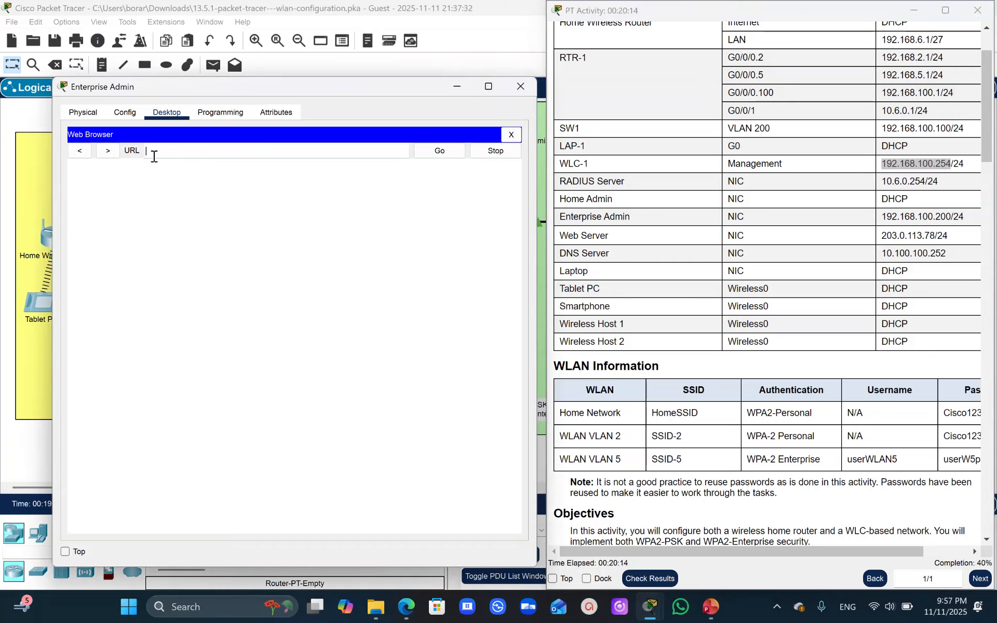
key("ctrl+v")
key("Home")
type("http://")
left_click(159, 151)
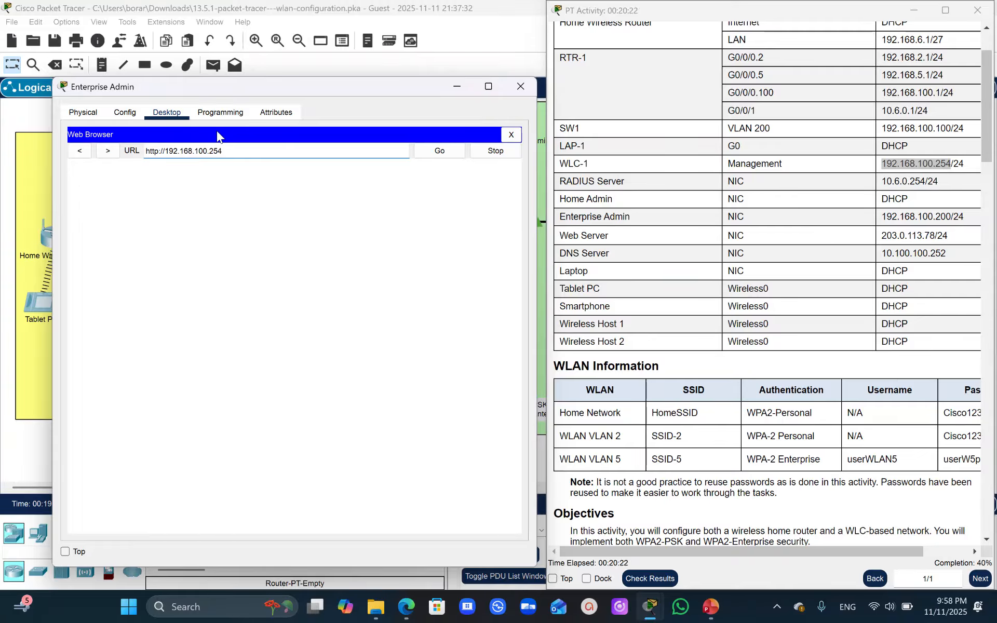
type("s")
left_click(441, 151)
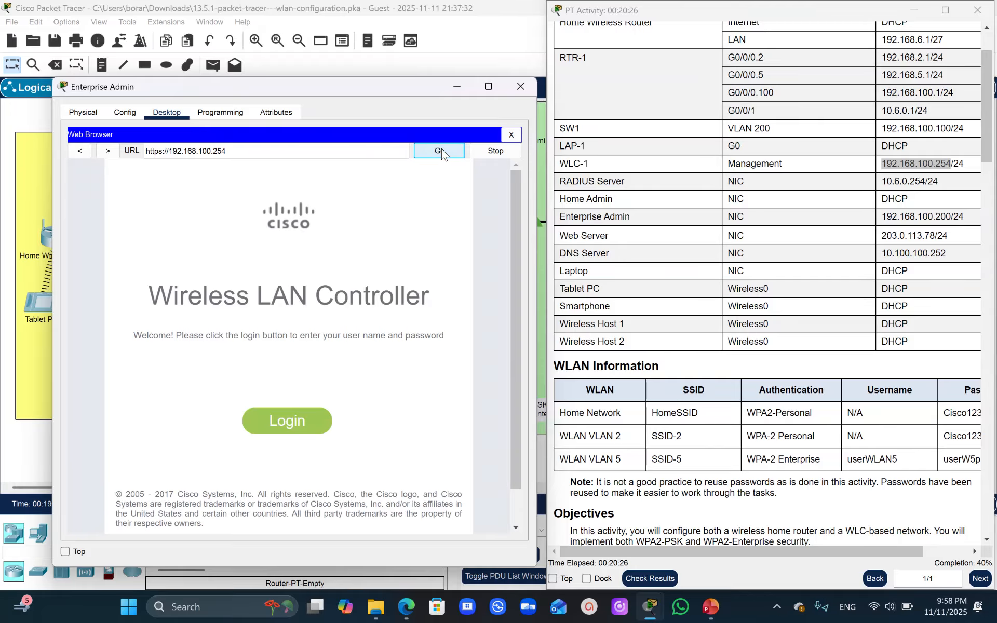
- Log in to the Wireless LAN Controller as admin with the account password and reload the page
left_click(296, 428)
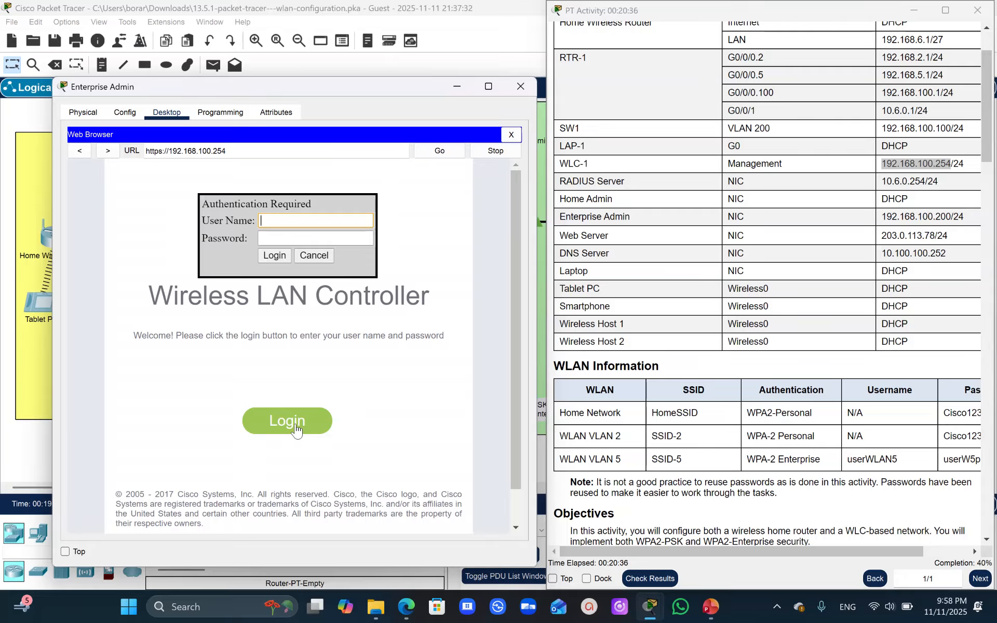
type("admin")
left_click(277, 236)
type("Cisco")
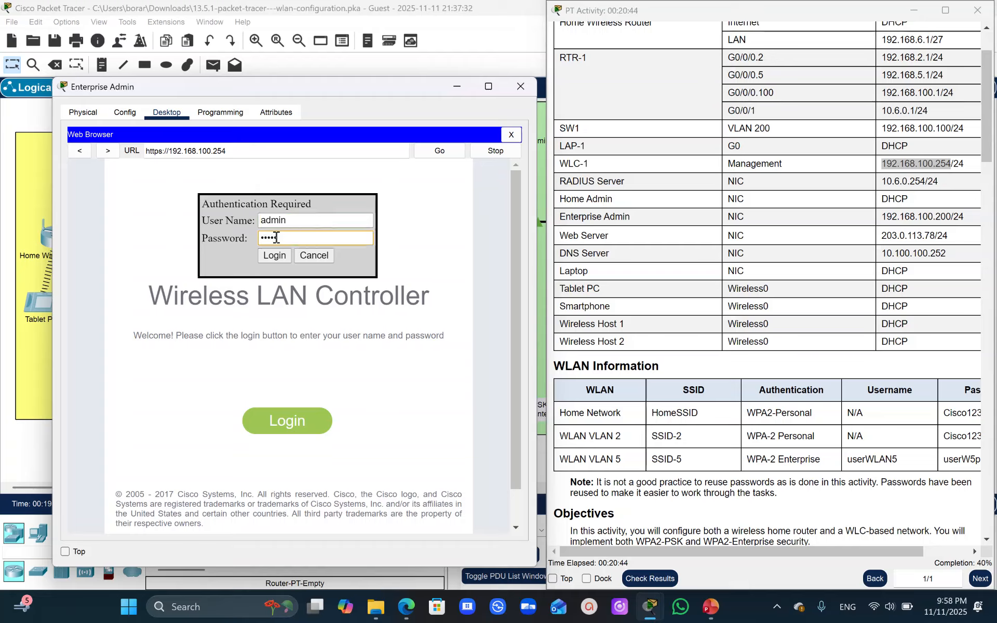
type("123")
left_click(276, 254)
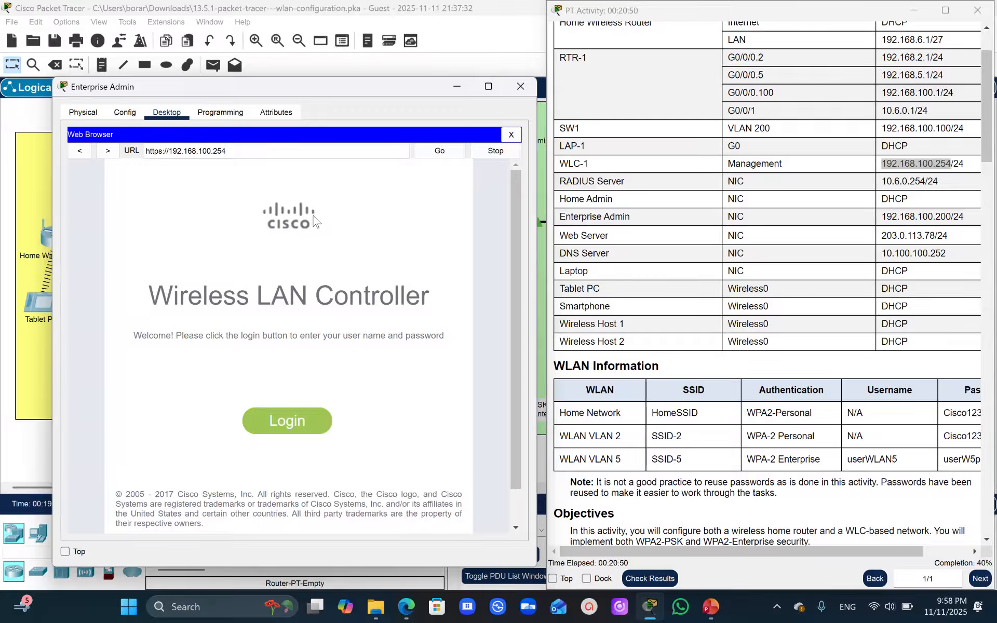
left_click(453, 151)
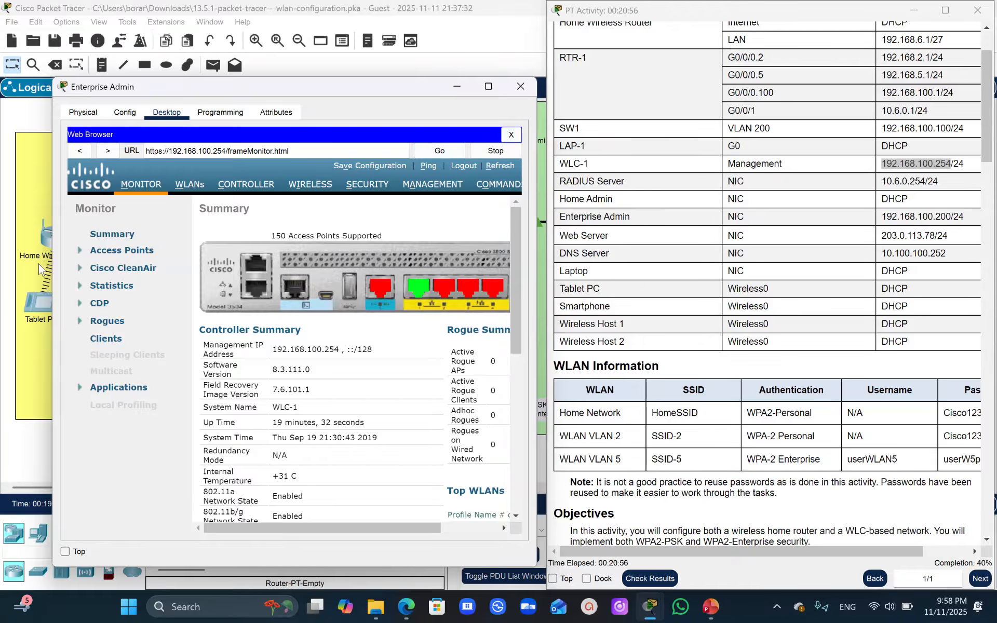
- Widen the Enterprise Admin window beside the Part 2, Step 1 instructions and open the WLC's Controller settings
left_click_drag(53, 272, 6, 265)
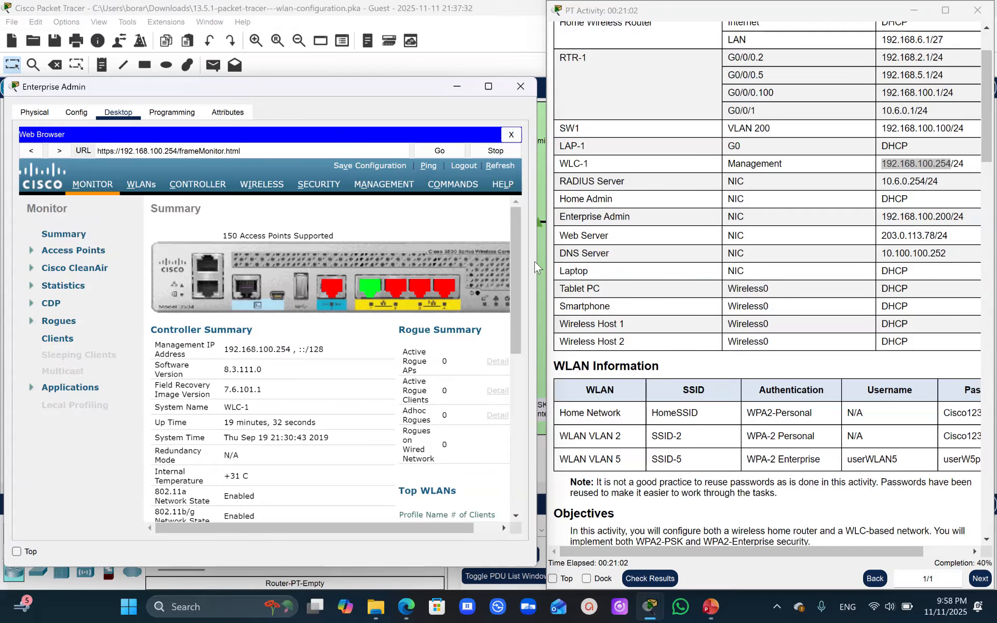
left_click_drag(537, 265, 546, 265)
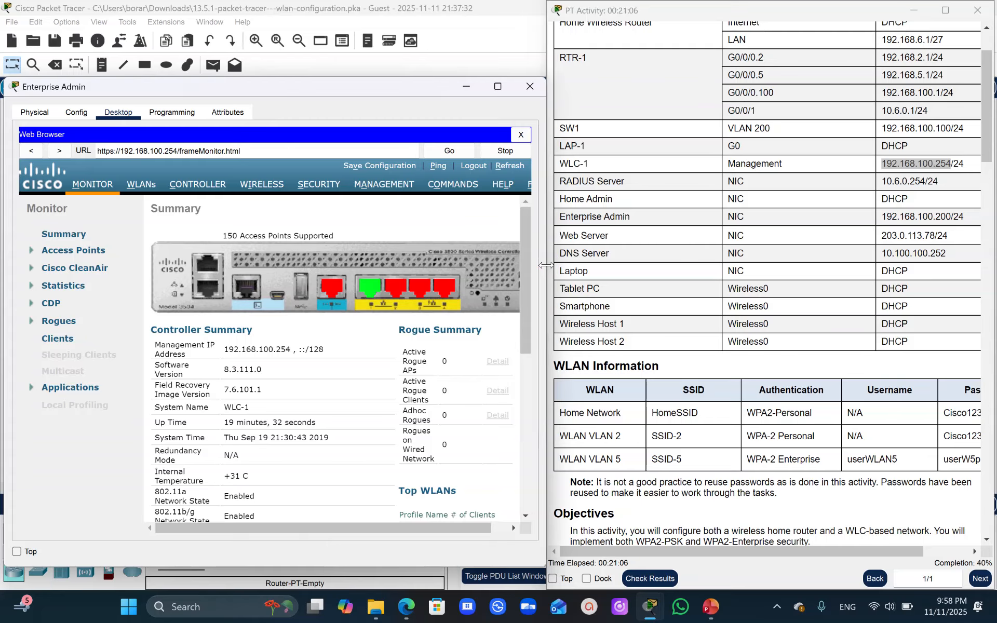
left_click_drag(989, 112, 991, 337)
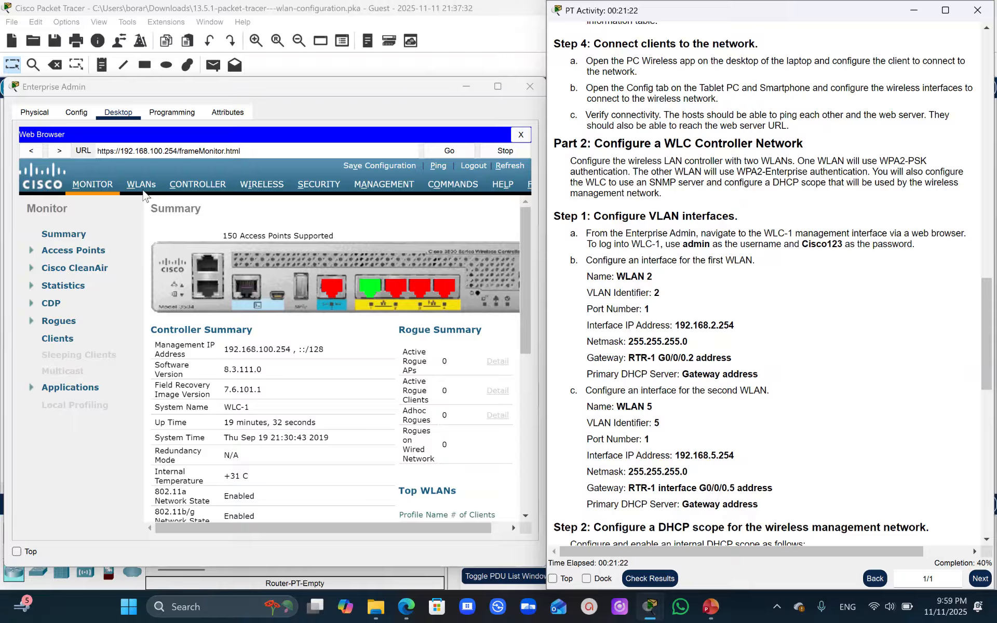
left_click(196, 190)
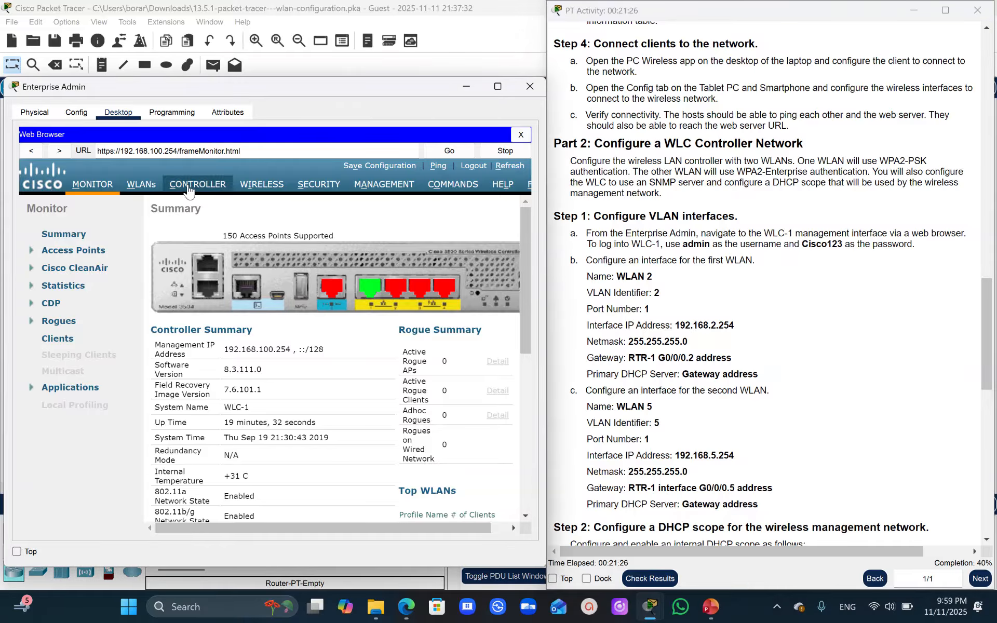
left_click(188, 190)
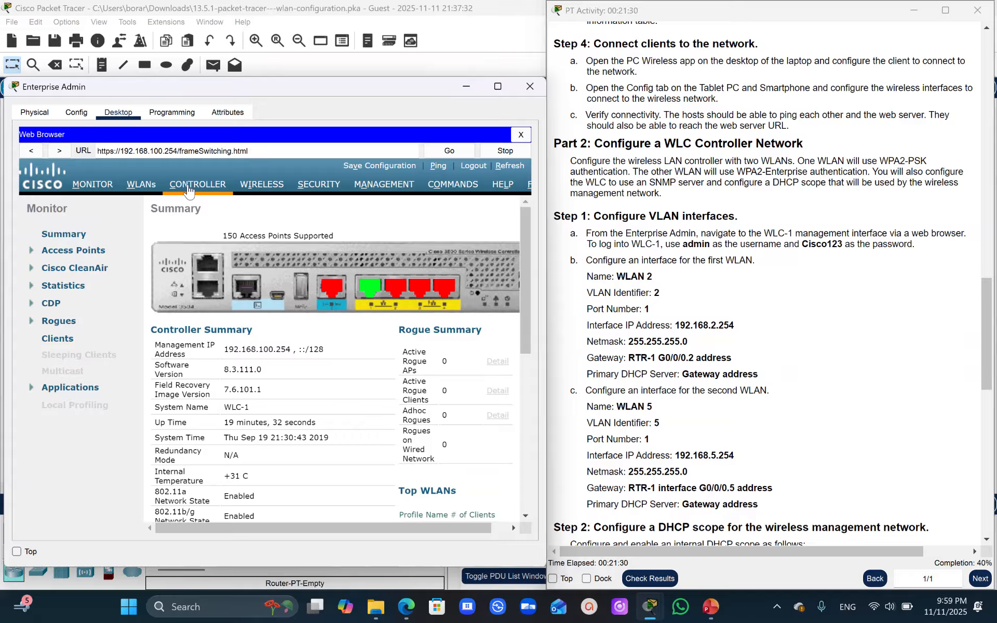
- Create a new controller interface named WLAN 2 with VLAN ID 2
left_click(57, 266)
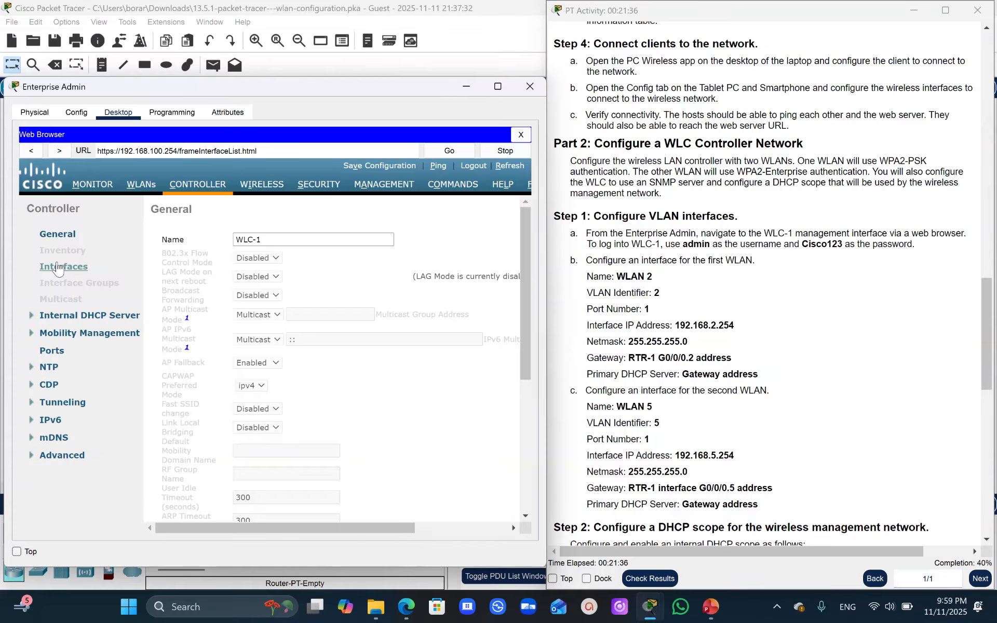
left_click_drag(232, 525, 441, 519)
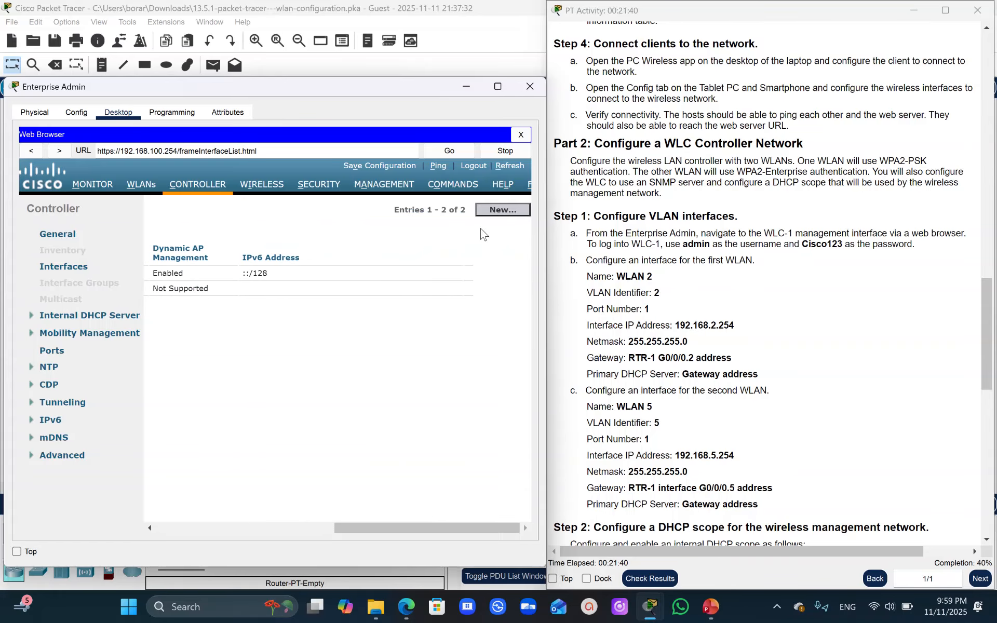
left_click(505, 212)
left_click(263, 237)
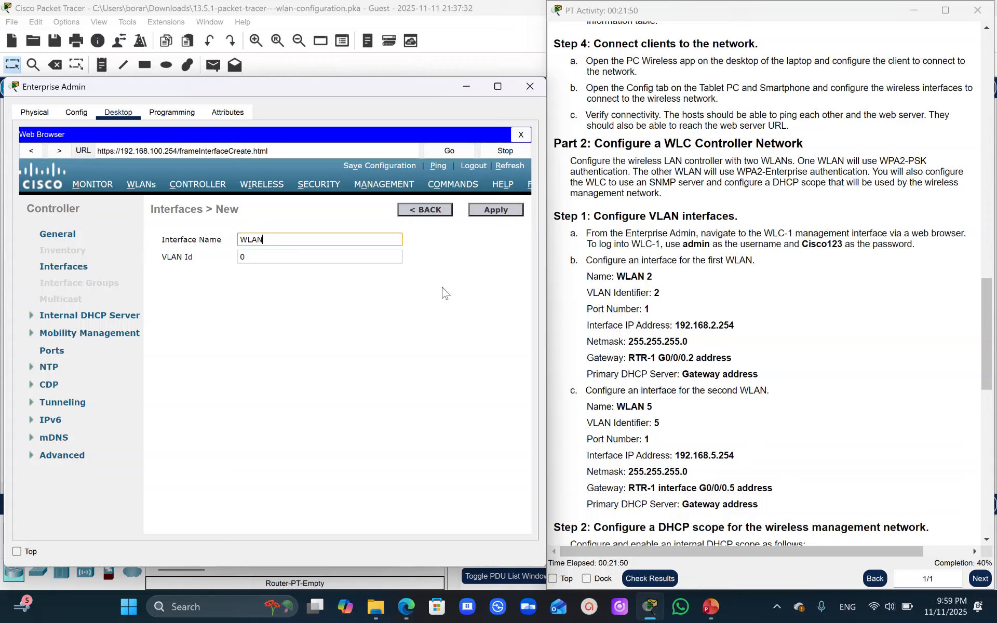
left_click_drag(650, 277, 619, 275)
key("ctrl+c")
left_click(659, 278)
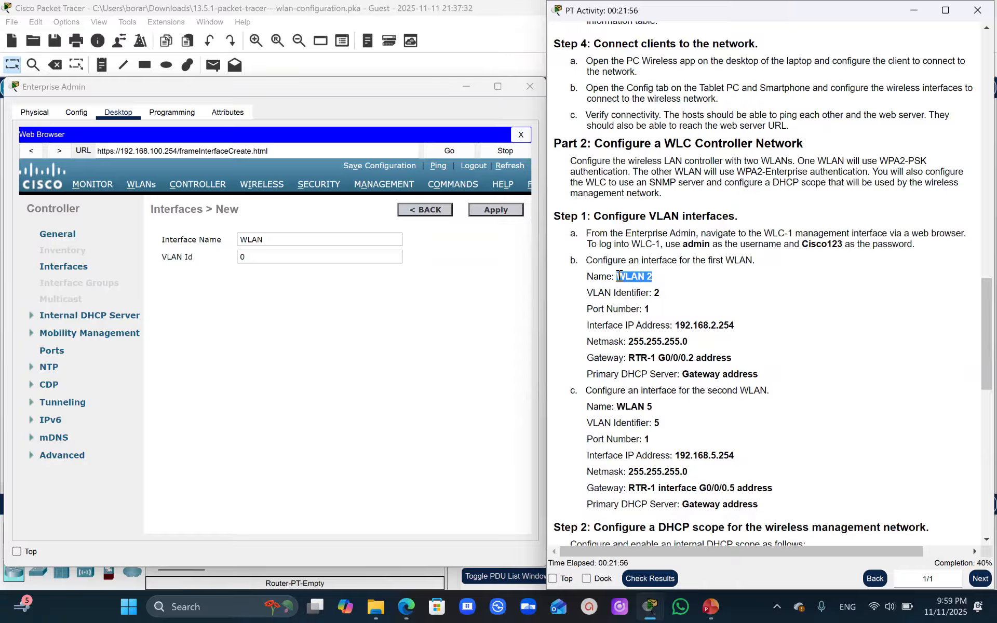
double_click(256, 240)
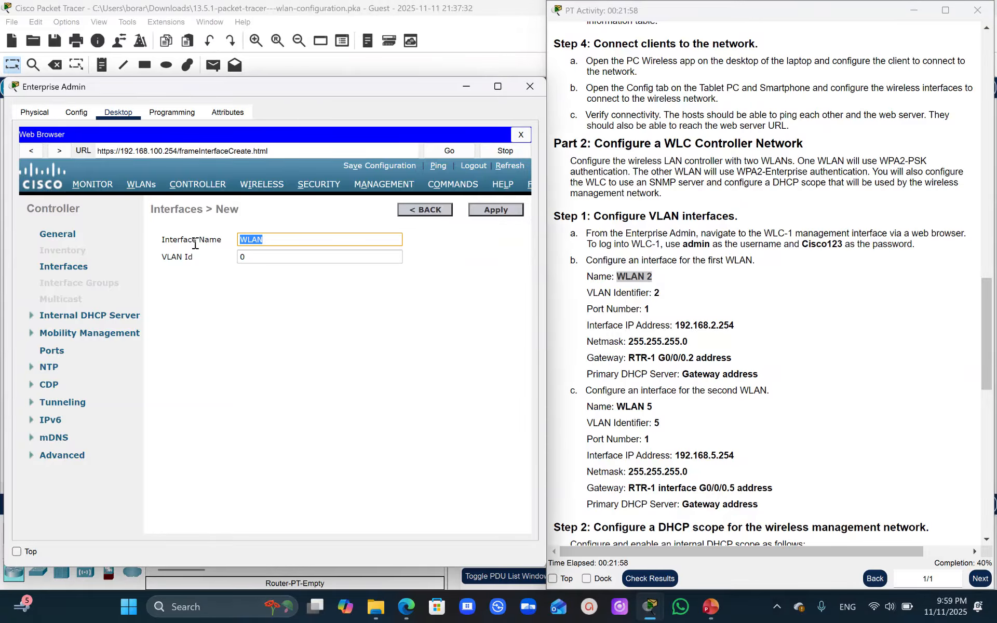
key("ctrl+v")
left_click(253, 255)
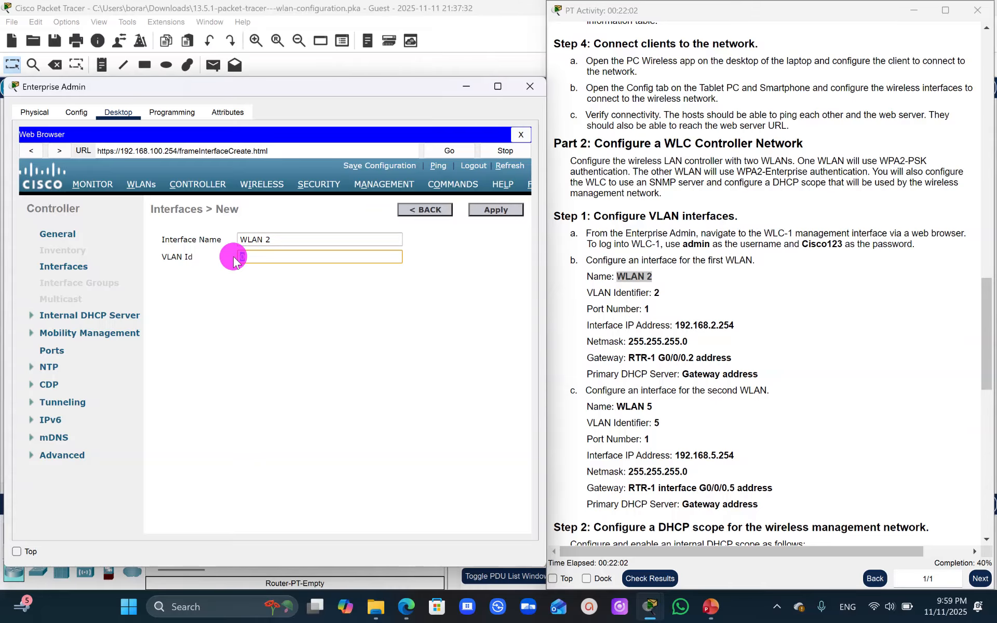
key("BackSpace")
type("2")
left_click(500, 210)
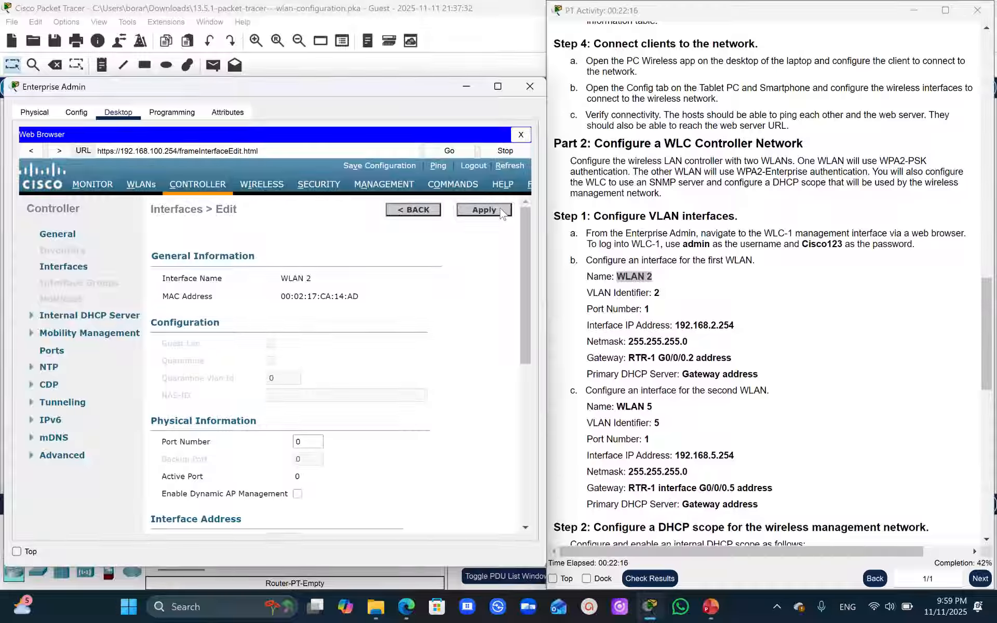
- Set the WLAN 2 interface's port number to 1 and its IP address to 192.168.2.254
left_click(304, 440)
left_click_drag(522, 319, 522, 409)
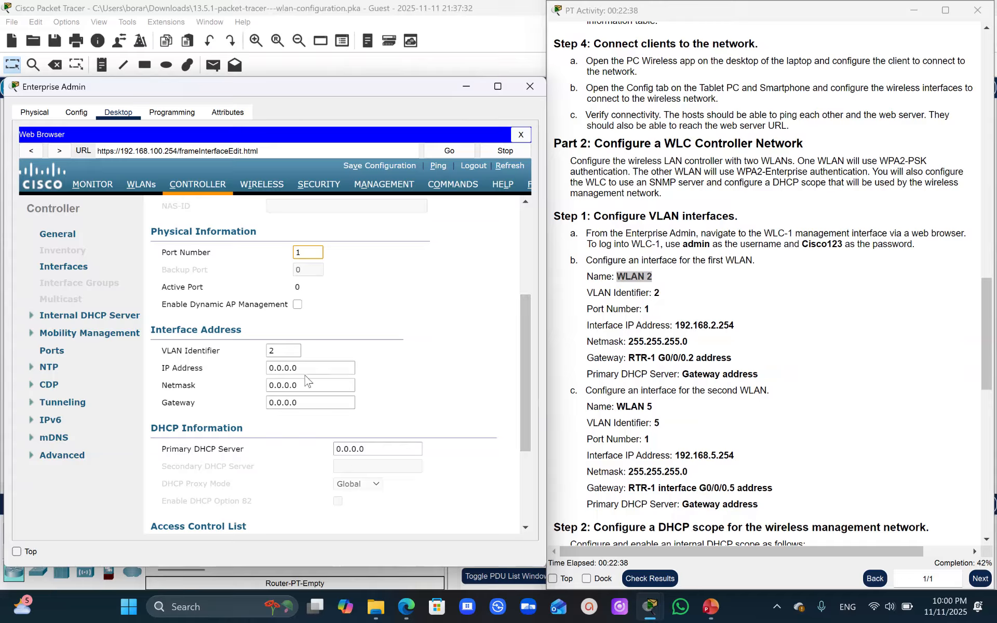
left_click_drag(305, 374, 235, 378)
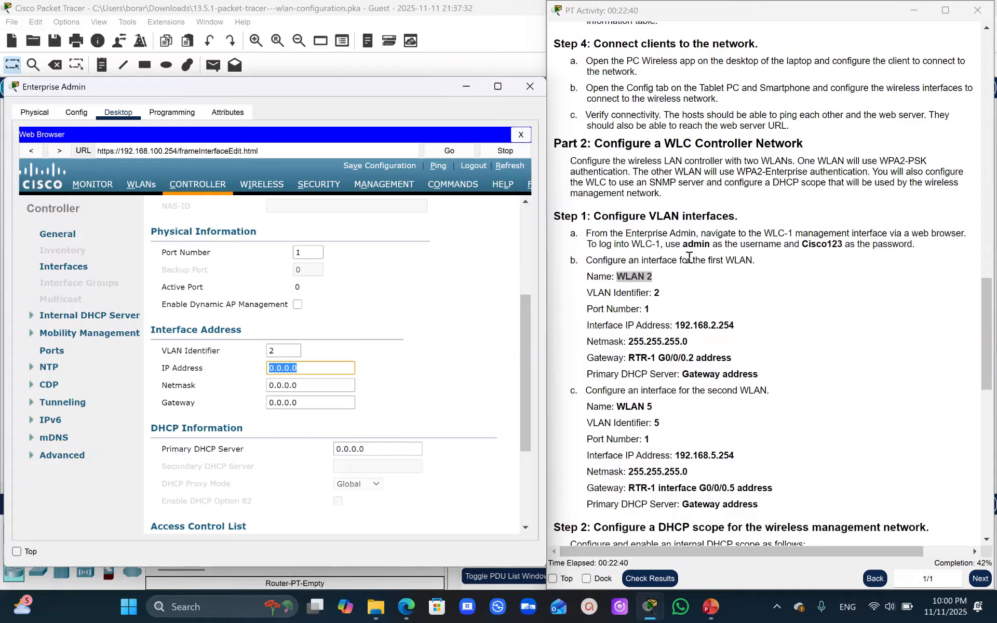
left_click_drag(735, 326, 676, 326)
key("ctrl+c")
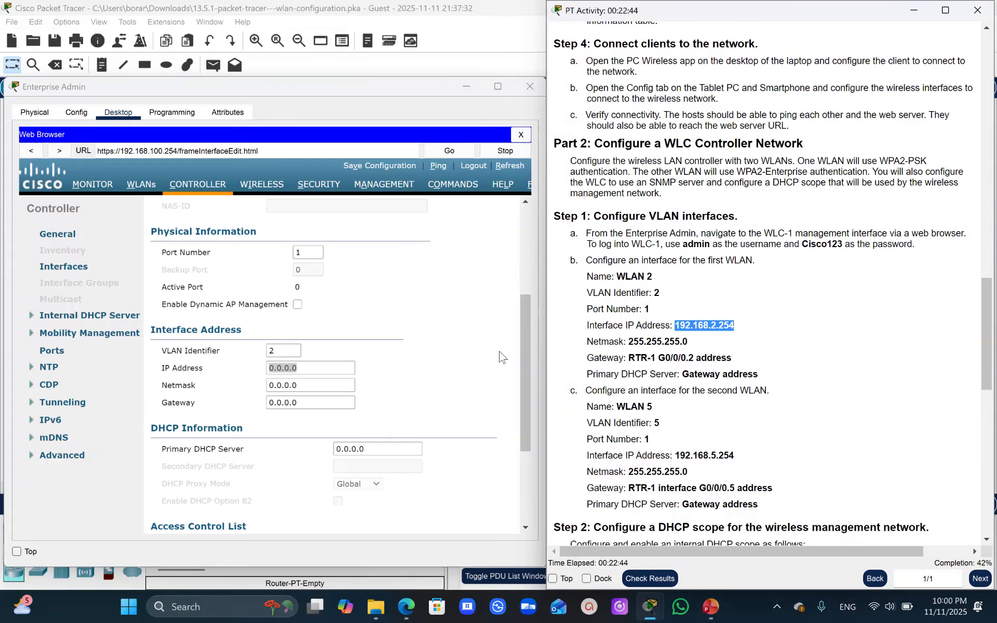
left_click(305, 373)
left_click_drag(305, 373, 219, 387)
key("ctrl+v")
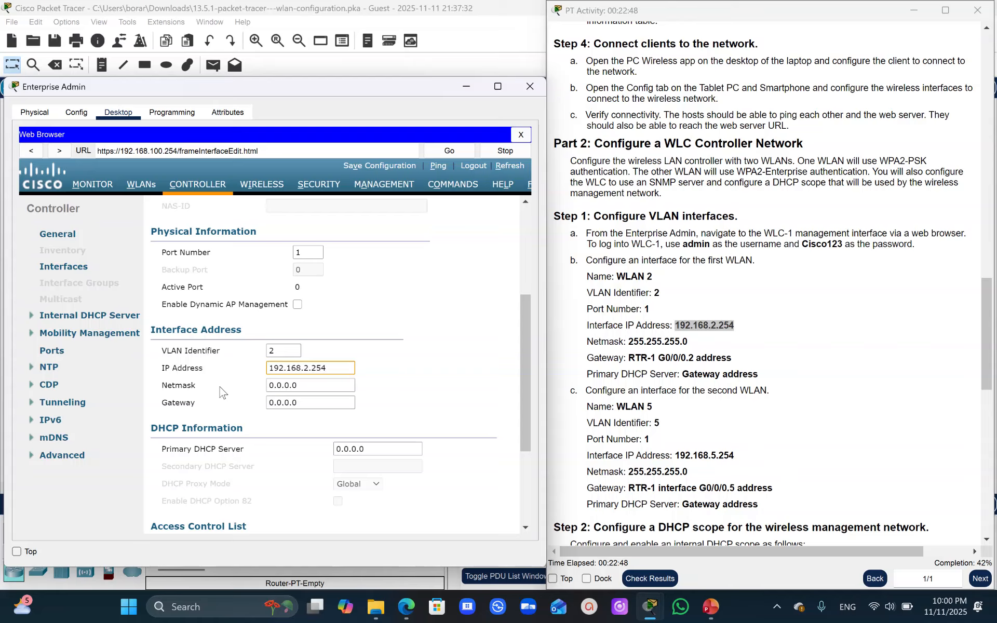
- Copy the netmask 255.255.255.0 from the activity instructions into the WLAN 2 interface settings
left_click(677, 345)
left_click_drag(677, 345, 627, 345)
key("ctrl+c")
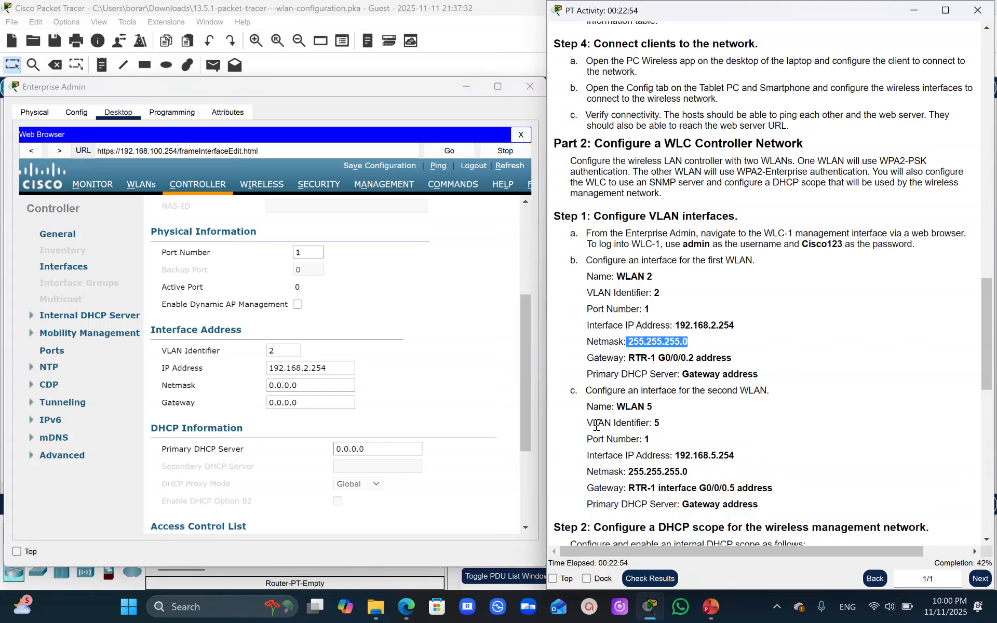
double_click(309, 386)
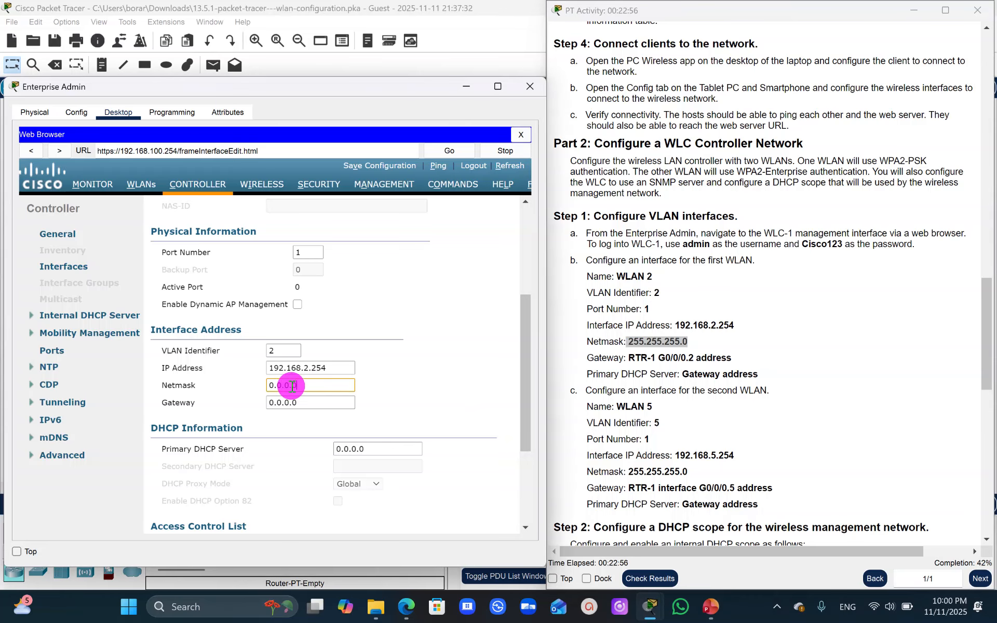
key("ctrl+v")
- Set WLAN 2's gateway and primary DHCP server to RTR-1's G0/0/0.2 address from the Addressing Table, 192.168.2.1
left_click_drag(990, 322, 957, 71)
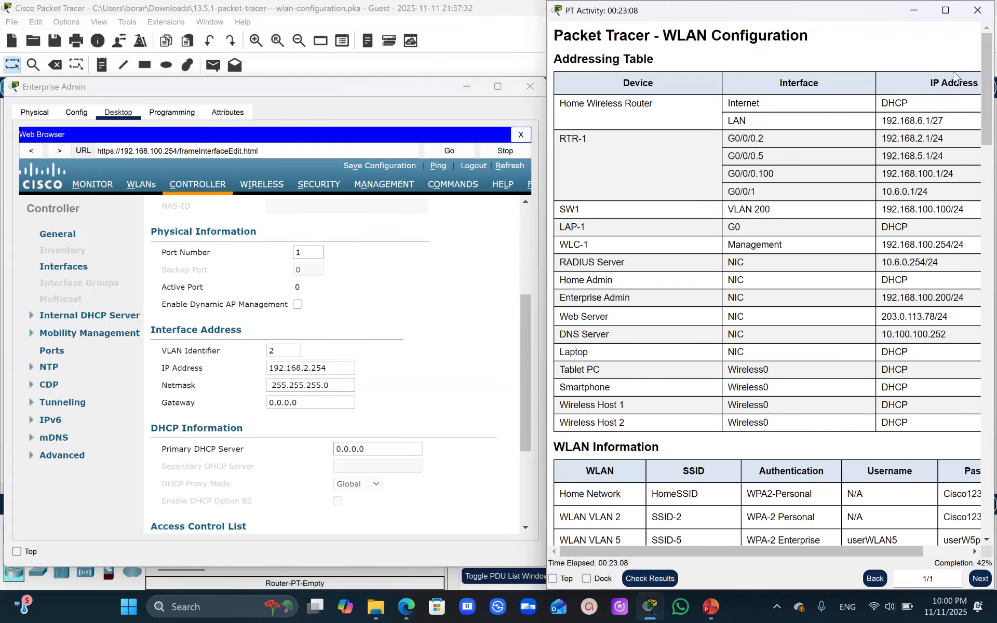
left_click_drag(931, 139, 884, 137)
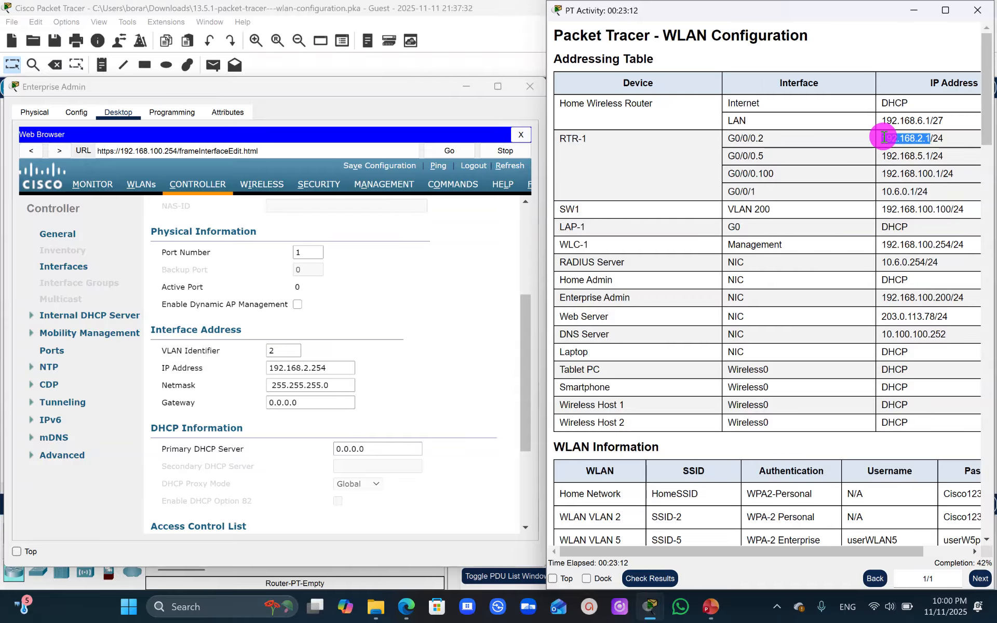
left_click_drag(883, 137, 883, 136)
key("ctrl+c")
left_click(291, 398)
key("ctrl+a")
key("ctrl+v")
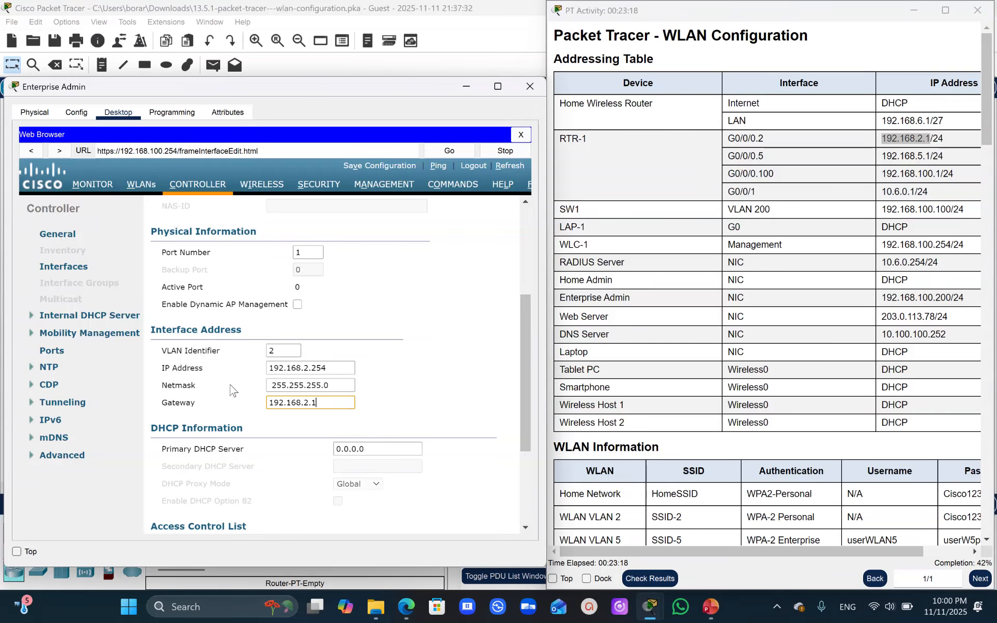
left_click(379, 449)
key("ctrl+a")
key("ctrl+v")
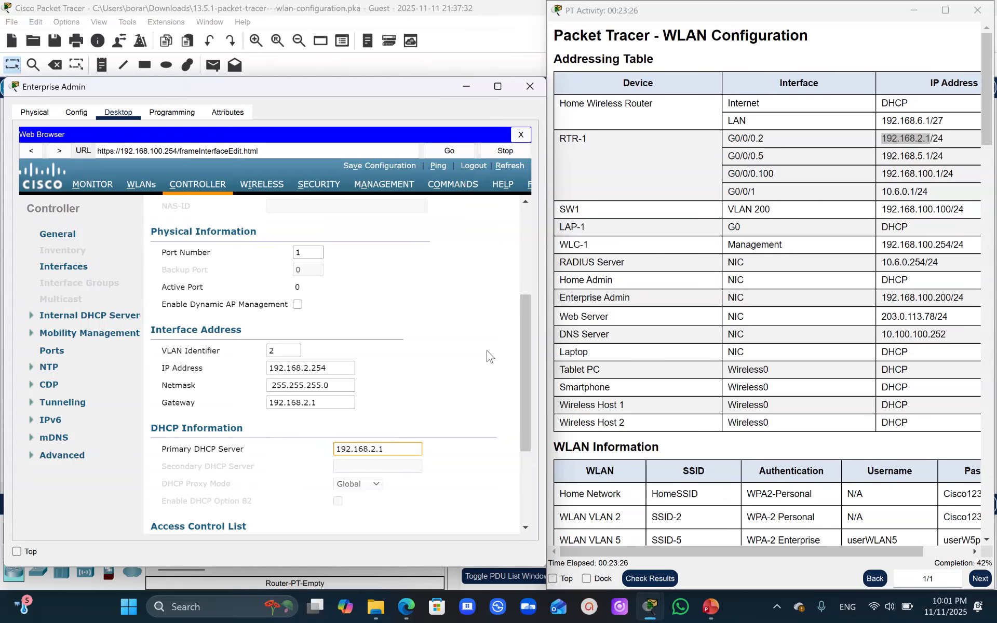
- Try to apply the WLAN 2 interface settings
left_click_drag(526, 314, 554, 200)
left_click(482, 210)
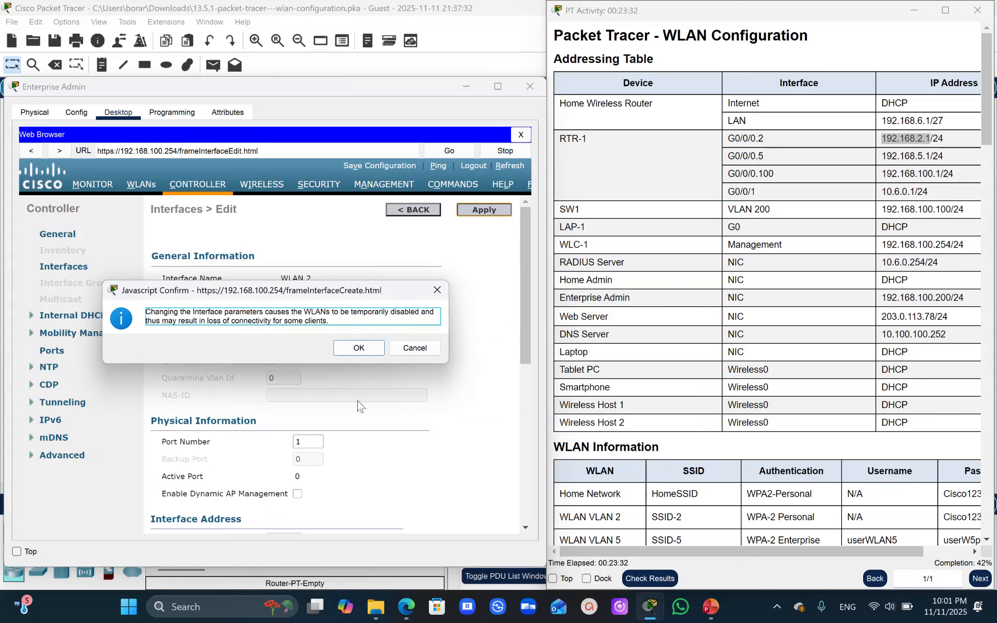
left_click(360, 349)
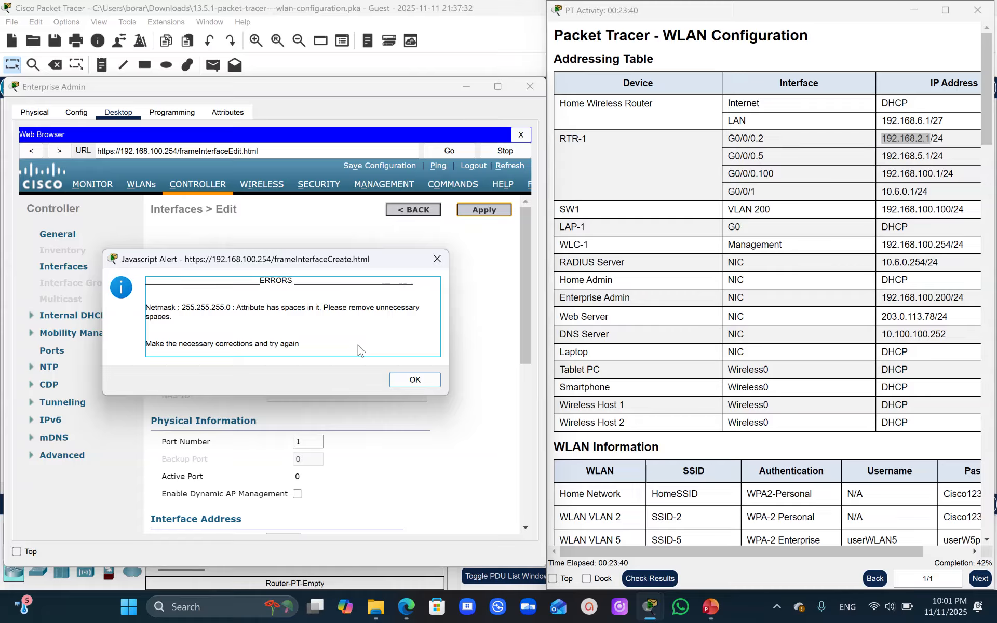
left_click(408, 380)
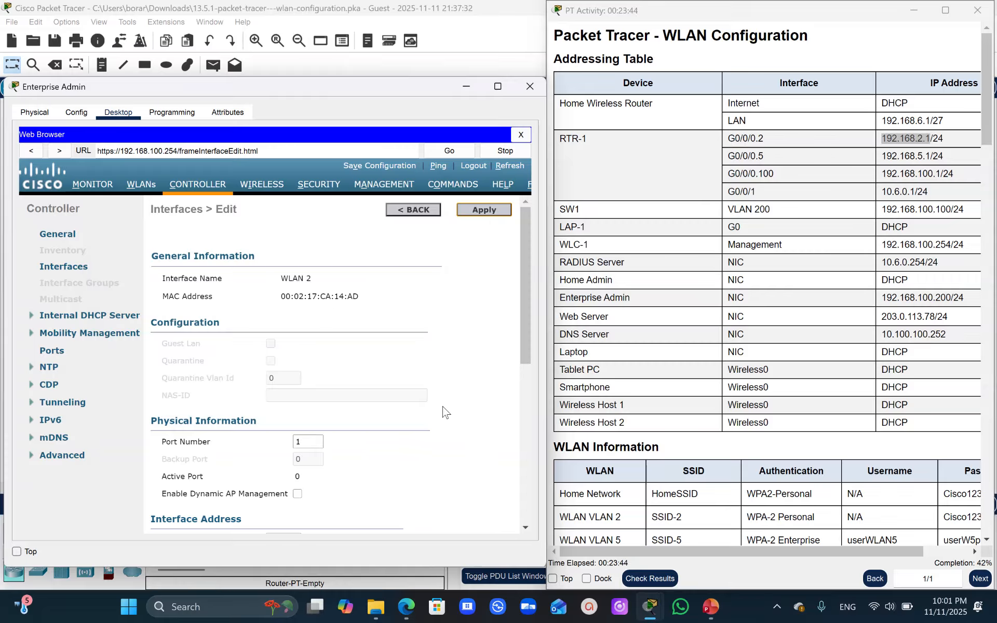
- Remove the leading space from WLAN 2's netmask and apply the interface settings
left_click(529, 300)
left_click_drag(523, 247, 522, 345)
left_click(270, 377)
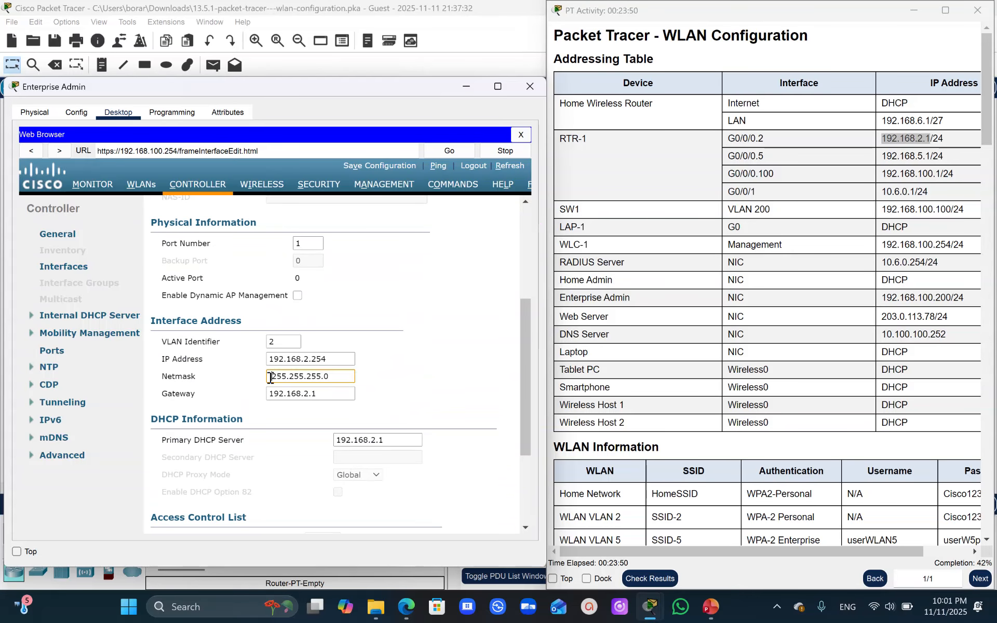
left_click_drag(522, 353, 527, 147)
left_click(484, 209)
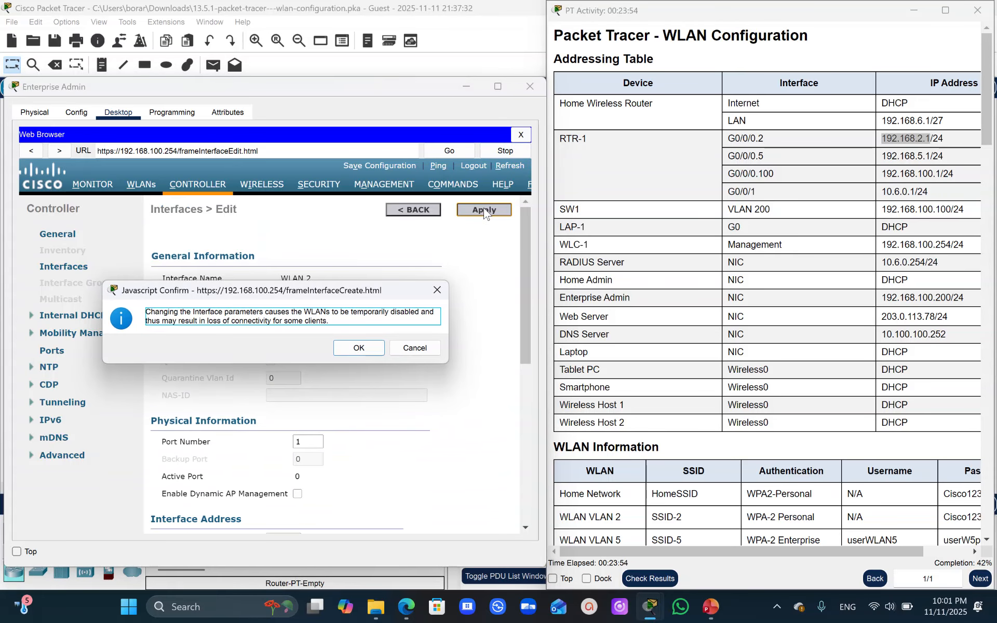
left_click(372, 347)
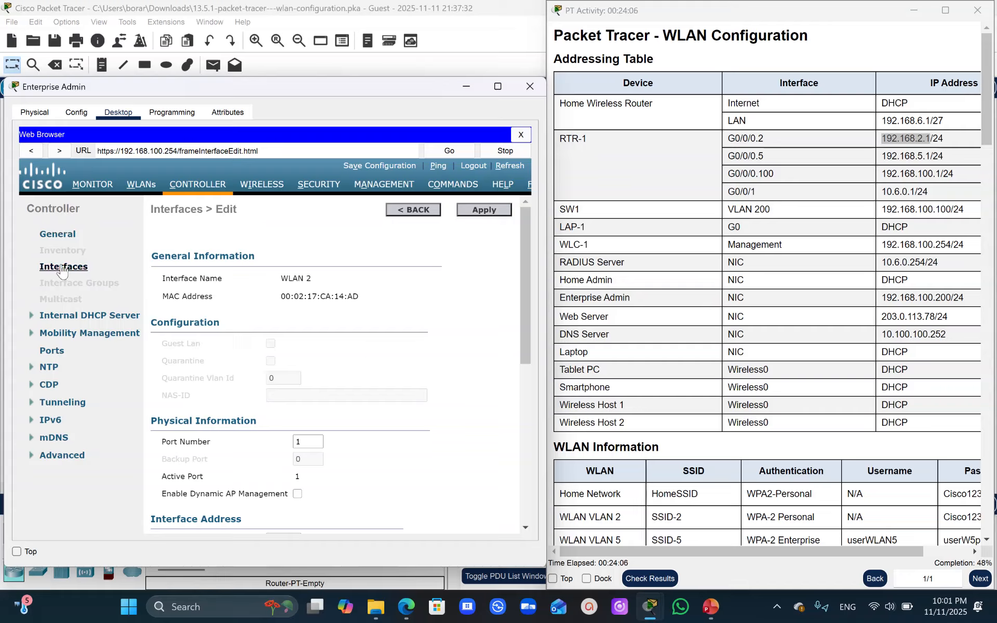
- Return from the WLAN 2 settings to the controller's interface list
left_click(405, 213)
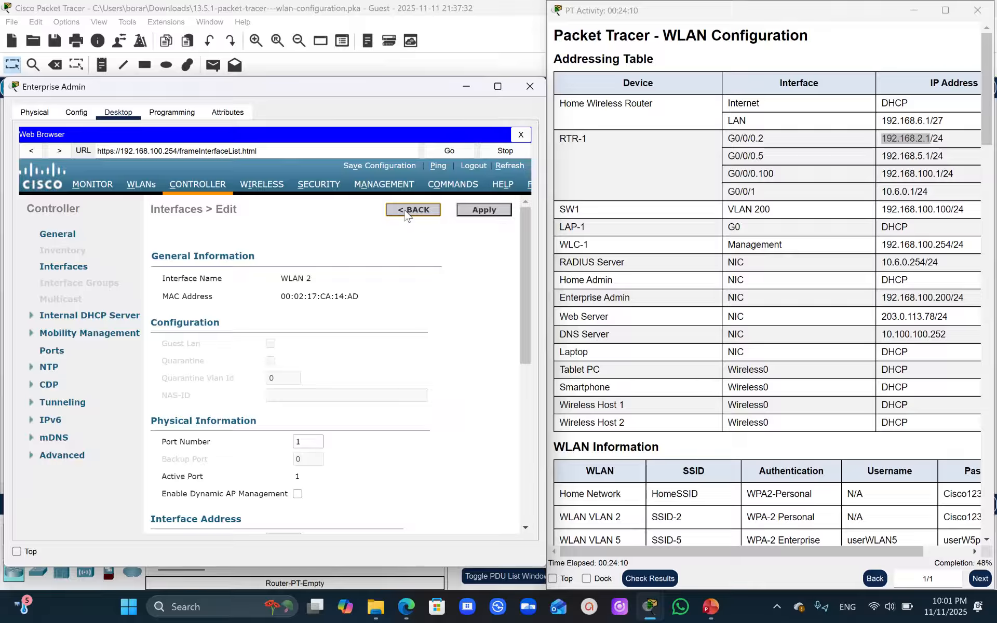
left_click(412, 209)
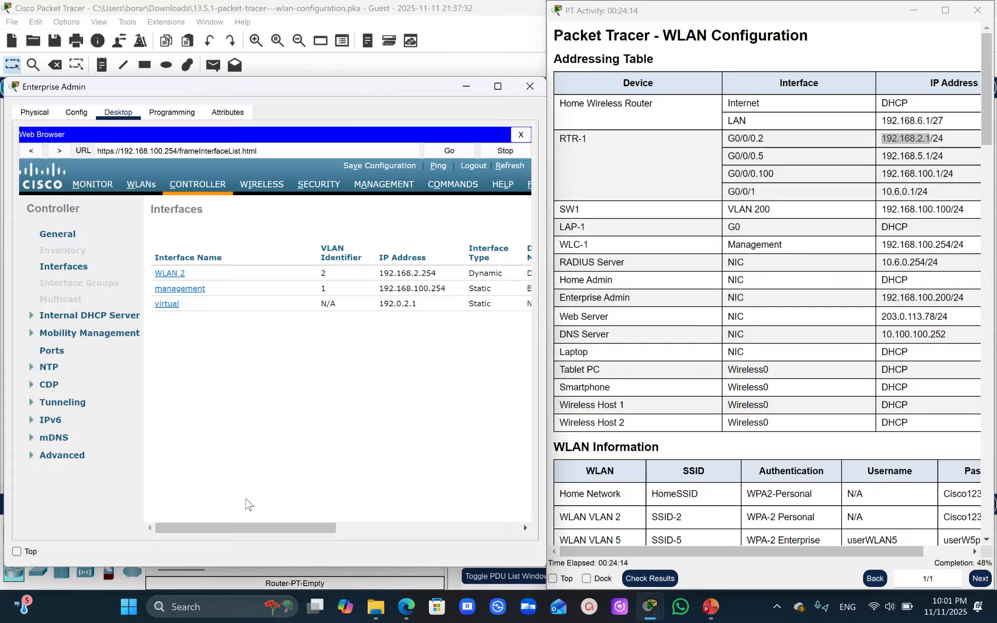
left_click_drag(259, 527, 201, 542)
- Create a second controller interface named WLAN 5 with VLAN ID 5, following the activity instructions
left_click_drag(988, 67, 992, 348)
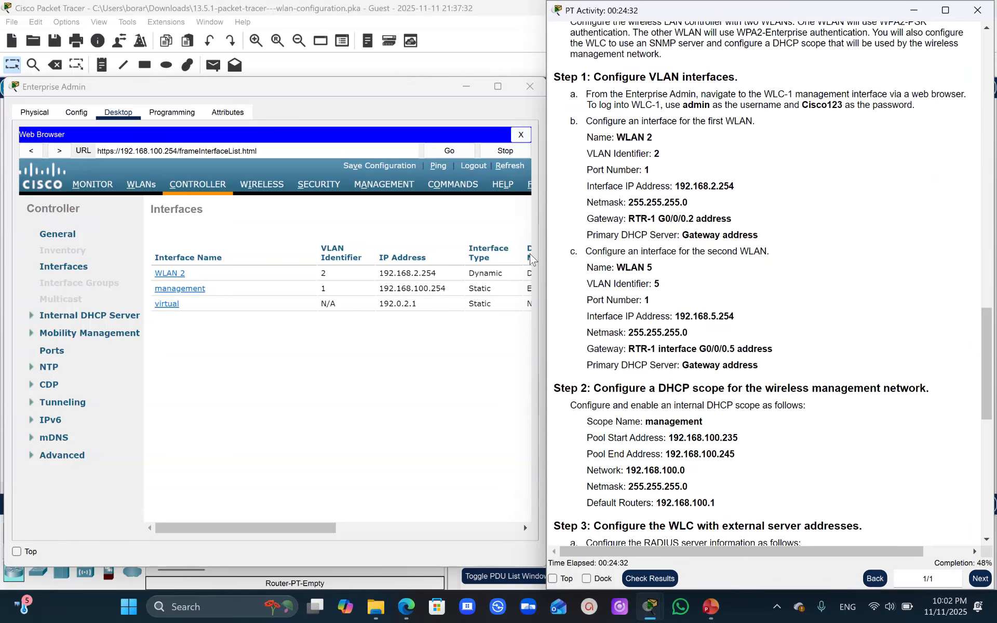
left_click(389, 218)
left_click_drag(314, 527, 512, 503)
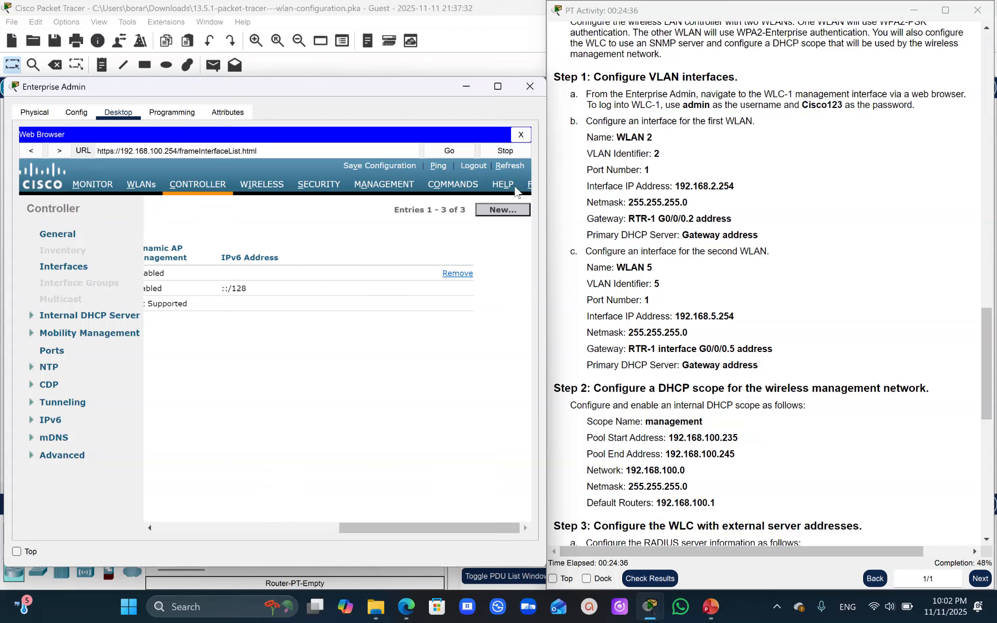
left_click(500, 213)
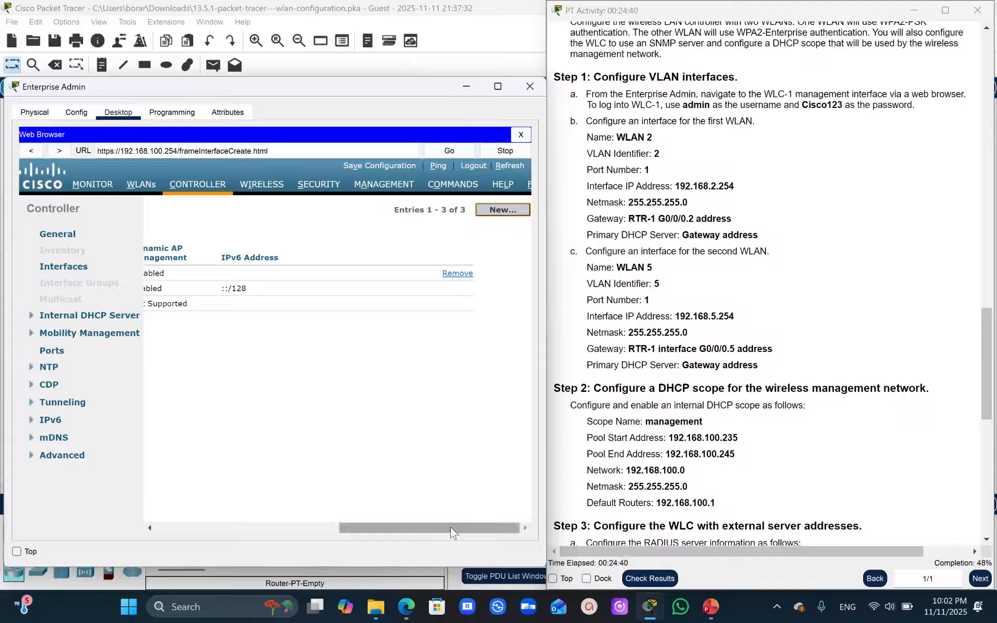
left_click(247, 239)
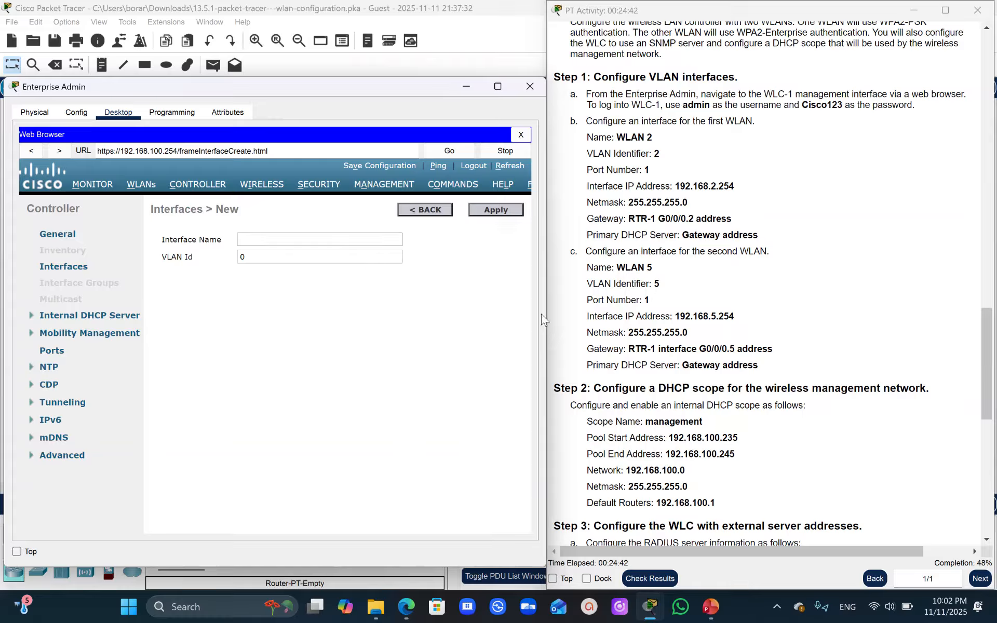
left_click_drag(653, 266, 620, 268)
left_click(667, 265)
key("ctrl+c")
left_click(267, 245)
key("ctrl+v")
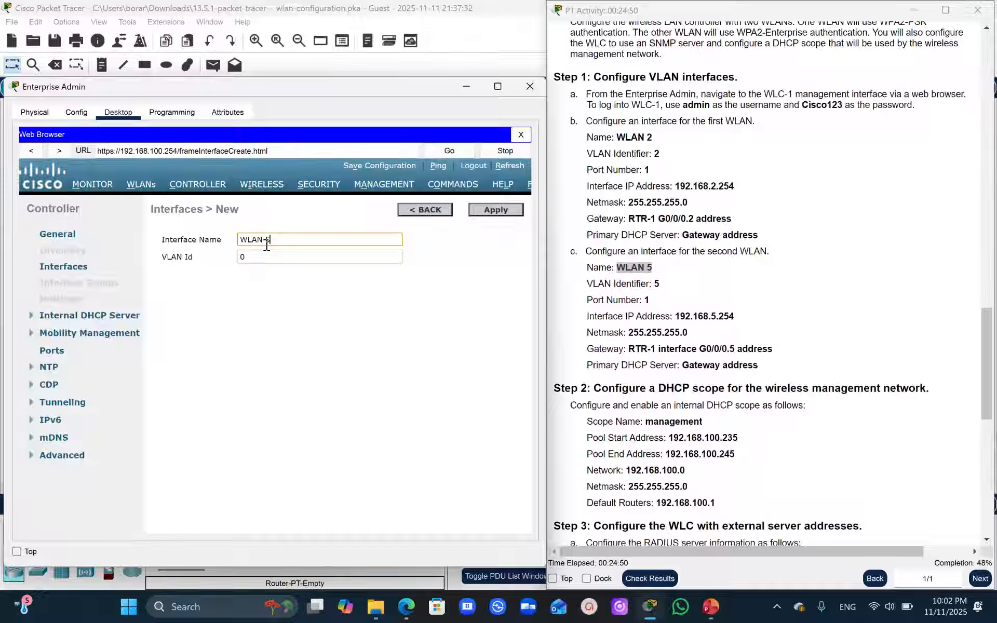
left_click(263, 257)
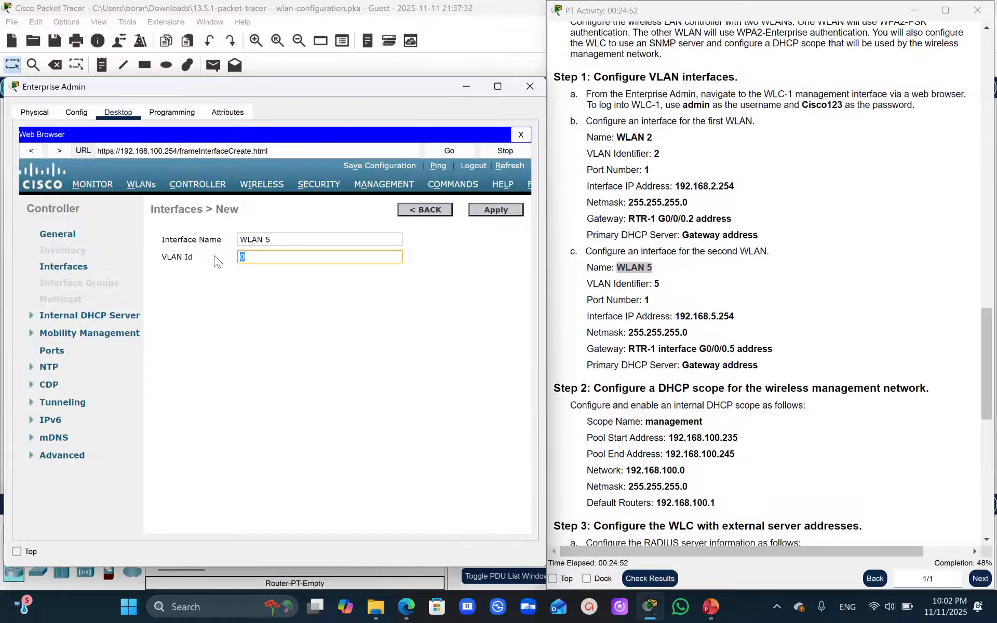
type("5")
left_click(491, 213)
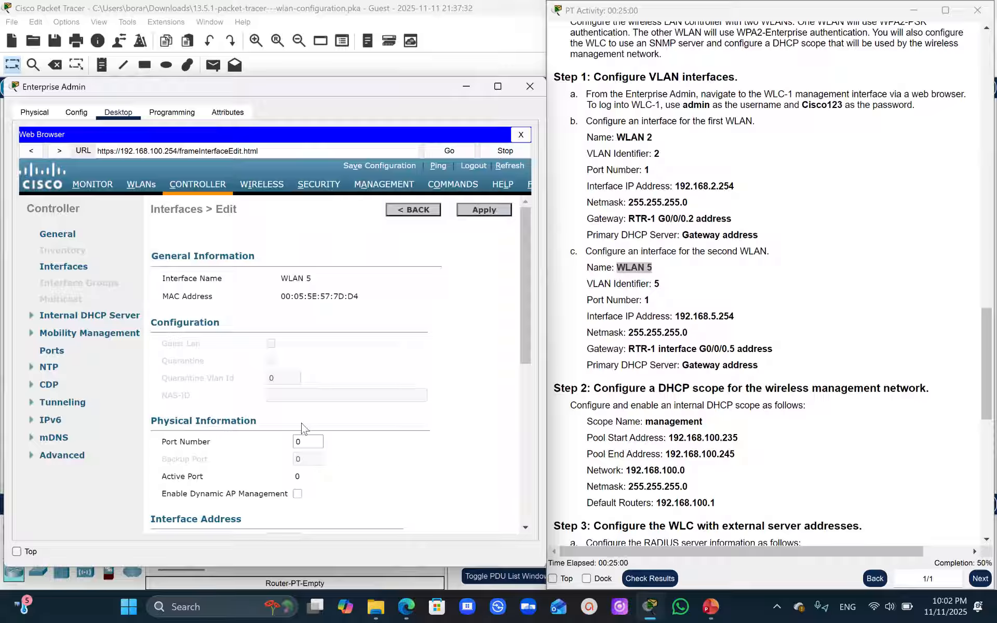
- Set the WLAN 5 interface's port number to 1 and its IP address to 192.168.5.254
left_click_drag(308, 441, 257, 444)
type("1")
left_click_drag(524, 313, 526, 411)
left_click_drag(734, 316, 677, 319)
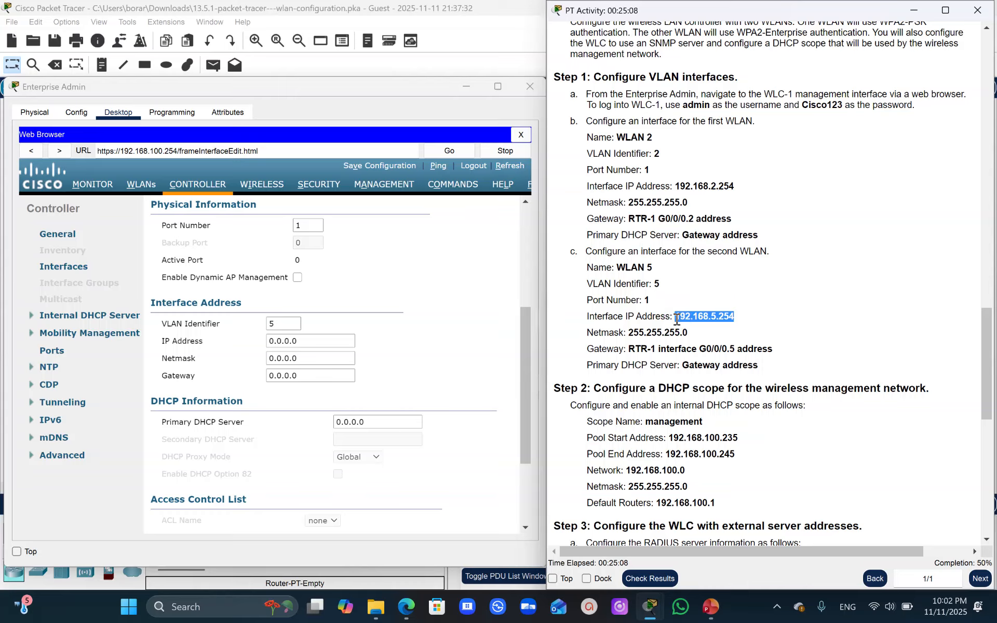
double_click(300, 340)
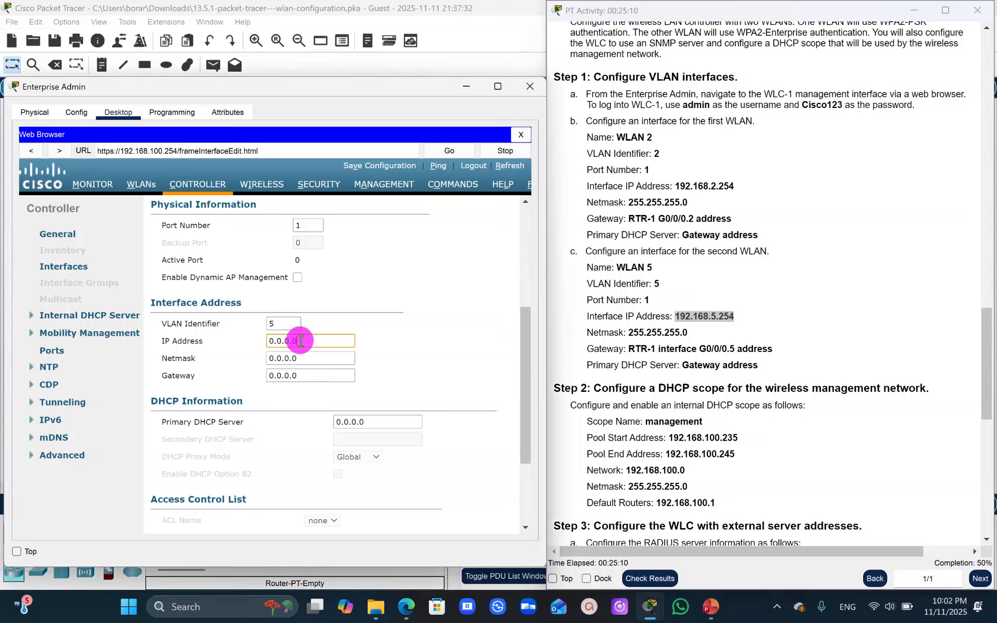
key("ctrl+v")
- Set the WLAN 5 interface's netmask to 255.255.255.0, as given in the activity instructions
left_click_drag(686, 333, 629, 335)
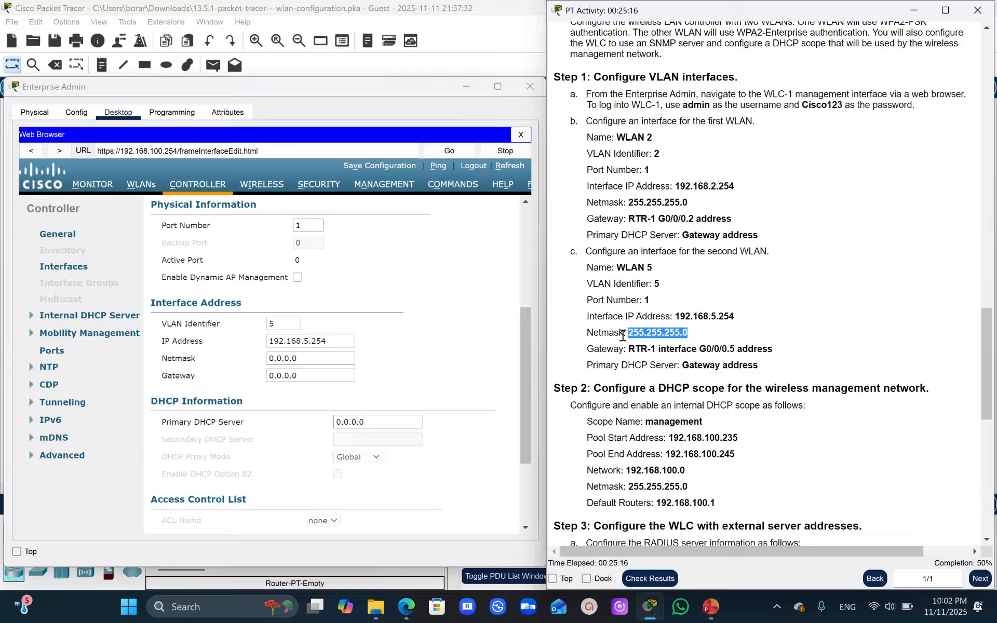
left_click(303, 359)
left_click_drag(303, 360, 236, 358)
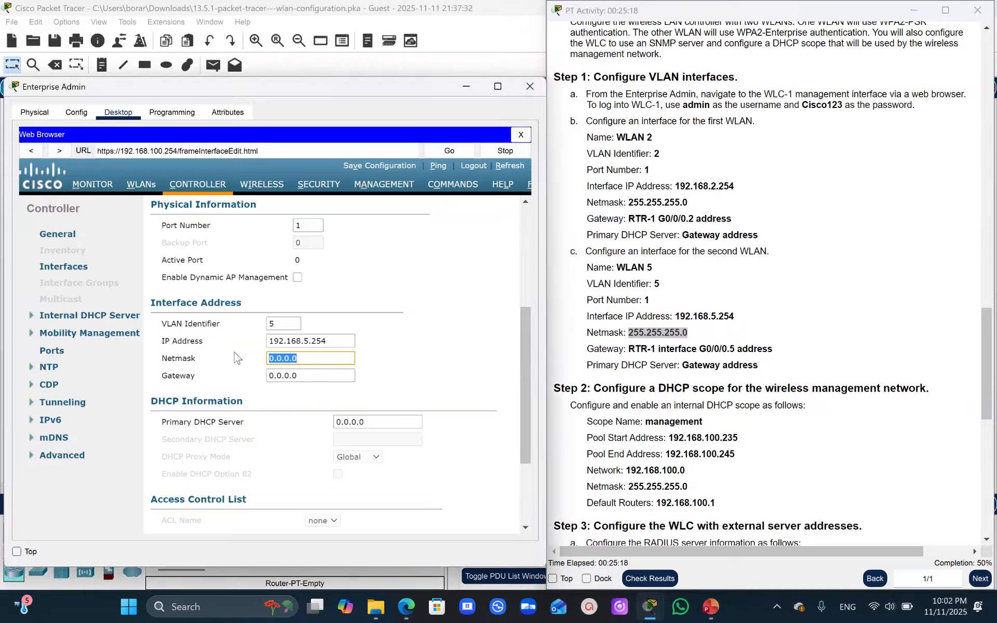
key("ctrl+v")
- Set WLAN 5's gateway to 192.168.5.1, the RTR-1 G0/0/0.5 address in the activity's addressing table
left_click_drag(985, 326, 961, 21)
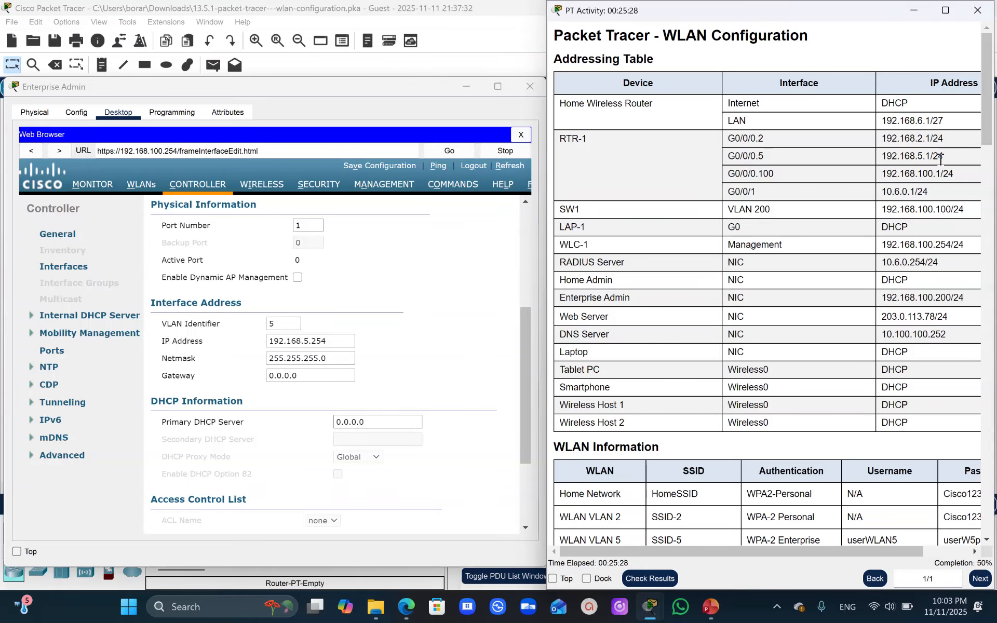
left_click_drag(932, 154, 888, 155)
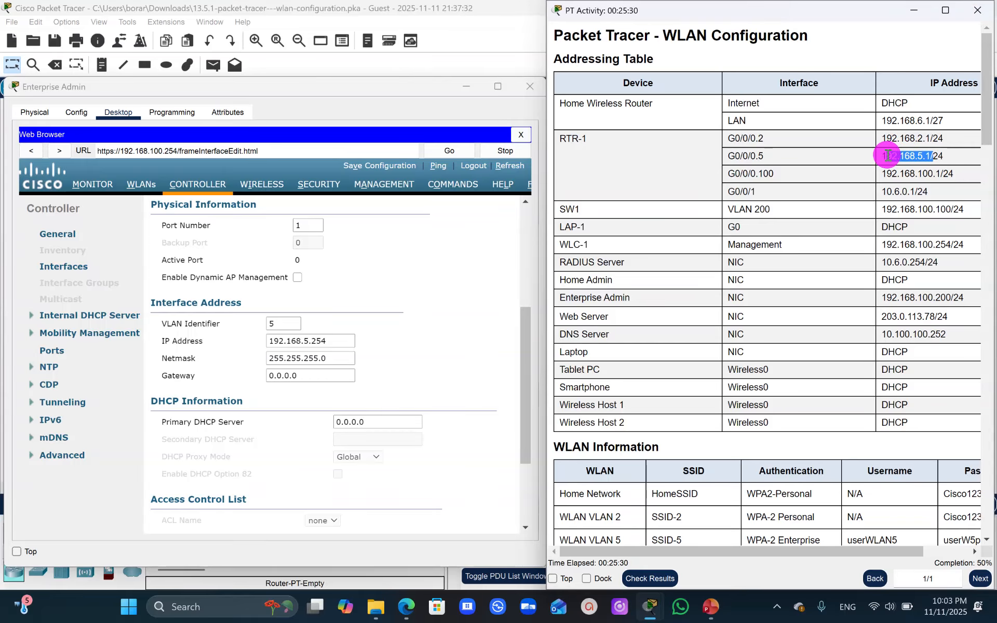
left_click(947, 157)
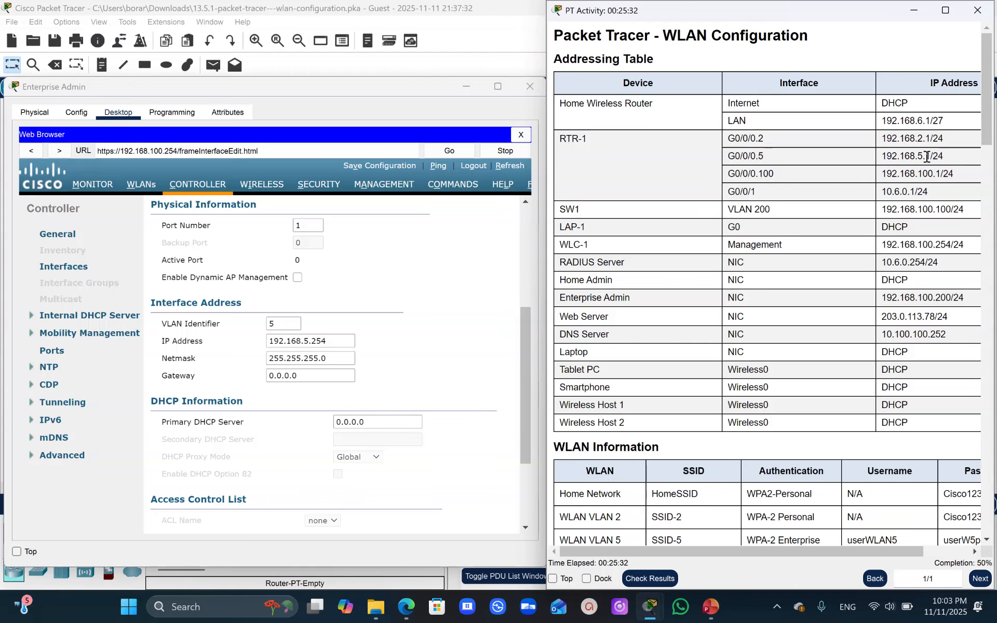
left_click_drag(928, 157, 882, 158)
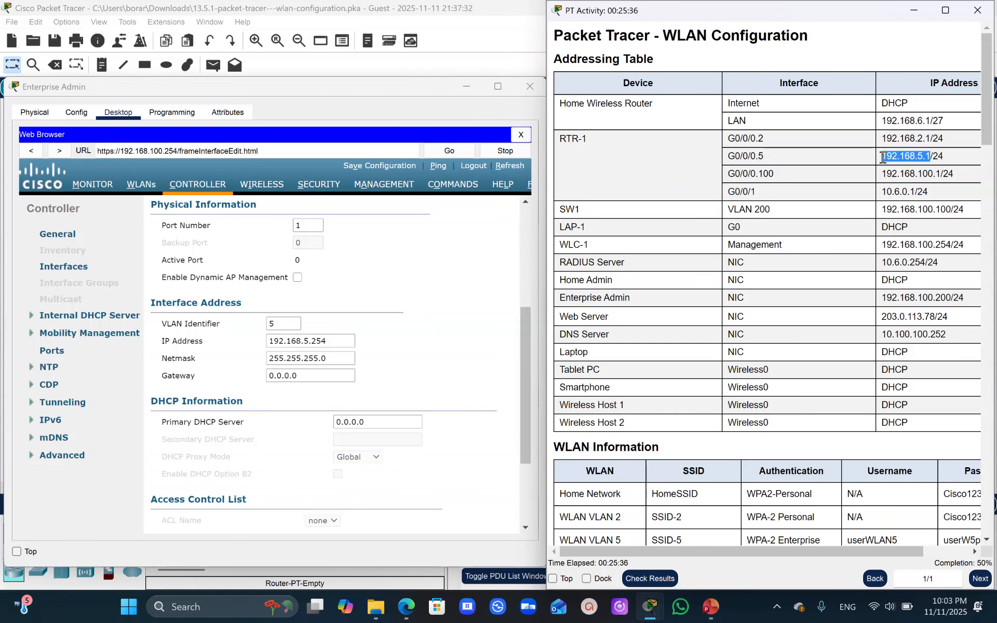
left_click(301, 376)
left_click_drag(301, 377, 222, 382)
key("ctrl+v")
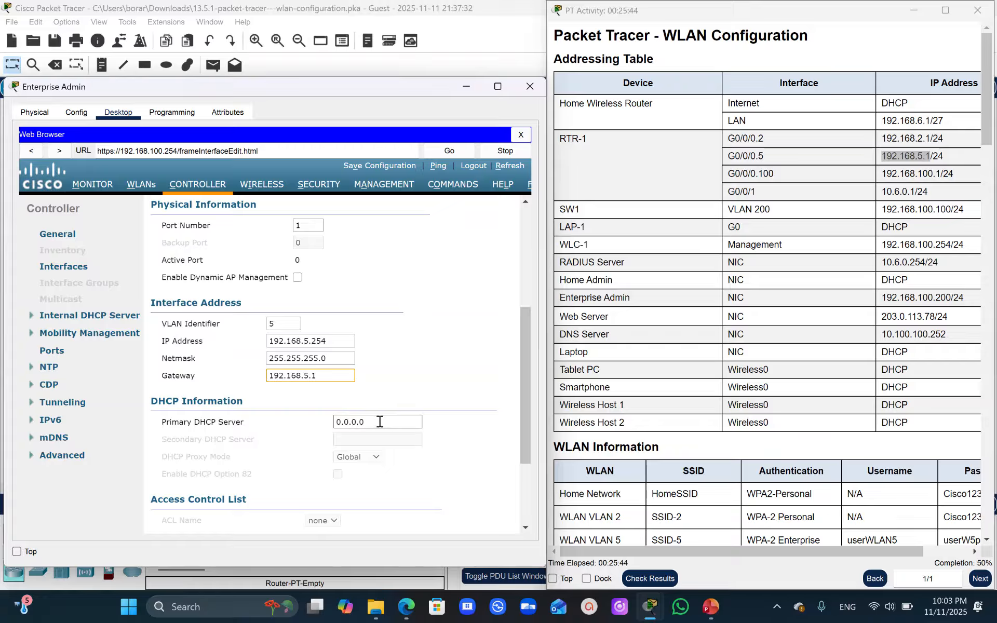
- Set WLAN 5's primary DHCP server to 192.168.5.1, then apply the settings and go back to the interface list
left_click_drag(379, 422, 284, 432)
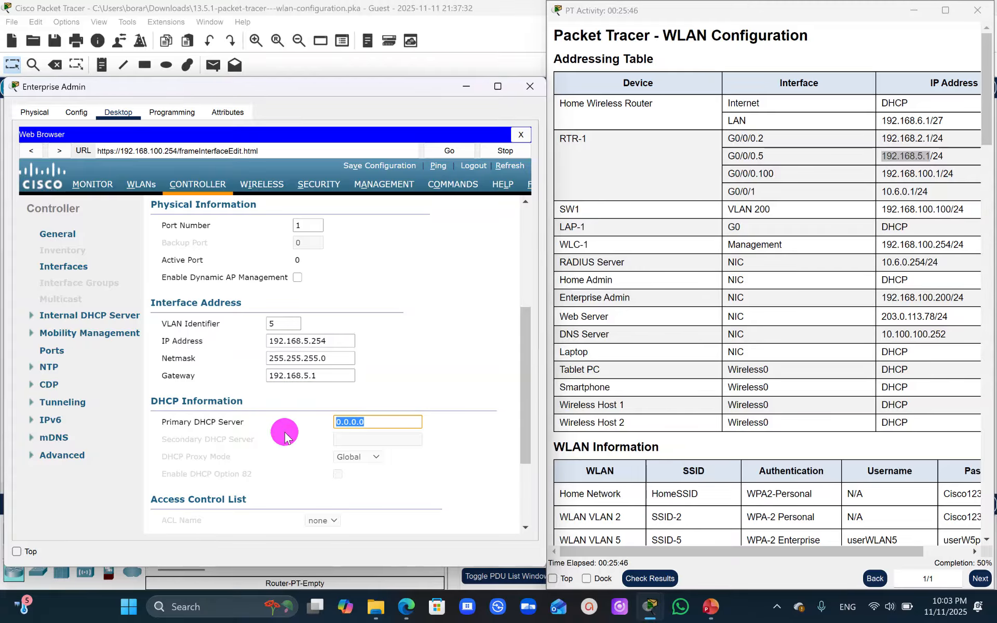
key("ctrl+v")
left_click_drag(524, 340, 524, 213)
left_click(476, 210)
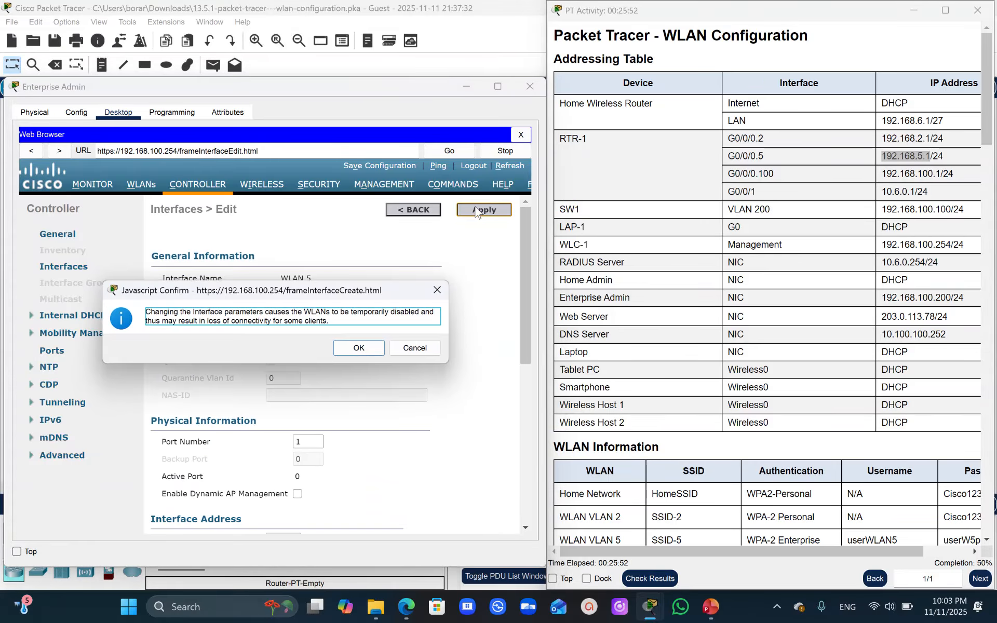
left_click(365, 351)
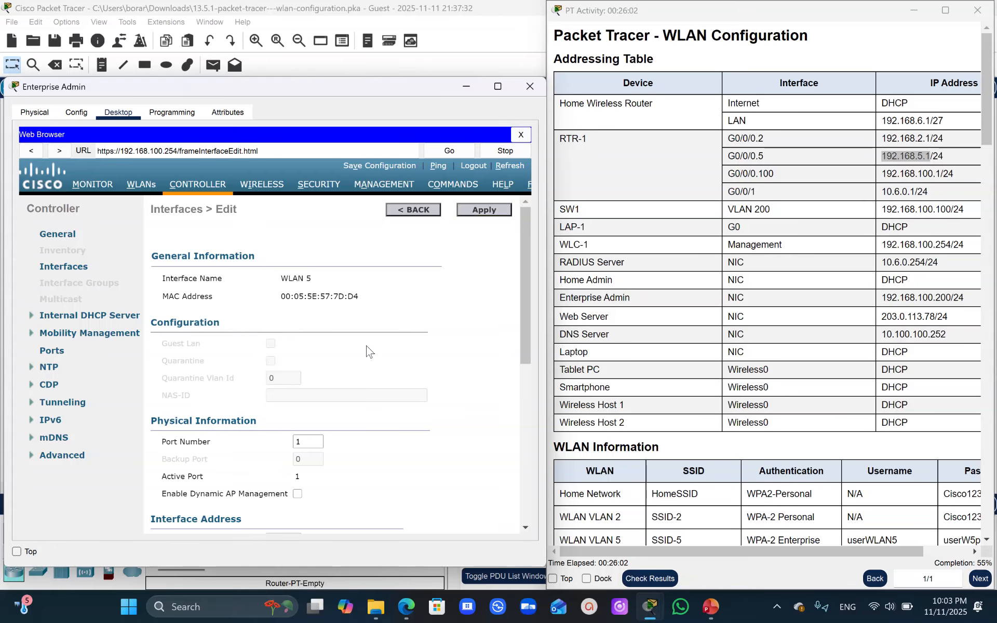
left_click(416, 205)
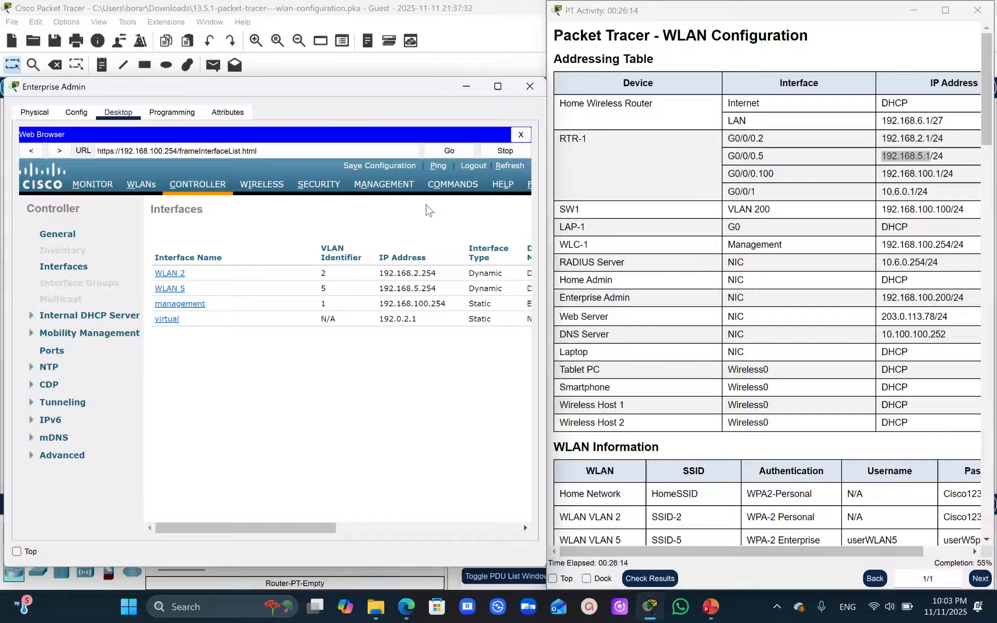
- Bring up Step 2 of the activity instructions and open the controller's internal DHCP scope list
left_click_drag(985, 82, 989, 408)
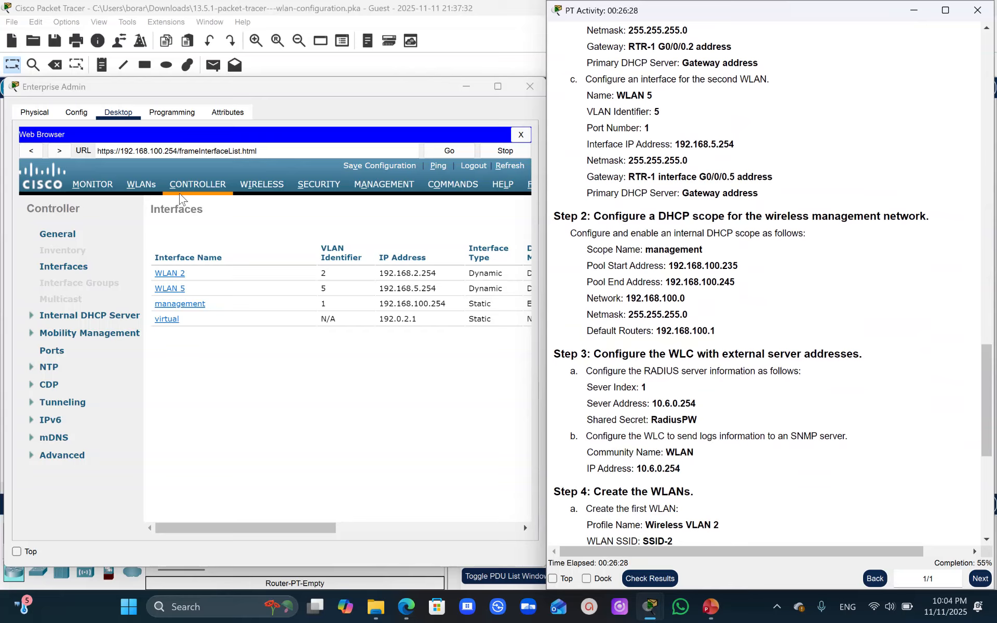
left_click(196, 186)
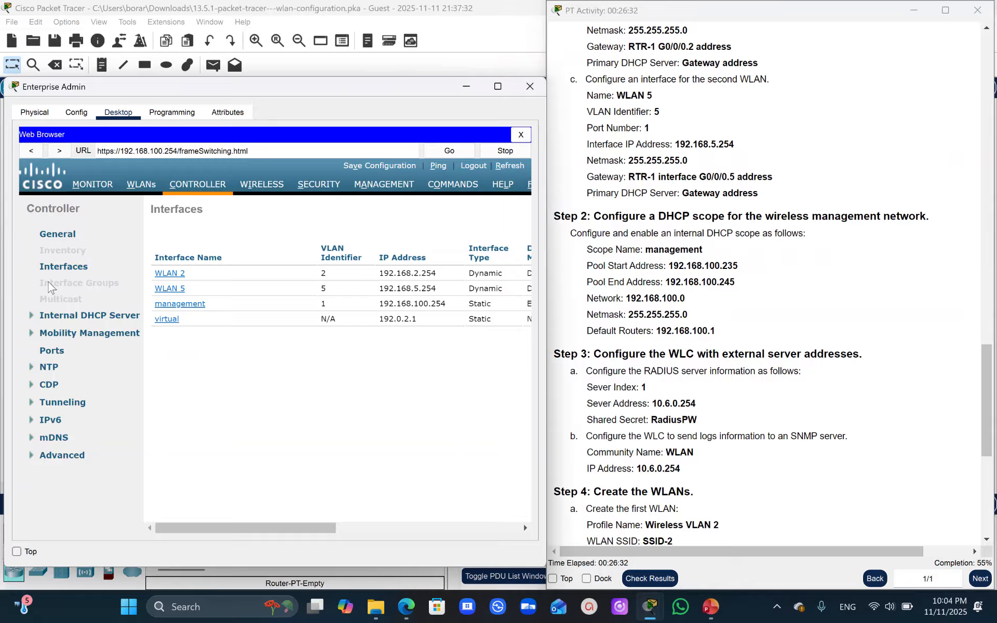
left_click(30, 314)
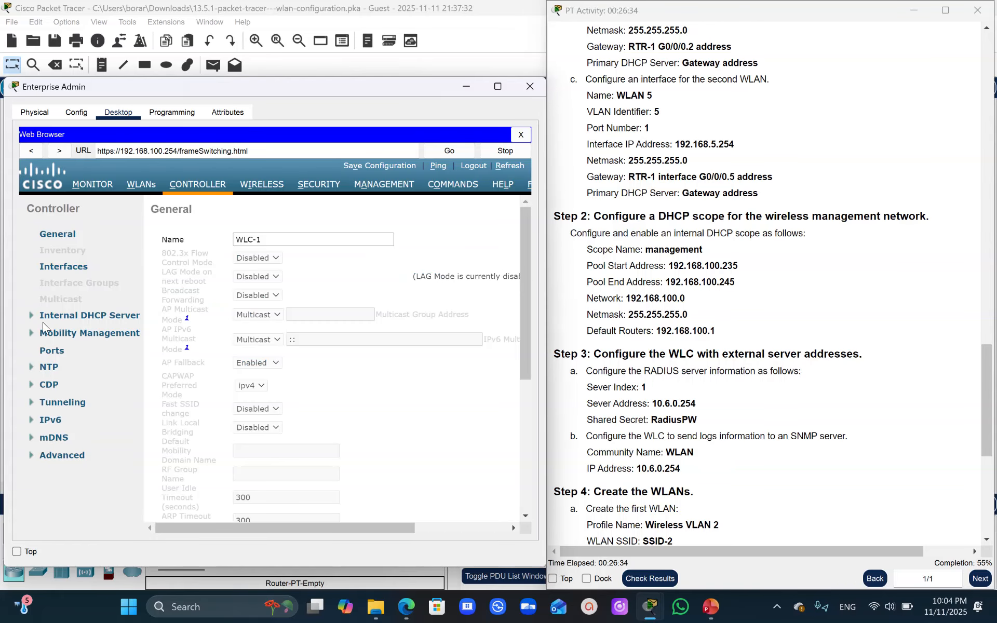
left_click(61, 329)
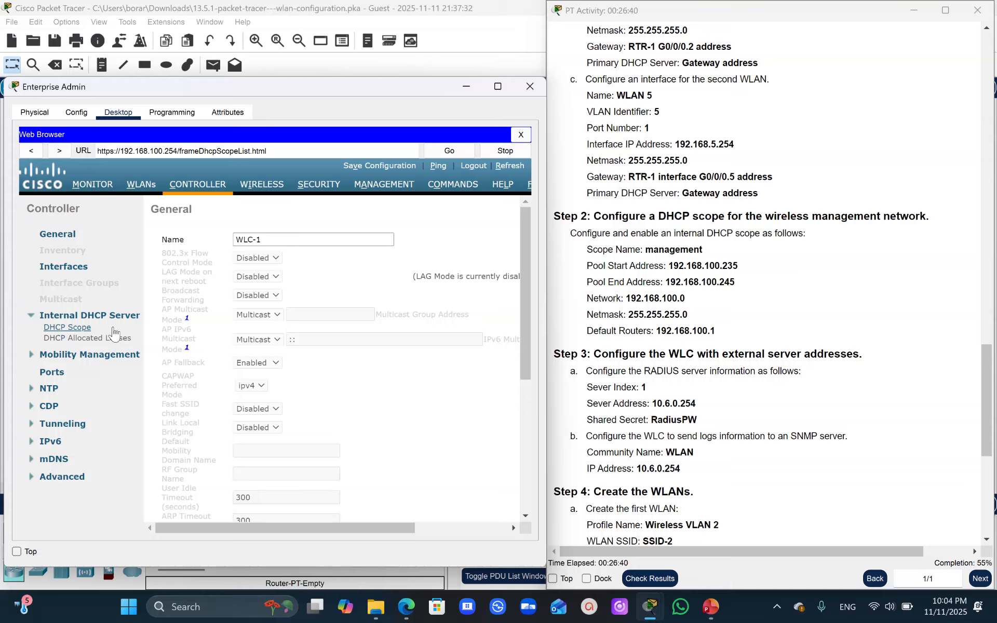
left_click(256, 529)
left_click_drag(257, 530, 452, 483)
left_click_drag(525, 272, 531, 228)
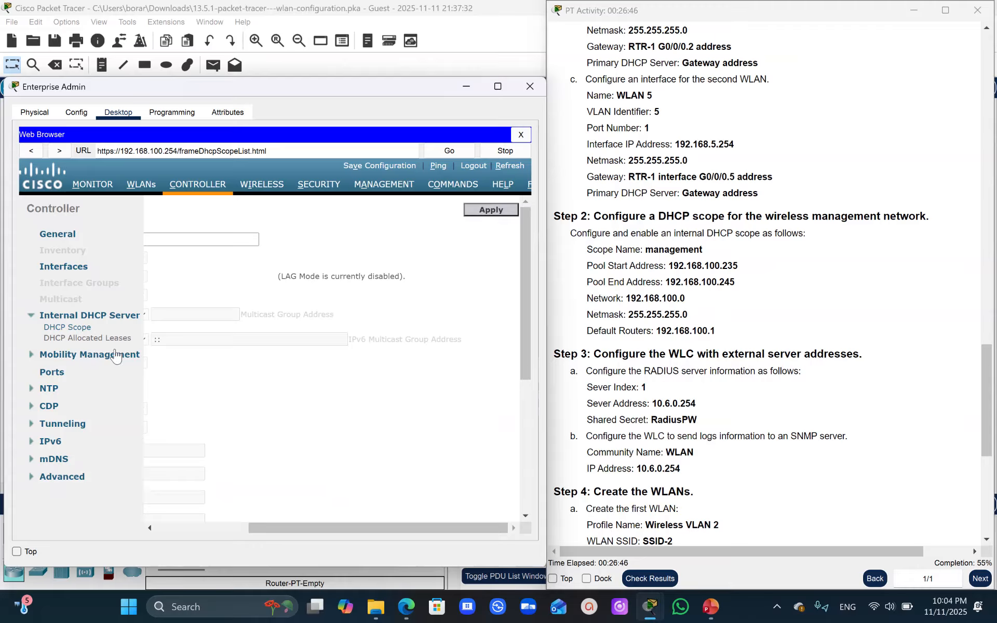
left_click(64, 327)
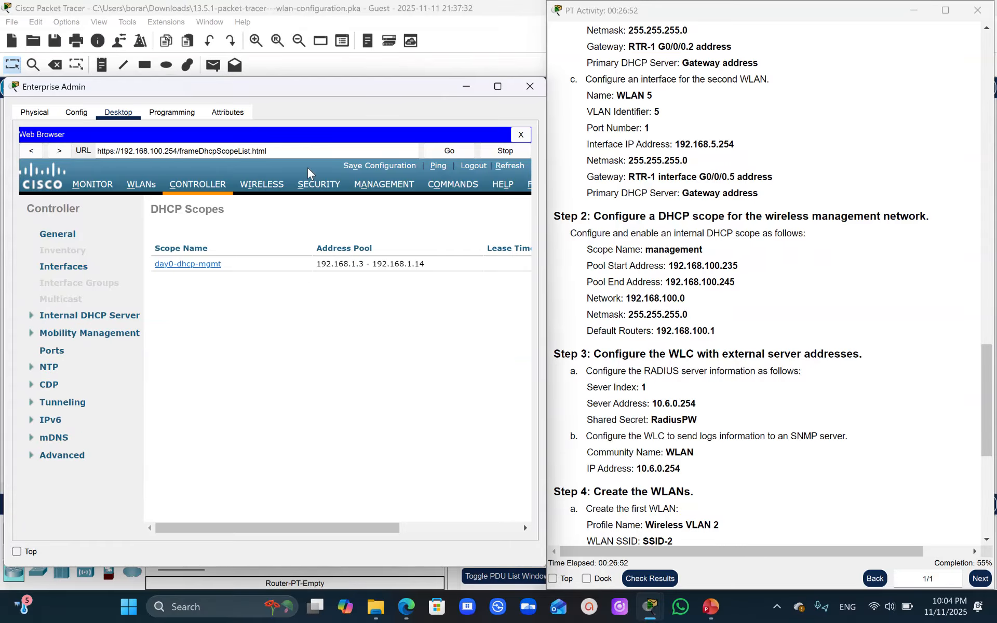
- Create a new internal DHCP scope named management
left_click_drag(312, 528, 452, 528)
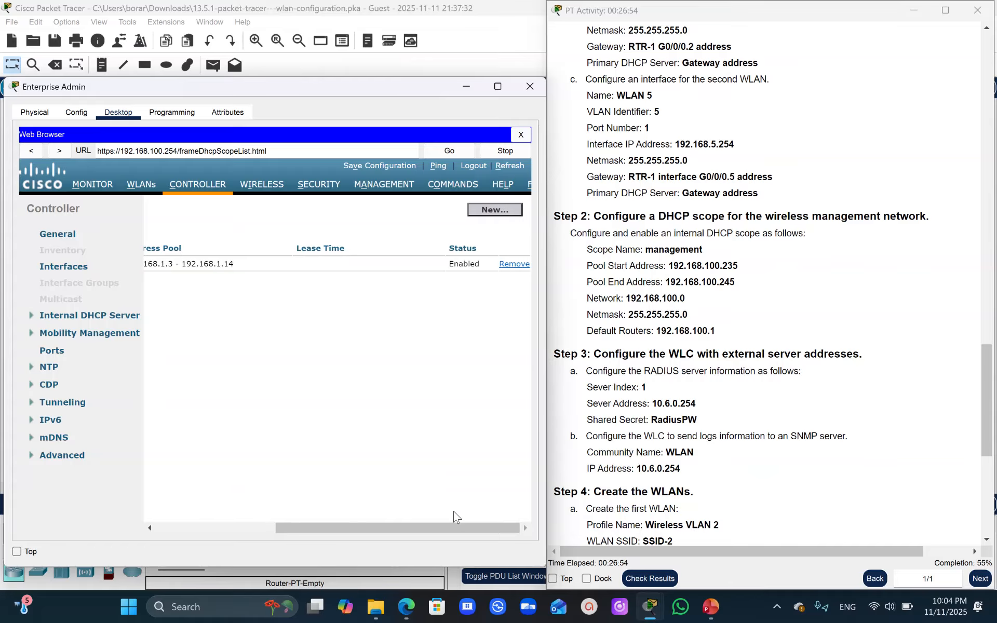
left_click(487, 211)
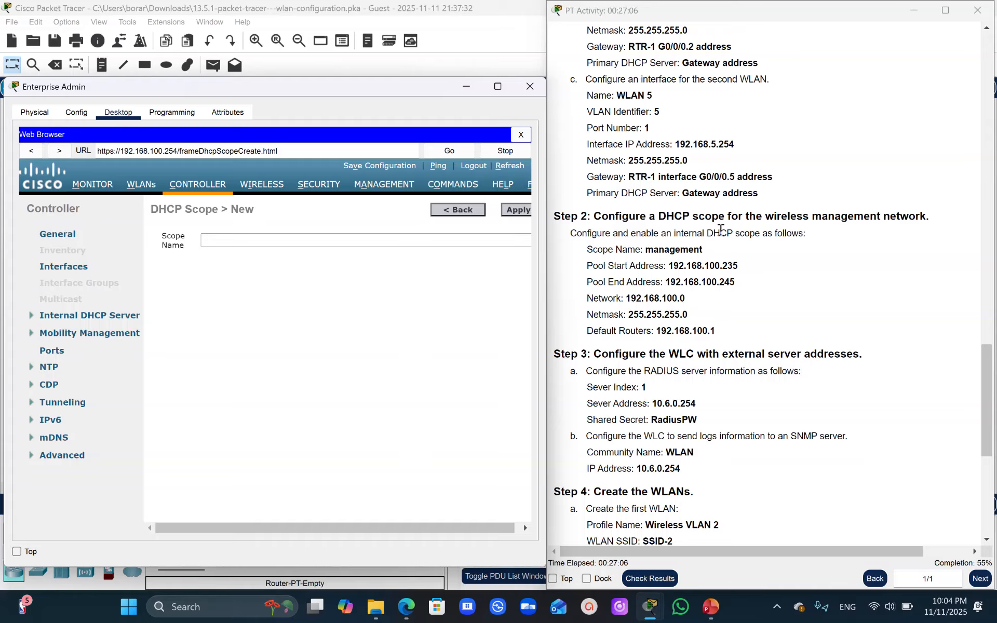
left_click_drag(715, 250, 645, 255)
key("ctrl+c")
left_click(218, 236)
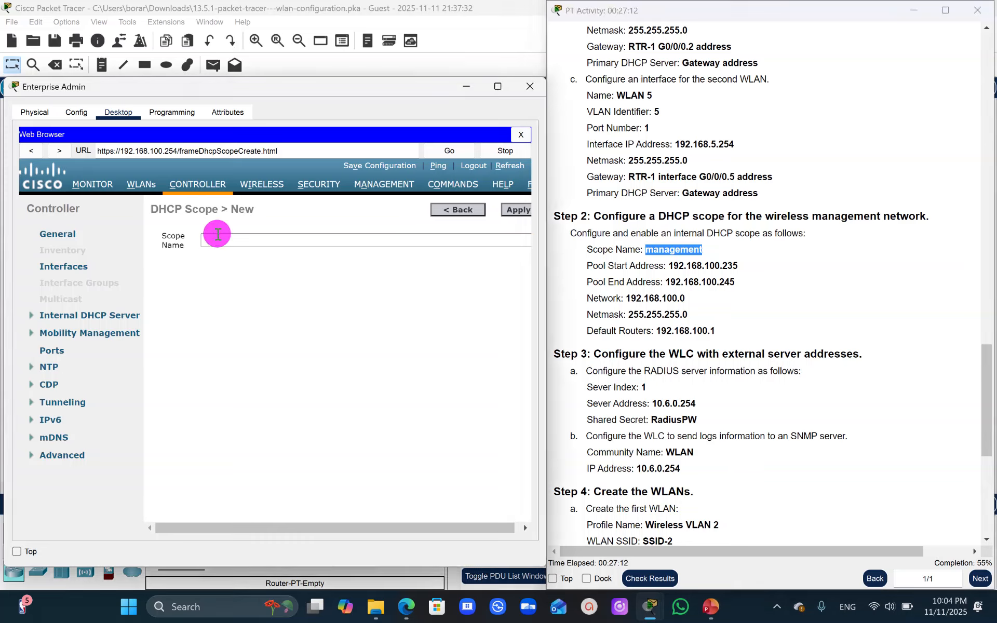
key("ctrl+v")
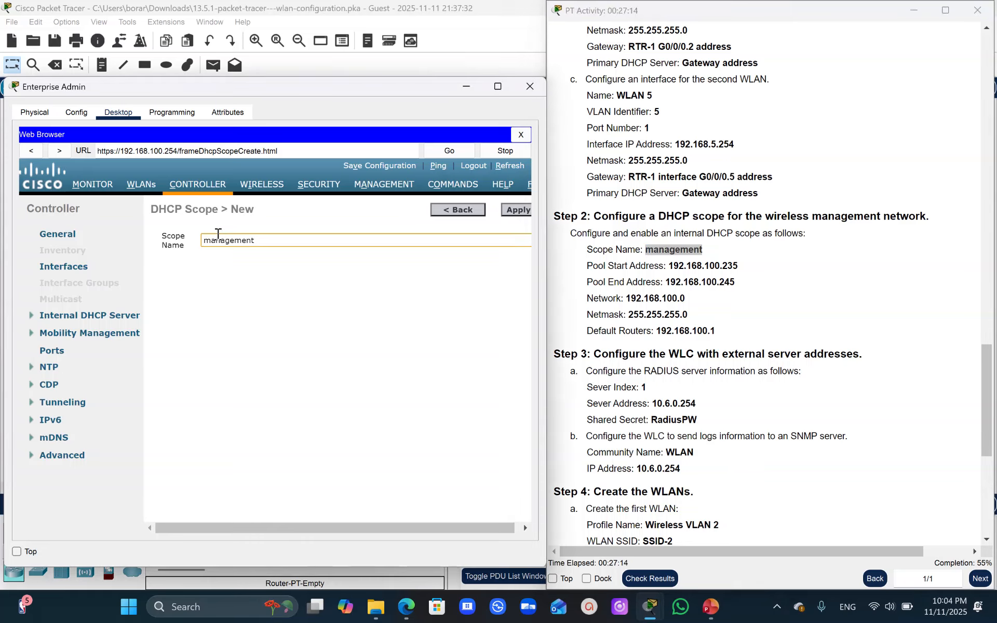
left_click(514, 213)
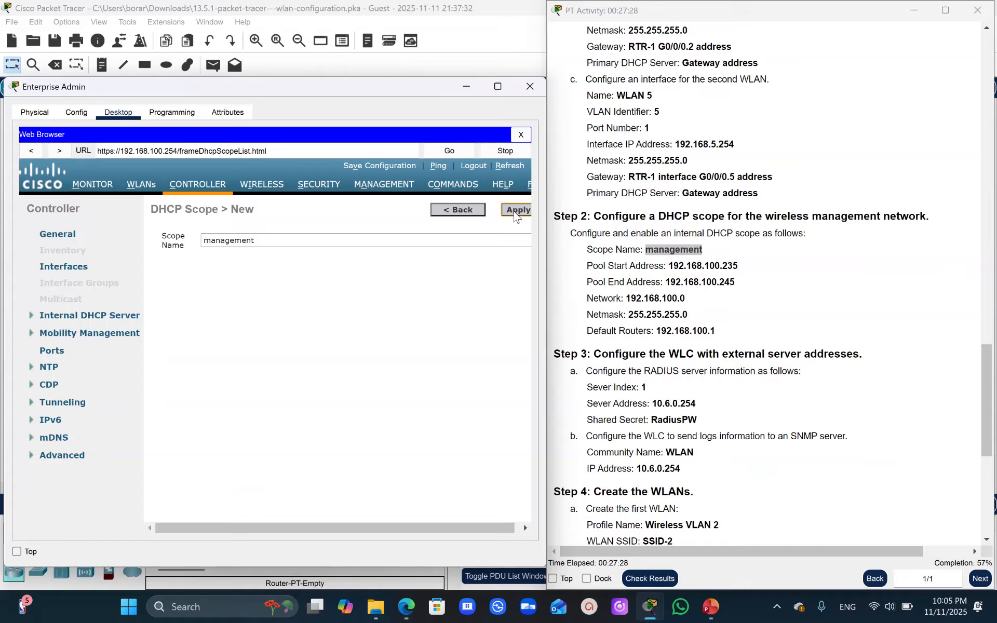
left_click(515, 212)
left_click(515, 209)
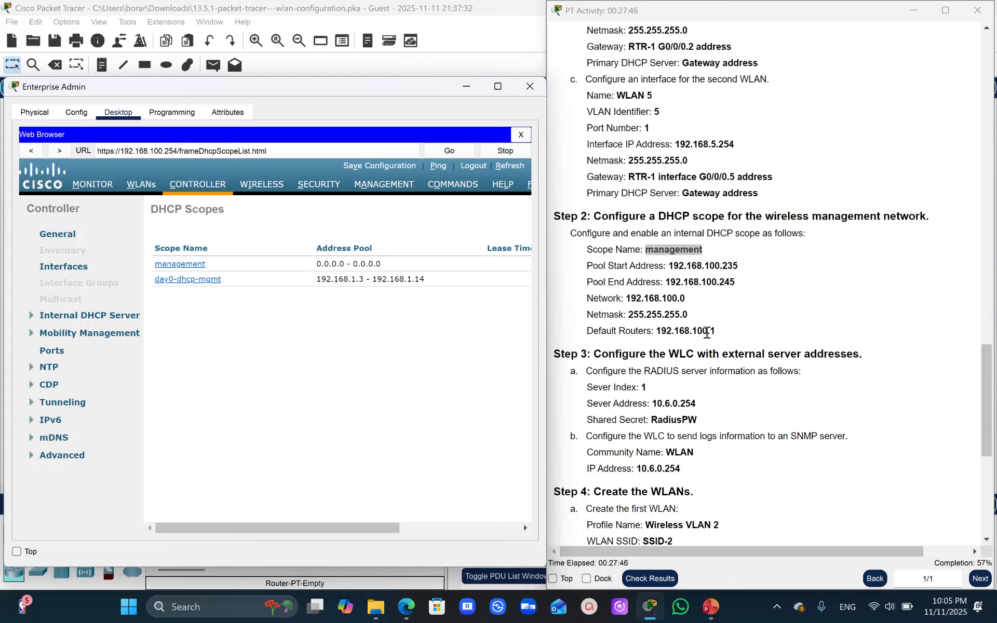
- Open the management scope and set its address pool to start at 192.168.100.235 and end at 192.168.100.245
left_click(178, 265)
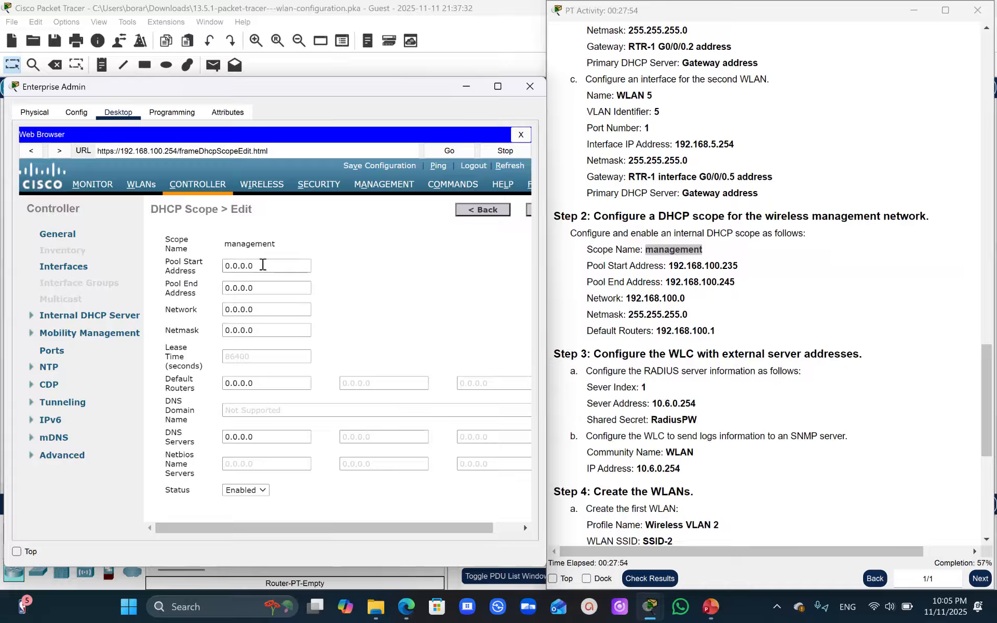
left_click_drag(741, 266, 668, 266)
key("ctrl+c")
left_click_drag(260, 265, 167, 257)
key("ctrl+v")
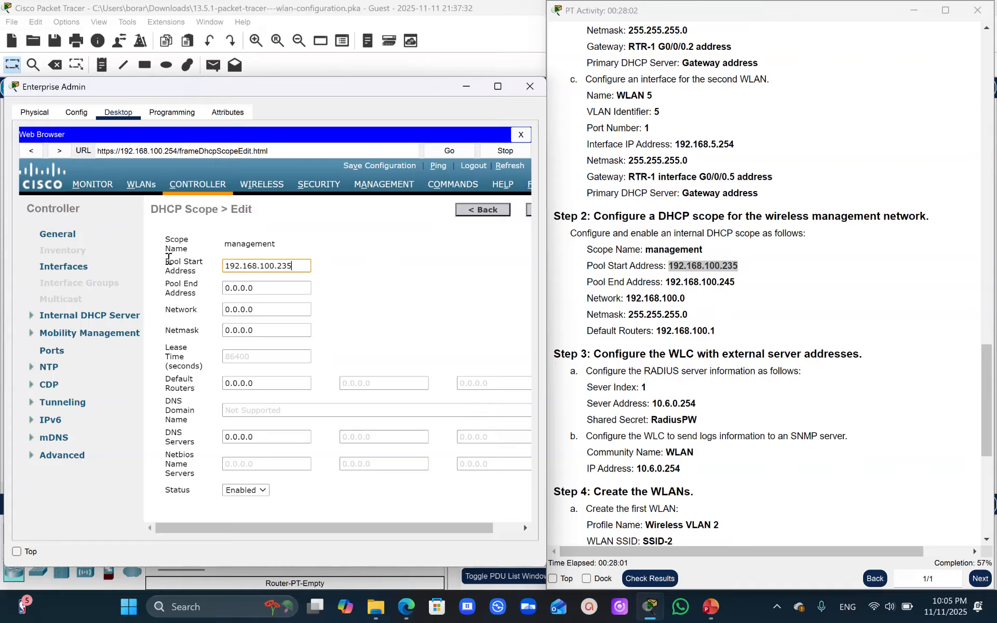
left_click_drag(735, 281, 666, 279)
key("ctrl+c")
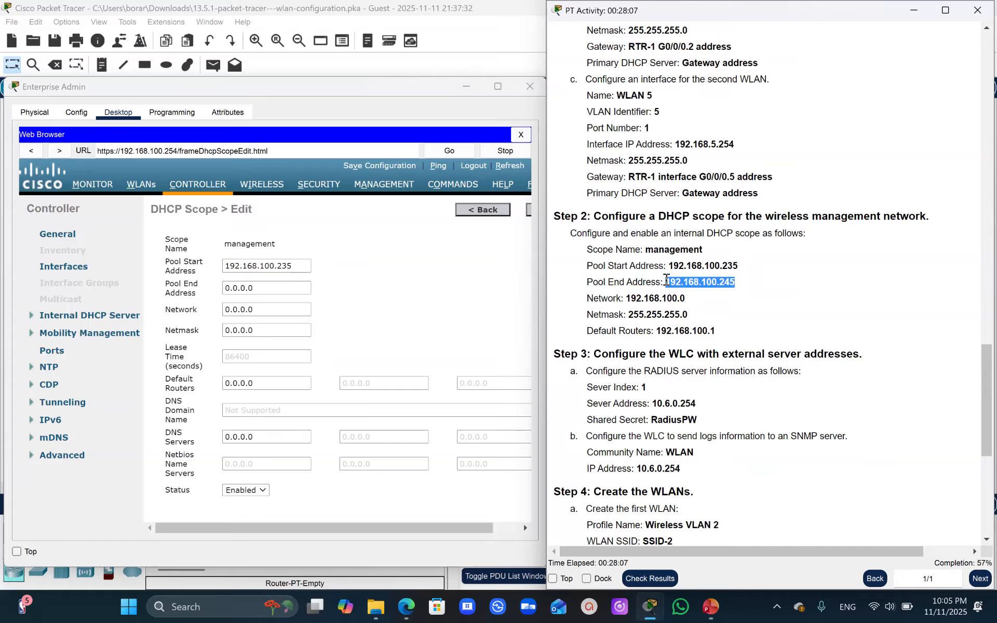
left_click_drag(259, 288, 220, 288)
key("ctrl+v")
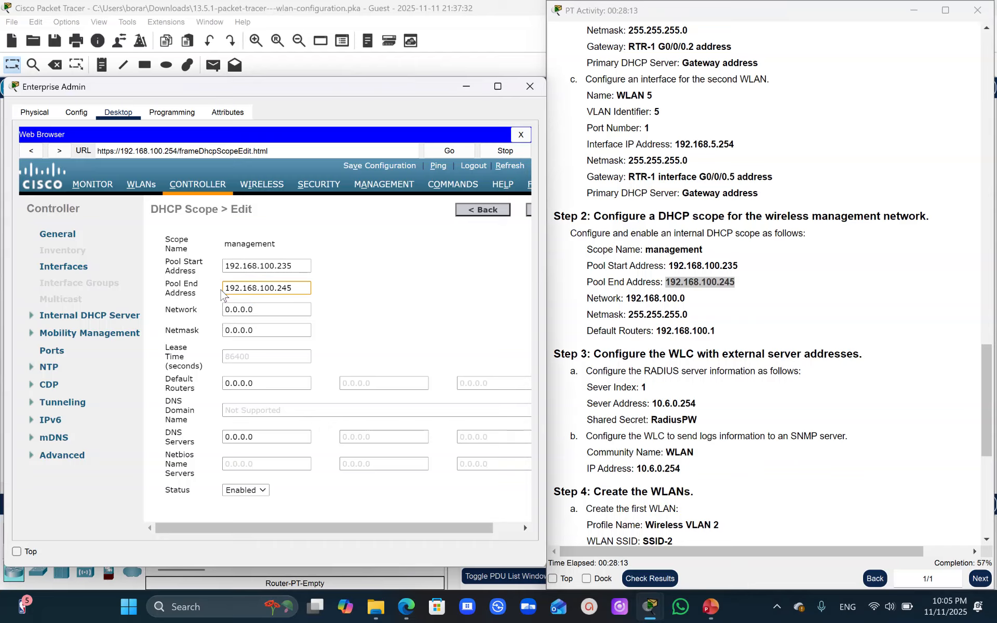
- Set the management scope's network to 192.168.100.0 and its netmask to 255.255.255.0
double_click(263, 310)
type("1")
left_click(685, 301)
left_click_drag(685, 302, 627, 299)
key("ctrl+c")
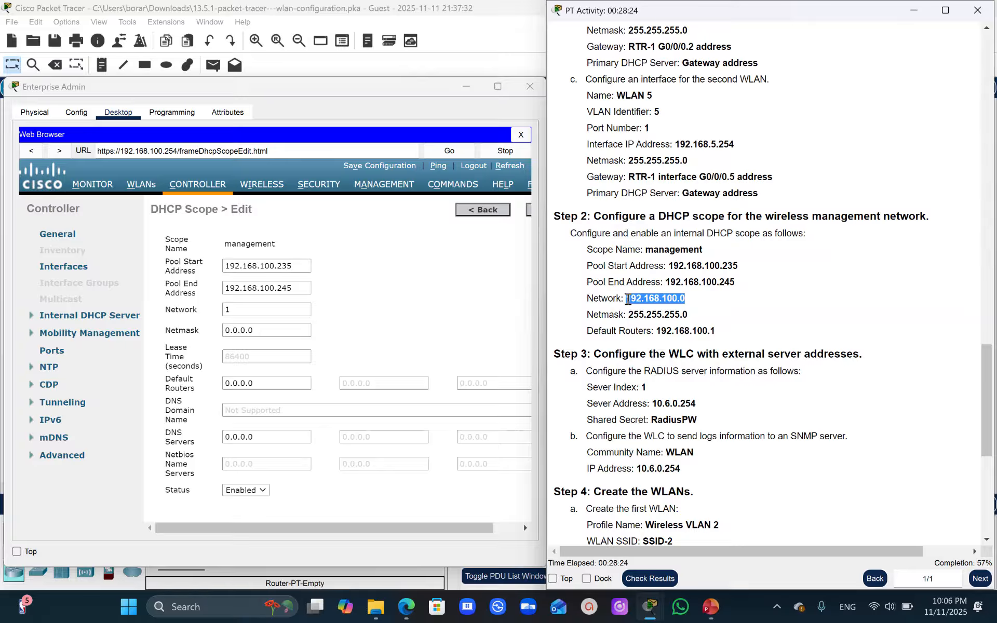
left_click(190, 310)
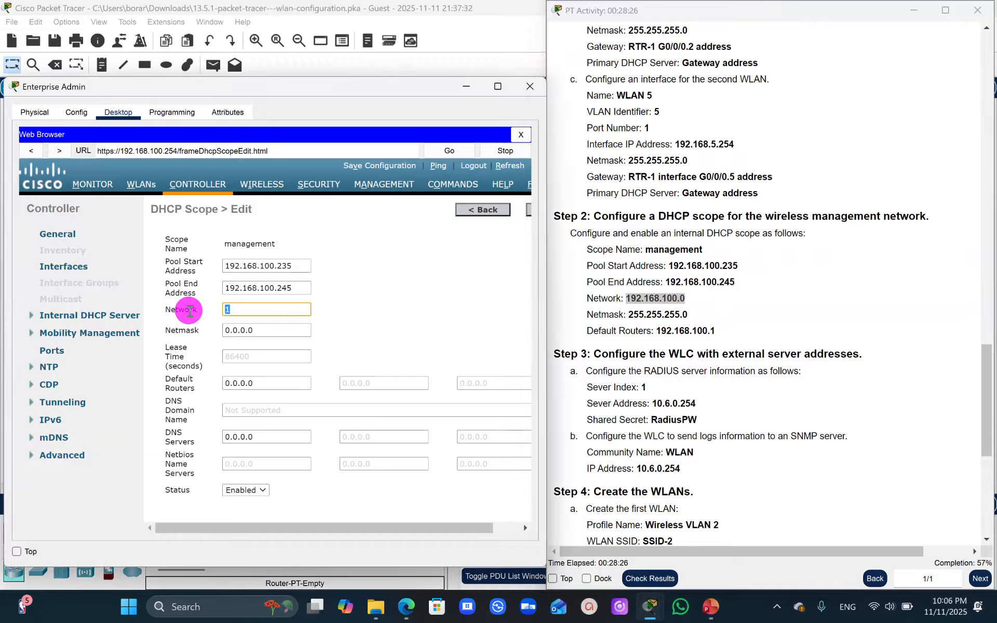
key("ctrl+v")
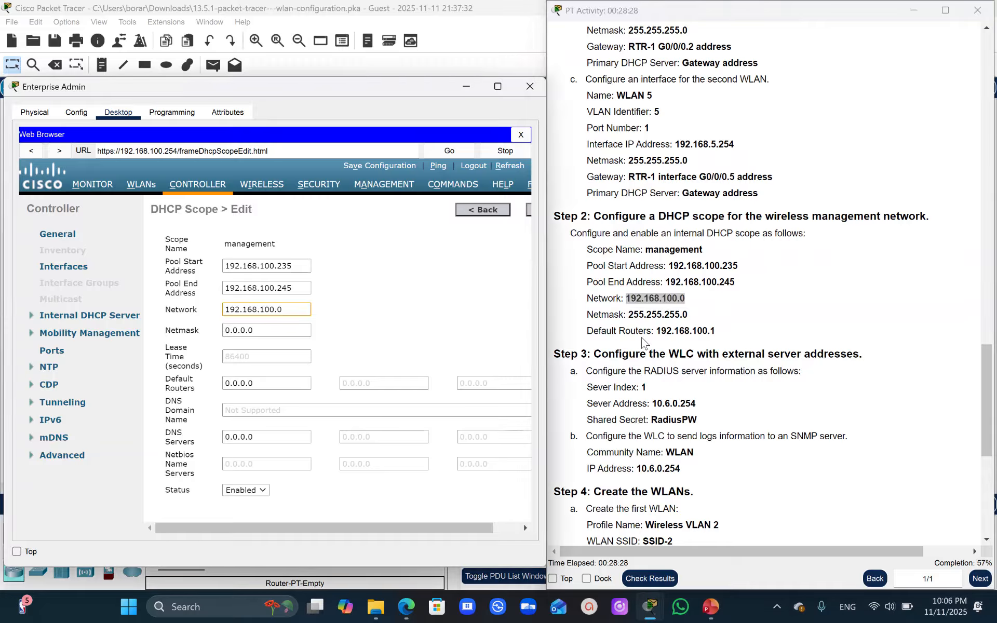
left_click_drag(689, 314, 629, 314)
key("ctrl+c")
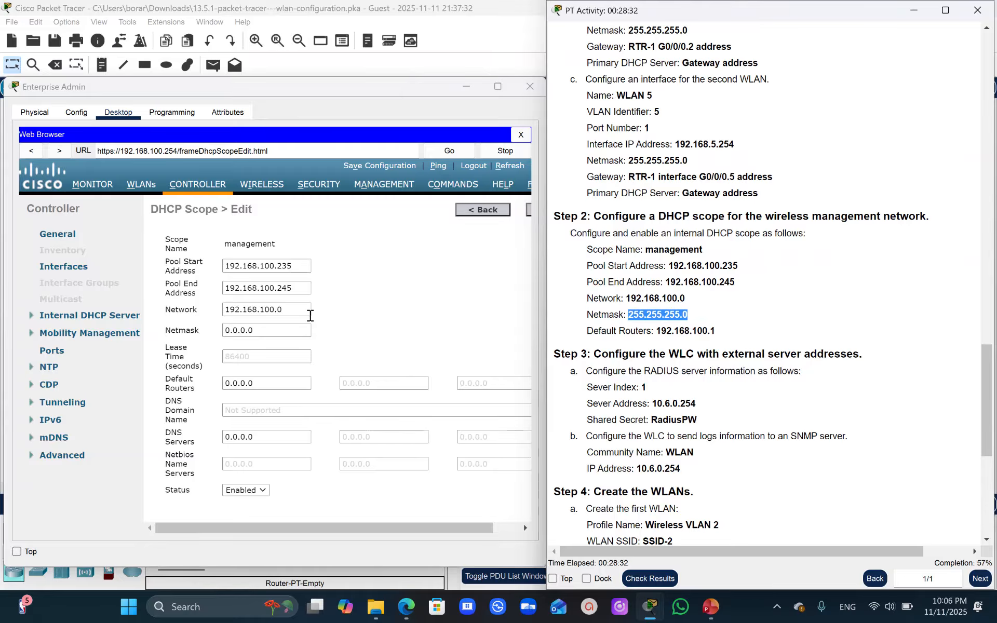
left_click_drag(260, 331, 218, 339)
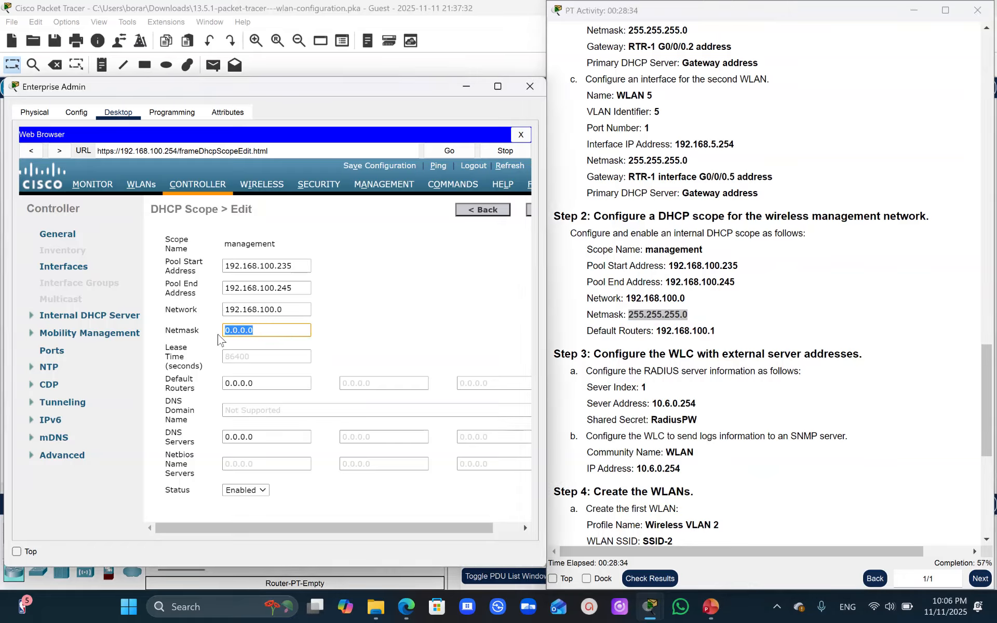
key("ctrl+v")
- Set the management scope's default router to 192.168.100.1 and apply the scope settings
left_click_drag(719, 331, 657, 332)
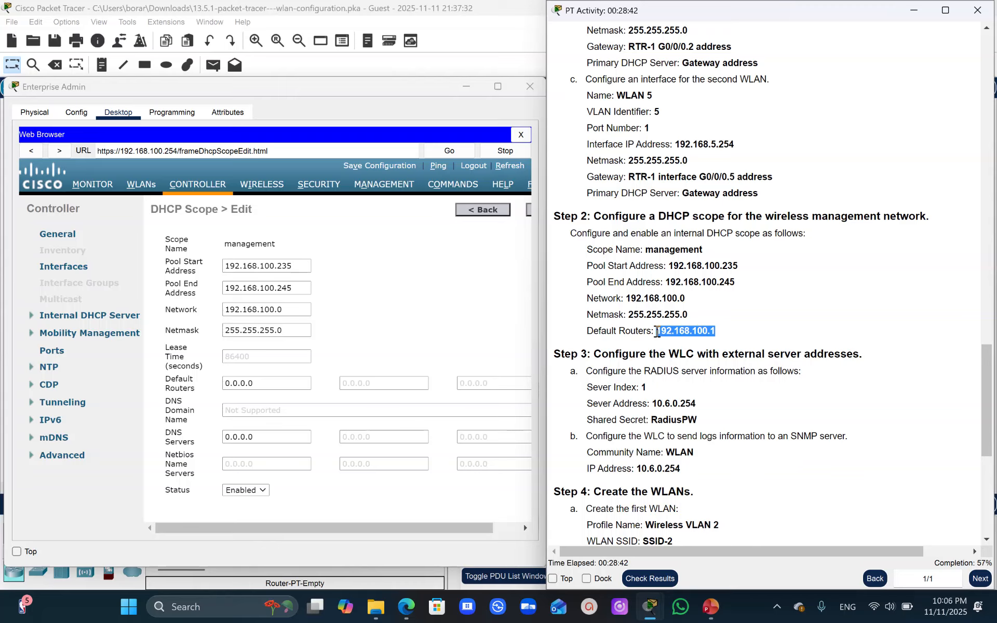
left_click(260, 383)
left_click_drag(260, 383, 183, 383)
key("ctrl+v")
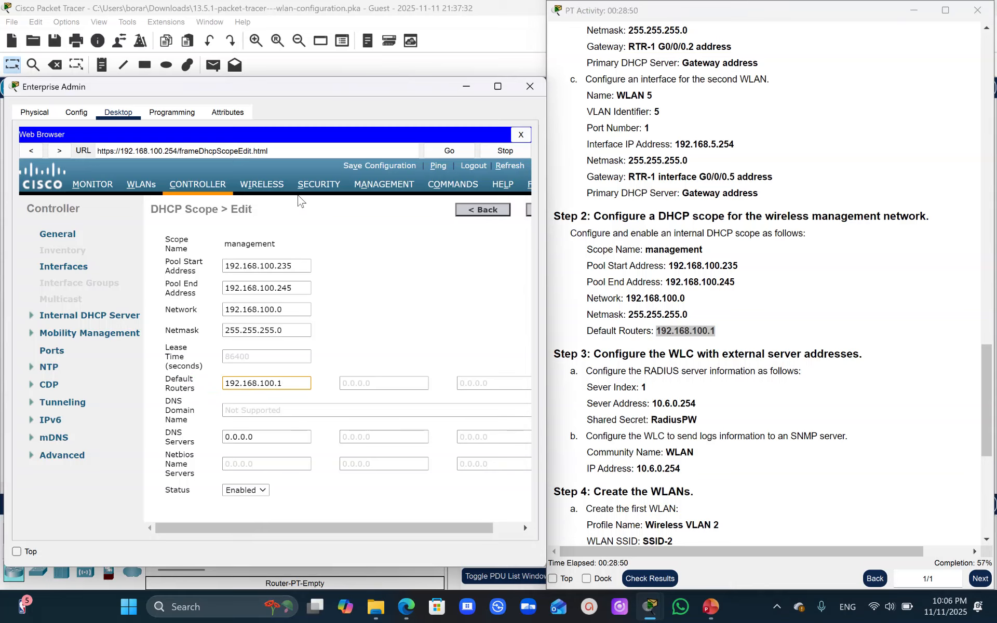
left_click(530, 212)
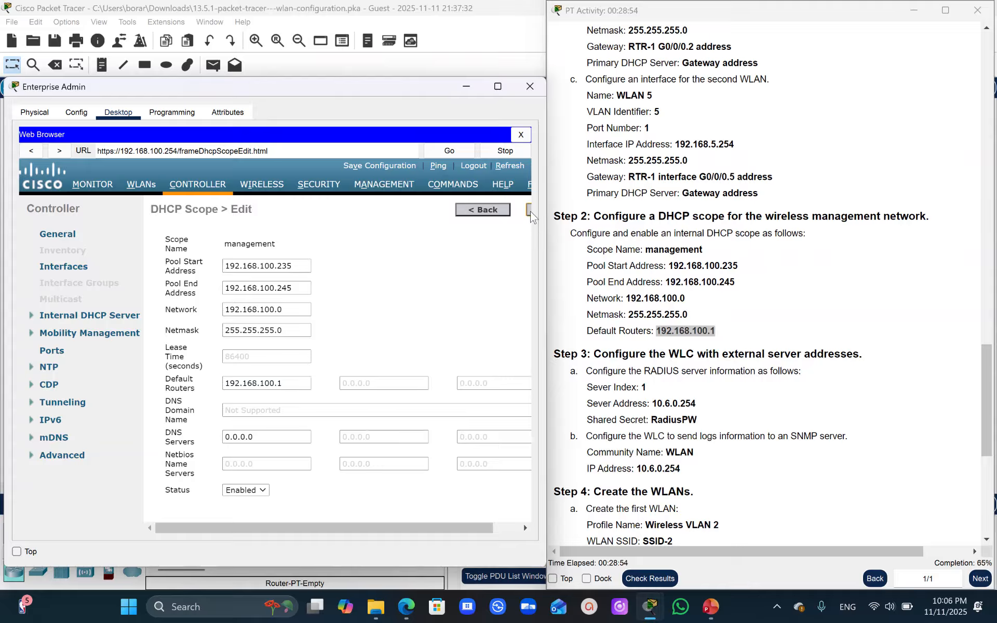
left_click(530, 211)
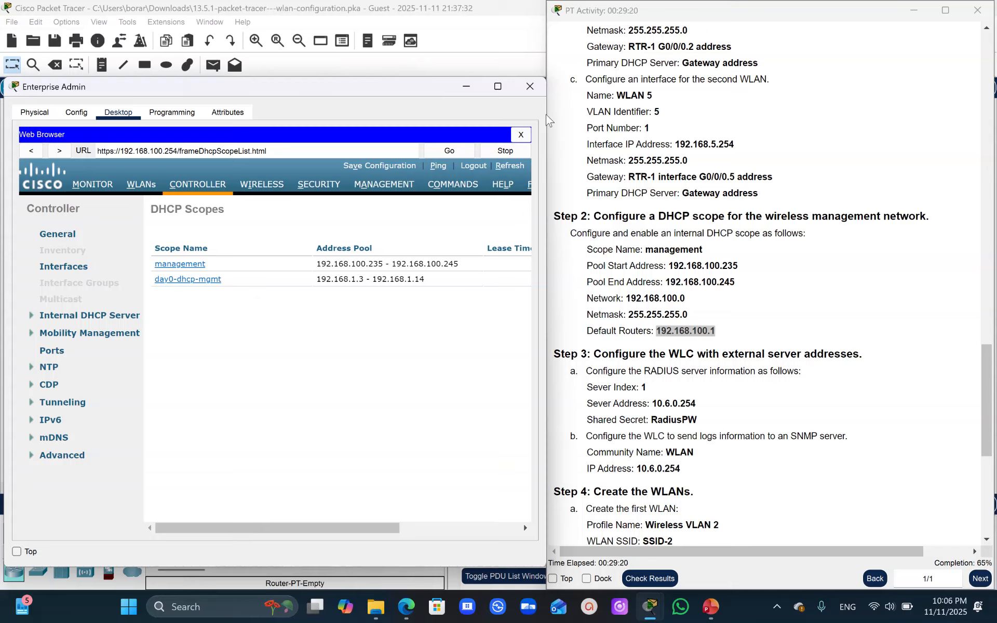
left_click(444, 18)
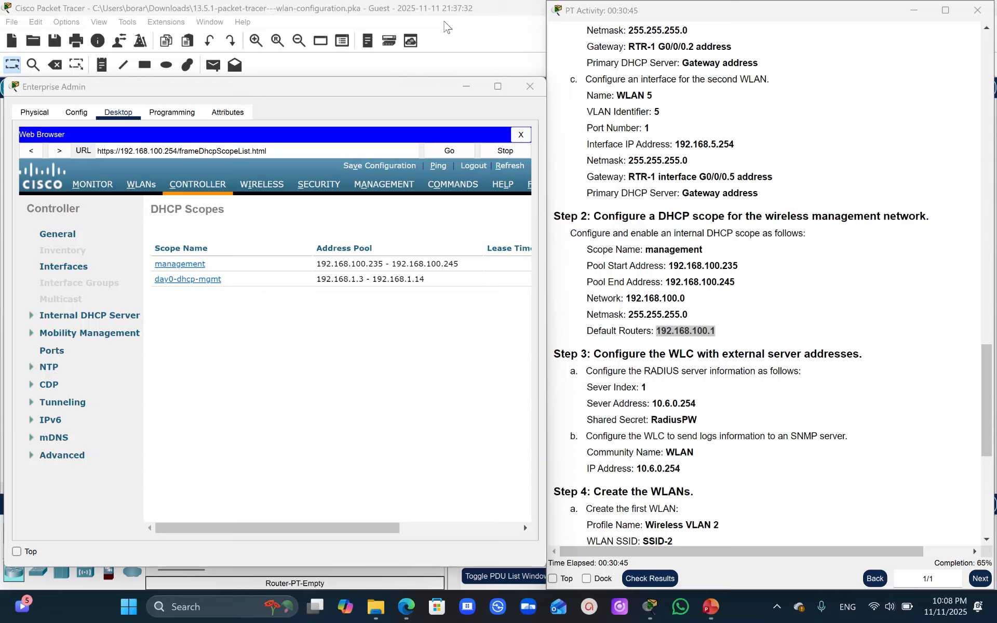
- Start a new RADIUS authentication server entry on the WLC and set its server IP address to 10.6.0.254
left_click(325, 185)
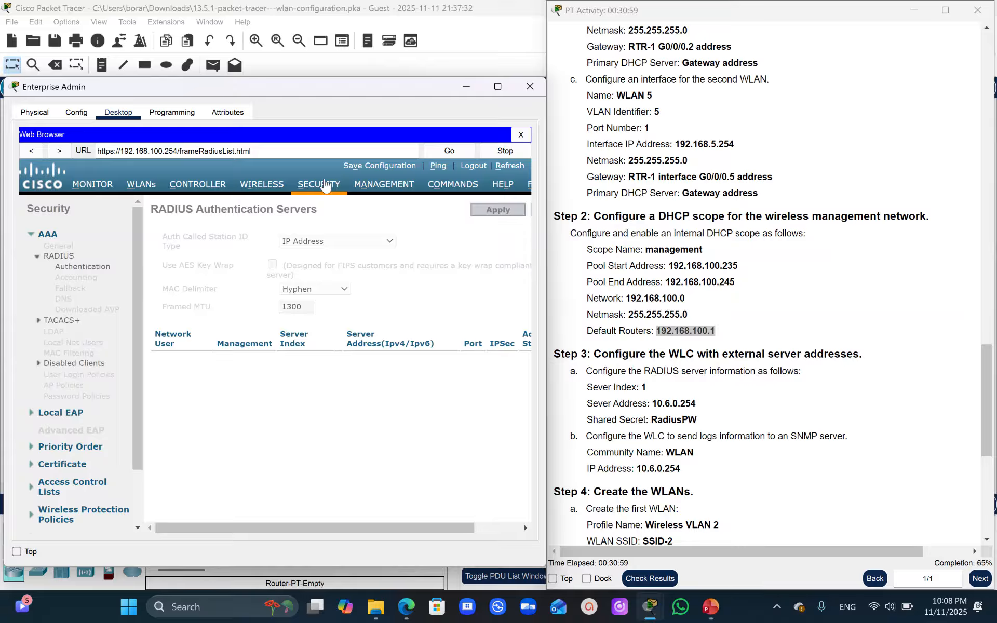
left_click_drag(356, 528, 472, 516)
left_click(503, 209)
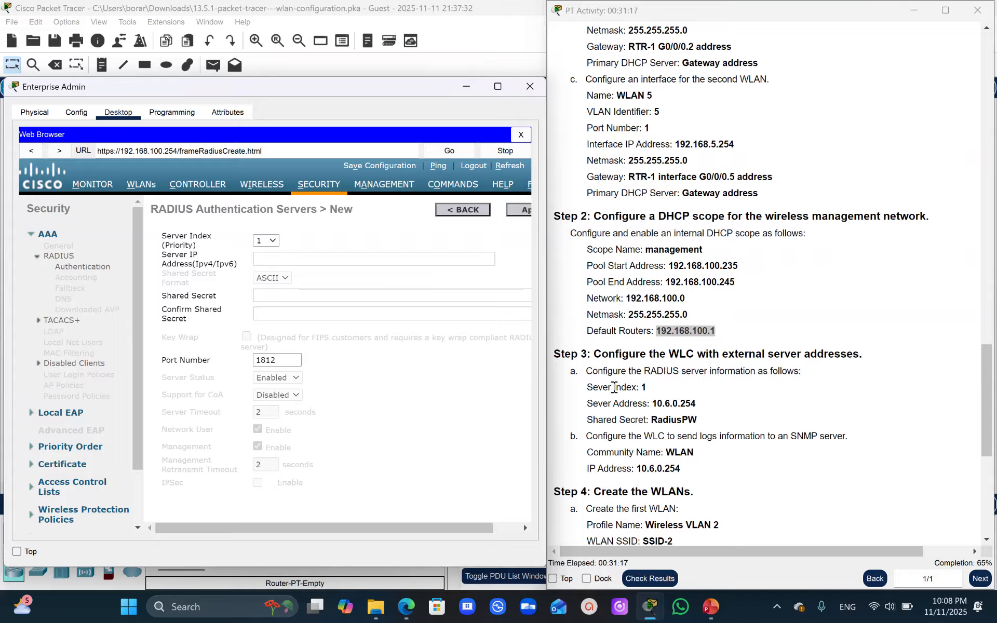
left_click_drag(697, 408, 652, 407)
key("ctrl+c")
left_click_drag(653, 406, 654, 409)
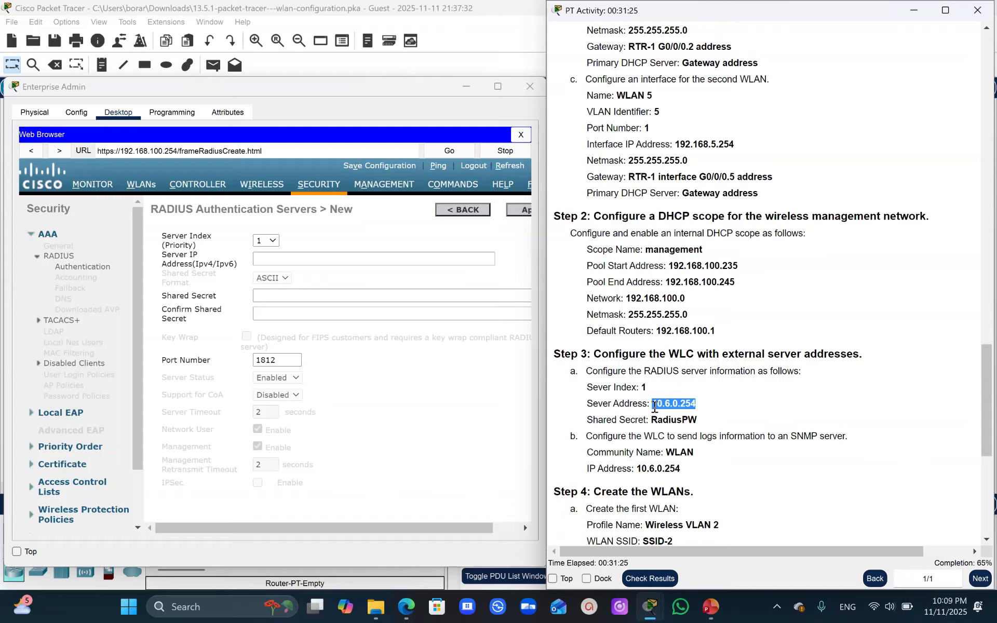
left_click(258, 260)
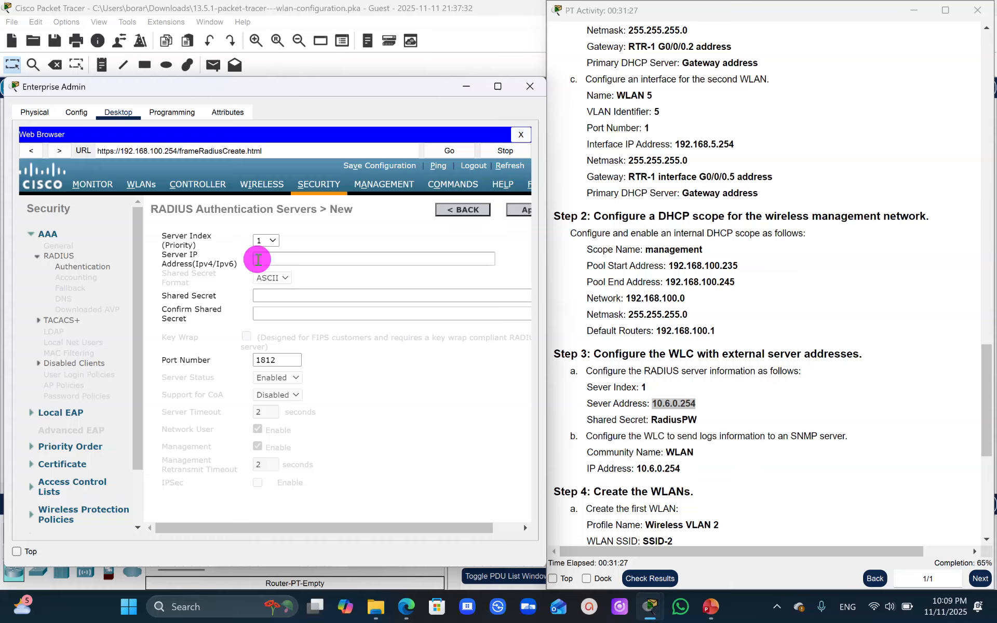
key("ctrl+v")
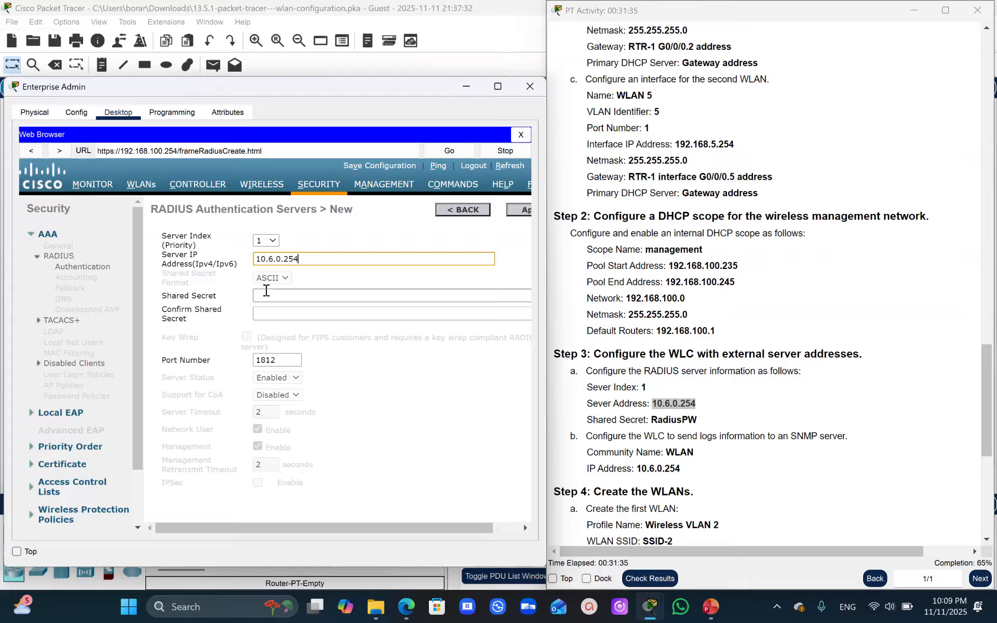
- Enter and confirm the RADIUS server's shared secret from the activity instructions, and apply the new server
left_click(260, 296)
type("Radius")
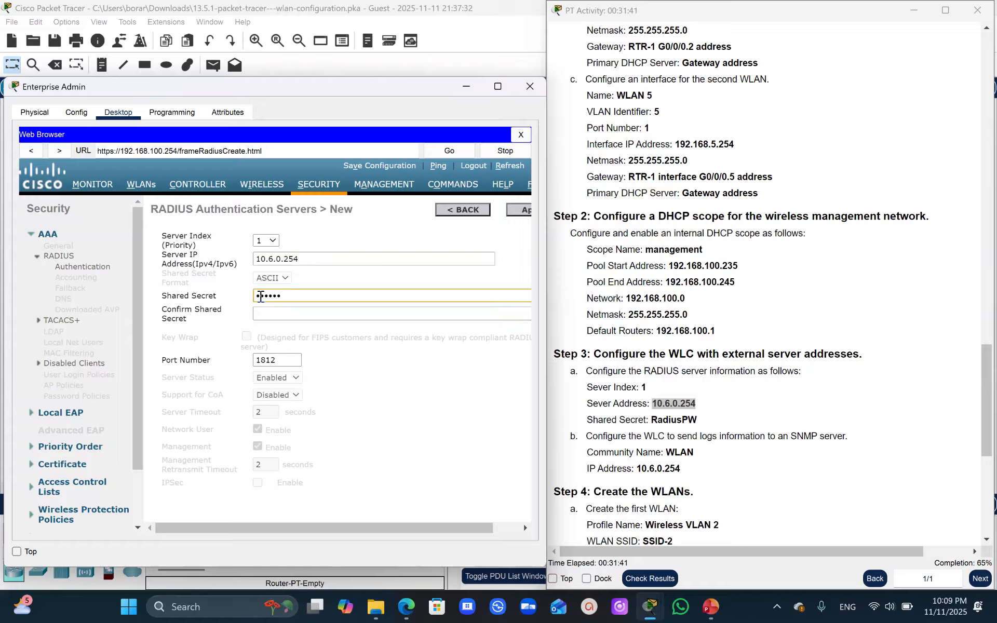
key("BackSpace")
key("BackSpace")
key("BackSpace")
key("BackSpace")
key("BackSpace")
key("BackSpace")
left_click_drag(697, 418, 653, 419)
key("ctrl+c")
left_click(280, 295)
key("ctrl+v")
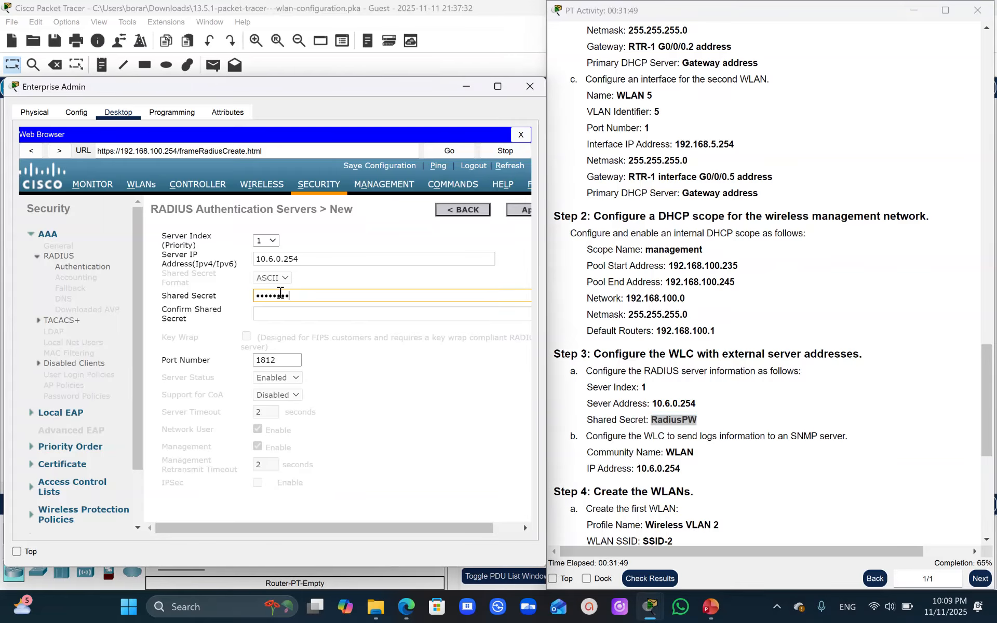
left_click(265, 313)
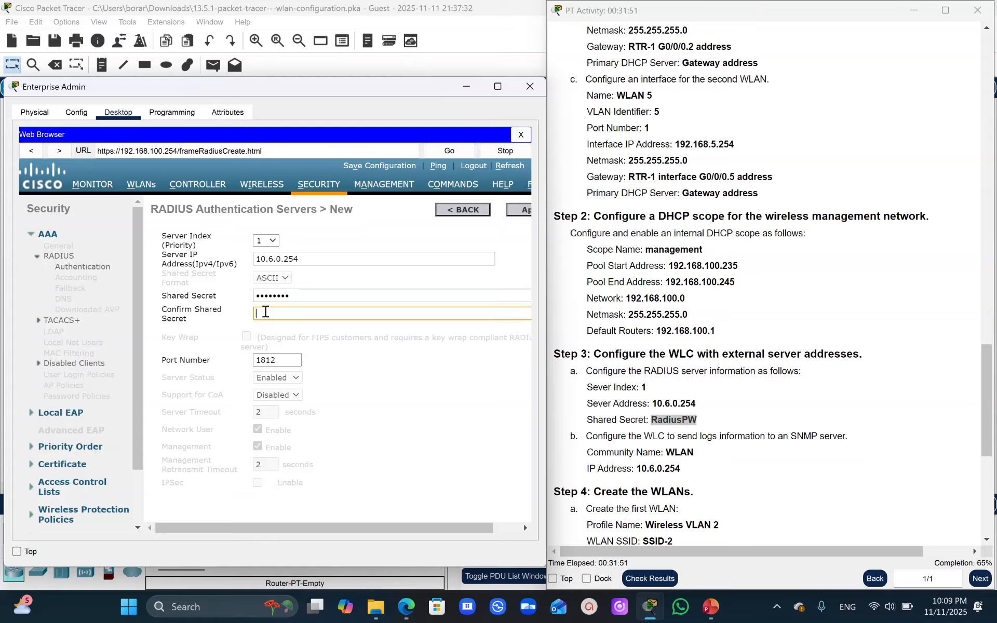
key("ctrl+v")
left_click_drag(314, 527, 413, 501)
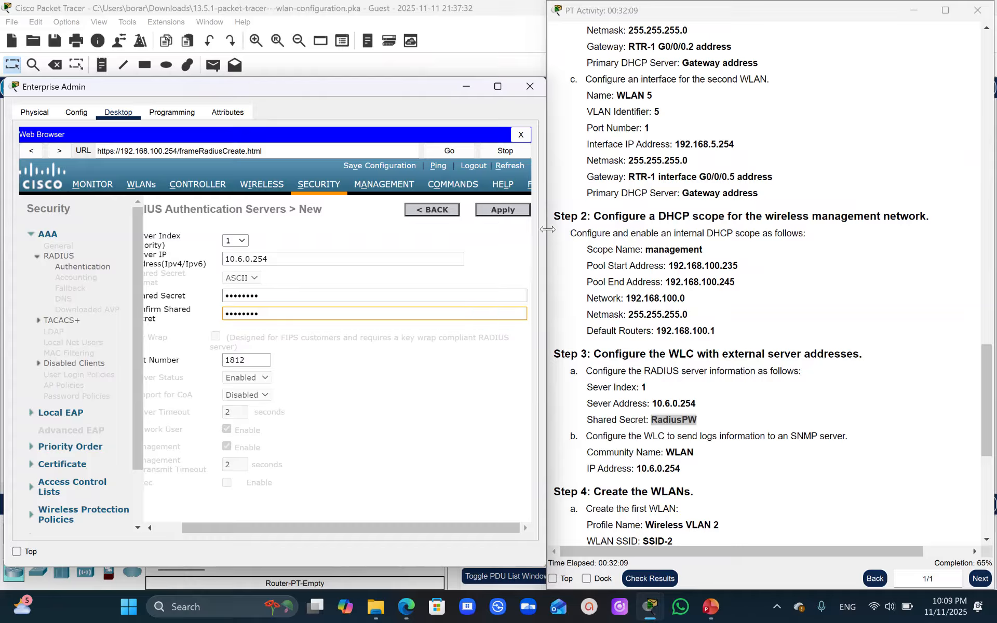
left_click(501, 210)
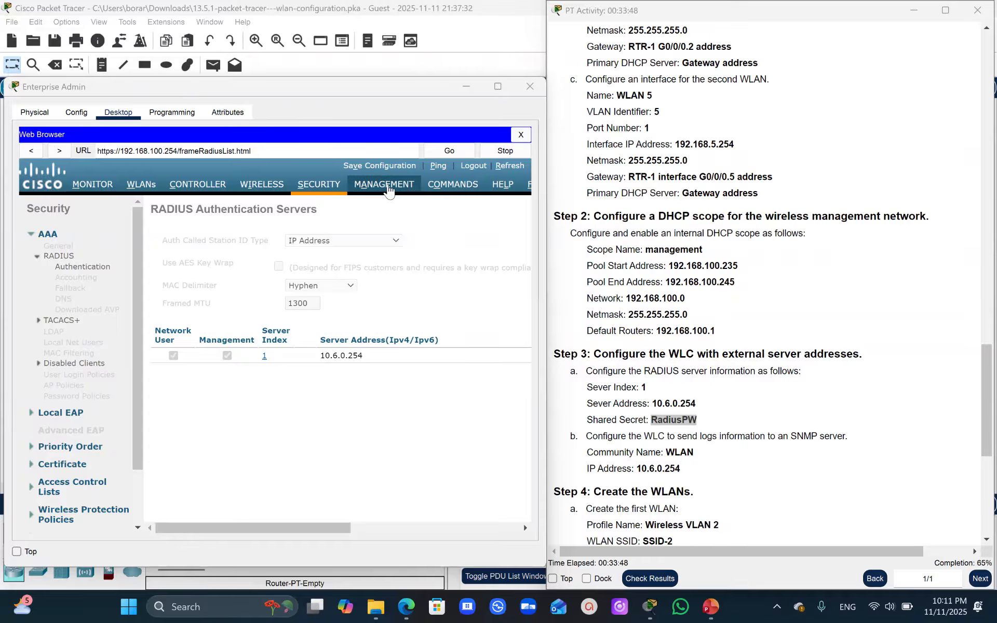
- Start a new SNMP trap receiver entry in the controller's management settings
left_click(388, 190)
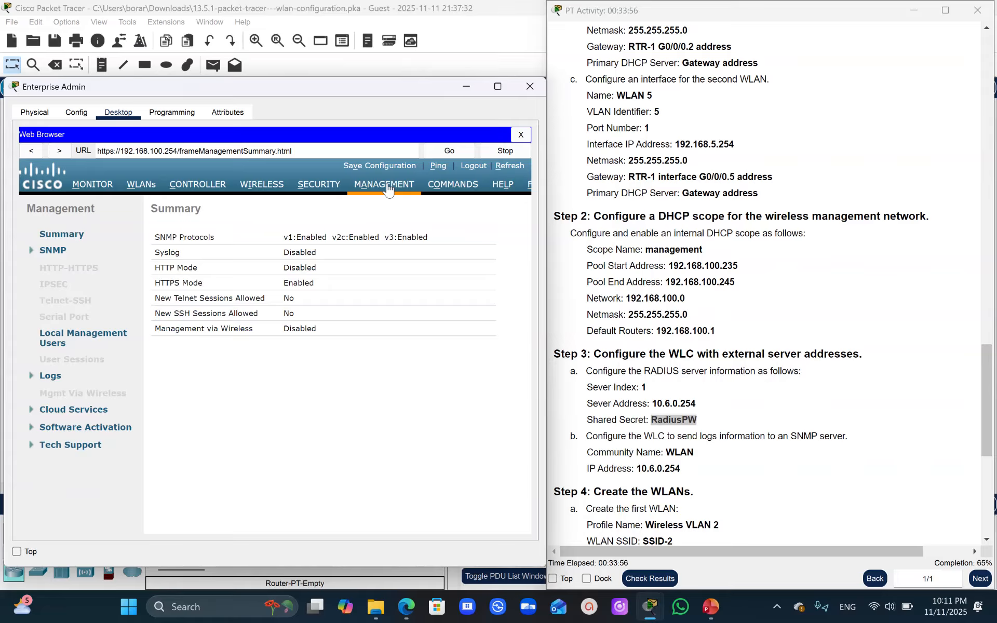
left_click(384, 191)
left_click(384, 188)
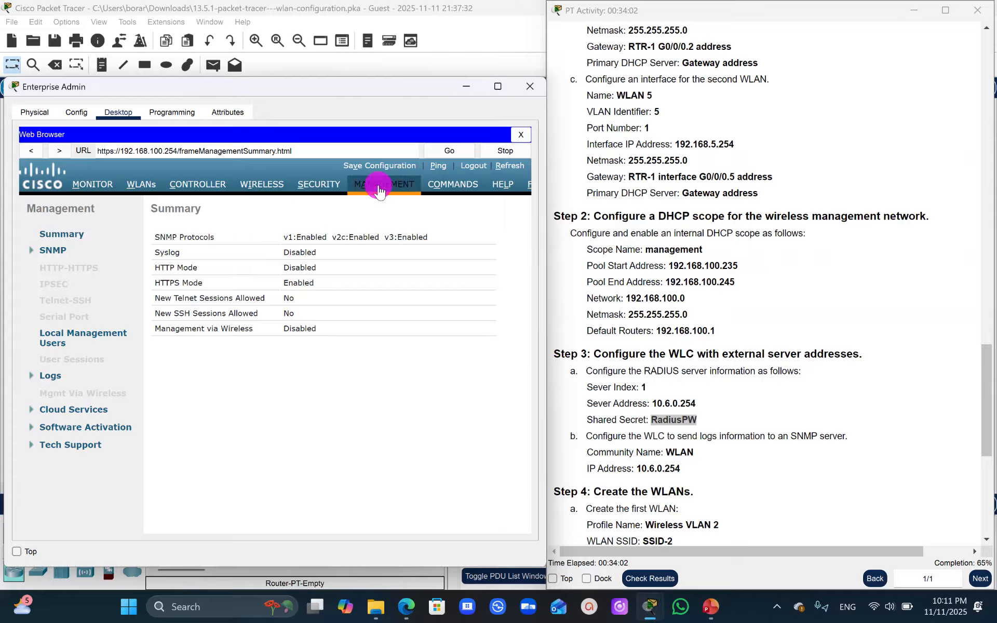
left_click(58, 251)
left_click(63, 291)
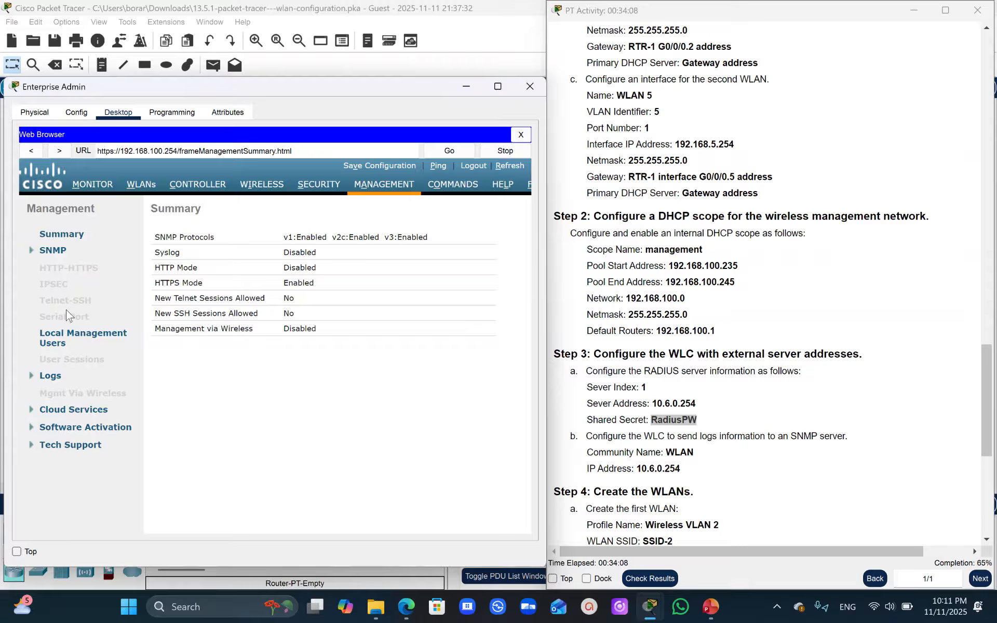
left_click(45, 252)
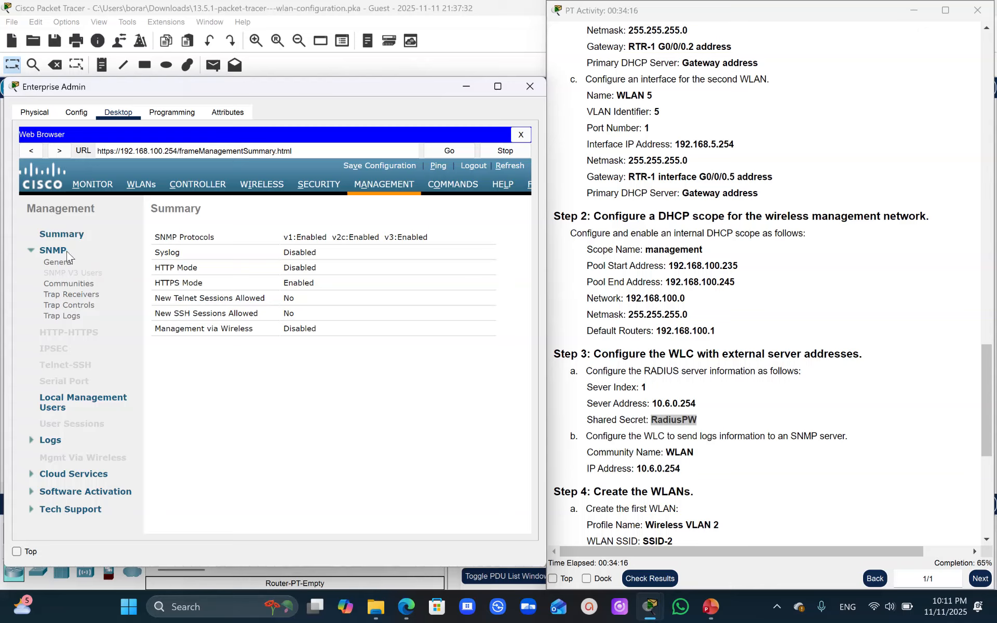
left_click(59, 296)
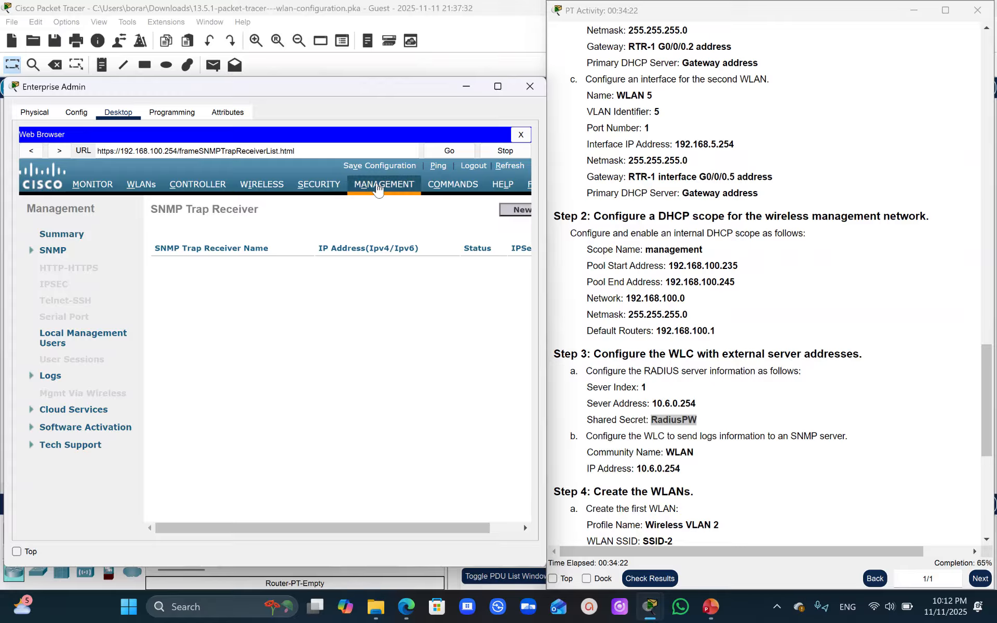
left_click(512, 210)
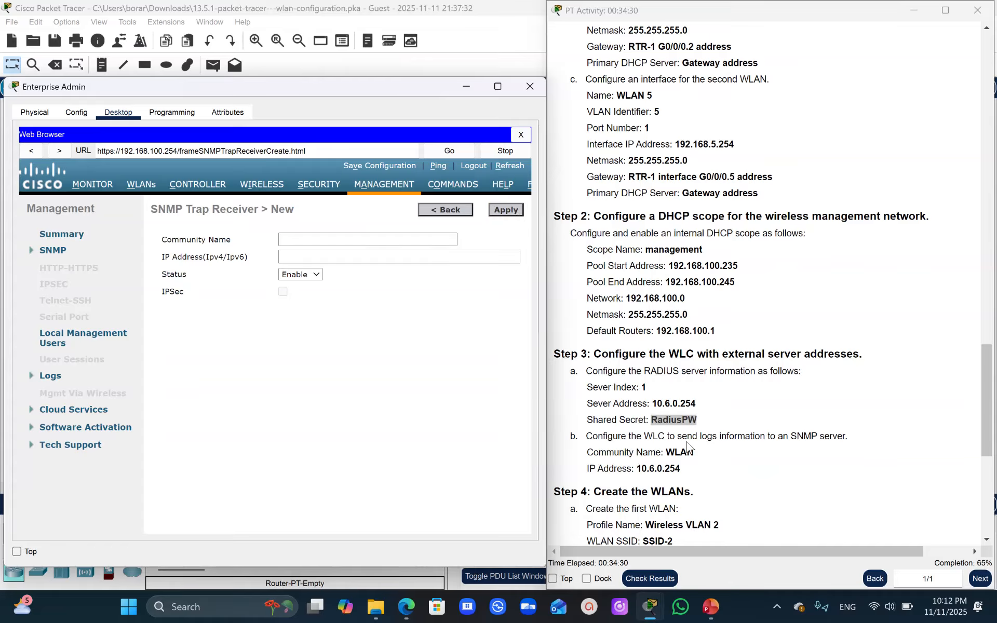
left_click_drag(694, 453, 665, 455)
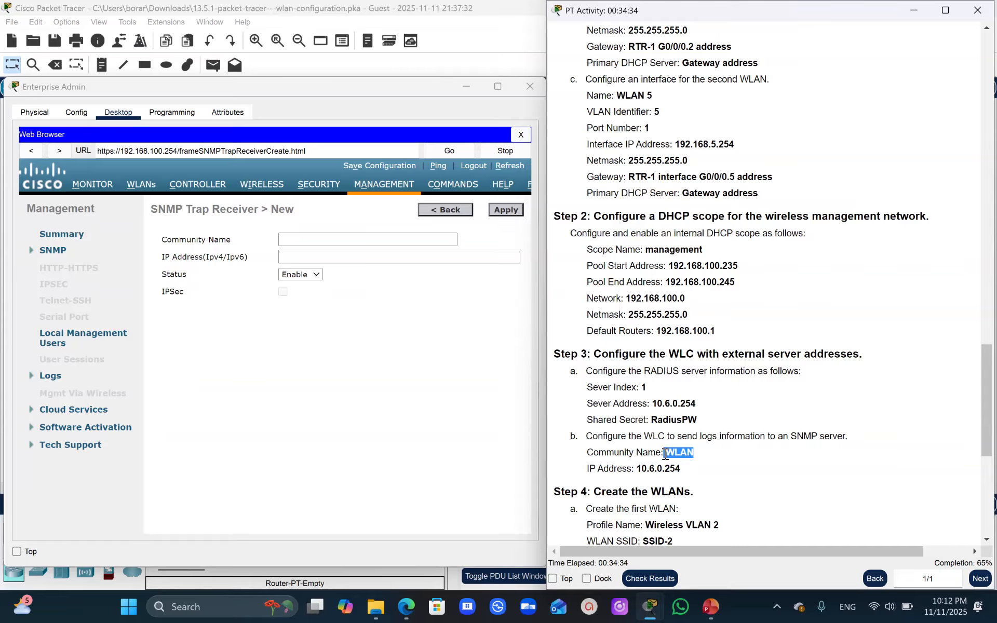
left_click(295, 240)
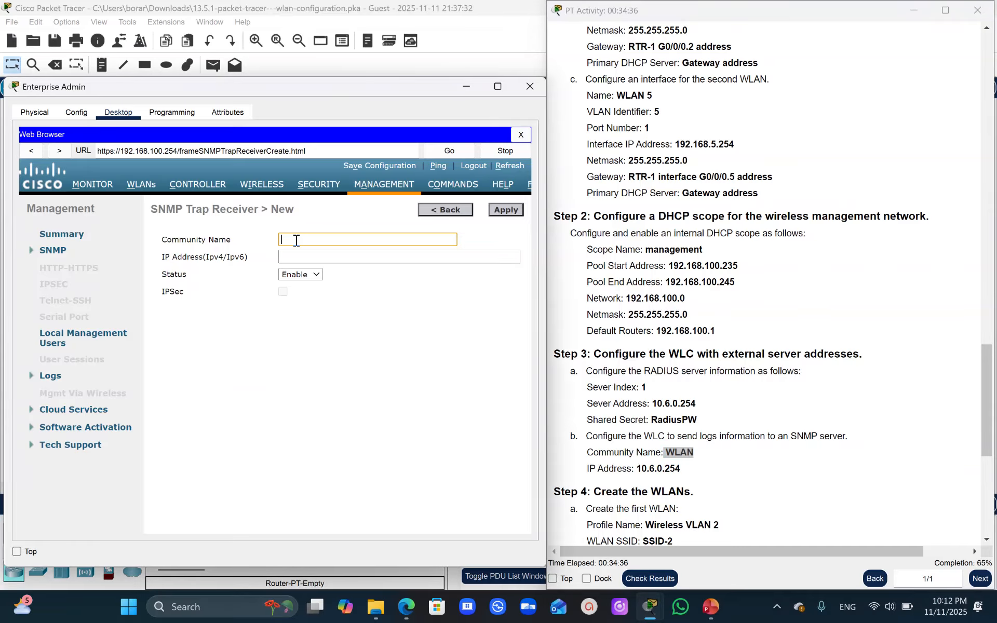
key("ctrl+v")
left_click_drag(680, 469, 633, 471)
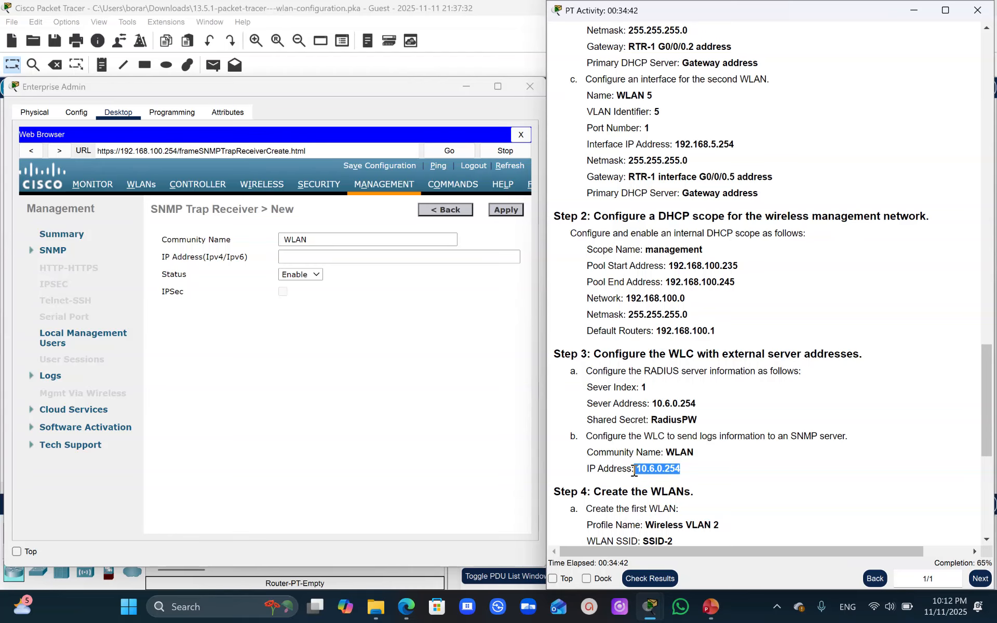
left_click(292, 257)
key("ctrl+v")
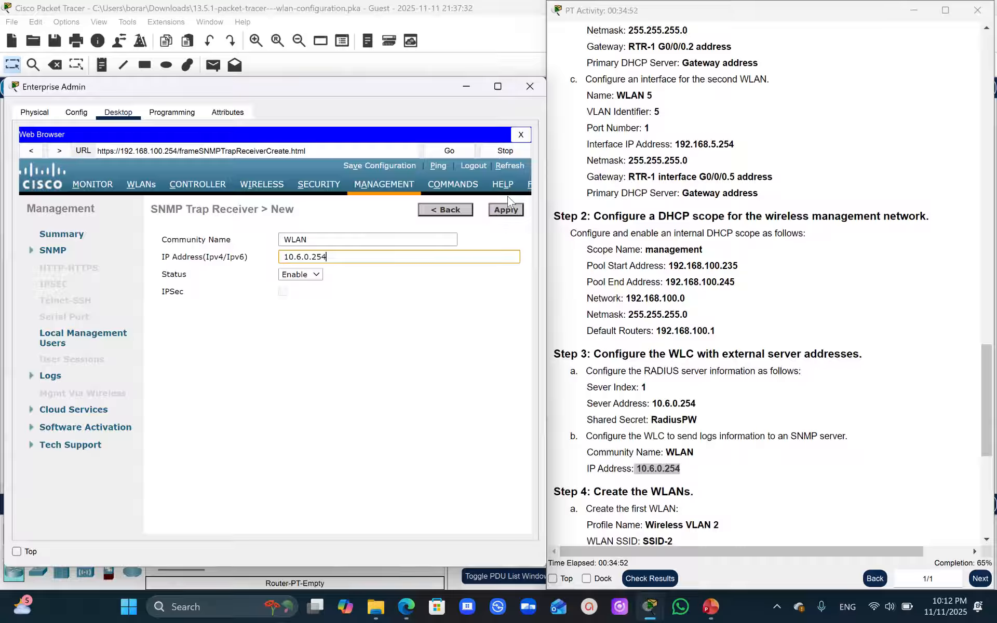
left_click(506, 211)
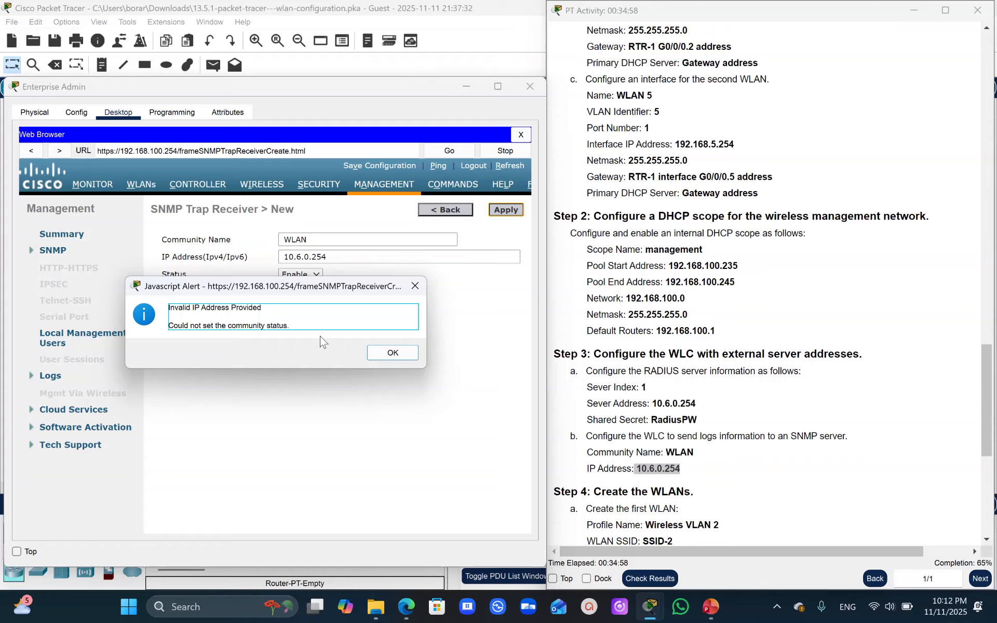
left_click(384, 353)
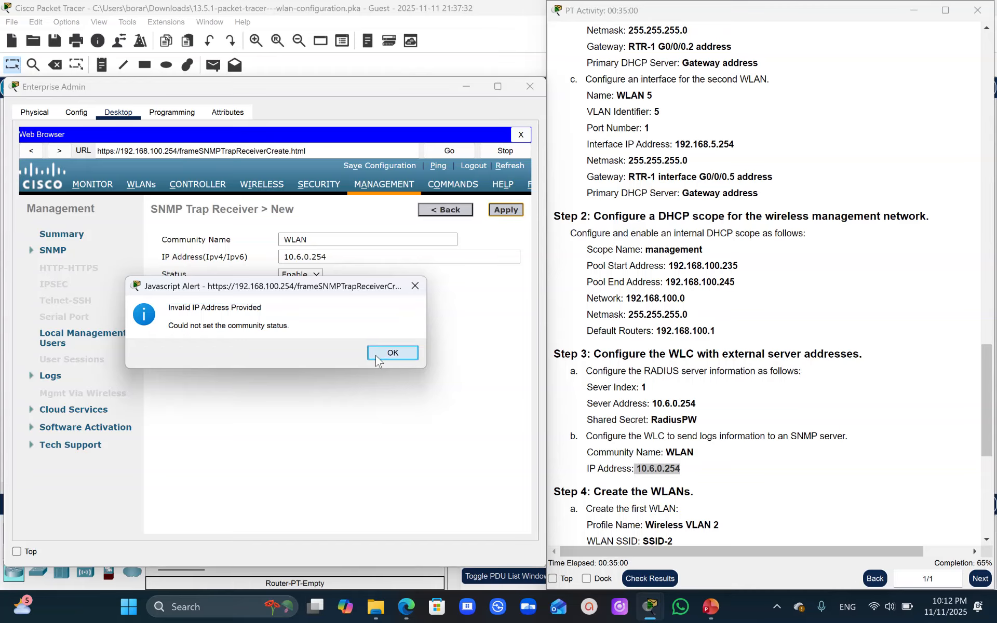
- Remove the leading spaces from the trap receiver's IP address and community name, and apply the entry
left_click(285, 257)
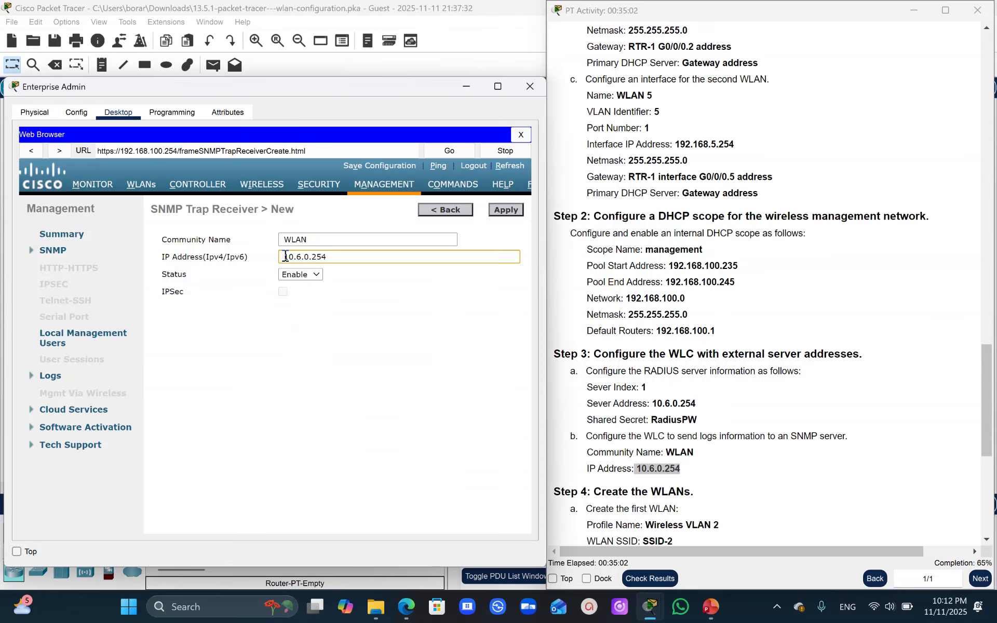
left_click(506, 210)
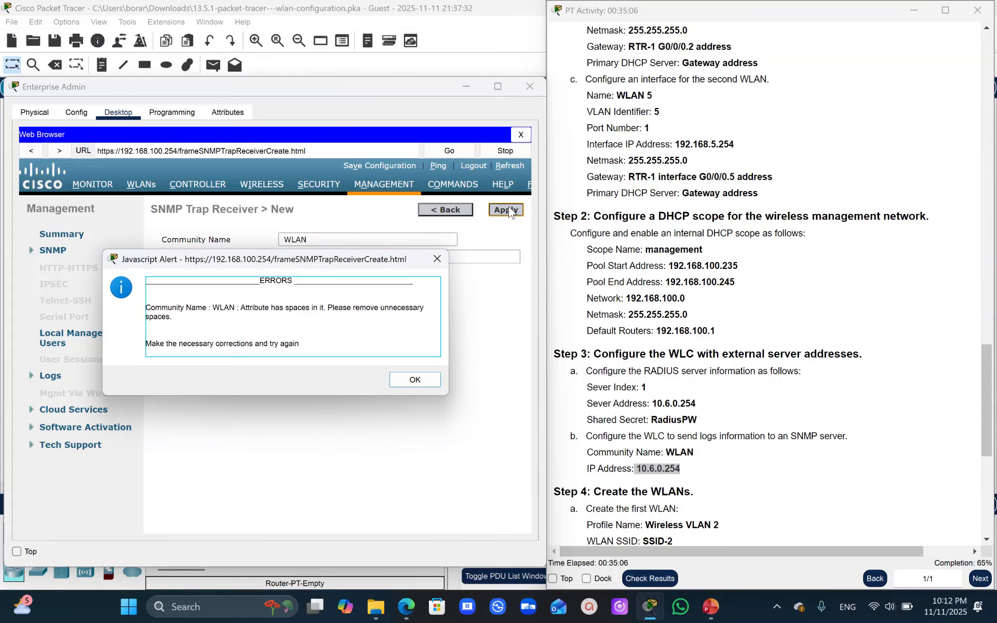
left_click(414, 379)
left_click(287, 237)
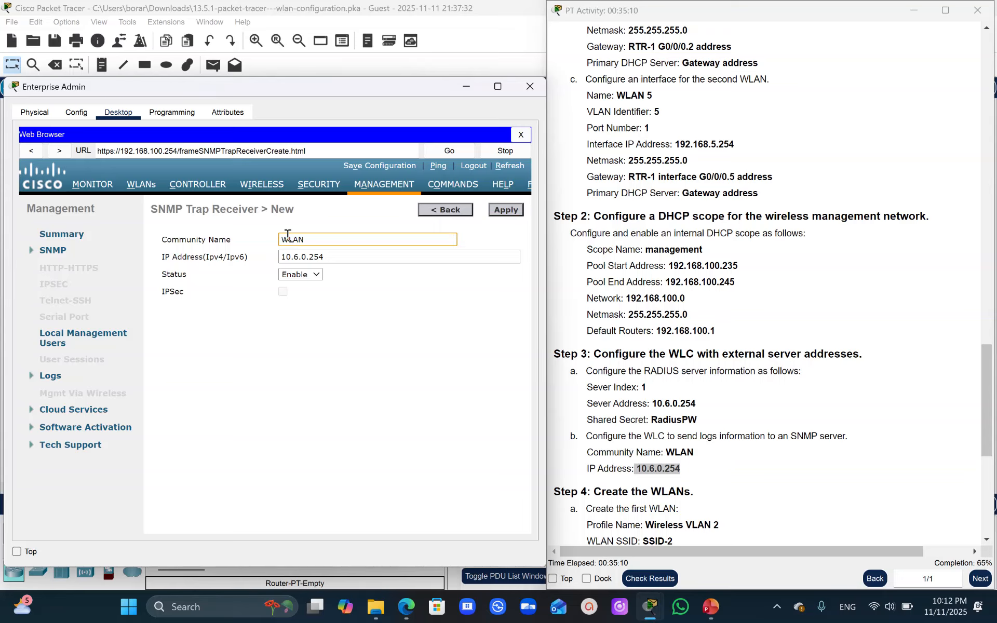
left_click(507, 210)
left_click(507, 213)
- Return to the list of SNMP trap receivers to check the new entry
left_click(437, 212)
left_click(433, 207)
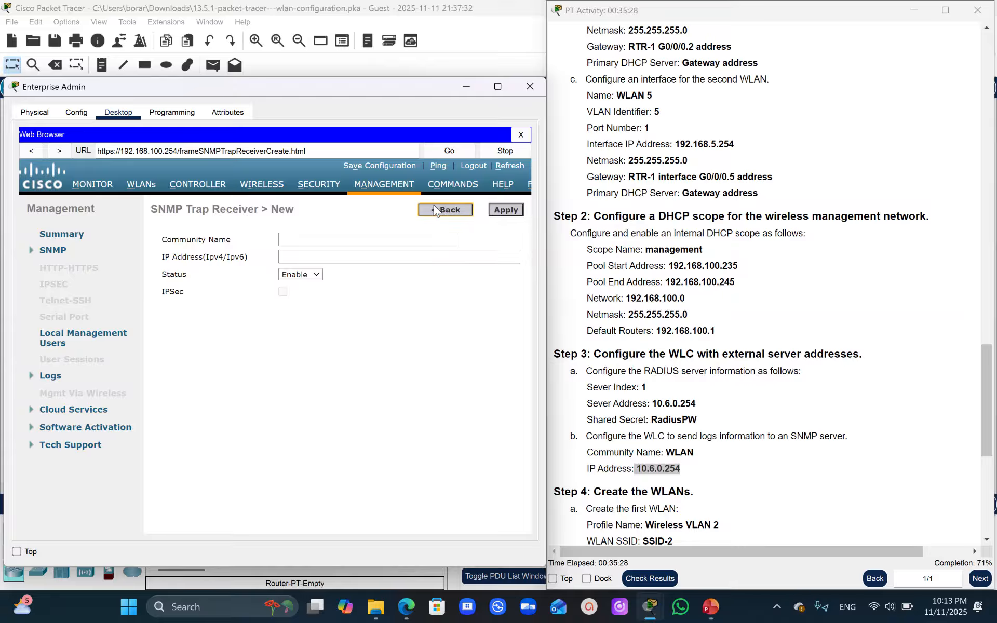
left_click(49, 253)
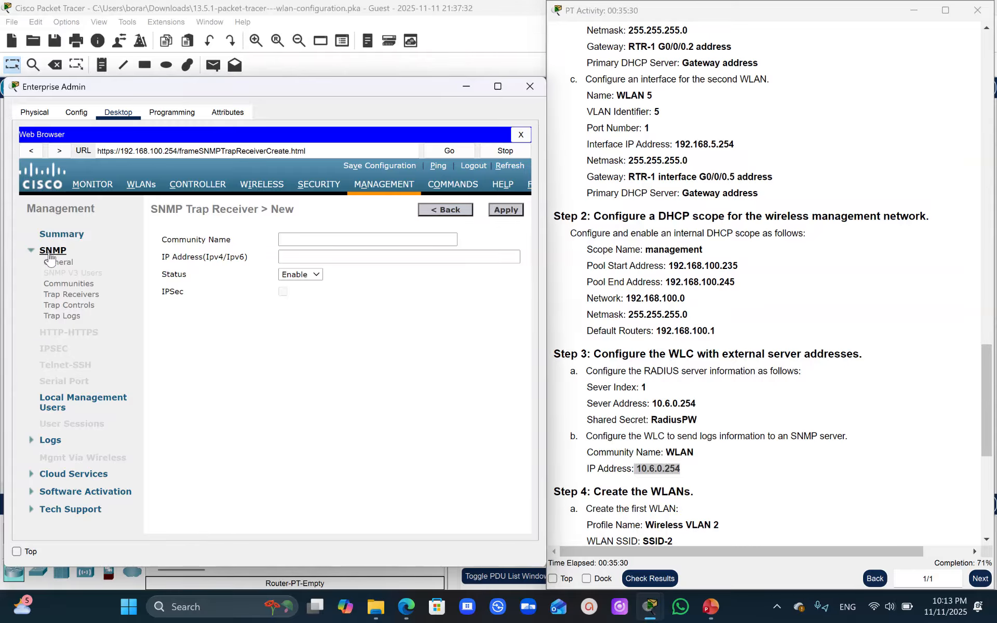
left_click(55, 294)
left_click(62, 295)
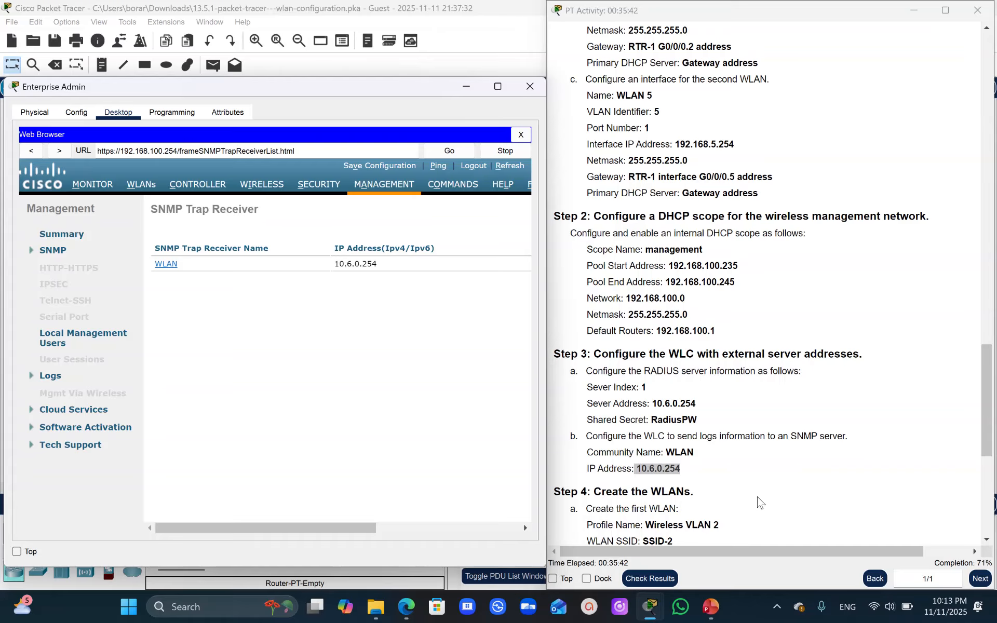
- Start a new entry of type WLAN in the controller's WLAN list
left_click_drag(980, 372, 939, 386)
left_click_drag(848, 550, 803, 551)
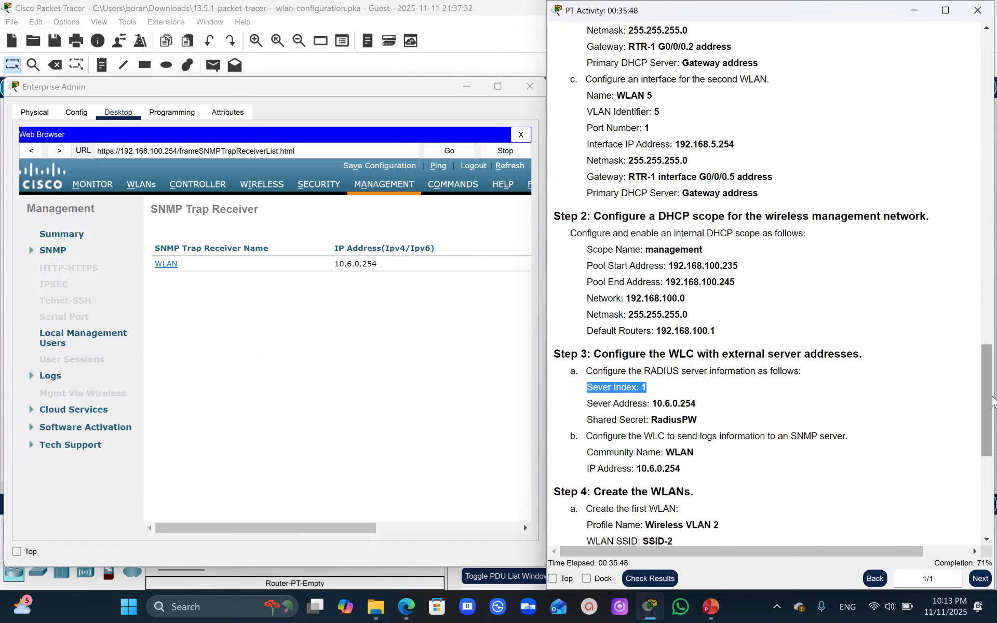
left_click_drag(991, 390, 991, 439)
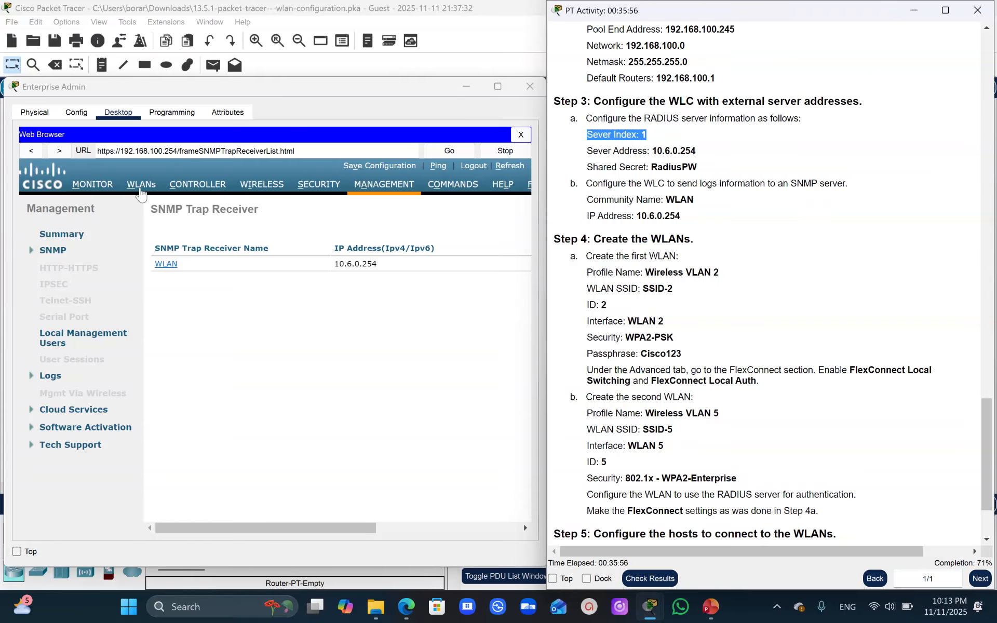
left_click(141, 185)
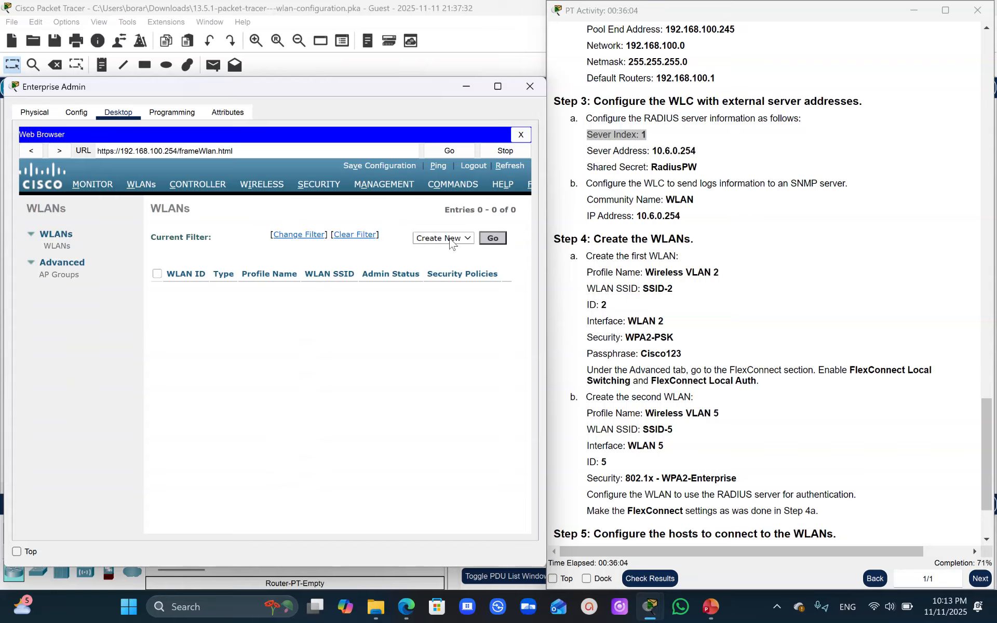
left_click(493, 239)
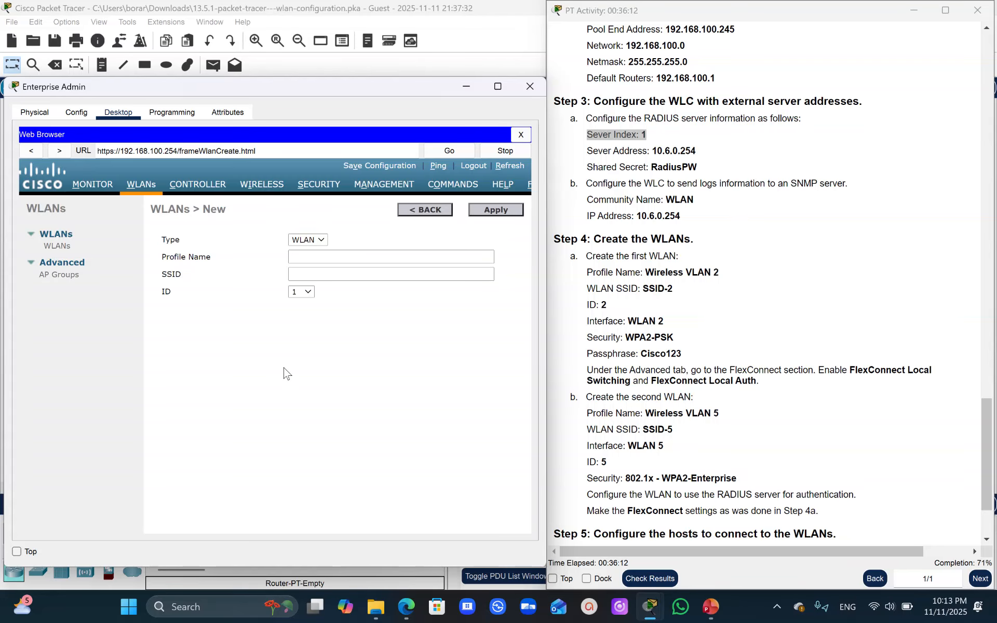
left_click(322, 241)
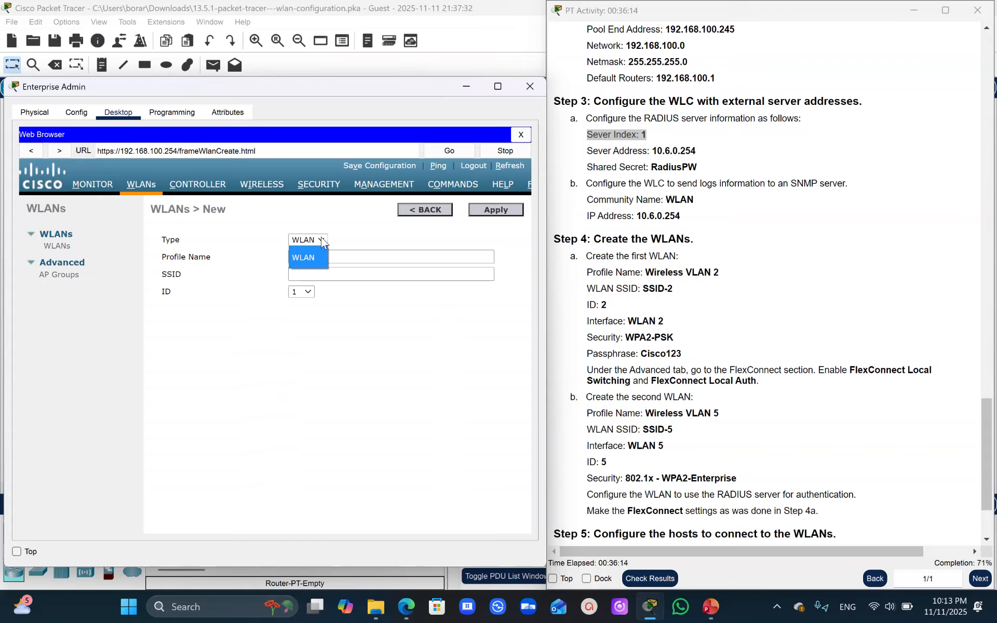
left_click(322, 242)
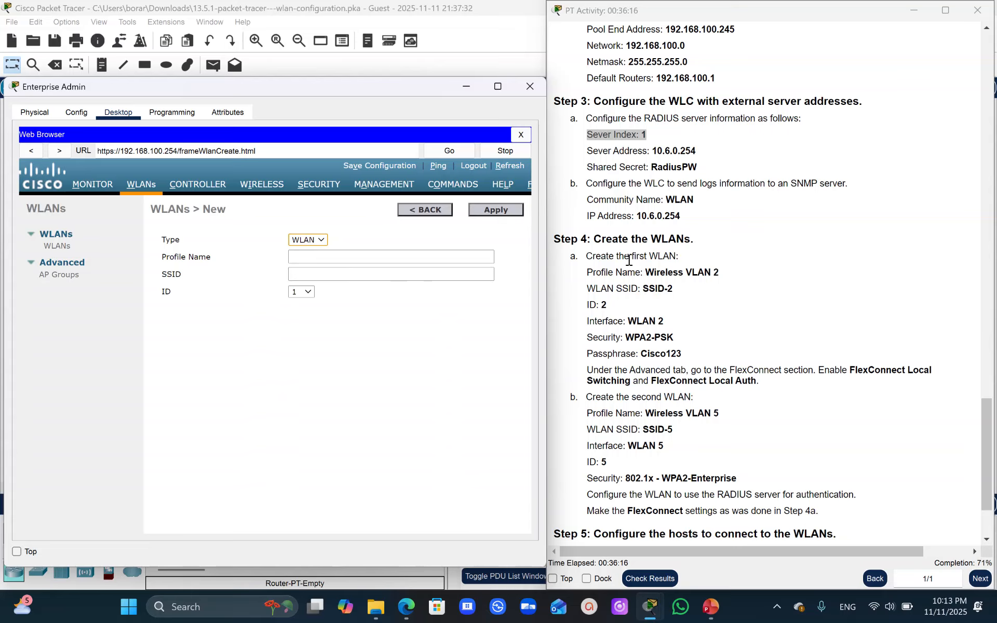
- Create the first WLAN with profile name Wireless VLAN 2, SSID SSID-2 and ID 2
left_click_drag(720, 272, 649, 276)
key("ctrl+c")
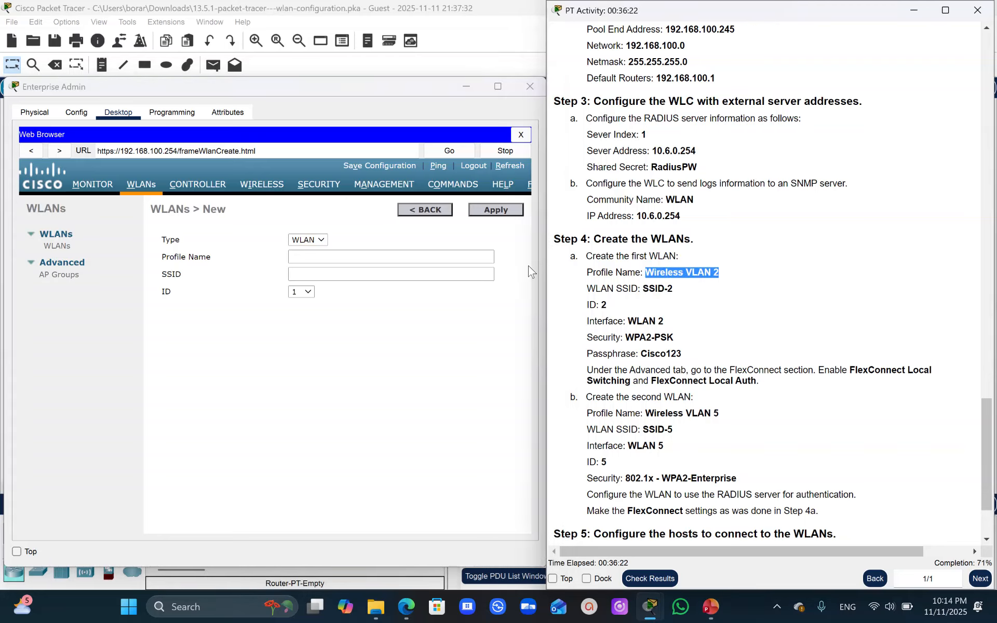
left_click(314, 257)
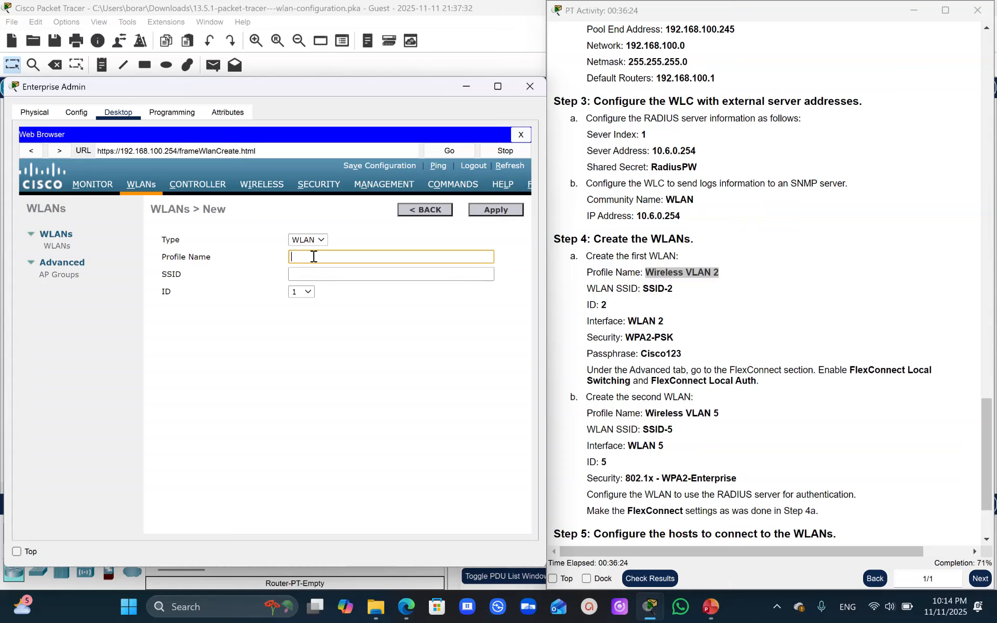
key("ctrl+v")
left_click(672, 283)
left_click_drag(672, 284, 642, 286)
key("ctrl+c")
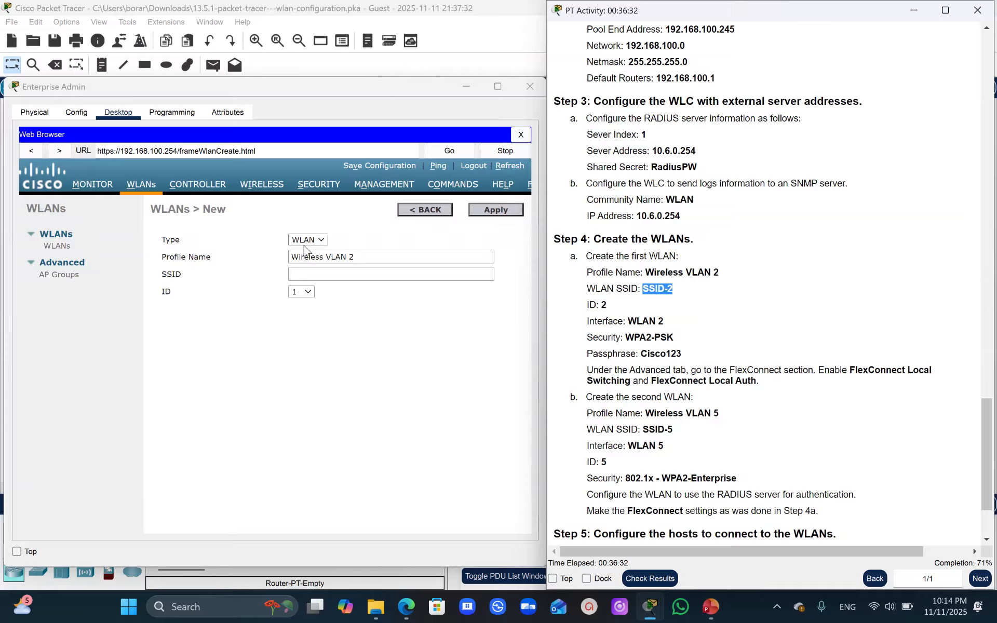
left_click(299, 275)
key("ctrl+v")
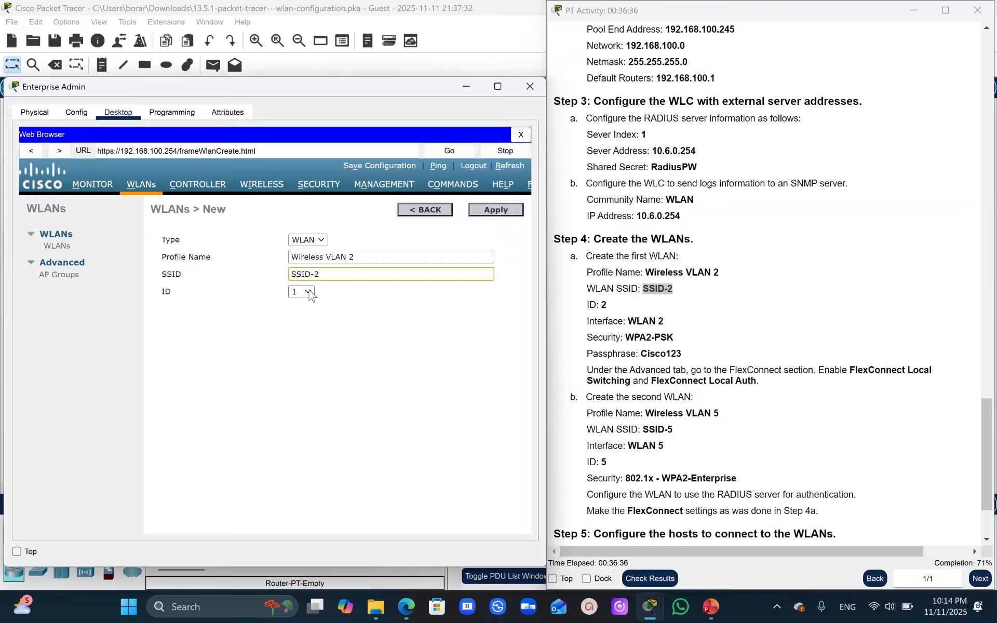
left_click(309, 292)
left_click(298, 331)
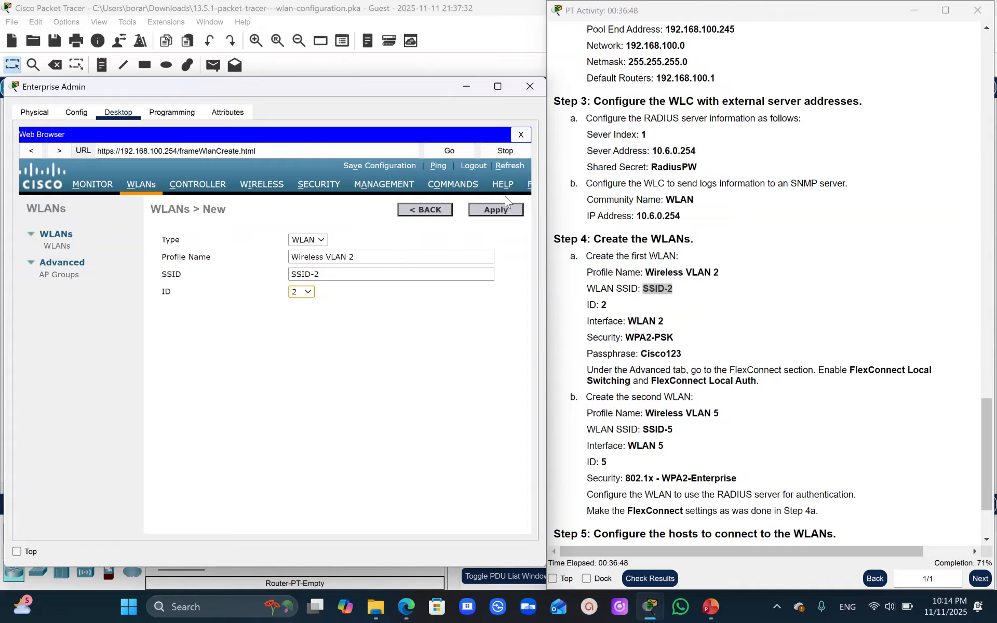
left_click(490, 212)
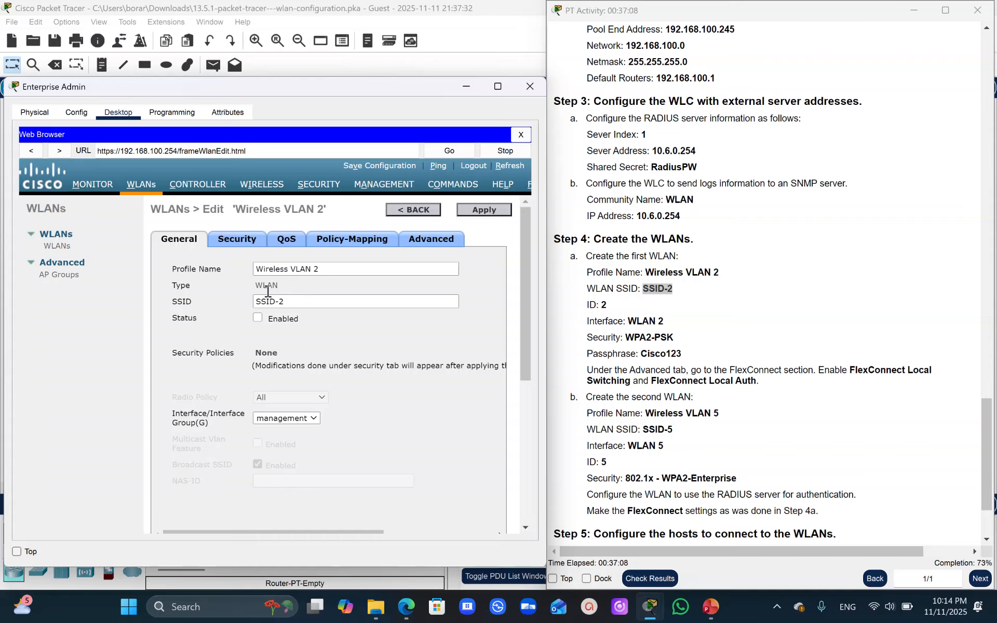
- Enable the Wireless VLAN 2 WLAN, assign it to the WLAN 2 interface, and apply the general settings
left_click(258, 318)
left_click(304, 418)
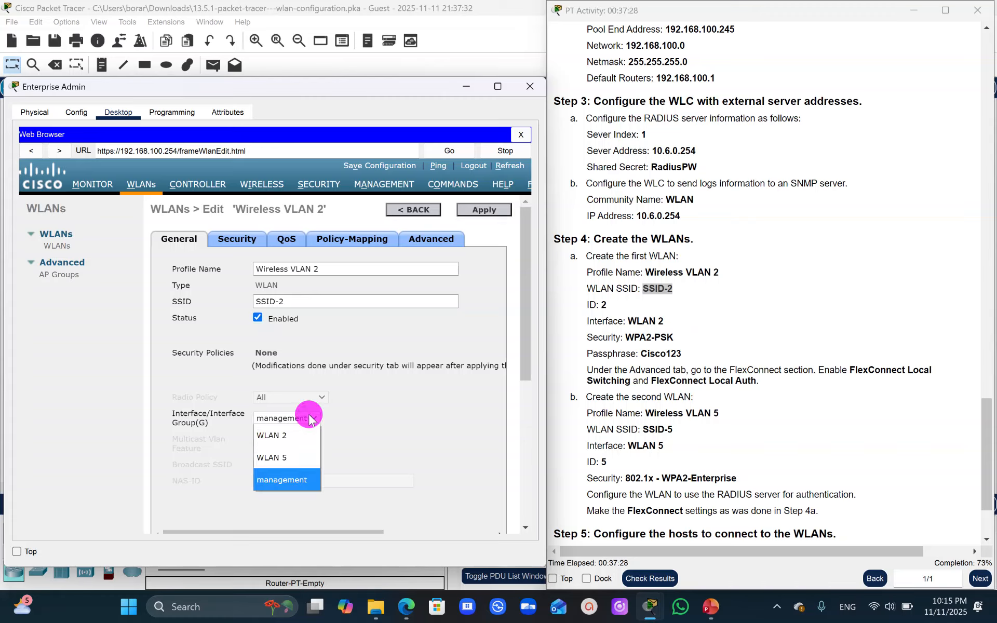
left_click(271, 435)
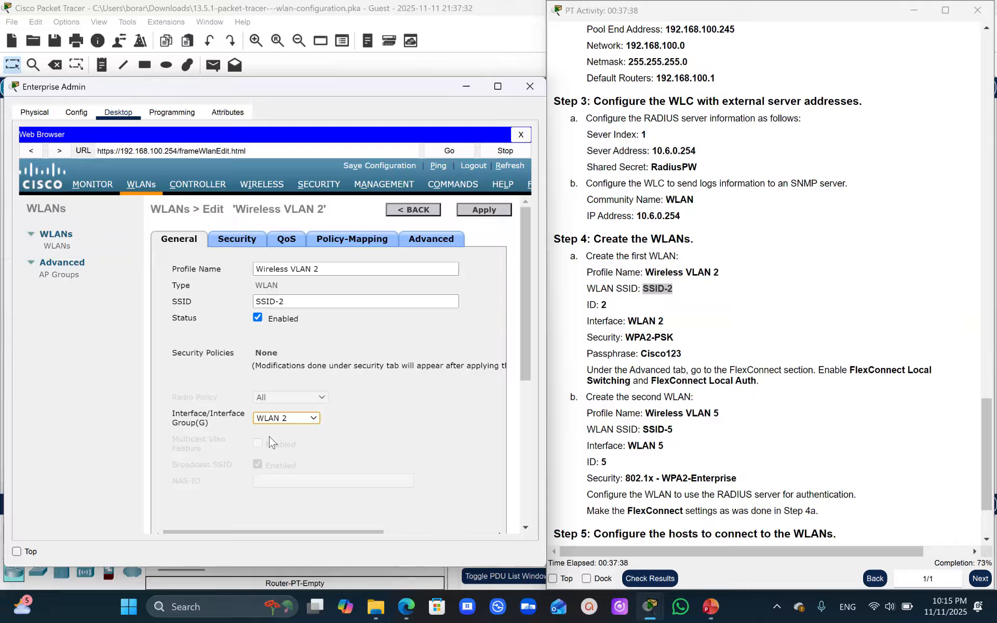
left_click(484, 209)
left_click_drag(526, 307, 543, 258)
- Set the Layer 2 security of Wireless VLAN 2 to WPA+WPA2 and enable the WPA2 policy
left_click(235, 237)
left_click(242, 245)
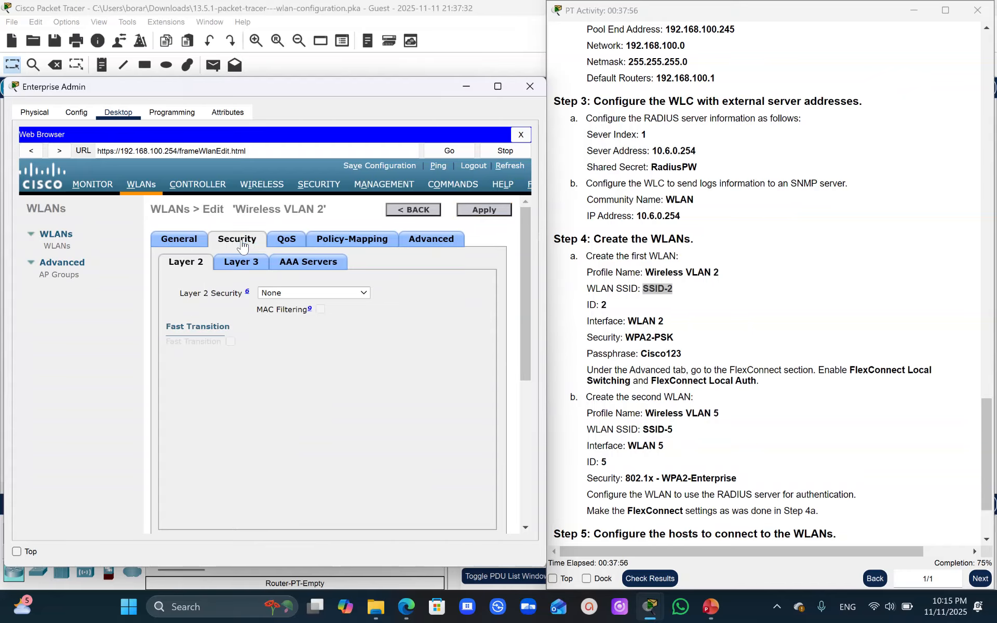
left_click(331, 292)
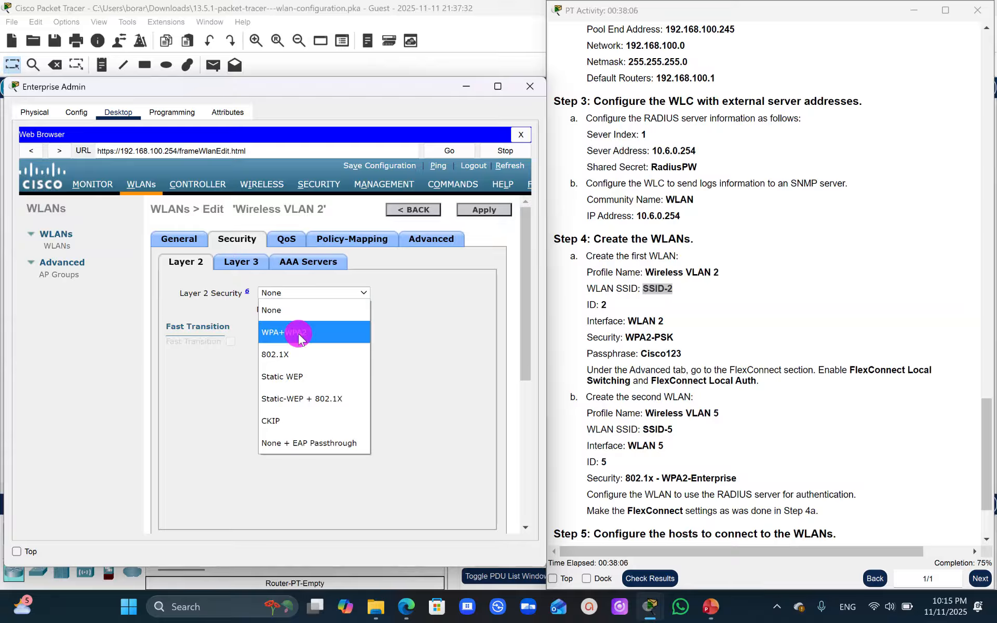
left_click(299, 335)
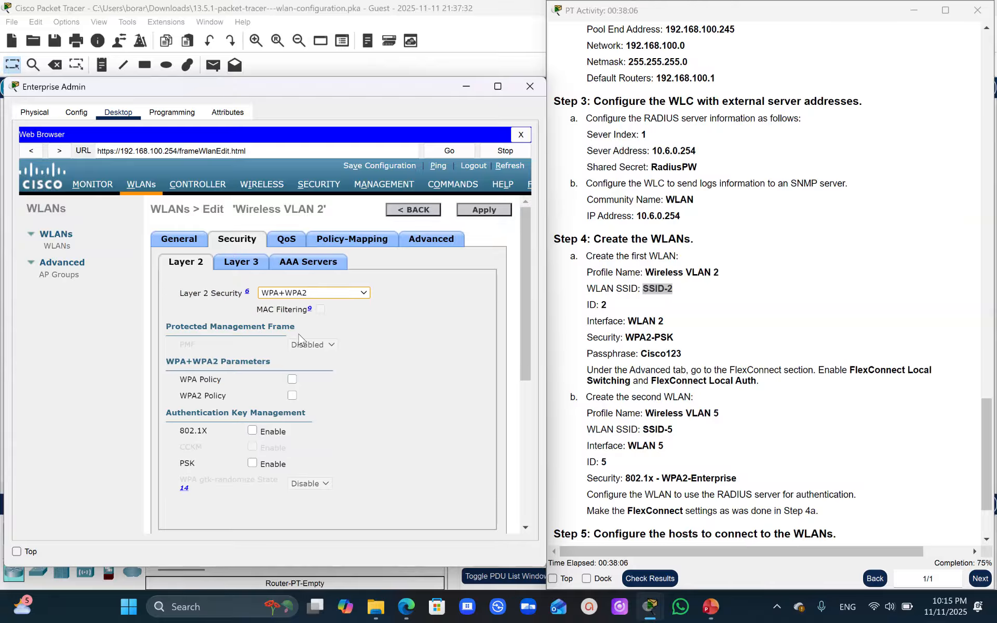
left_click(292, 397)
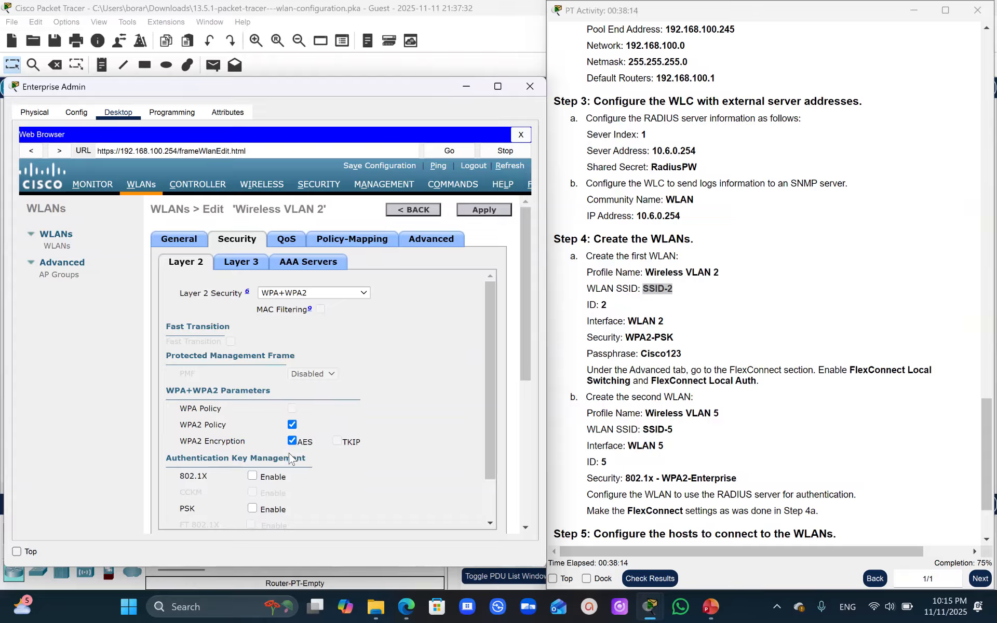
- Enable PSK key management for Wireless VLAN 2, enter the WLAN passphrase from the instructions, and apply the security settings
left_click(486, 373)
left_click_drag(486, 374, 487, 397)
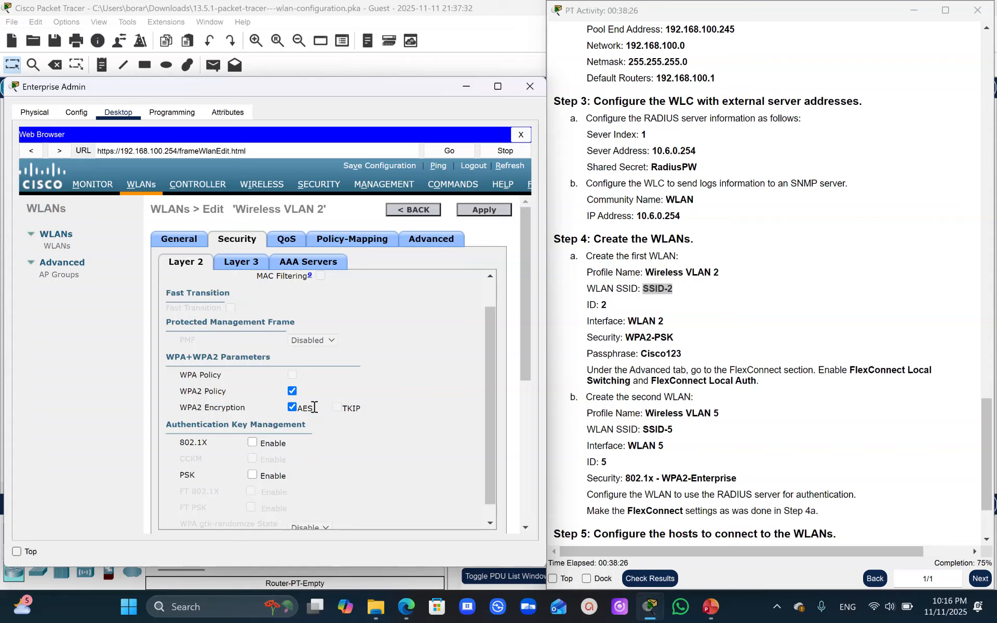
left_click(252, 475)
left_click_drag(488, 358, 497, 421)
left_click(244, 479)
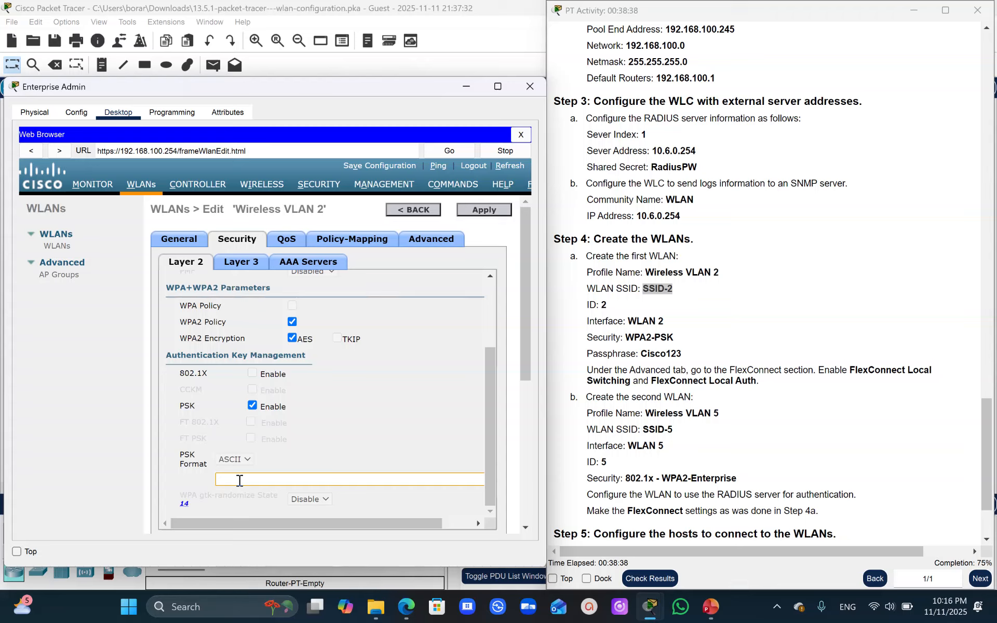
type("Cis")
key("BackSpace")
type("sco123")
left_click_drag(493, 385, 501, 457)
left_click(485, 211)
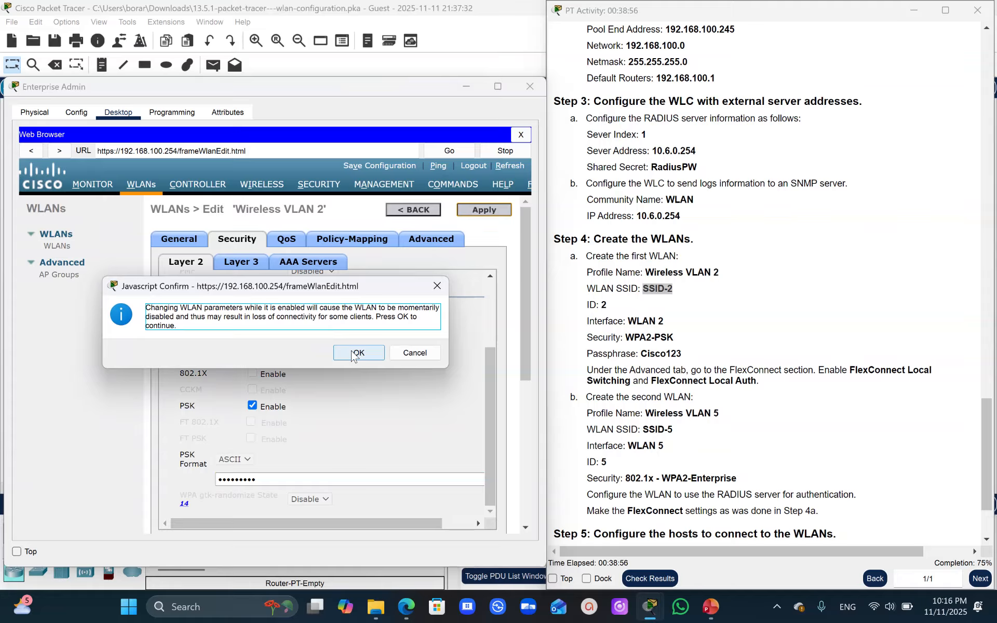
left_click(352, 354)
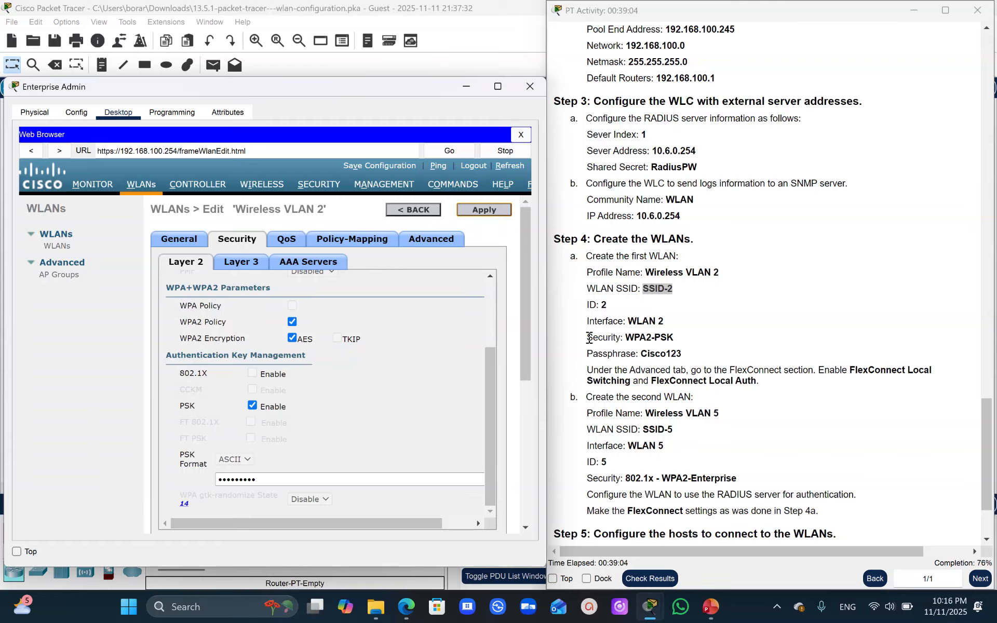
- Enable FlexConnect Local Switching and FlexConnect Local Auth for Wireless VLAN 2, and apply the changes
left_click(439, 239)
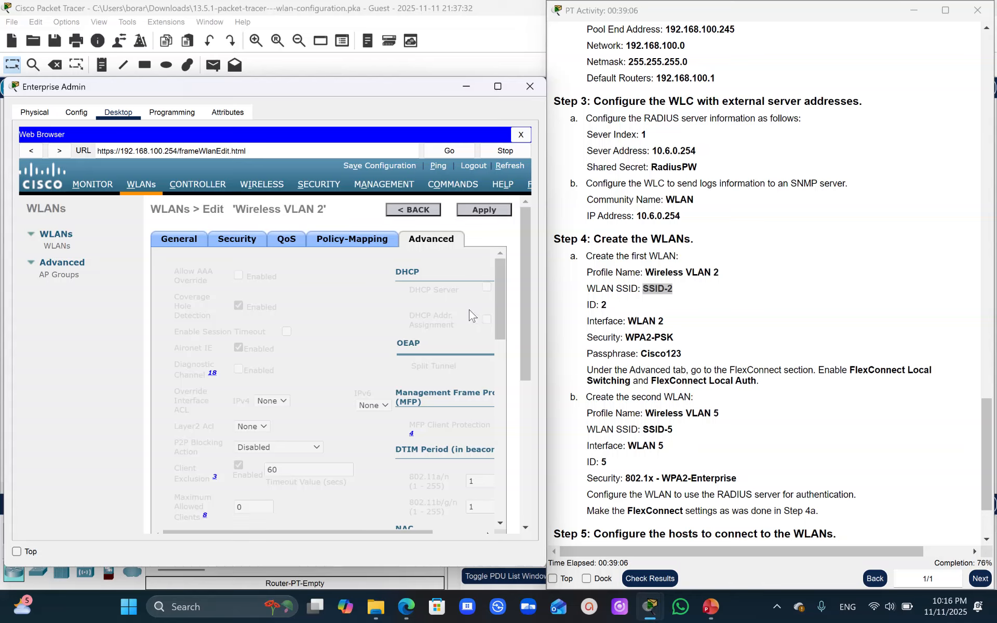
left_click(503, 310)
left_click_drag(503, 310, 521, 265)
left_click(435, 239)
left_click(500, 269)
left_click_drag(501, 271, 492, 395)
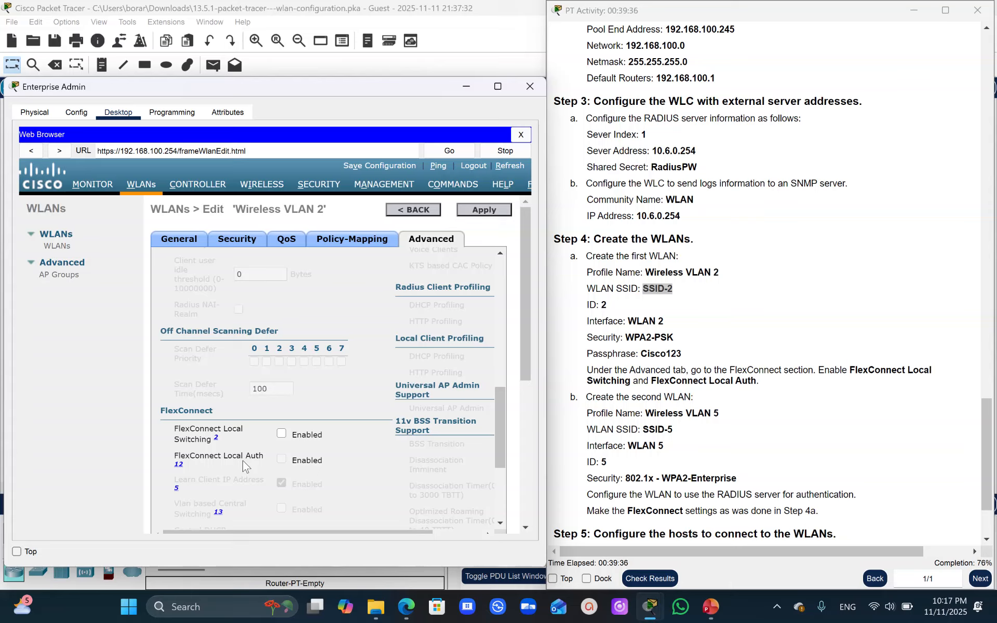
left_click(281, 435)
left_click(281, 459)
left_click_drag(527, 335, 542, 301)
left_click(486, 210)
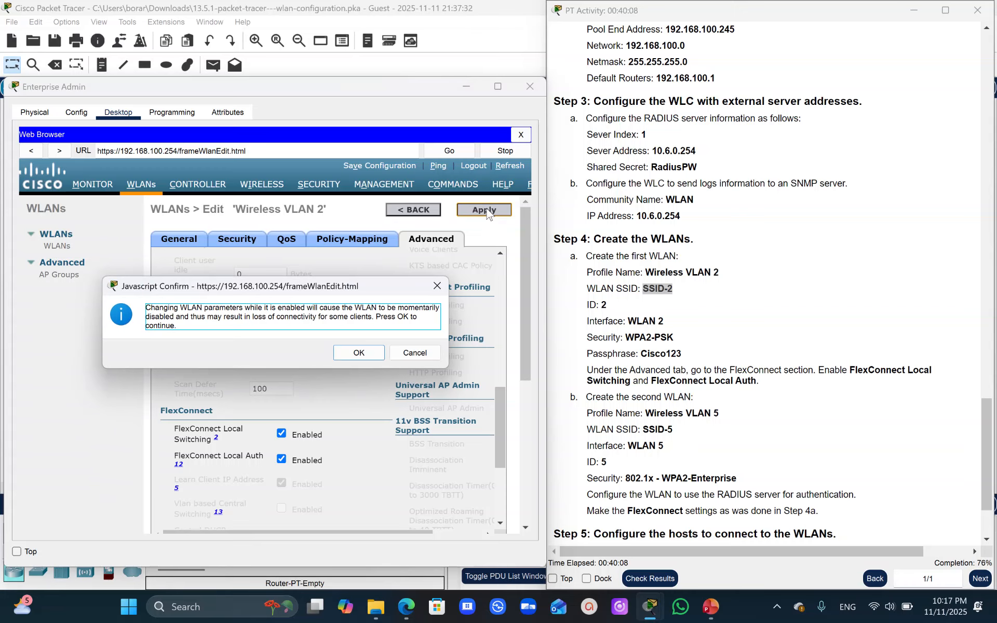
left_click(351, 354)
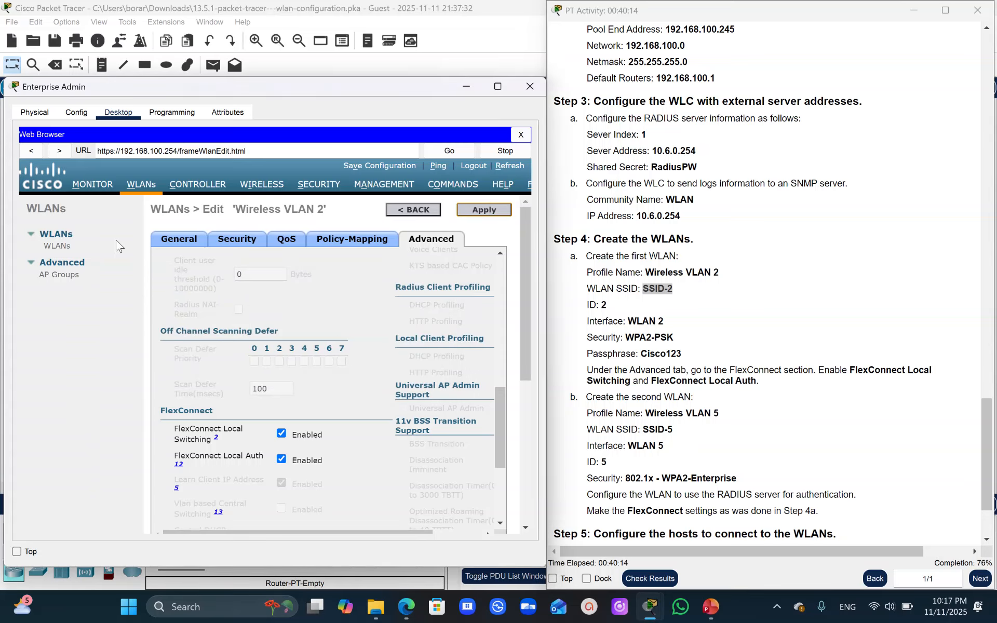
- Return to the WLAN list and check the admin status and security policies of the Wireless VLAN 2 entry
left_click(56, 246)
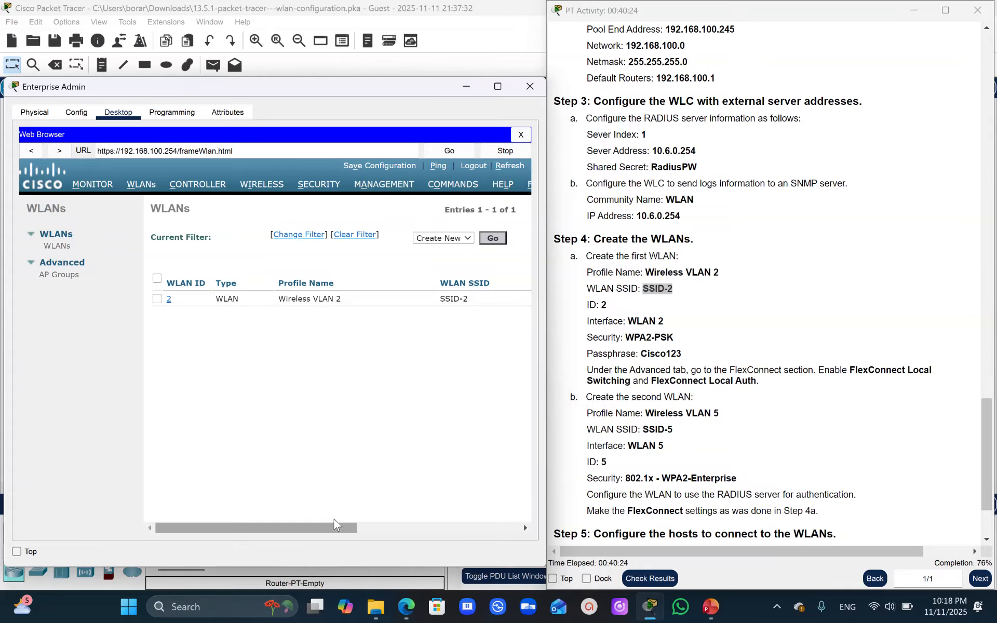
left_click_drag(293, 522, 482, 475)
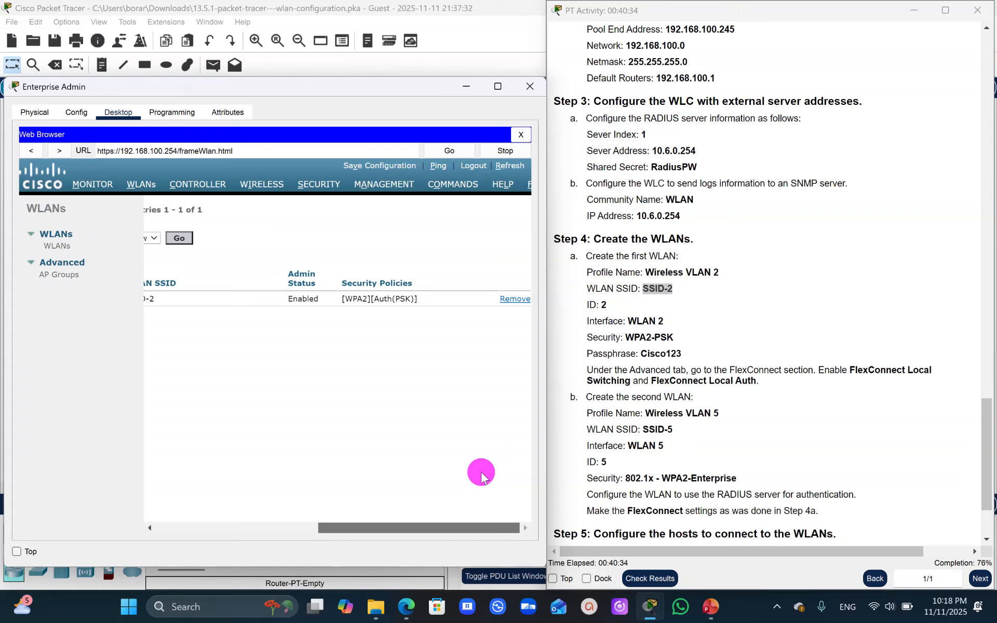
left_click_drag(481, 474, 197, 485)
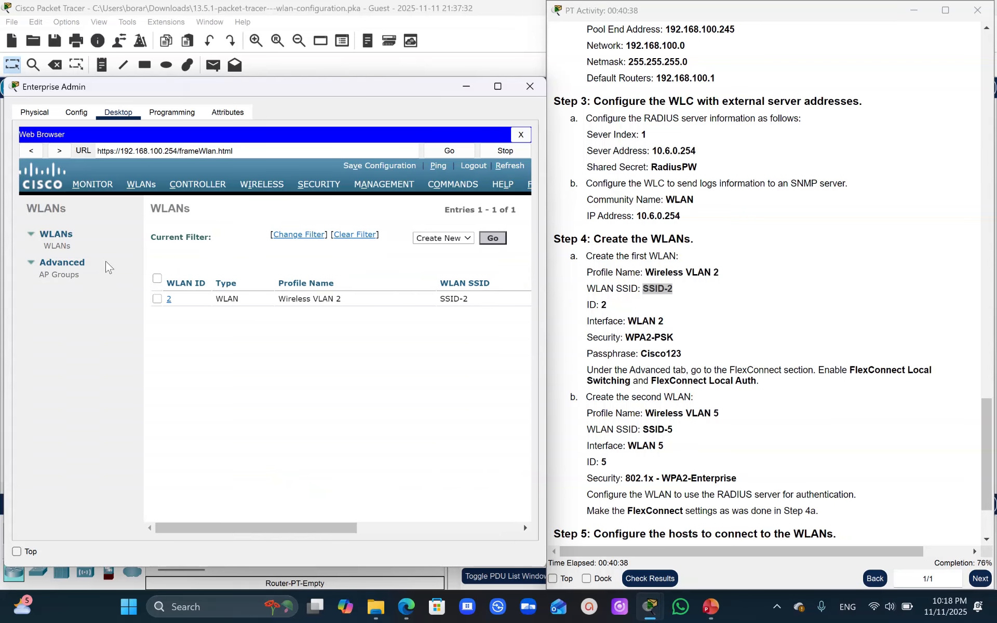
- Create the second WLAN with profile name Wireless VLAN 5, SSID SSID-5 and ID 5
left_click(491, 239)
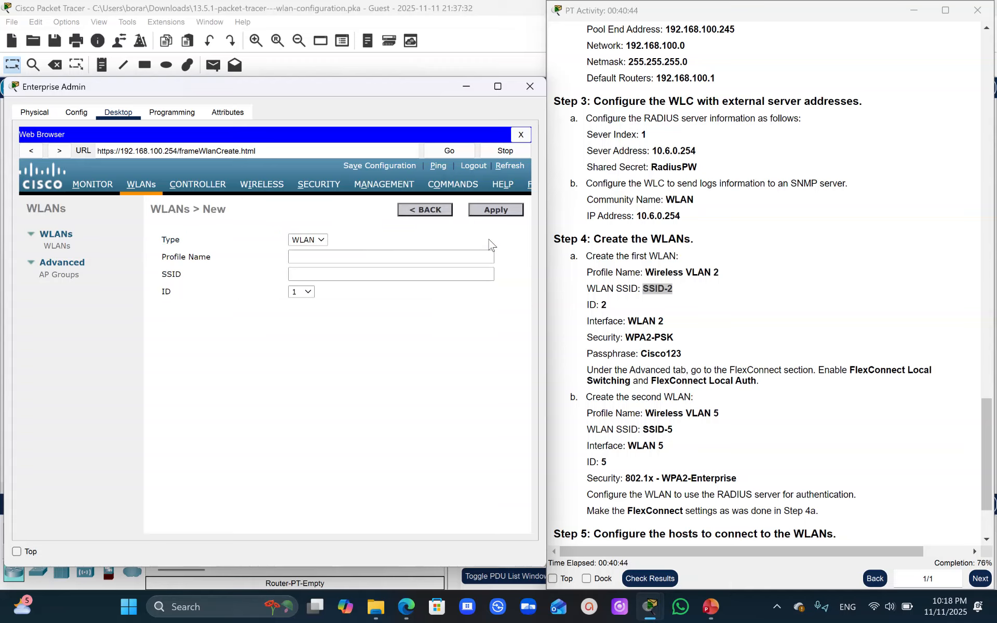
left_click(722, 415)
left_click_drag(721, 415, 646, 411)
key("ctrl+c")
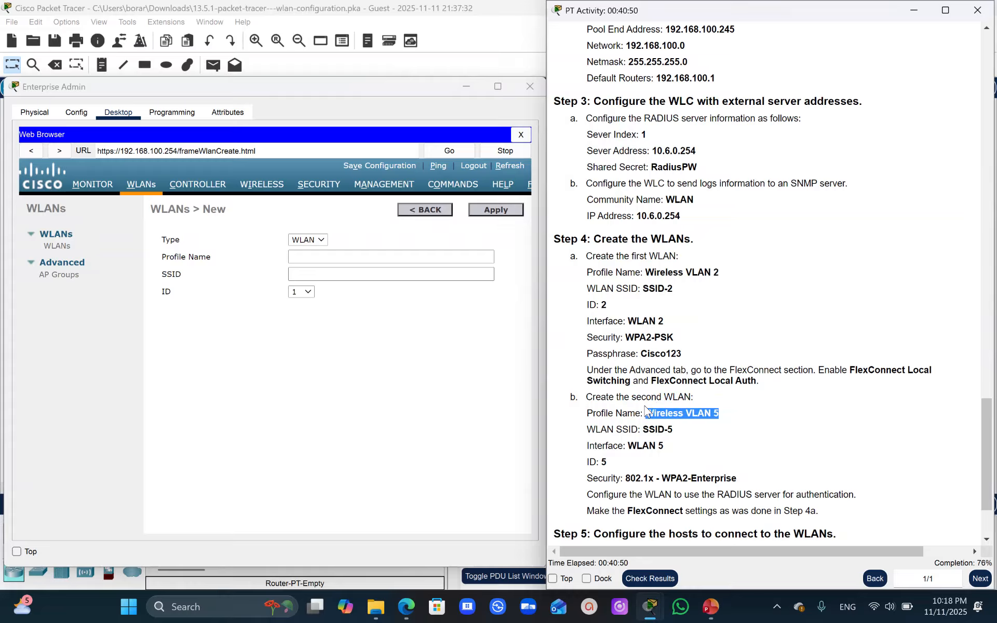
left_click(307, 257)
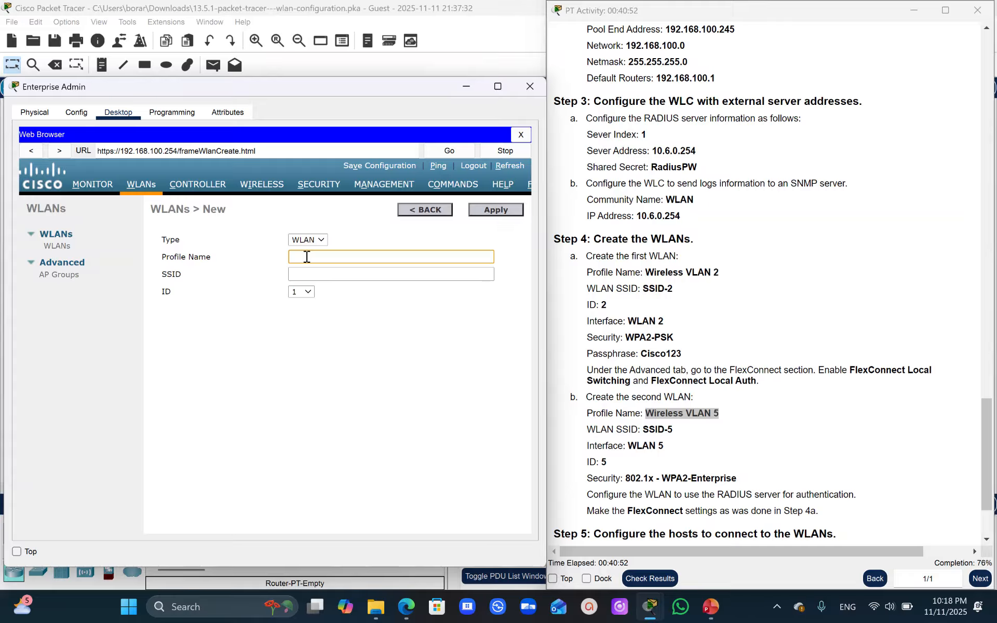
key("ctrl+v")
left_click_drag(675, 436, 642, 431)
key("ctrl+c")
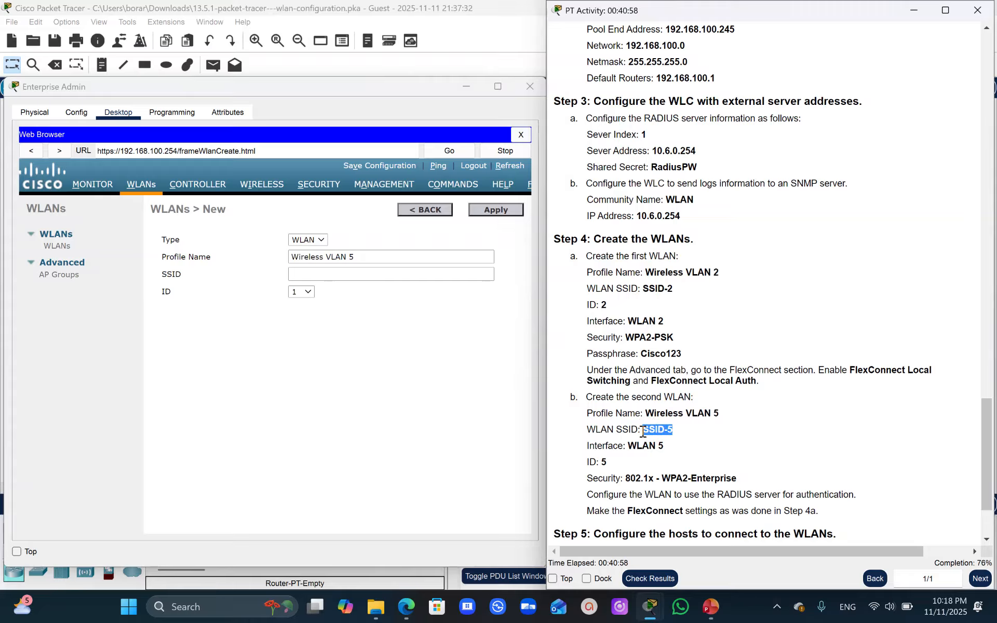
left_click(320, 276)
key("ctrl+v")
left_click(307, 291)
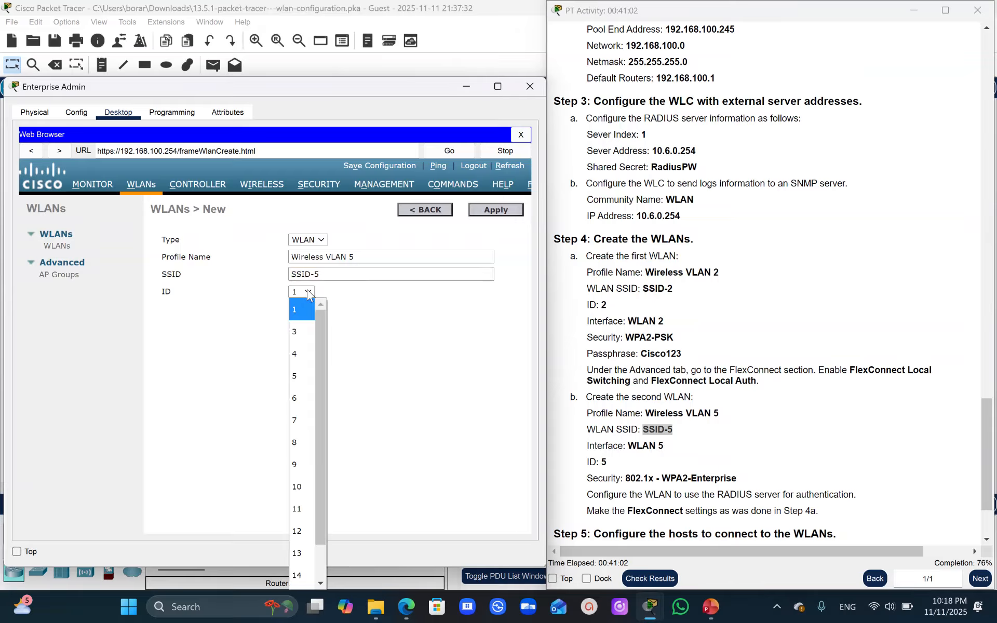
left_click(301, 377)
left_click(492, 211)
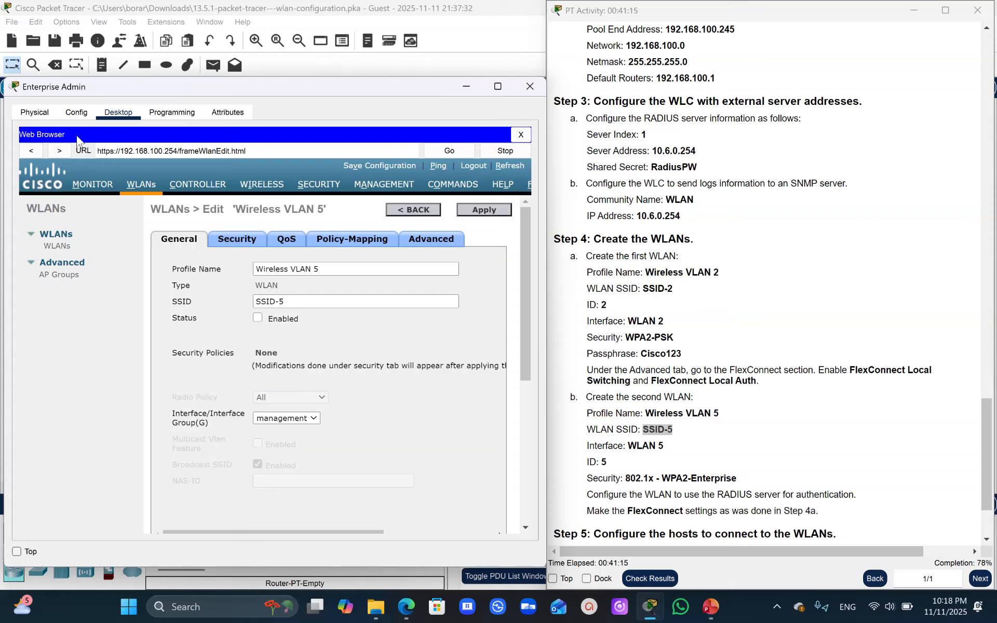
- Set Wireless VLAN 5's Layer 2 security to WPA+WPA2 with WPA2 Policy and 802.1X key management enabled
left_click(237, 239)
left_click(315, 295)
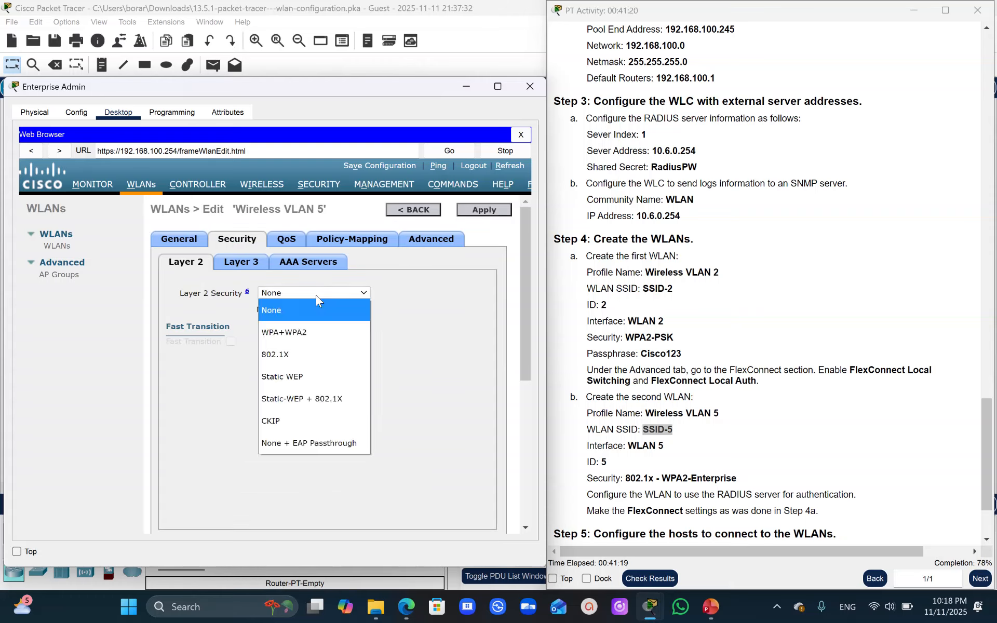
left_click(307, 335)
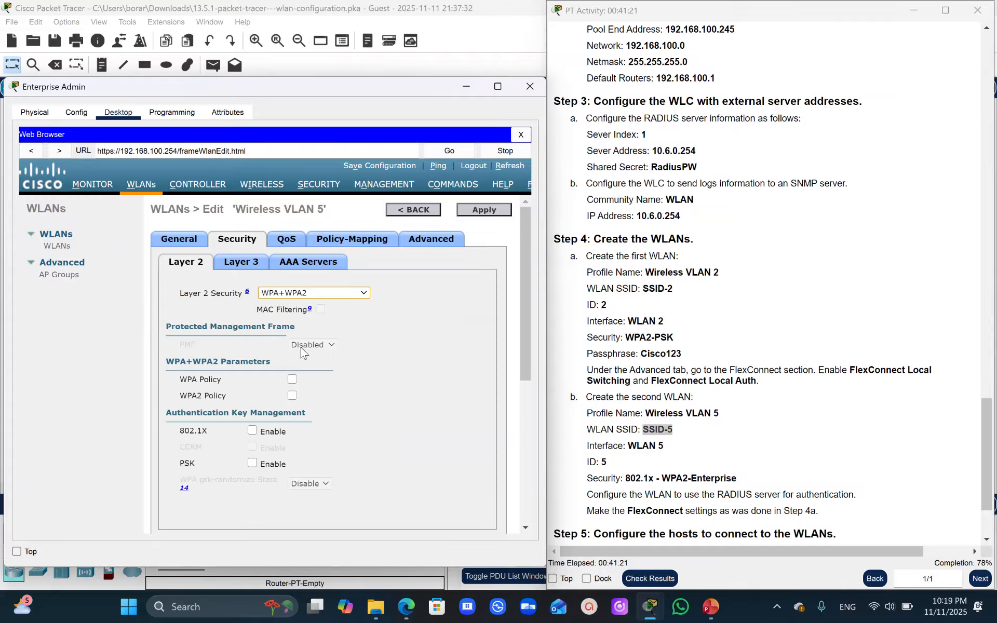
left_click(292, 395)
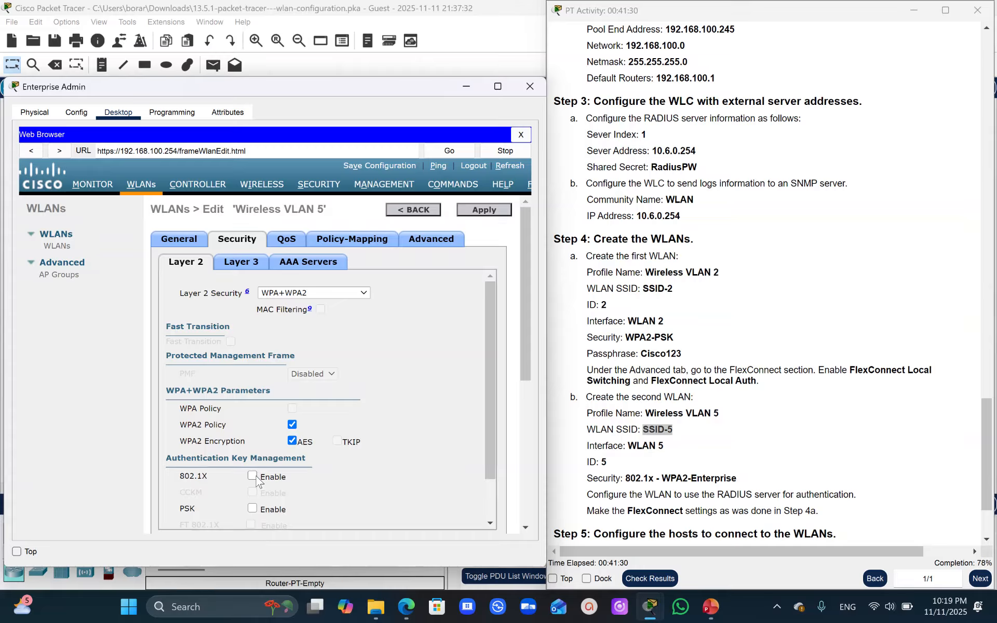
left_click(254, 478)
mouse_move(491, 343)
left_mouse_down()
mouse_move(512, 403)
mouse_move(507, 353)
left_mouse_up()
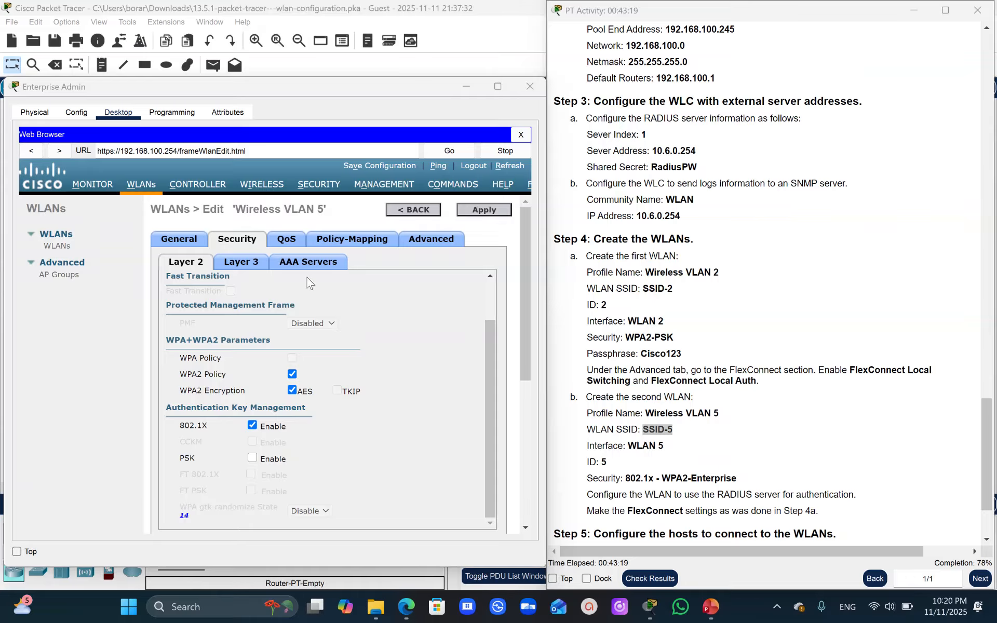
- Select the RADIUS server at 10.6.0.254, port 1812, as authentication server 1 for Wireless VLAN 5 and apply the changes
left_click(312, 266)
left_click(310, 343)
left_click(287, 379)
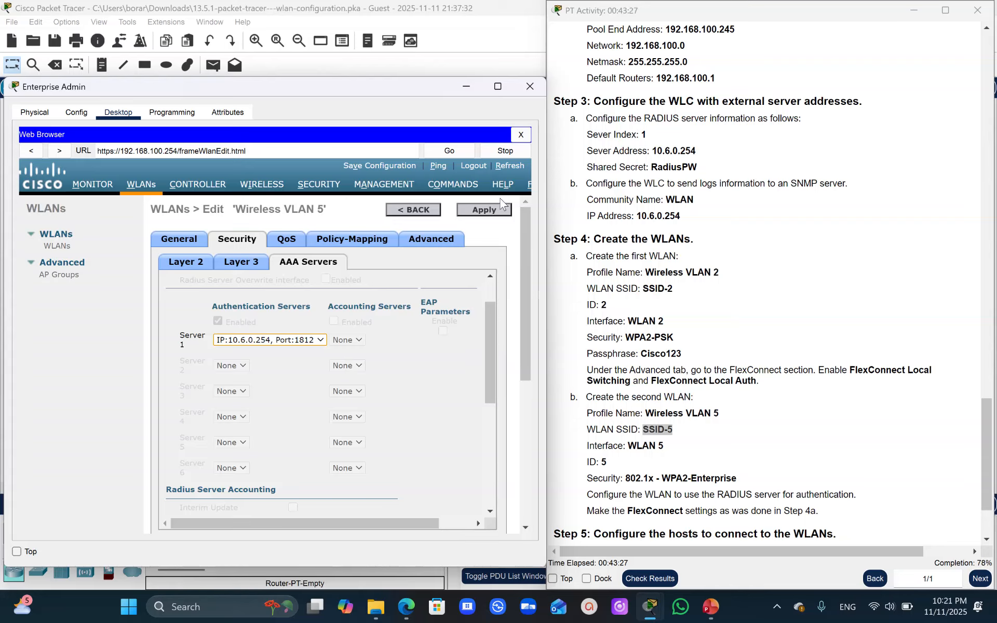
left_click_drag(491, 318, 525, 241)
left_click(484, 210)
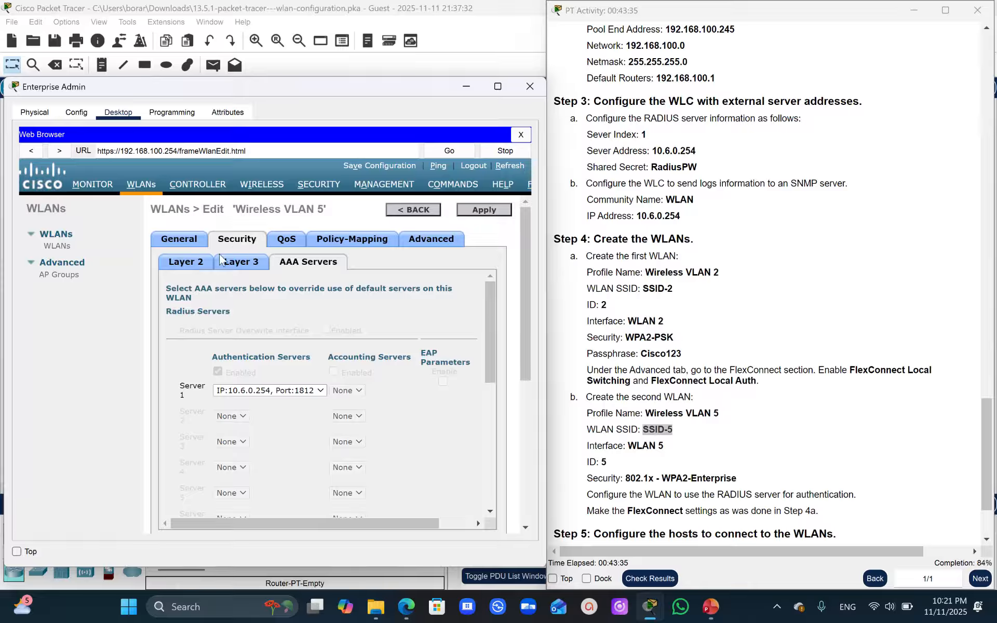
- Assign the WLAN 5 interface to Wireless VLAN 5 in its general settings, apply the change and accept the connectivity warning
left_click(202, 264)
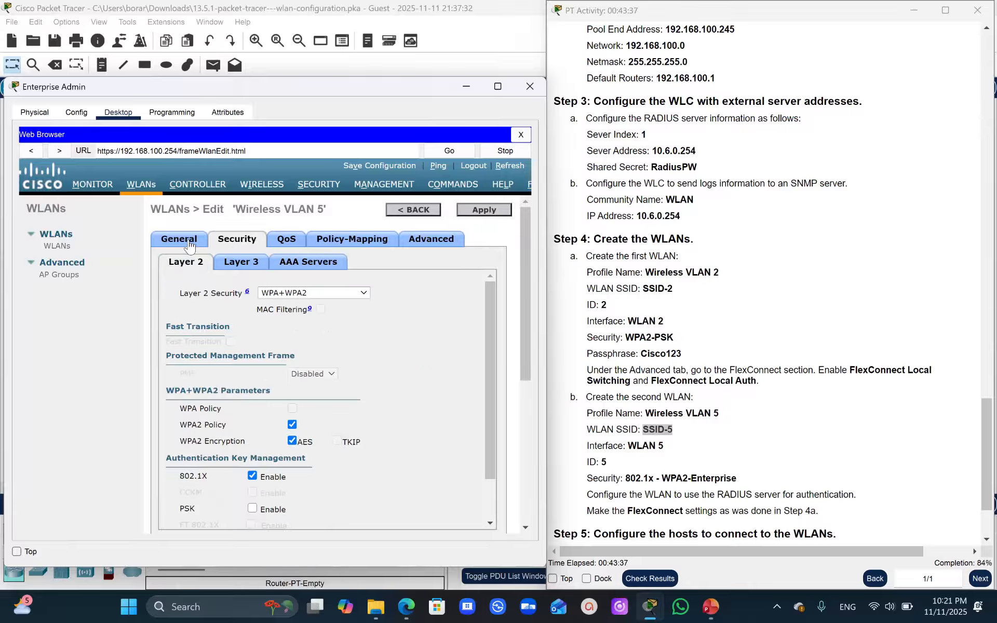
left_click(185, 242)
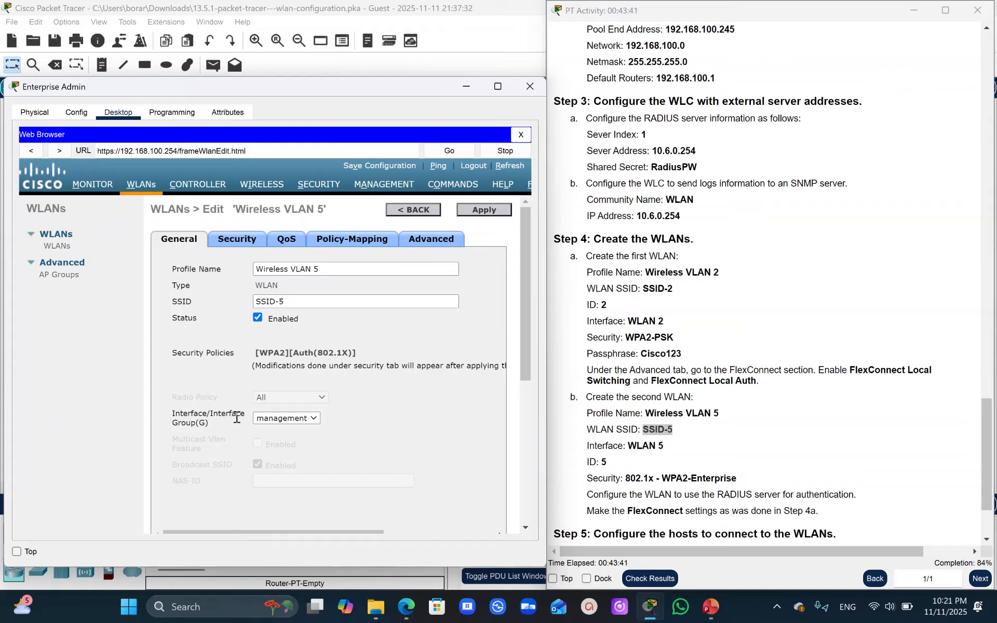
left_click(315, 423)
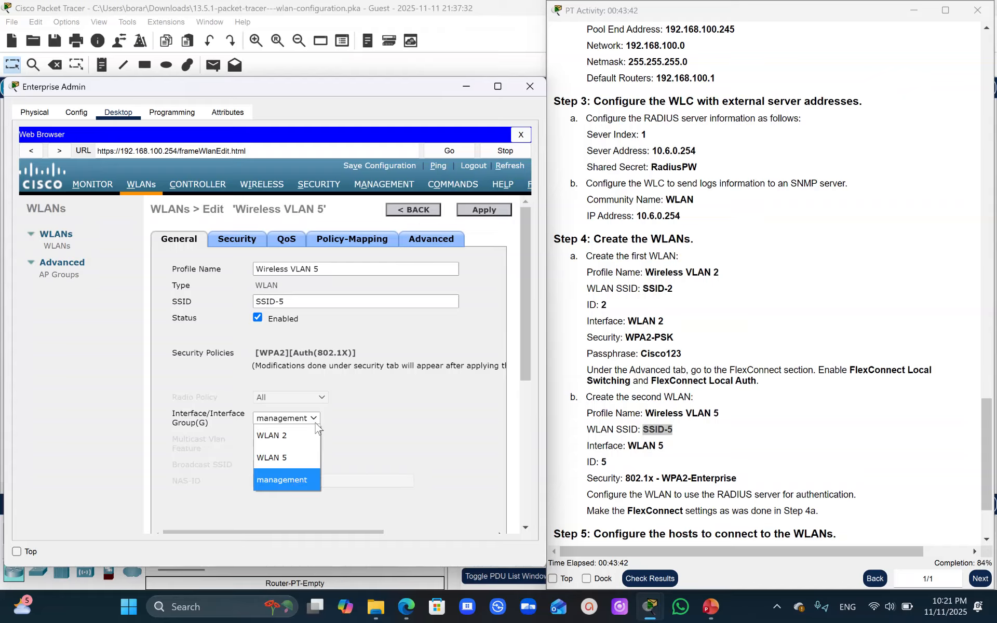
left_click(288, 459)
left_click(486, 210)
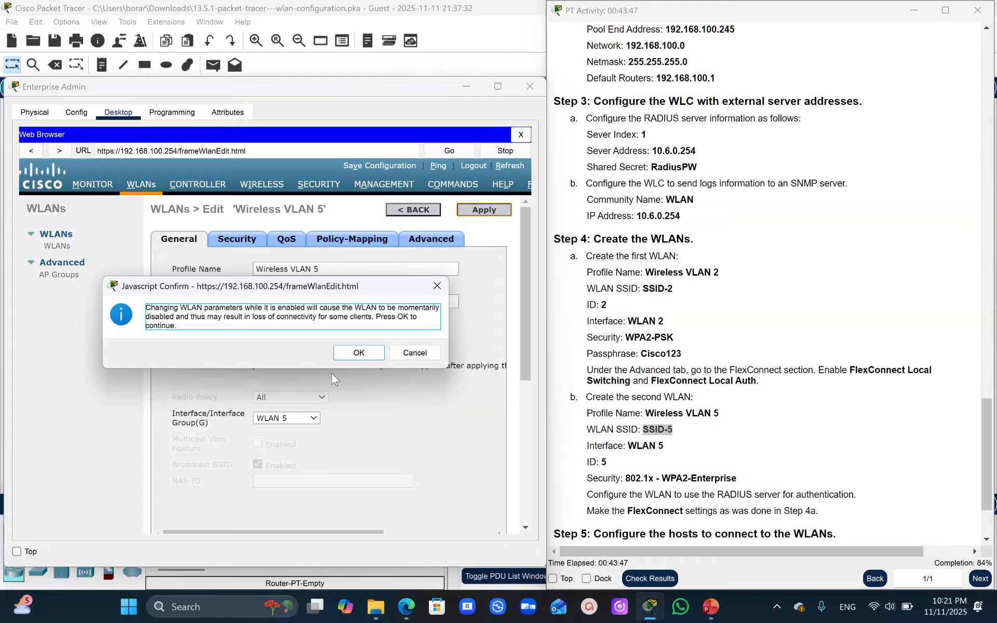
left_click(357, 355)
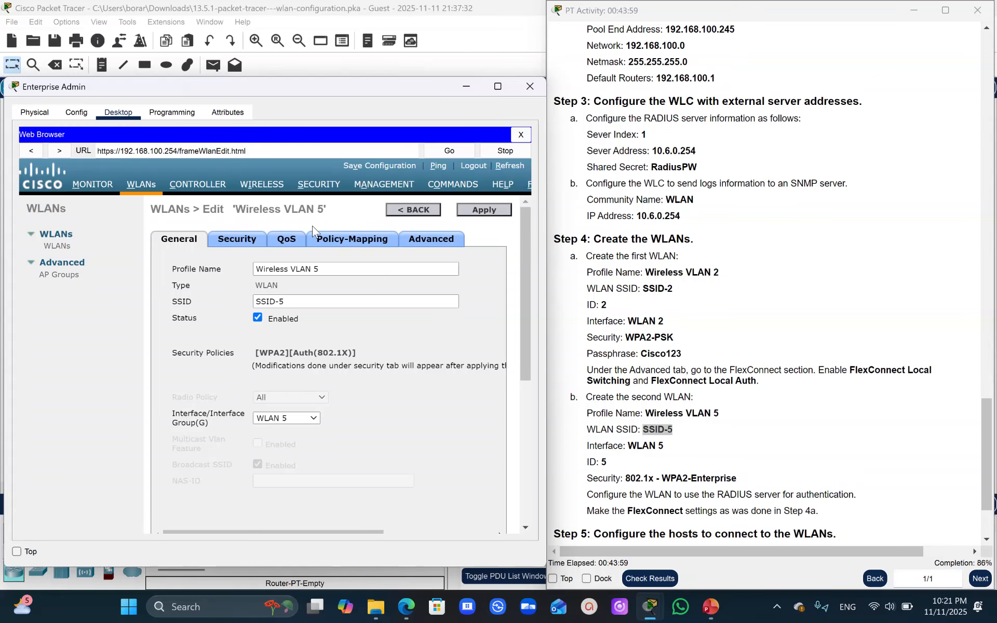
- Enable FlexConnect Local Switching and FlexConnect Local Auth for Wireless VLAN 5, and apply the changes
left_click(241, 238)
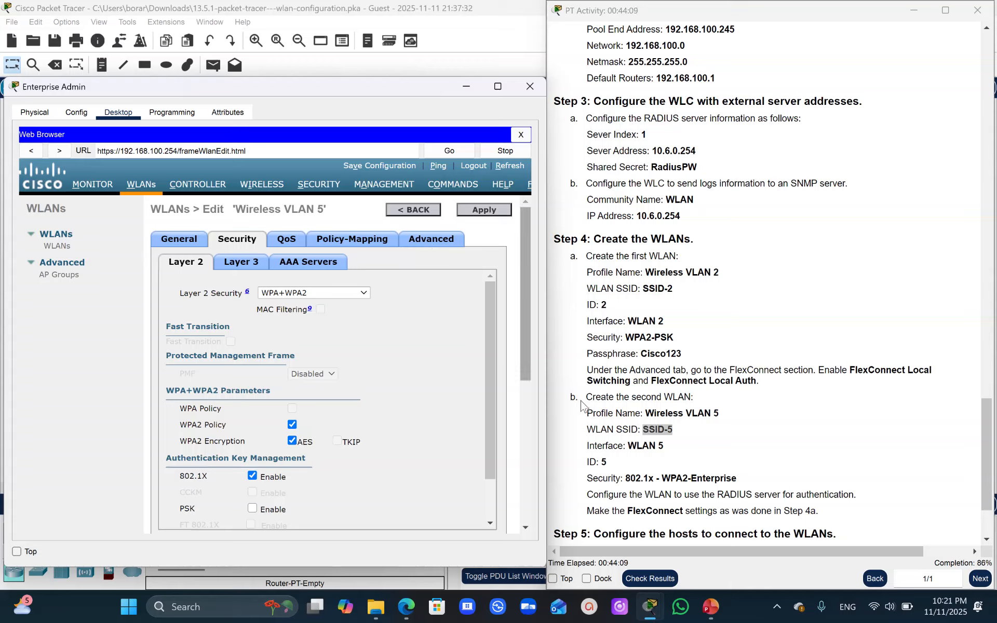
left_click(445, 240)
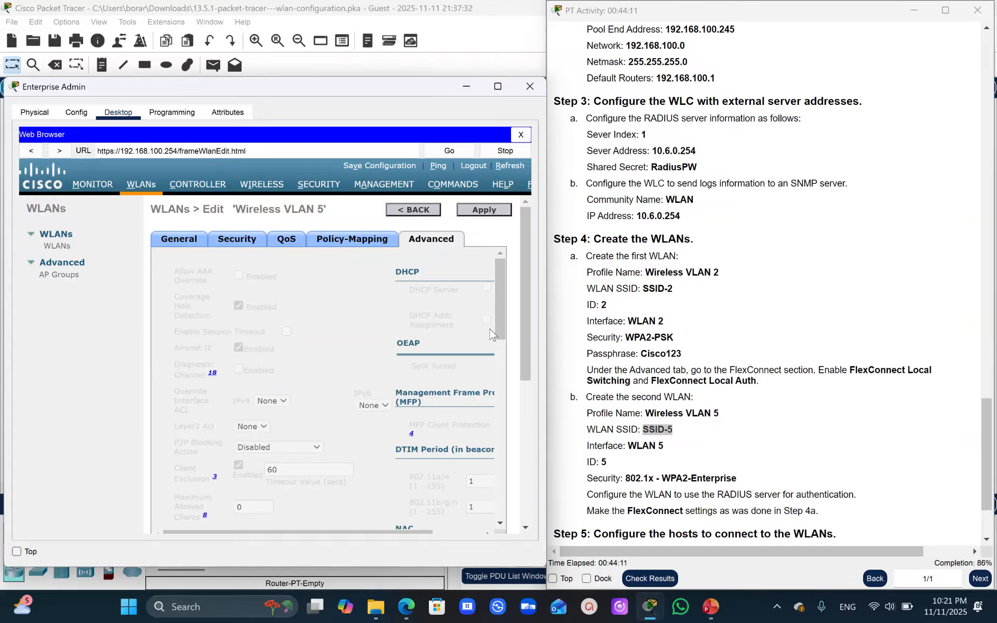
left_click_drag(498, 319, 511, 473)
left_click(281, 357)
left_click(283, 384)
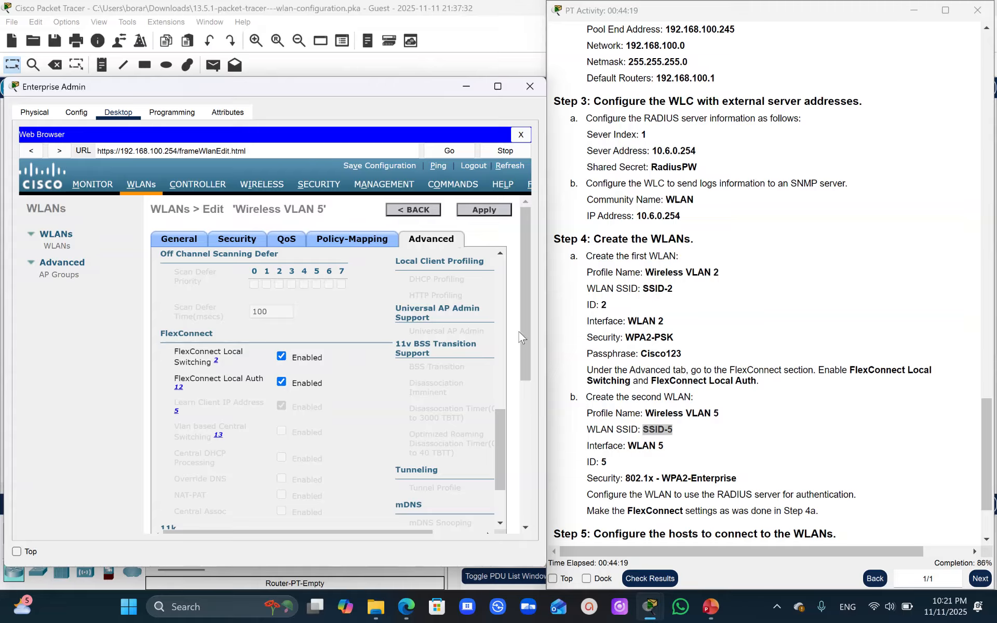
left_click(483, 210)
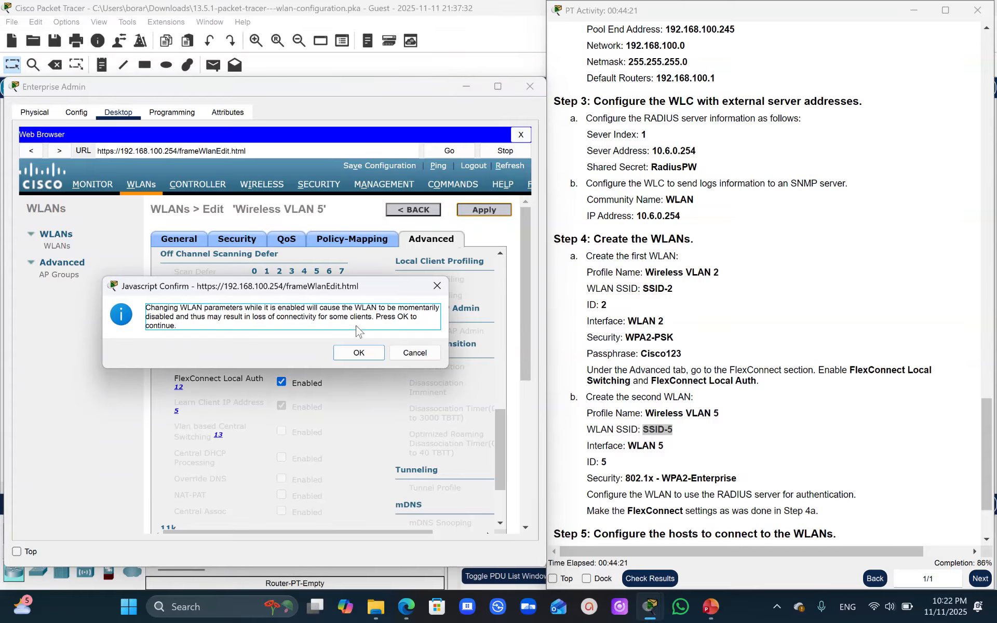
left_click(358, 352)
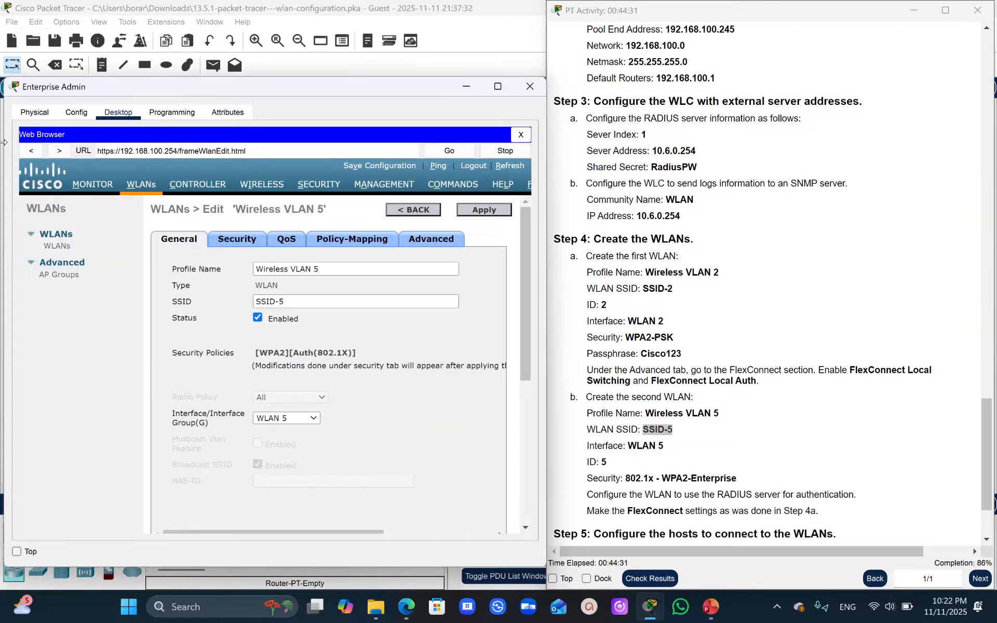
- Check both WLANs' admin status and security policies in the WLAN list, and read the instructions for connecting the wireless hosts
left_click(58, 249)
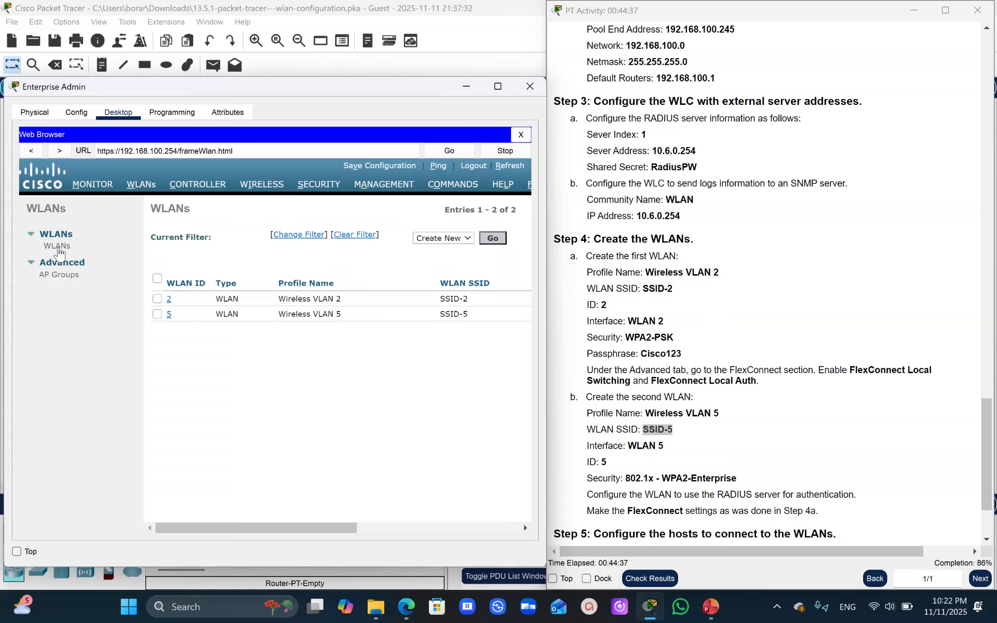
left_click_drag(264, 527, 435, 531)
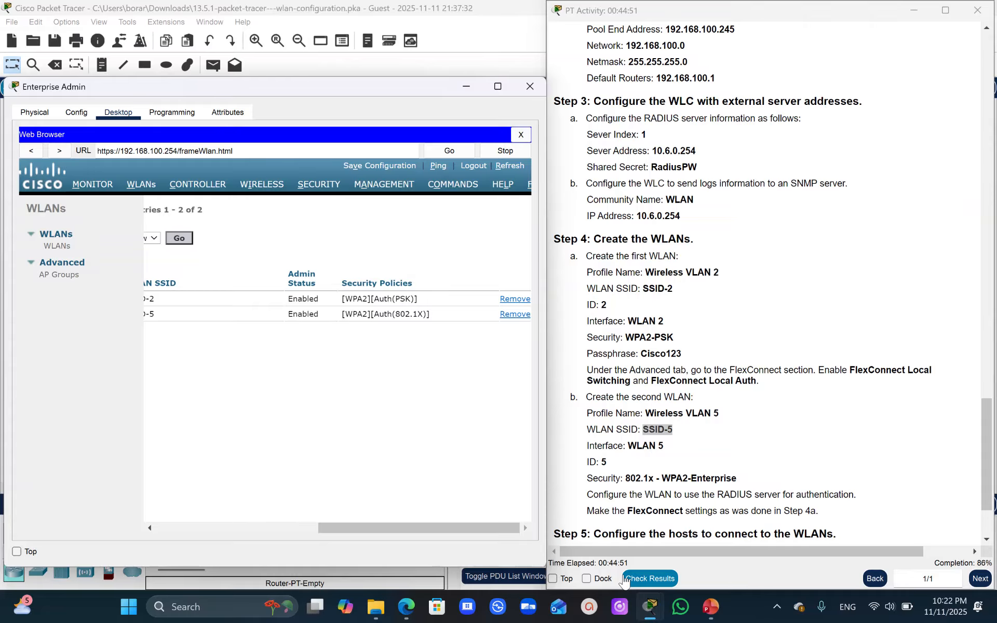
left_click_drag(982, 445, 983, 471)
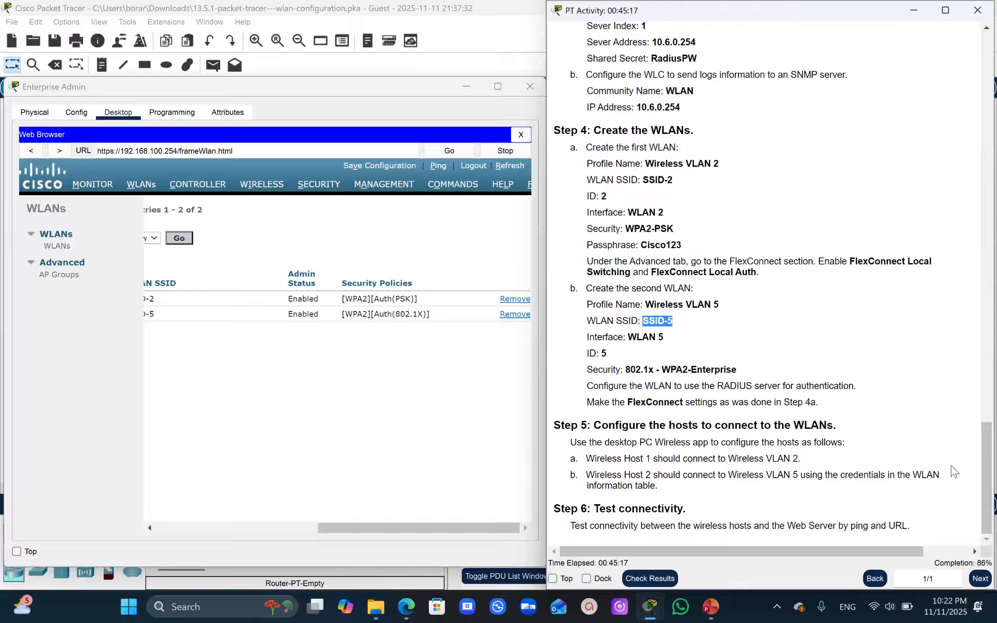
left_click_drag(981, 476, 912, 122)
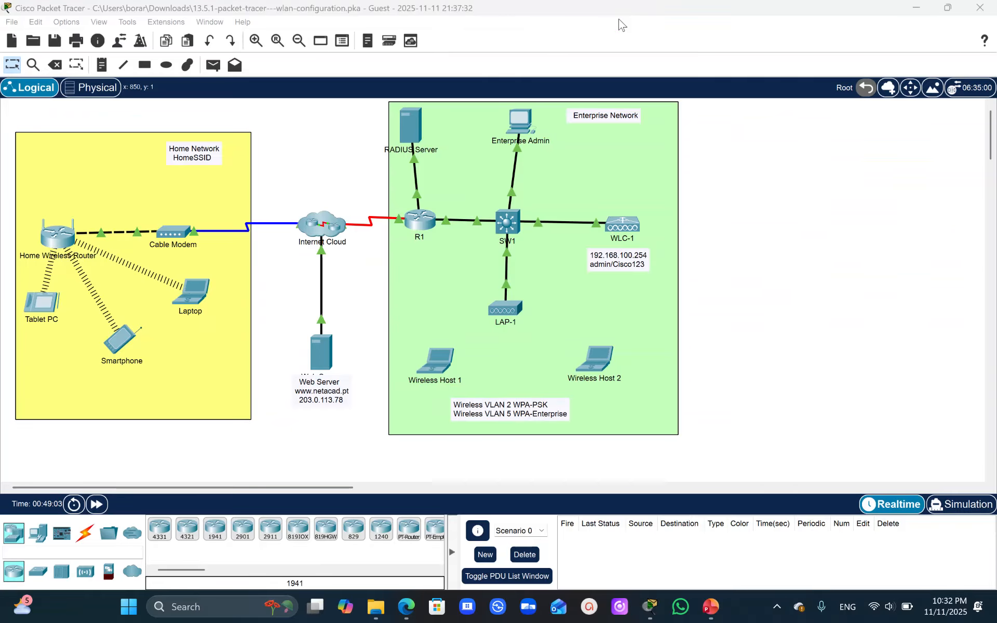
- Open the PC Wireless app on Wireless Host 1 and refresh its list of available wireless networks
left_click(440, 365)
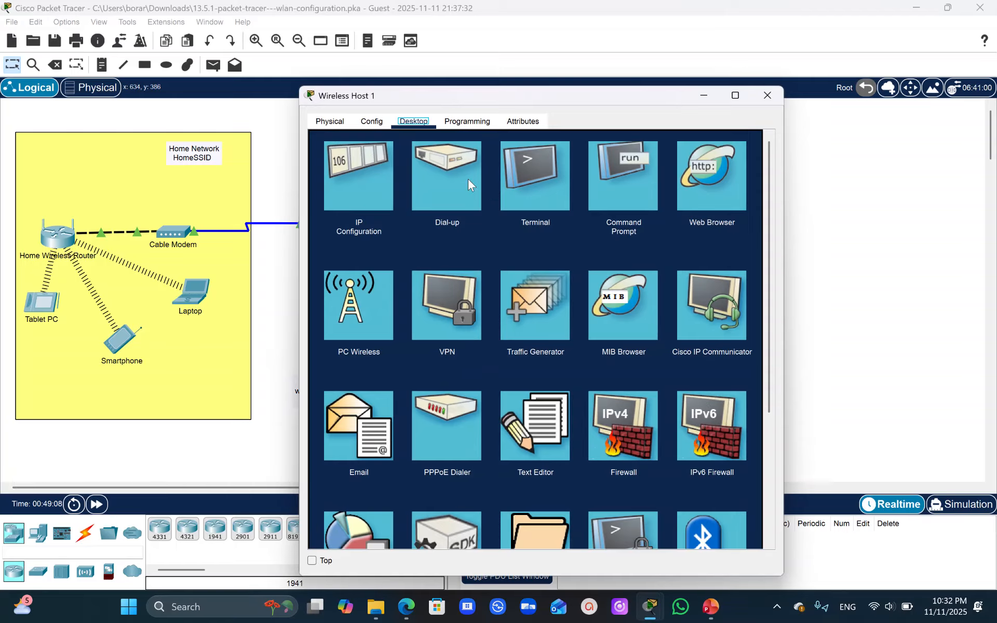
left_click(349, 324)
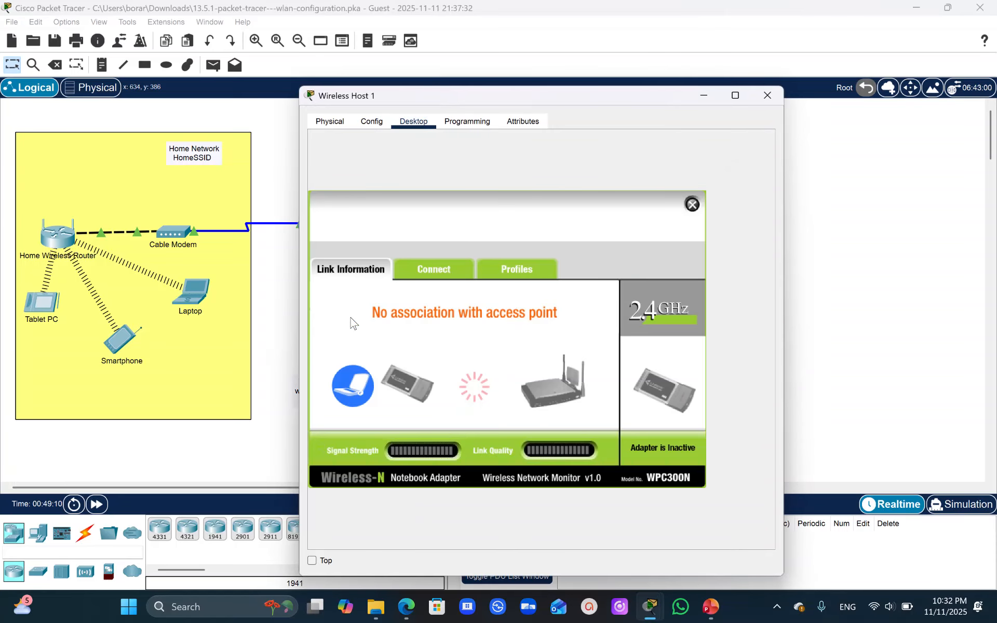
left_click(446, 266)
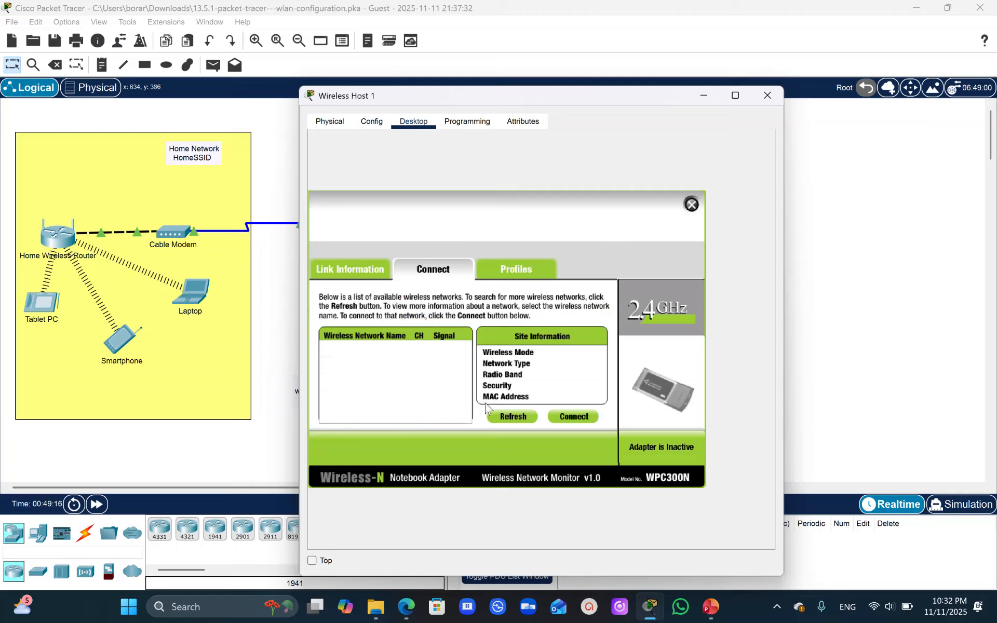
left_click(502, 417)
- On the WLC's Set Time page in Enterprise Admin's browser, set the date to November 11, 2025
mouse_move(655, 619)
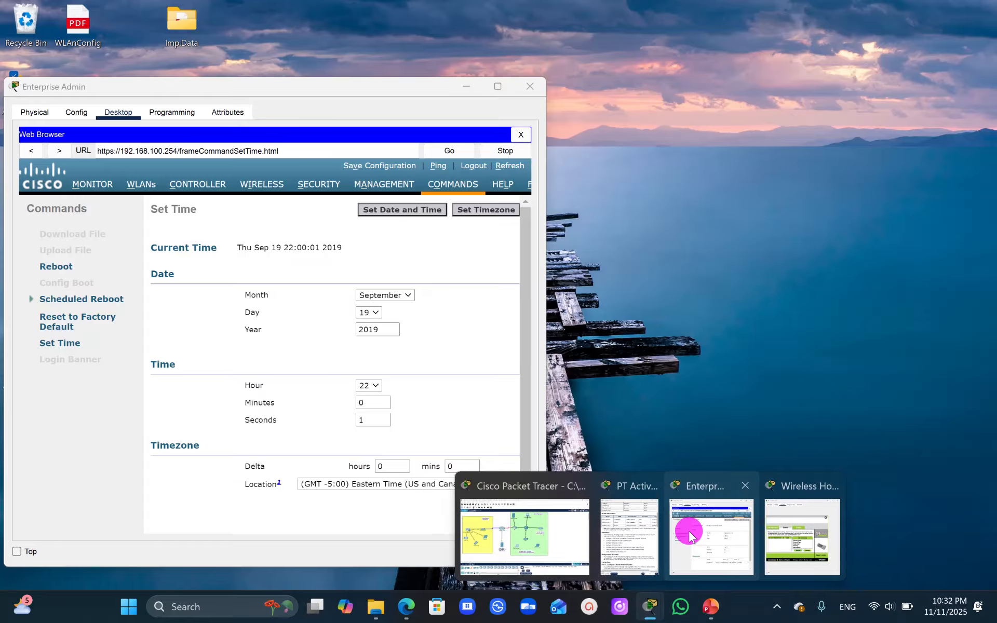
left_click(688, 531)
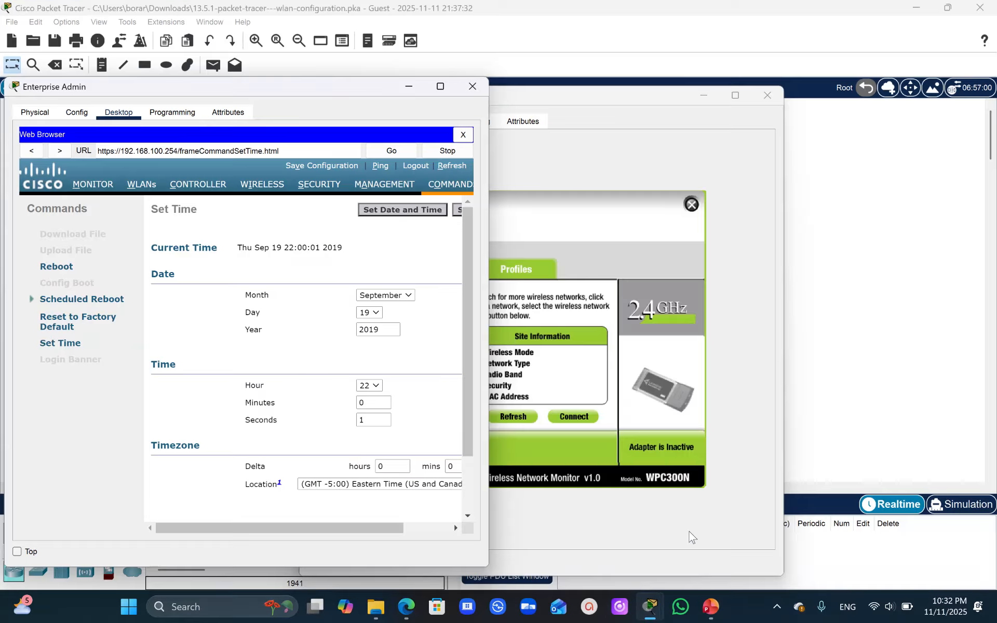
left_click_drag(312, 525, 426, 514)
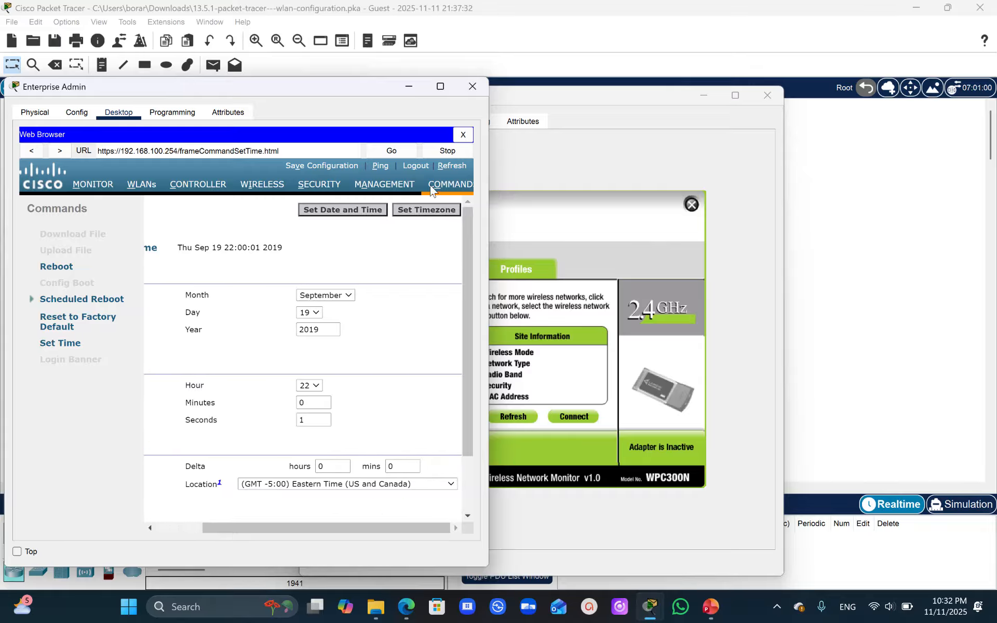
left_click_drag(312, 528, 261, 530)
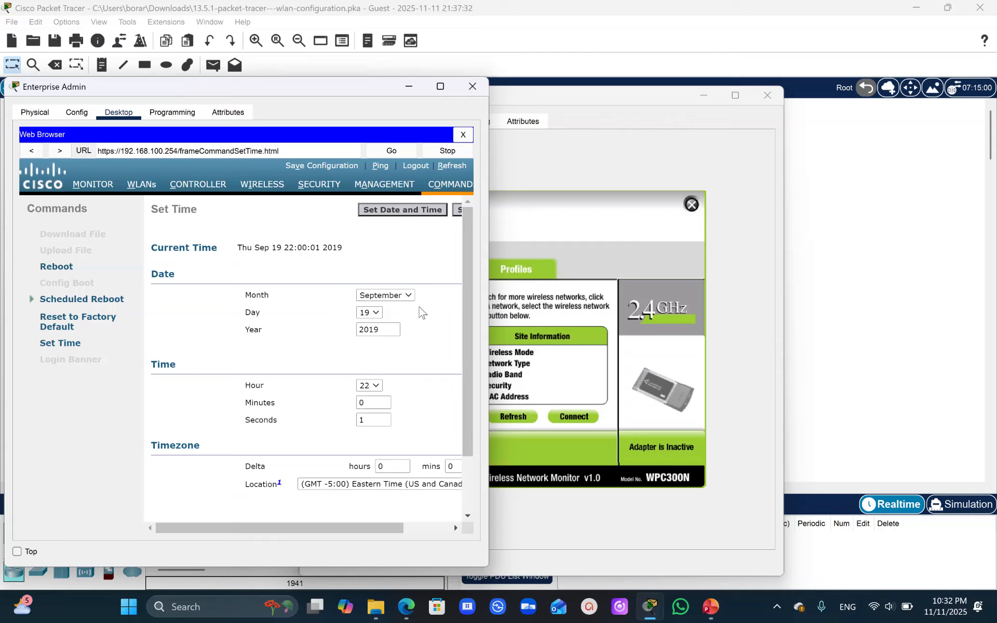
left_click(408, 296)
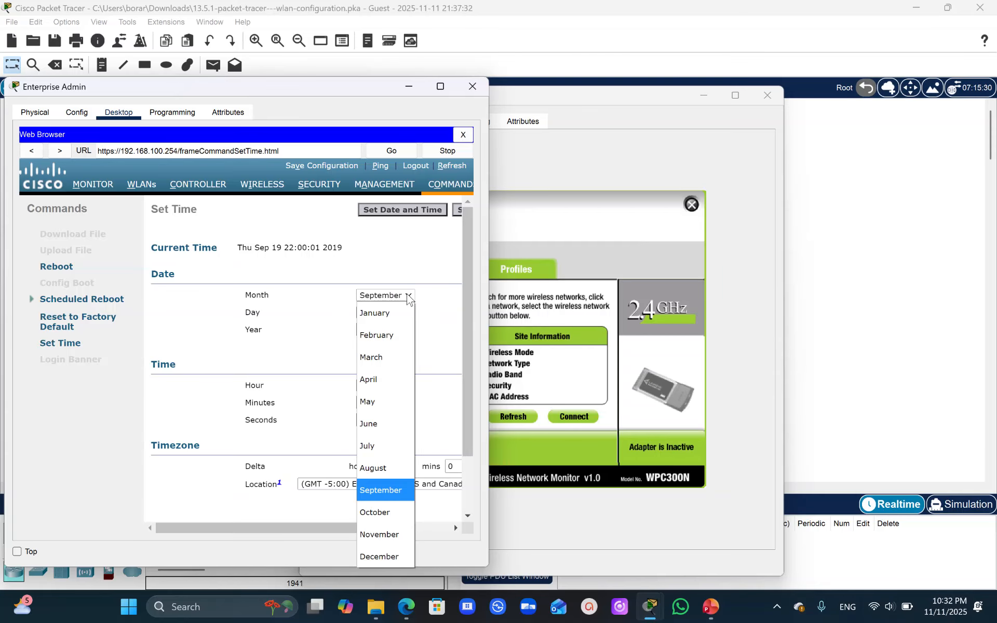
left_click(383, 535)
left_click(374, 315)
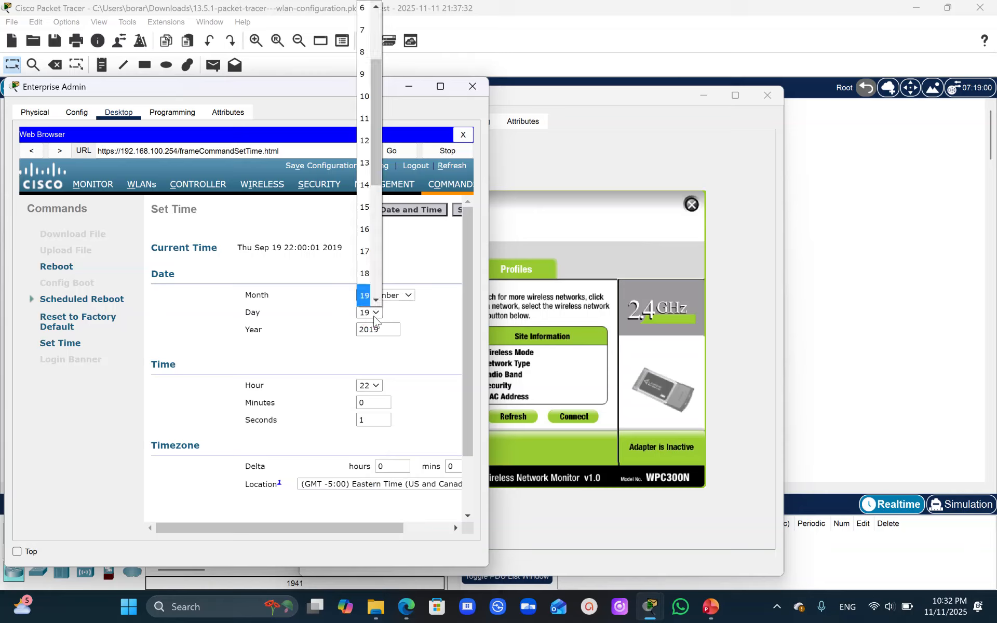
left_click(365, 125)
left_click(381, 329)
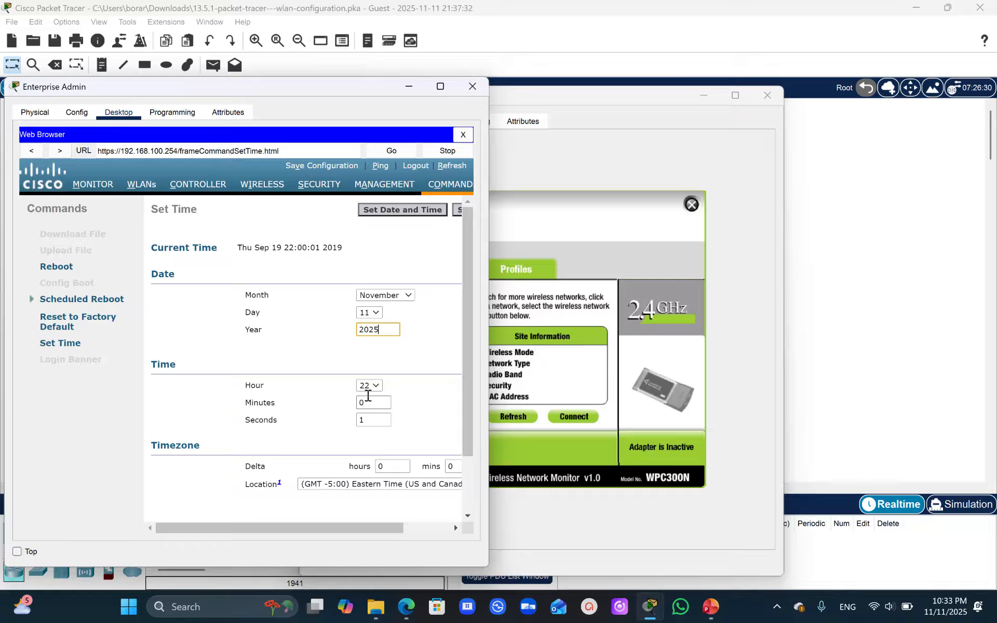
- Set the WLC's time to hour 22 and minutes 30
left_click(377, 385)
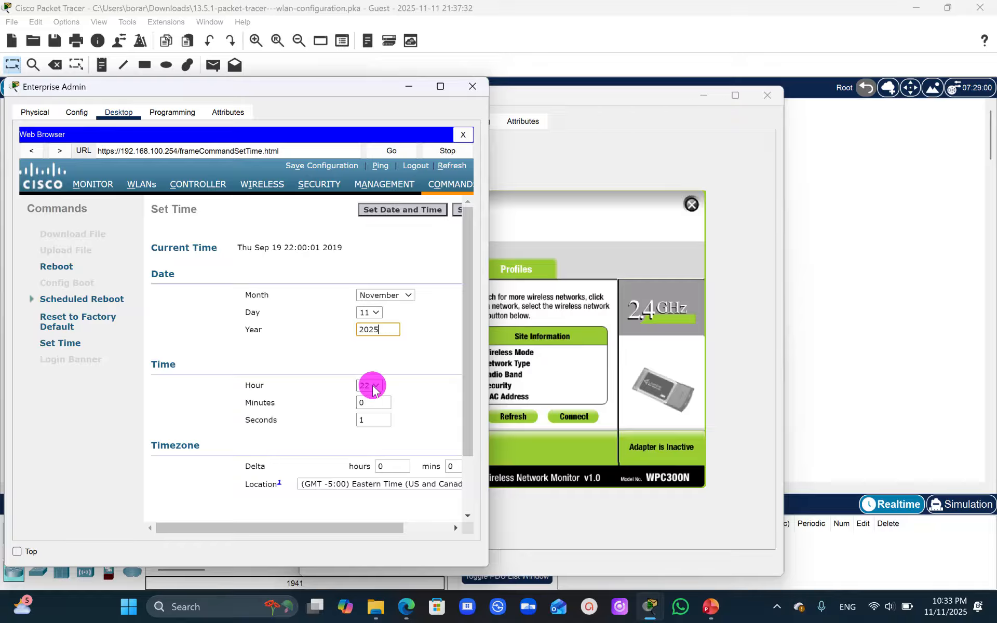
left_click(366, 106)
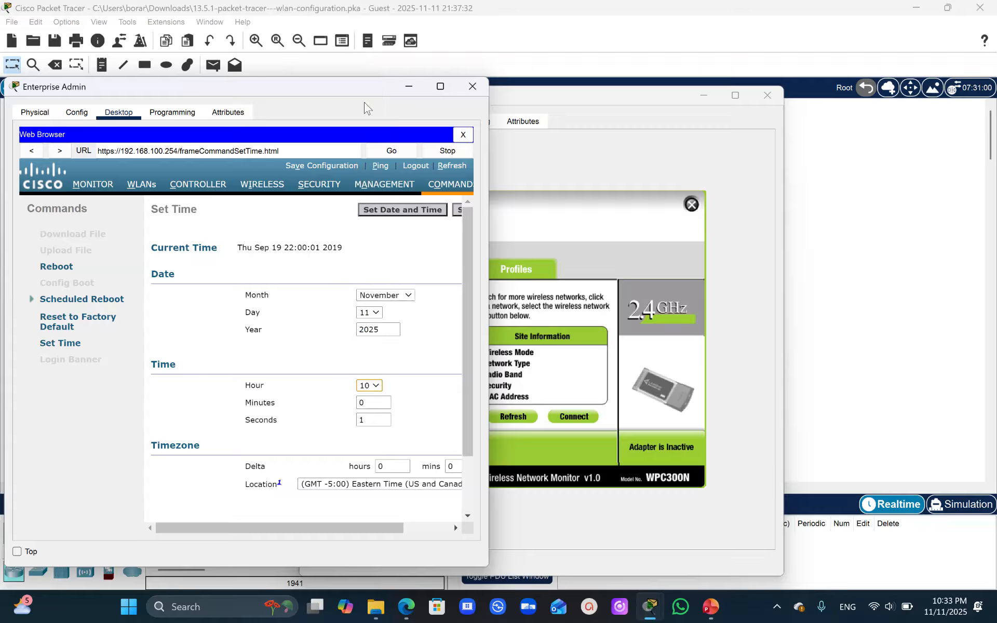
left_click(363, 402)
left_click(375, 385)
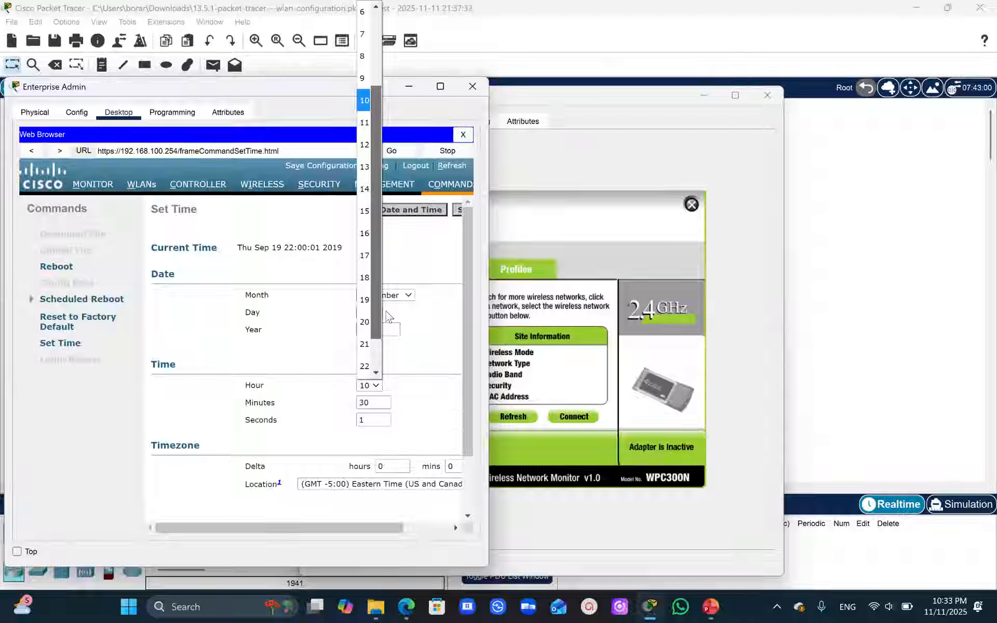
scroll(365, 309, "down", 1)
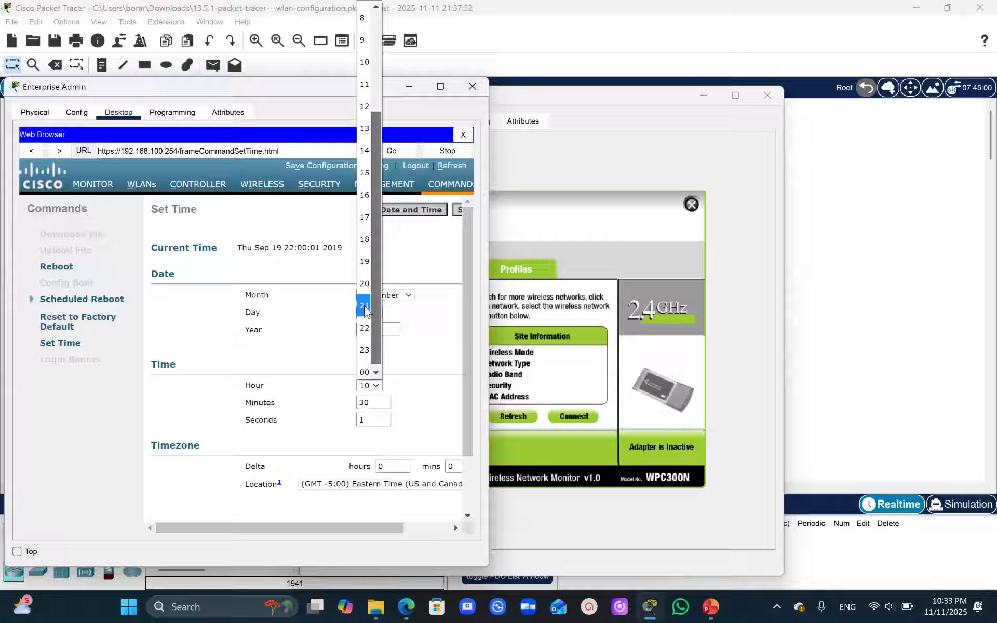
left_click(364, 326)
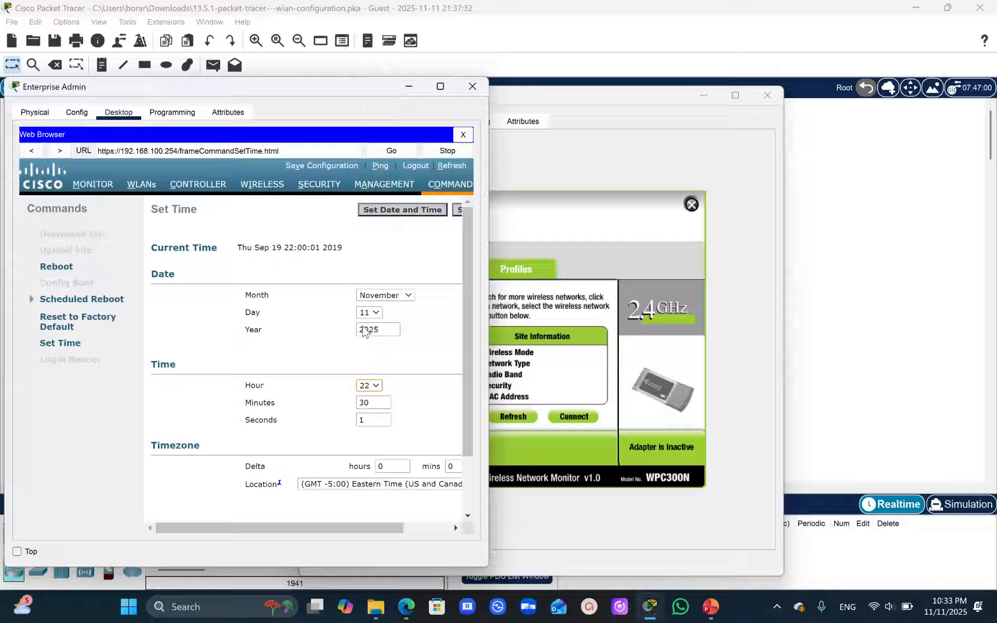
- Apply the new date and time to the WLC, confirm the system time change, and check the current time
left_click_drag(356, 527, 442, 502)
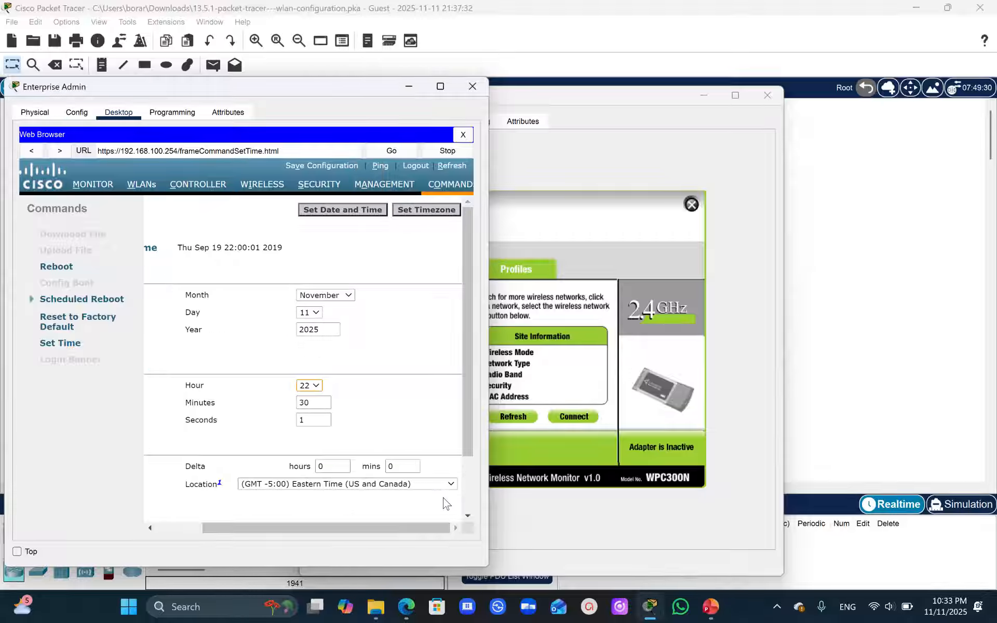
left_click(358, 208)
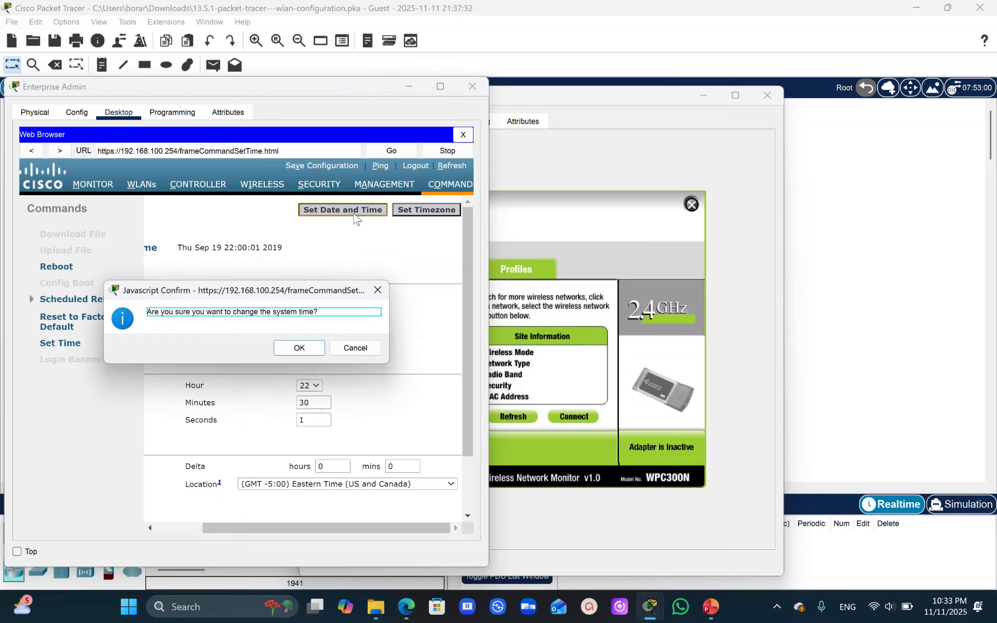
left_click(300, 349)
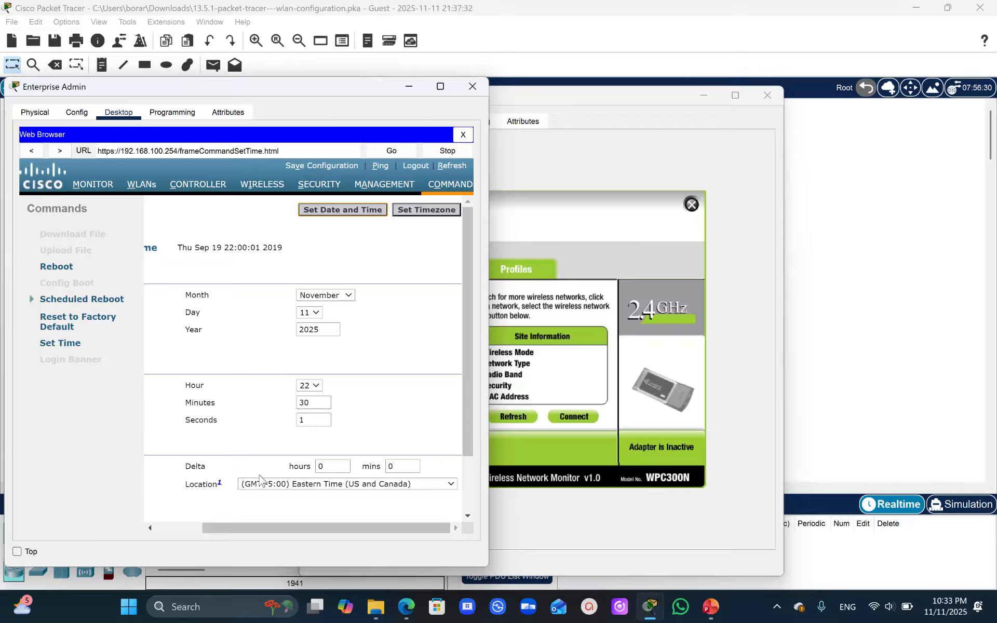
left_click_drag(301, 534, 185, 529)
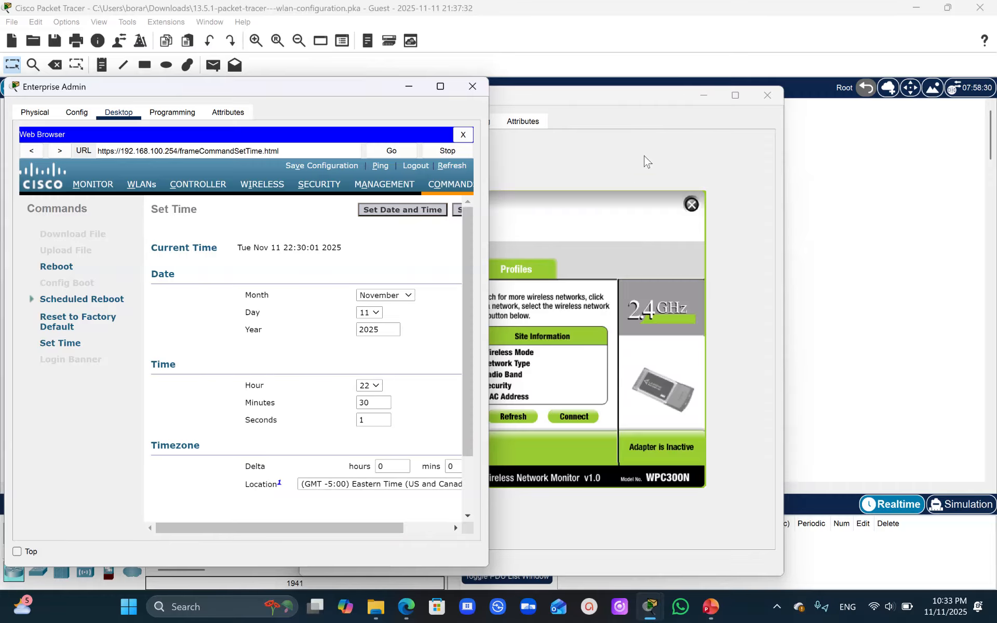
- Refresh Wireless Host 1's list of wireless networks and connect to SSID-2 with WPA2-Personal by entering its pre-shared key
left_click(623, 170)
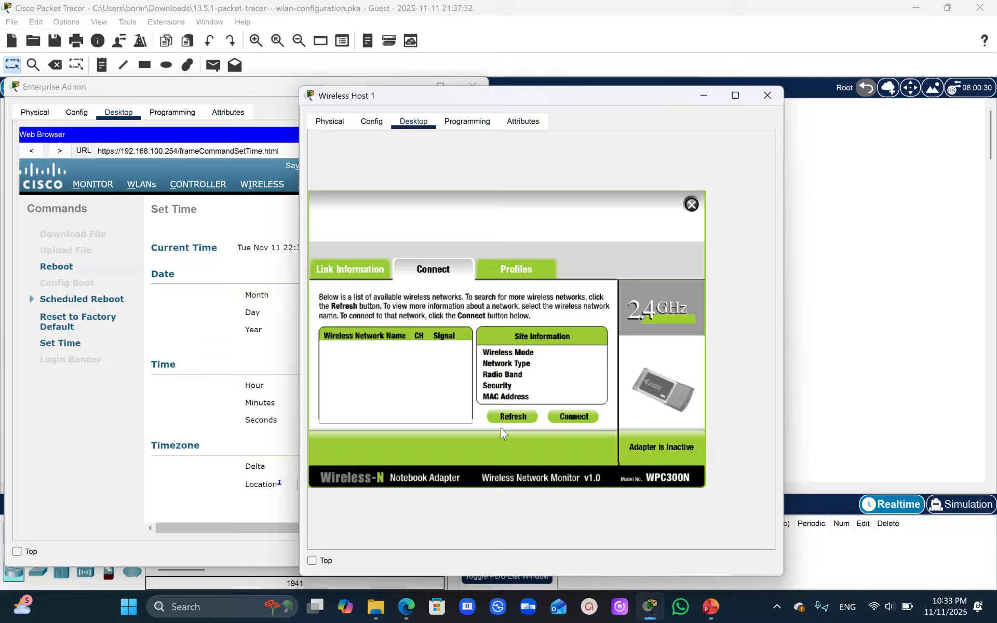
left_click(513, 418)
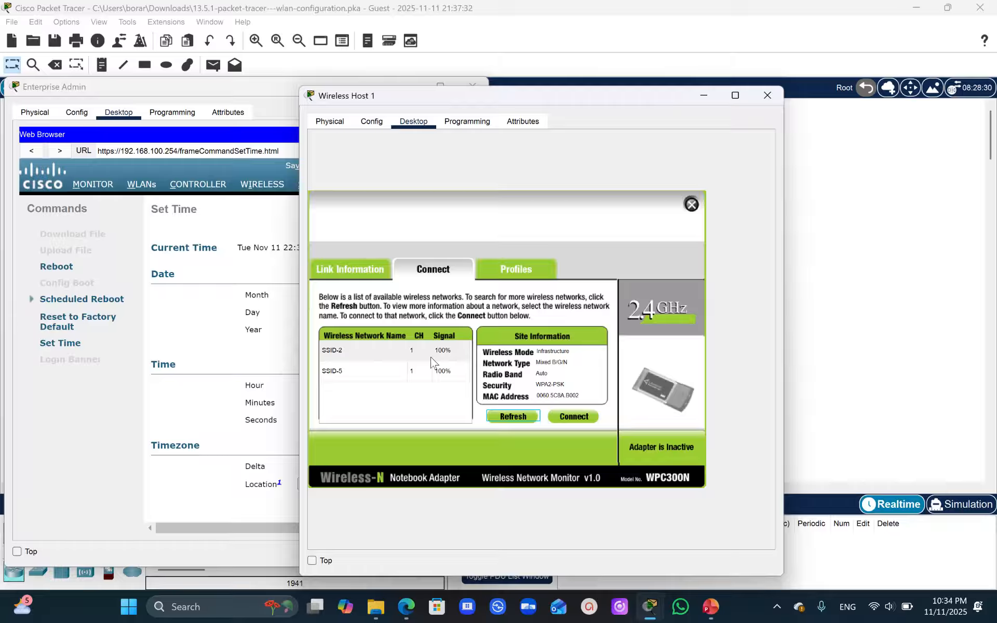
left_click(334, 358)
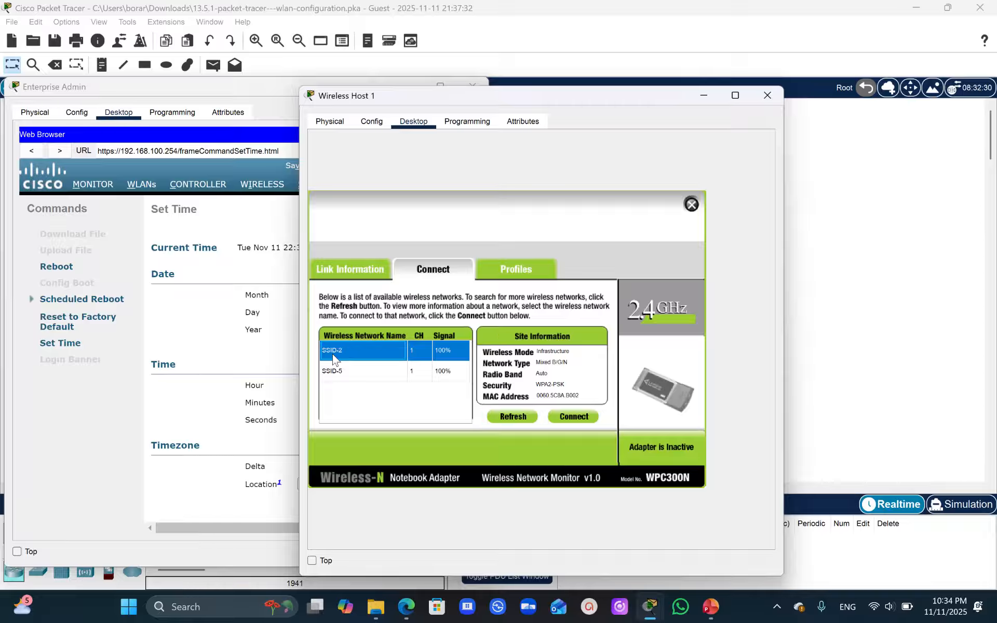
left_click(576, 417)
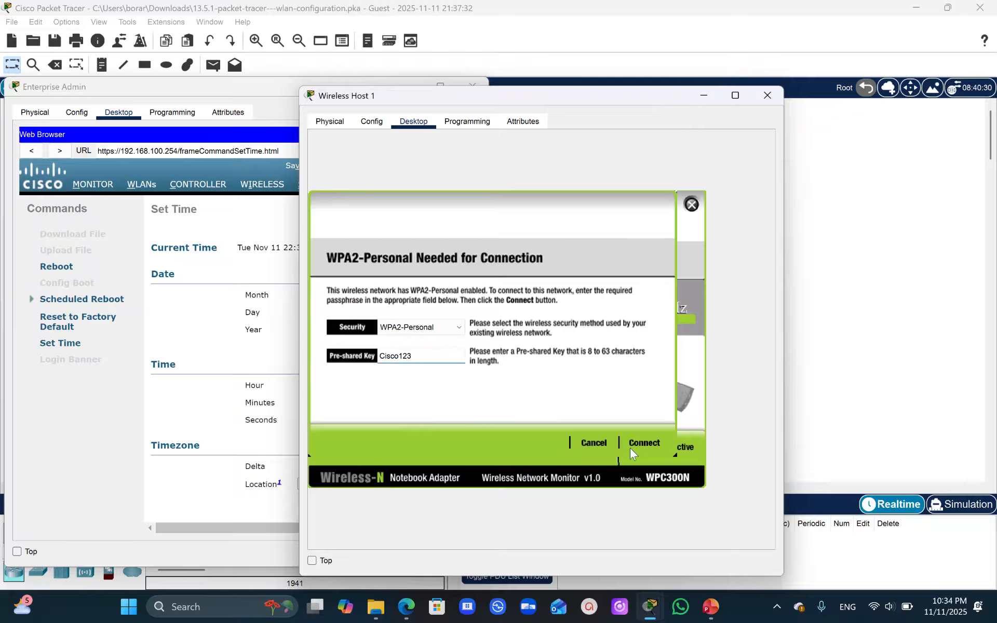
left_click(645, 442)
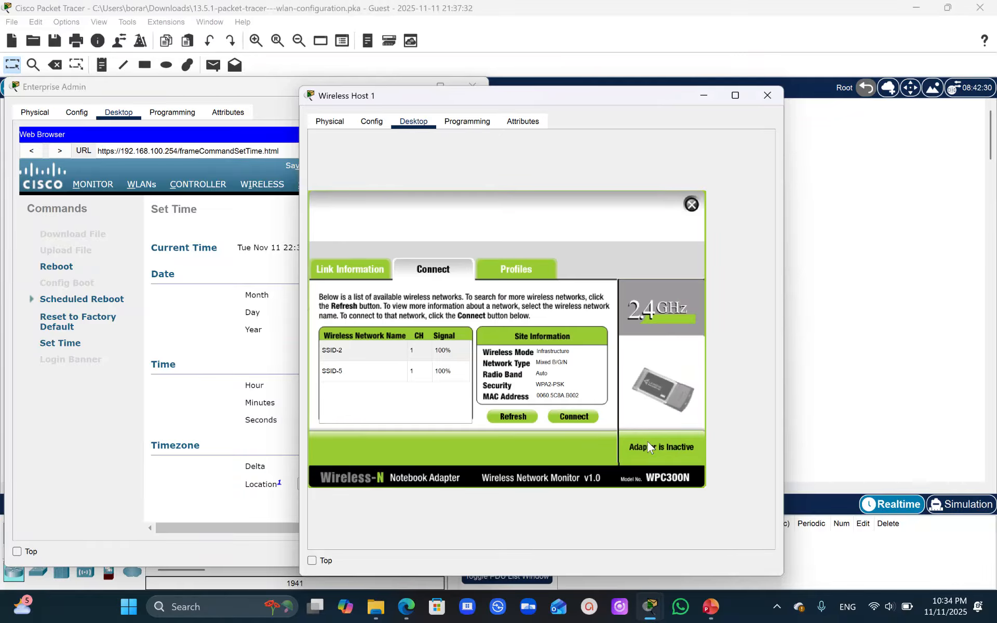
- Close the PC Wireless app on Wireless Host 1 and check the host's IP configuration
mouse_move(653, 615)
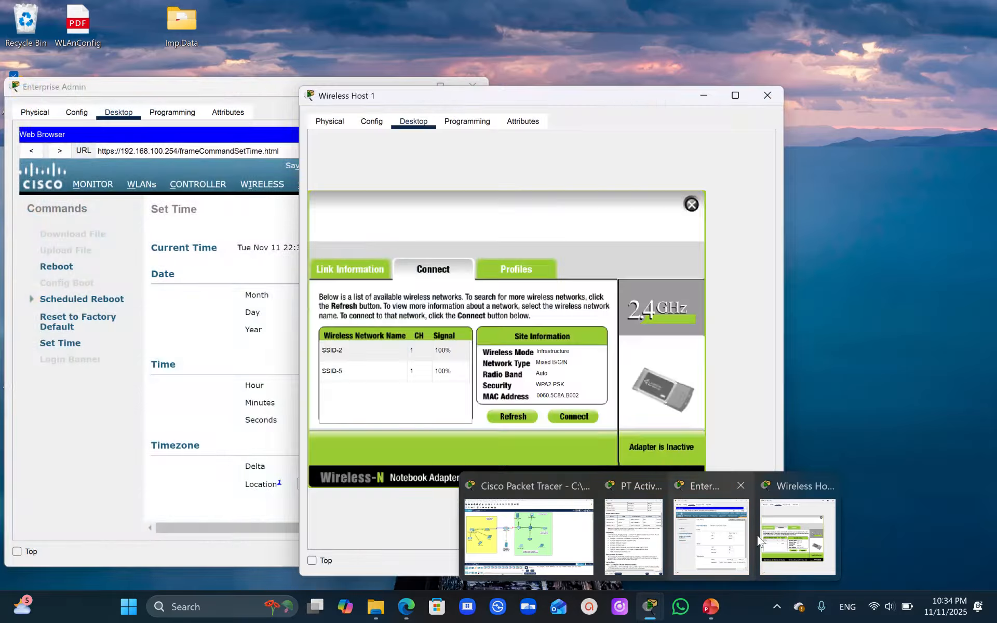
left_click(779, 543)
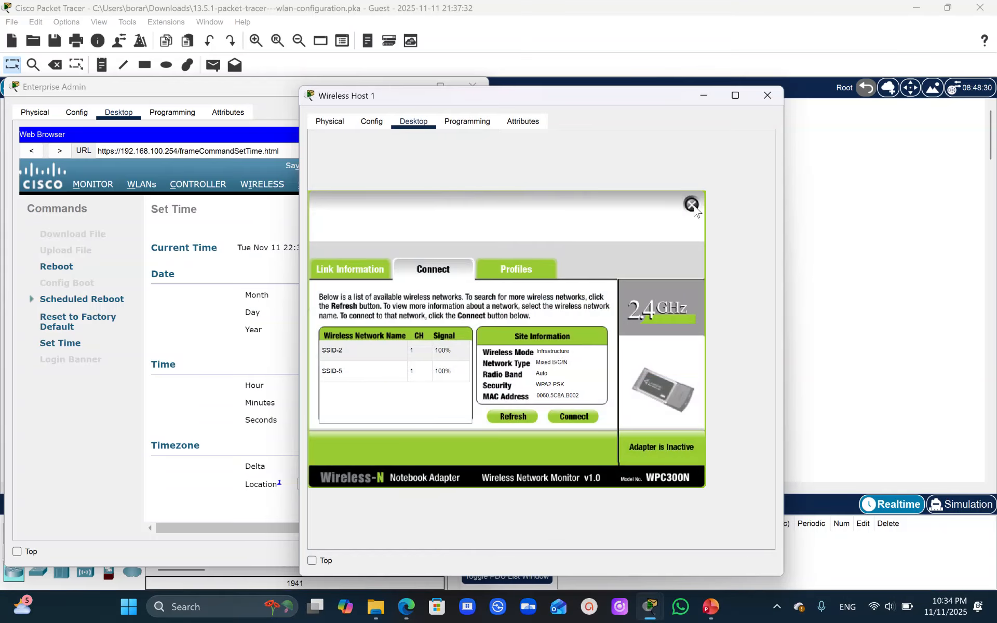
left_click(691, 205)
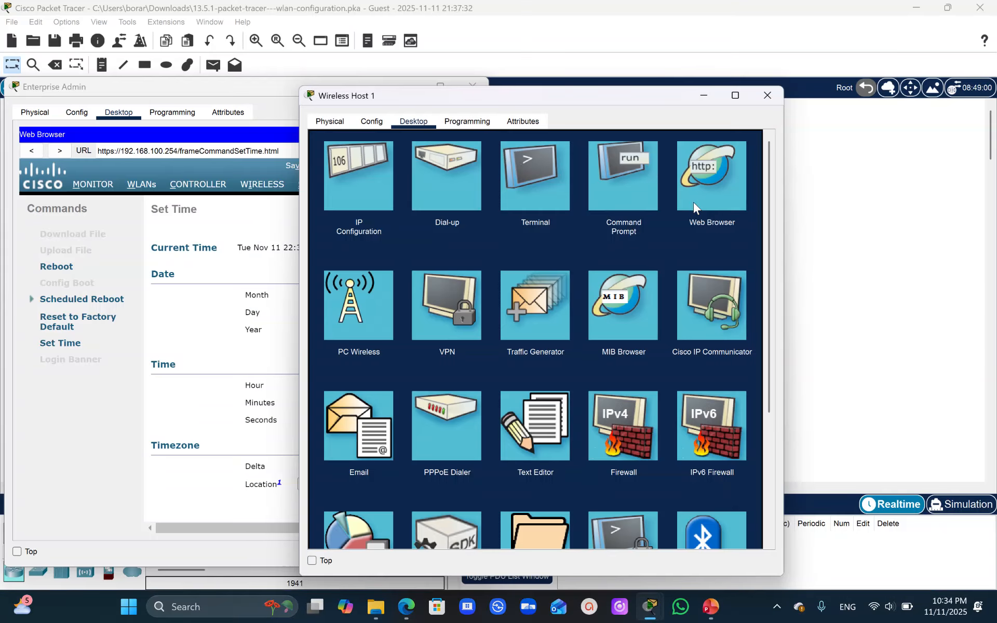
left_click(358, 190)
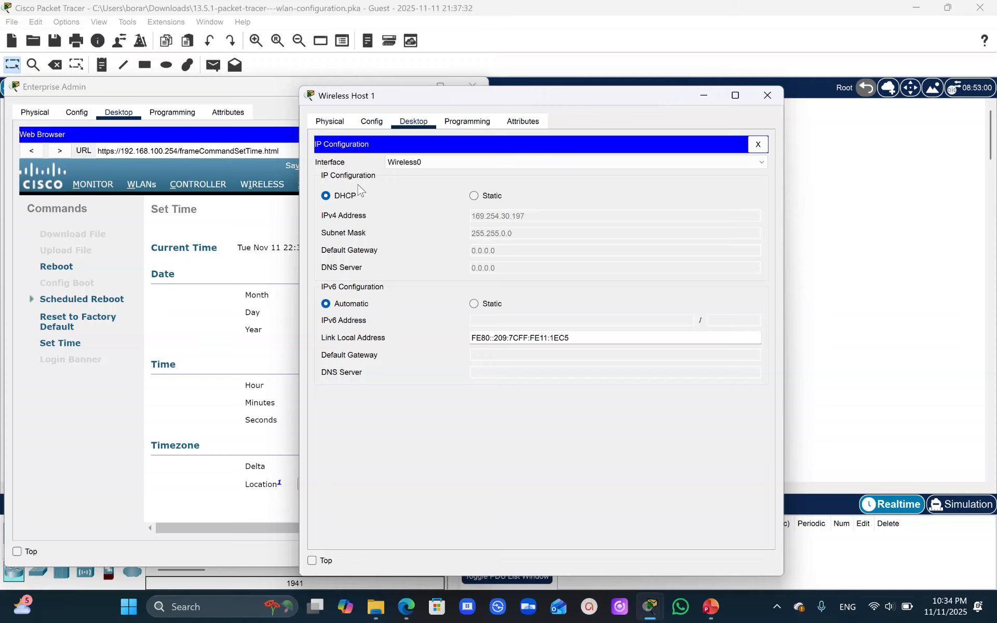
left_click(758, 144)
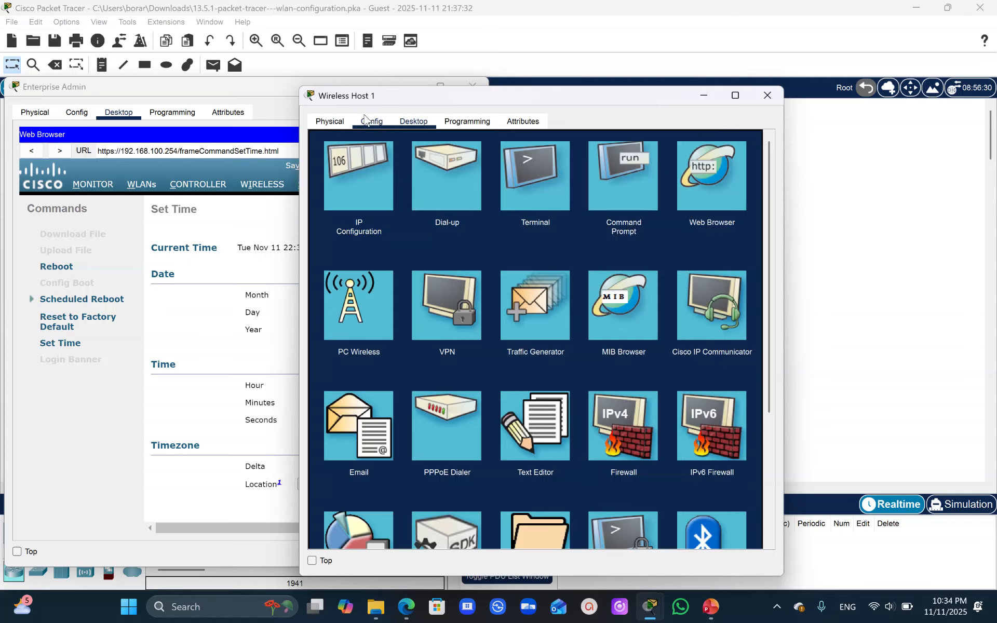
- Check Wireless Host 1's Wireless0 settings for SSID, authentication and IP addressing, and look at its link in the topology
left_click(368, 120)
left_click(343, 201)
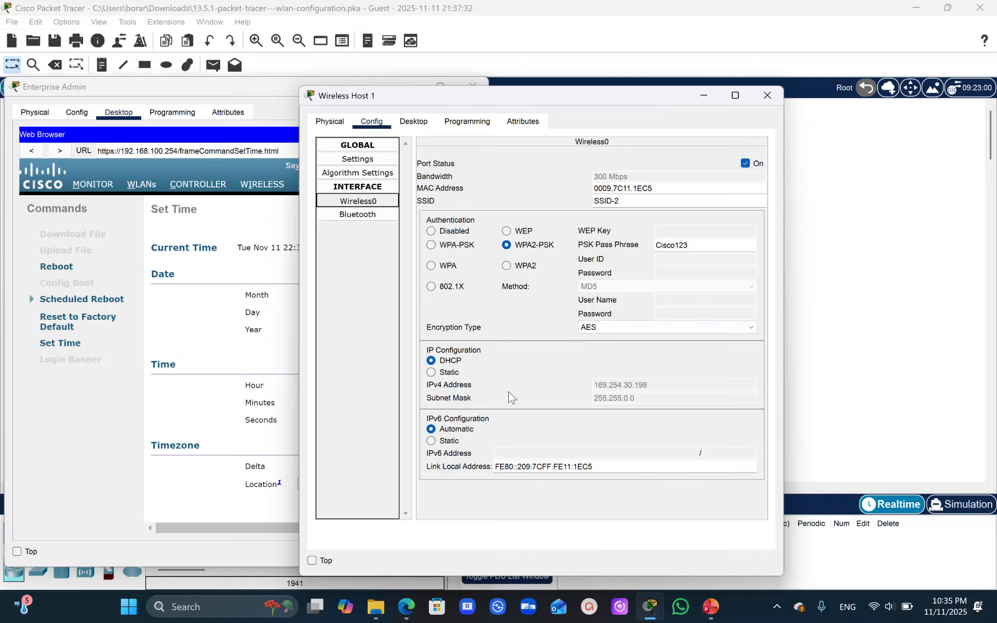
left_click(761, 101)
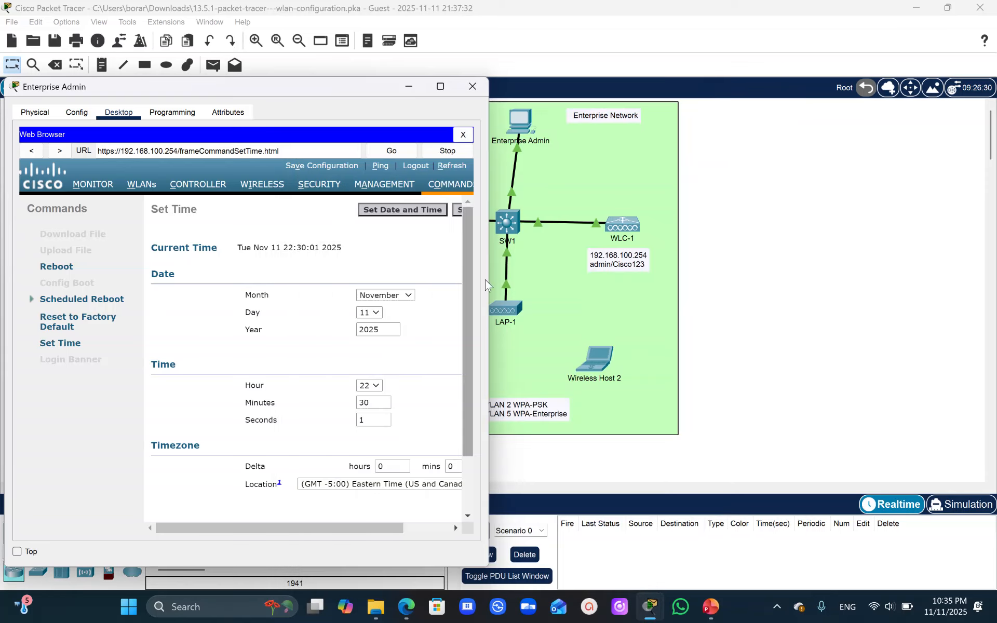
left_click(551, 285)
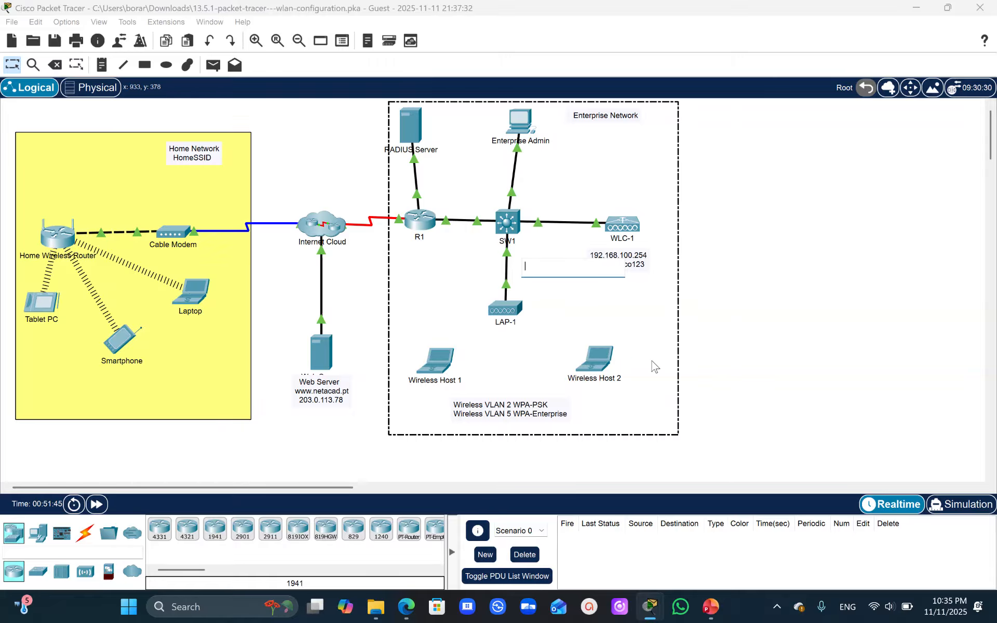
left_click(723, 356)
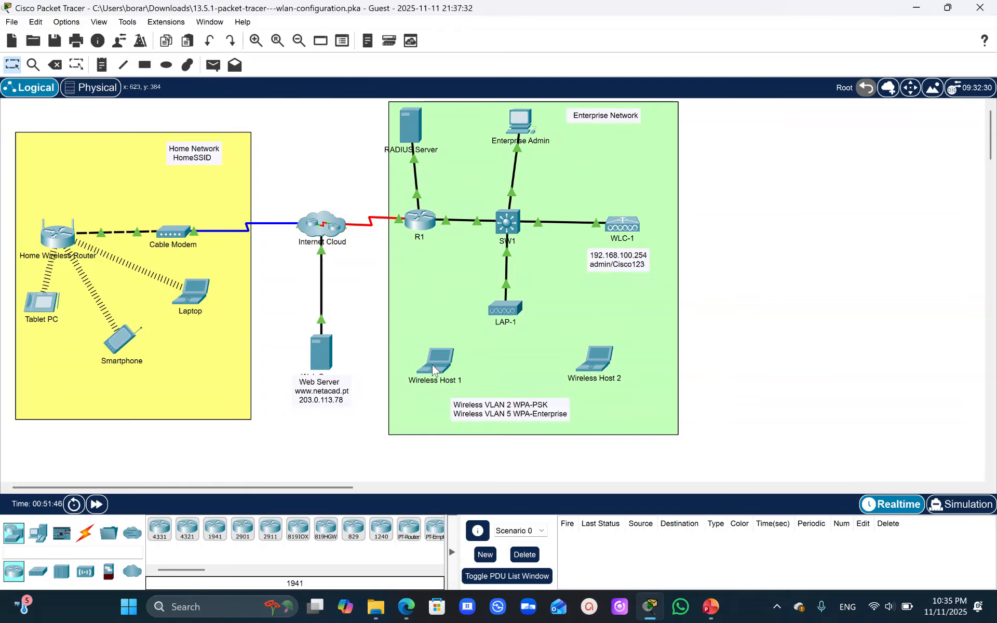
left_click(431, 370)
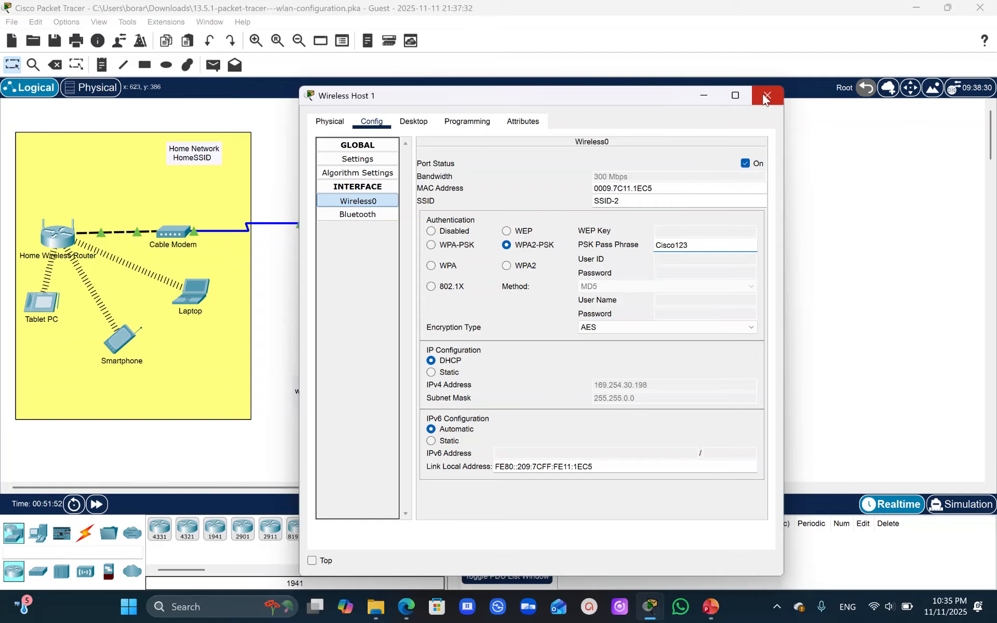
left_click(704, 95)
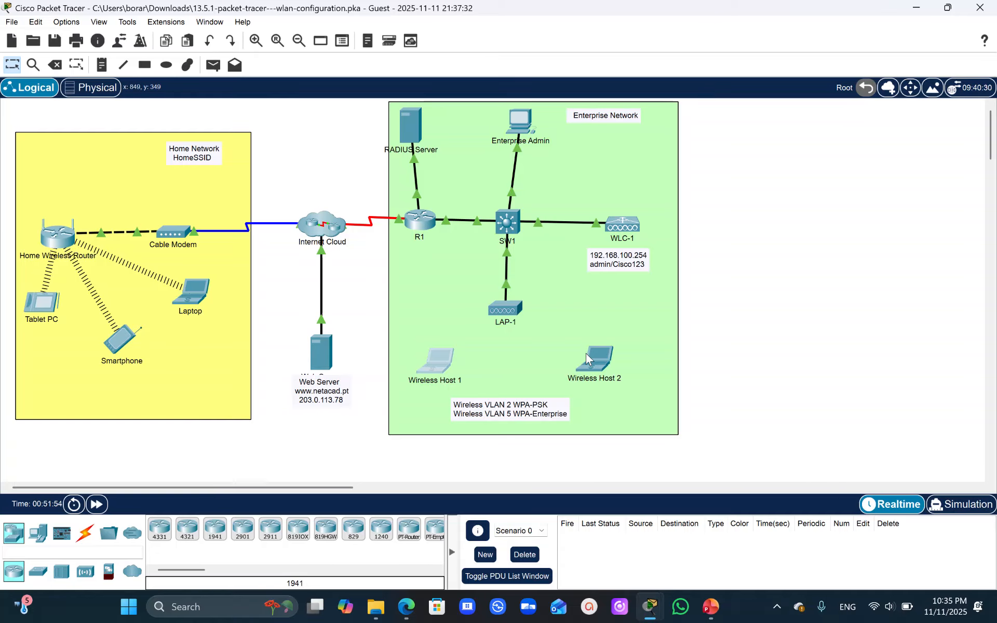
- Reopen PC Wireless on Wireless Host 1, retry the connection to SSID-2 with its pre-shared key, and check the topology
mouse_move(655, 608)
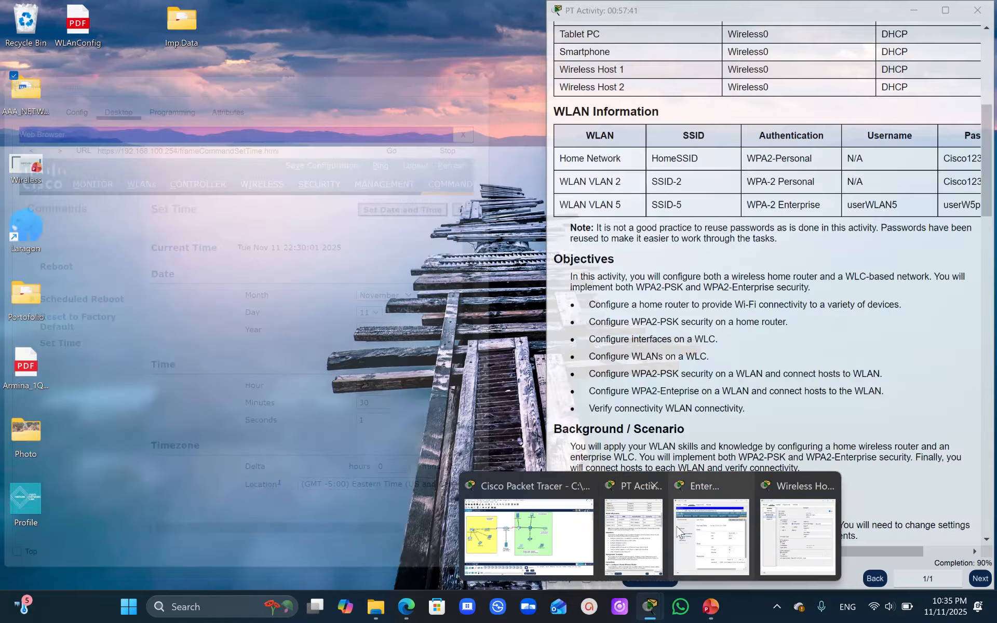
mouse_move(717, 528)
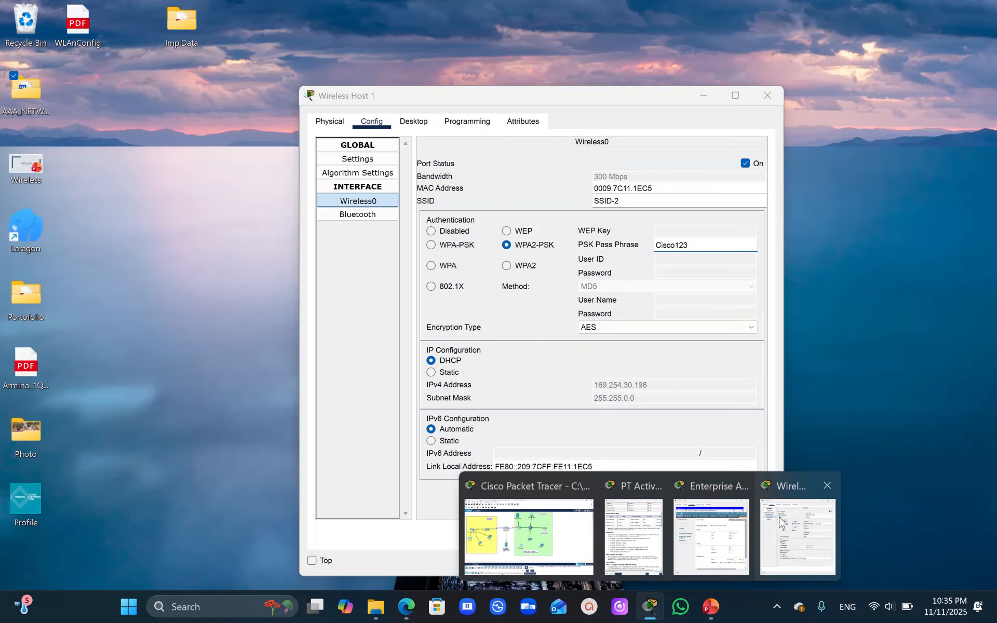
left_click(783, 522)
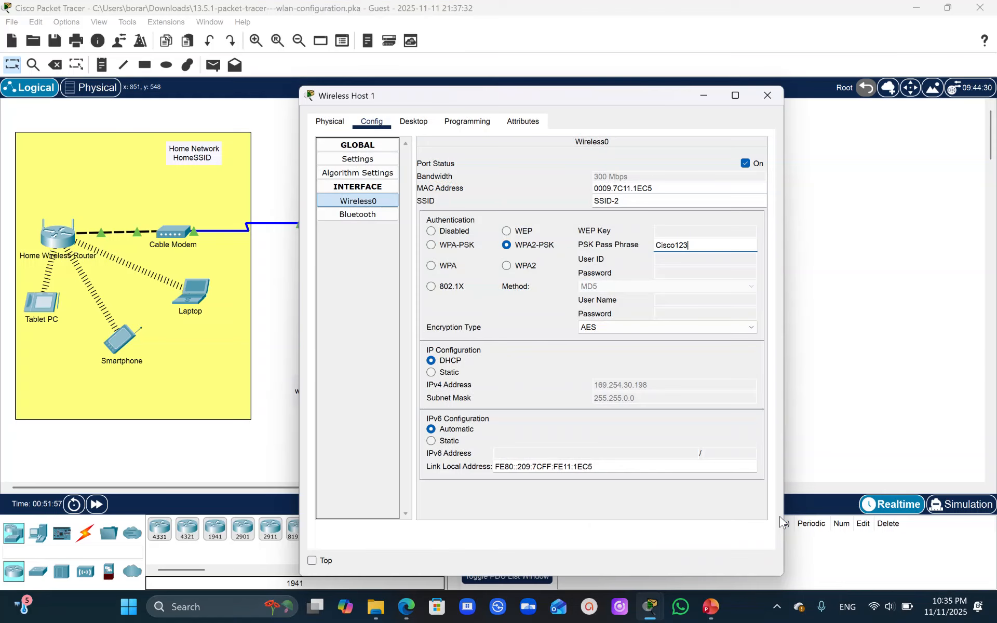
left_click(414, 122)
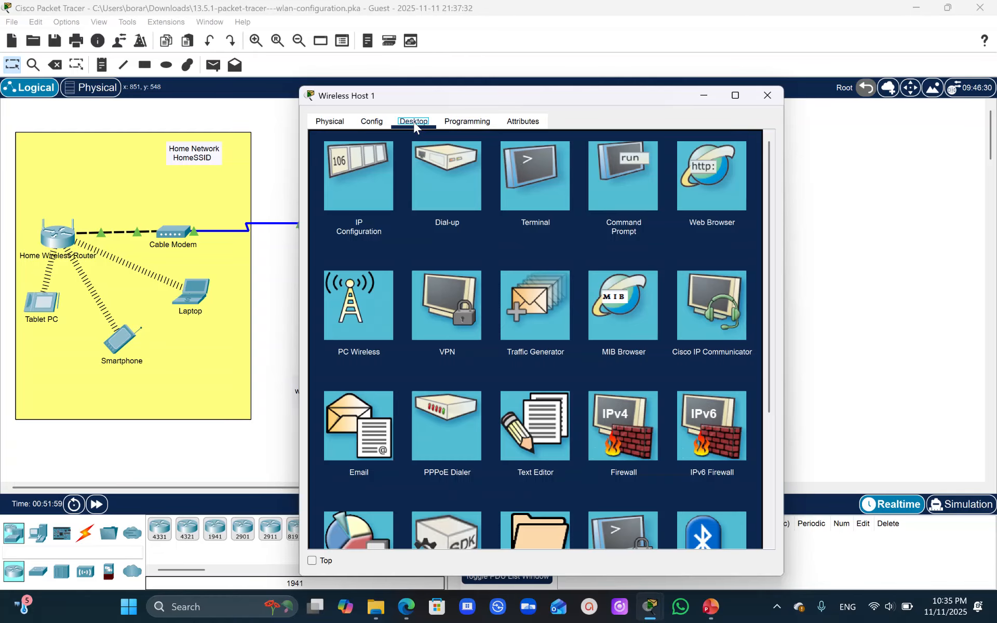
left_click(356, 301)
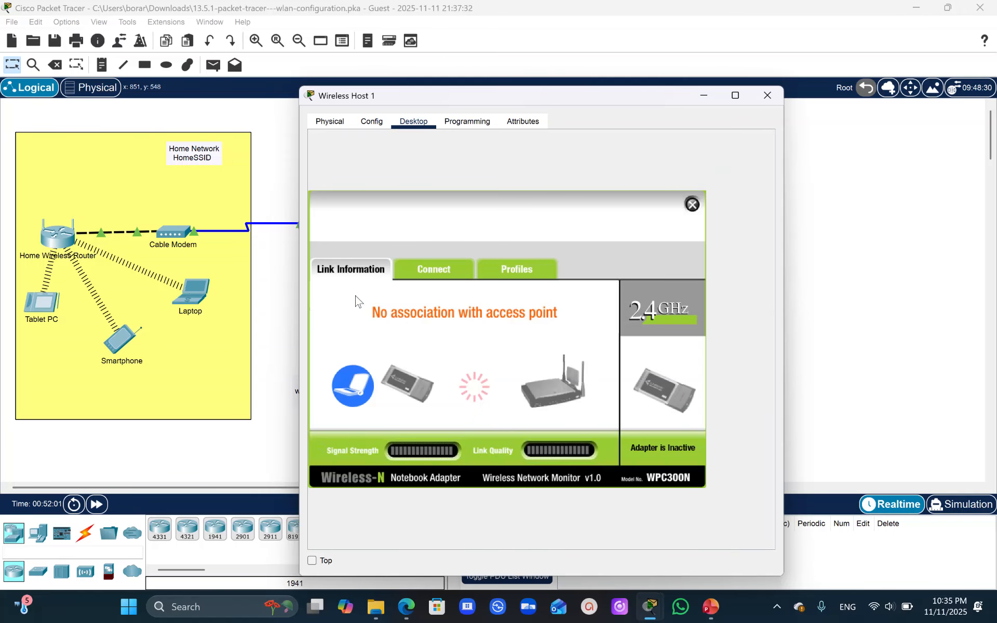
left_click(421, 281)
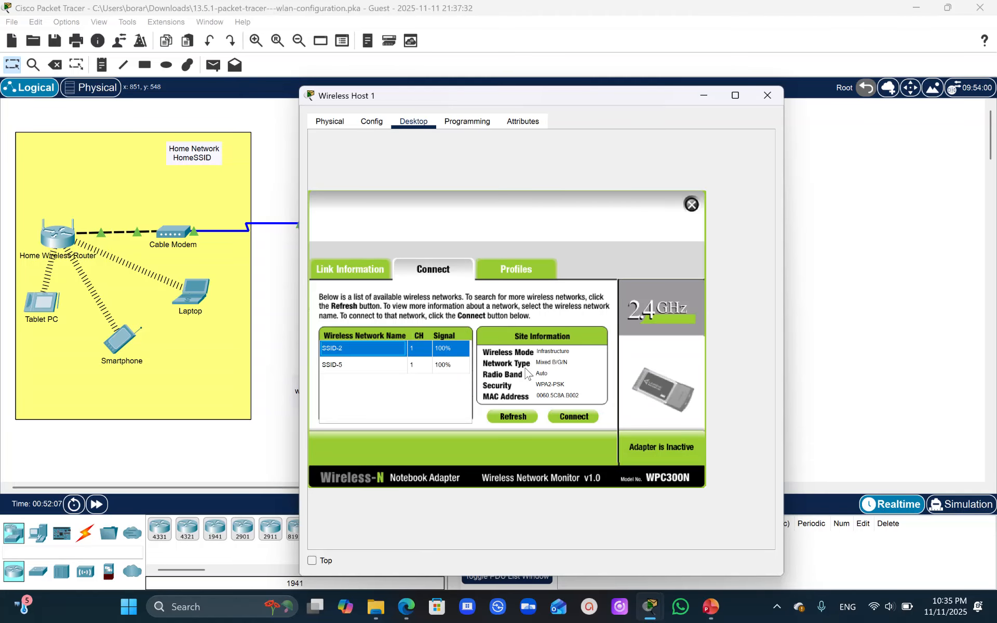
left_click(389, 351)
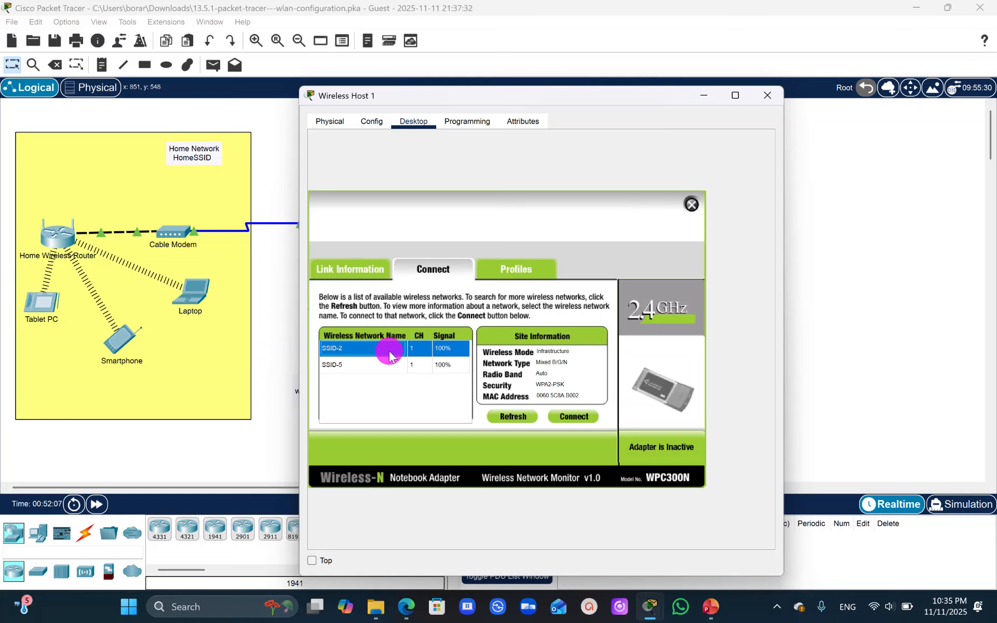
left_click(573, 416)
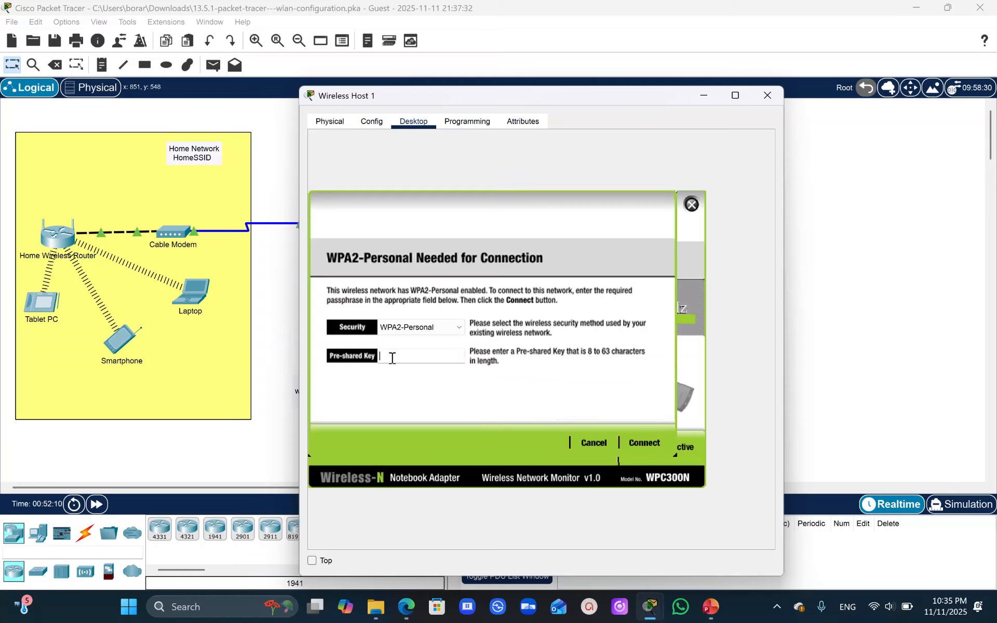
type("Cisco123")
left_click(644, 440)
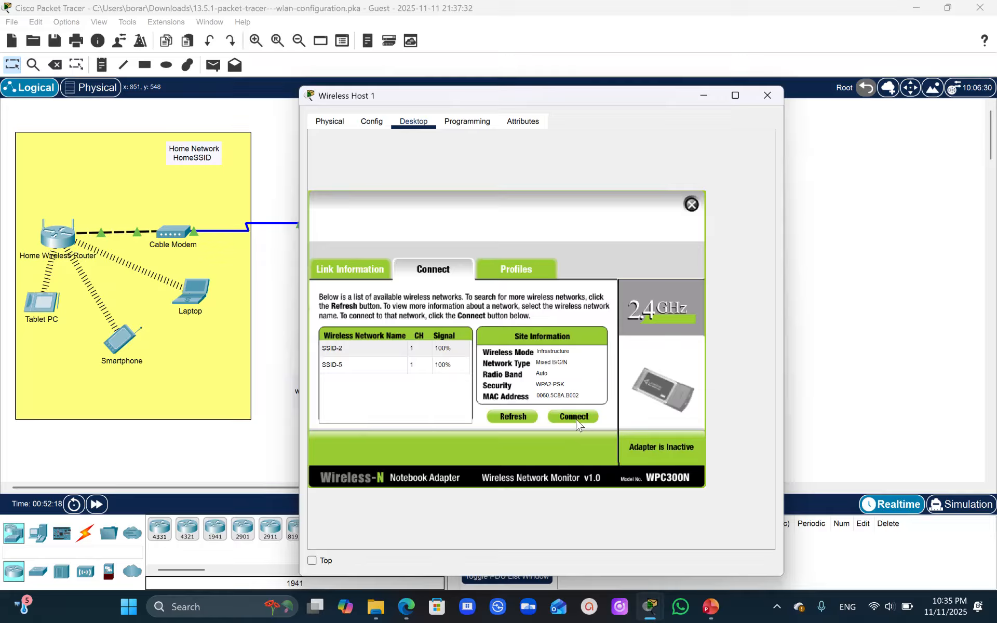
left_click(811, 297)
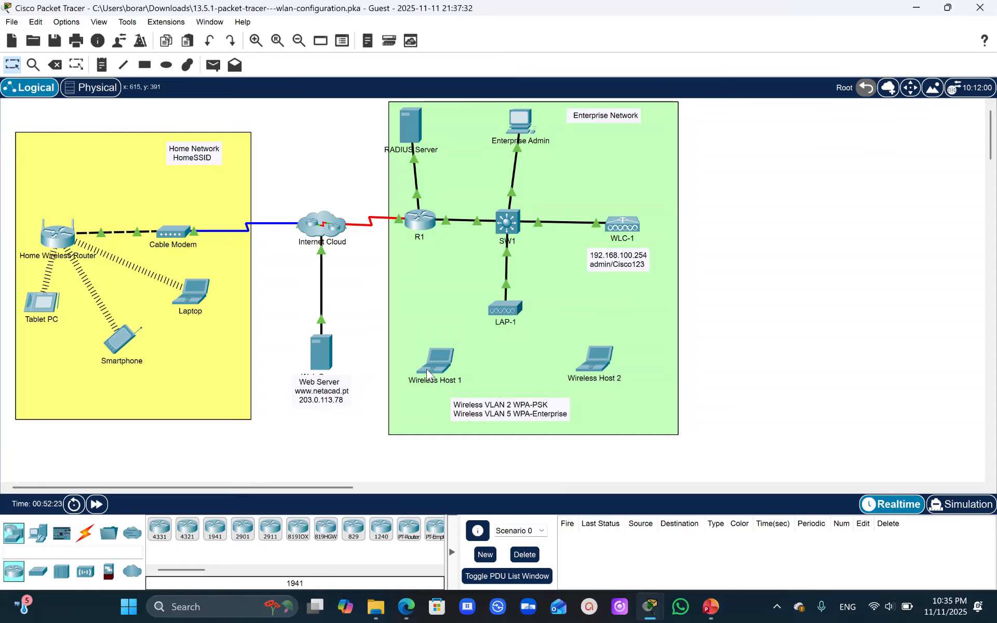
- Return to Enterprise Admin's browser and open the WLC's list of WLANs
mouse_move(648, 613)
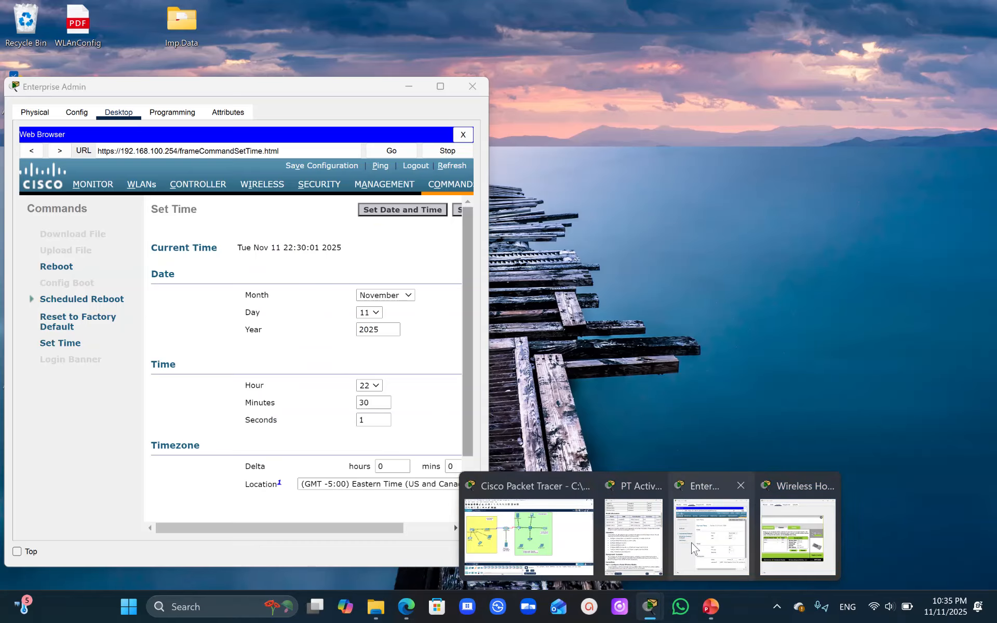
left_click(710, 539)
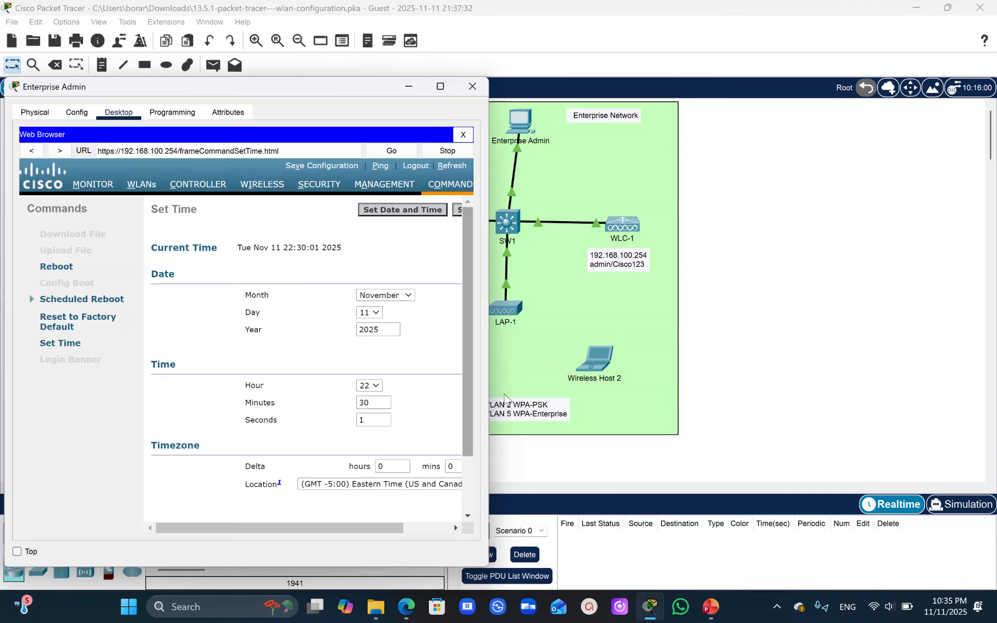
left_click(154, 190)
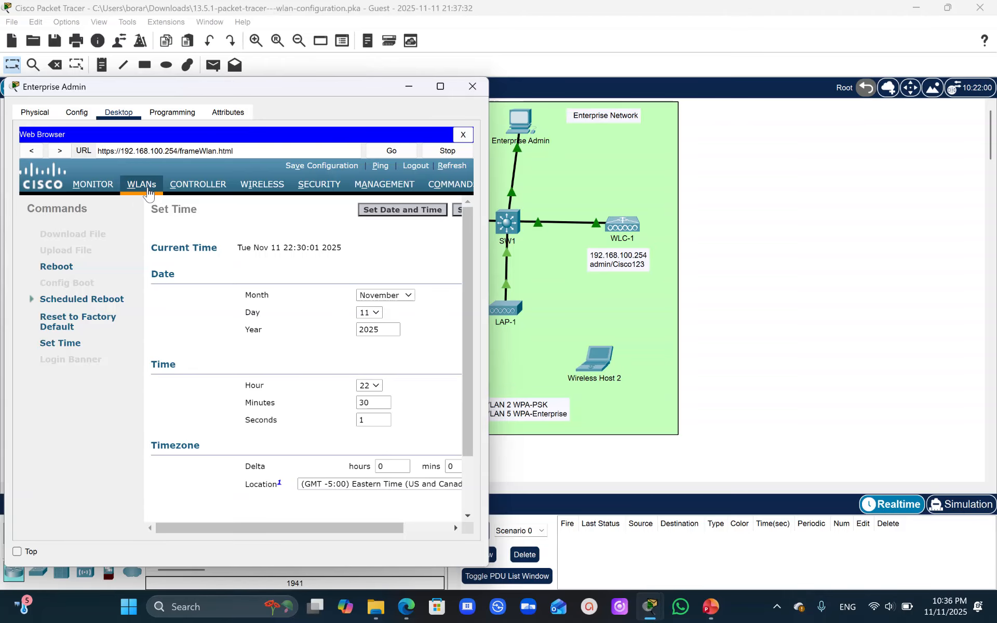
left_click(149, 191)
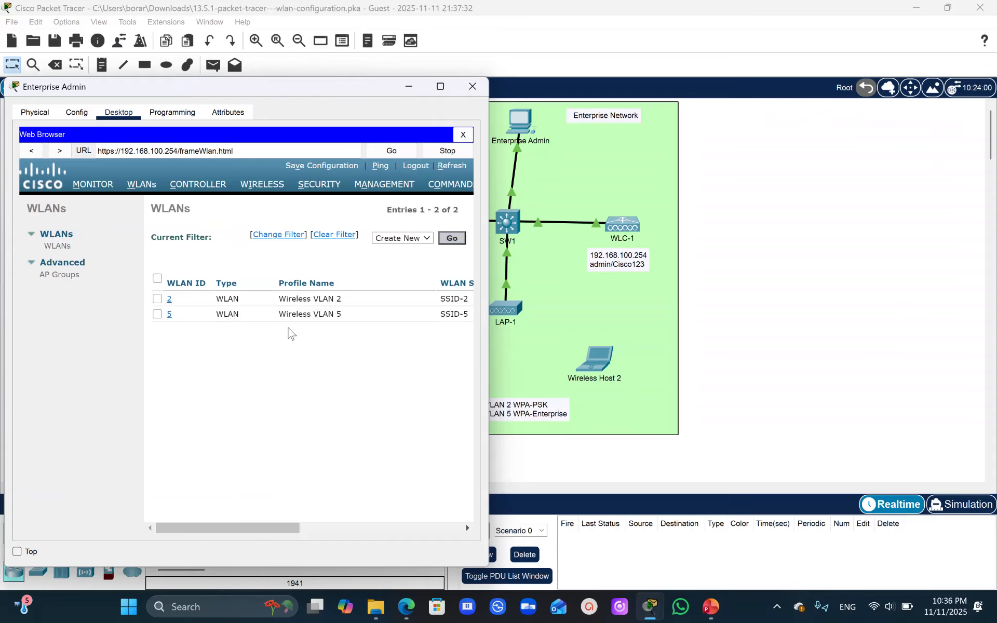
mouse_move(244, 526)
left_mouse_down()
mouse_move(452, 530)
mouse_move(229, 530)
left_mouse_up()
- Maximize the Enterprise Admin window, check WLAN 2's security policy, and open the edit page of Wireless VLAN 2
left_click(170, 303)
left_click_drag(296, 528, 176, 519)
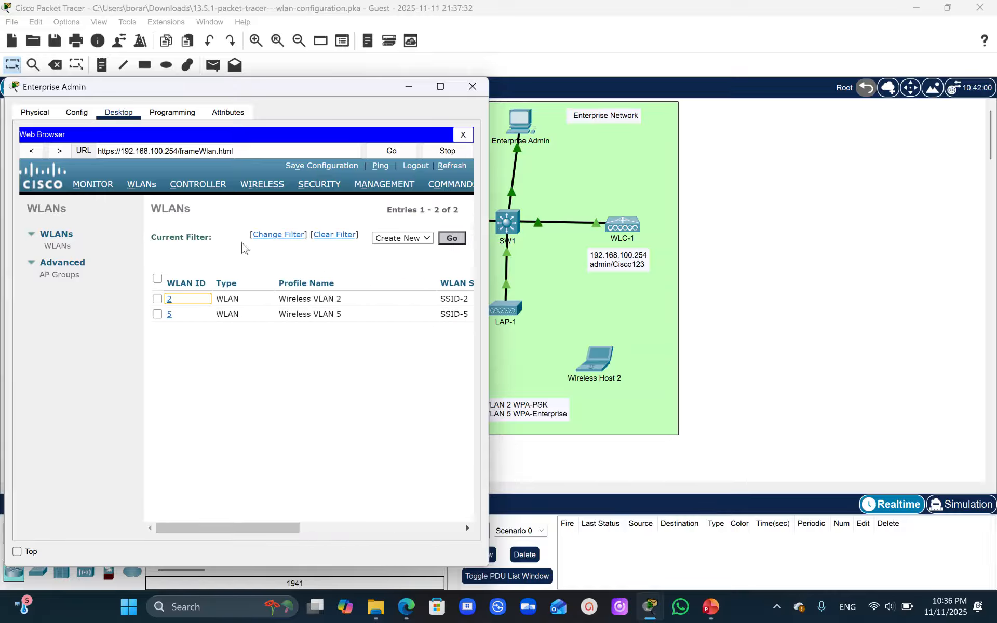
left_click(440, 87)
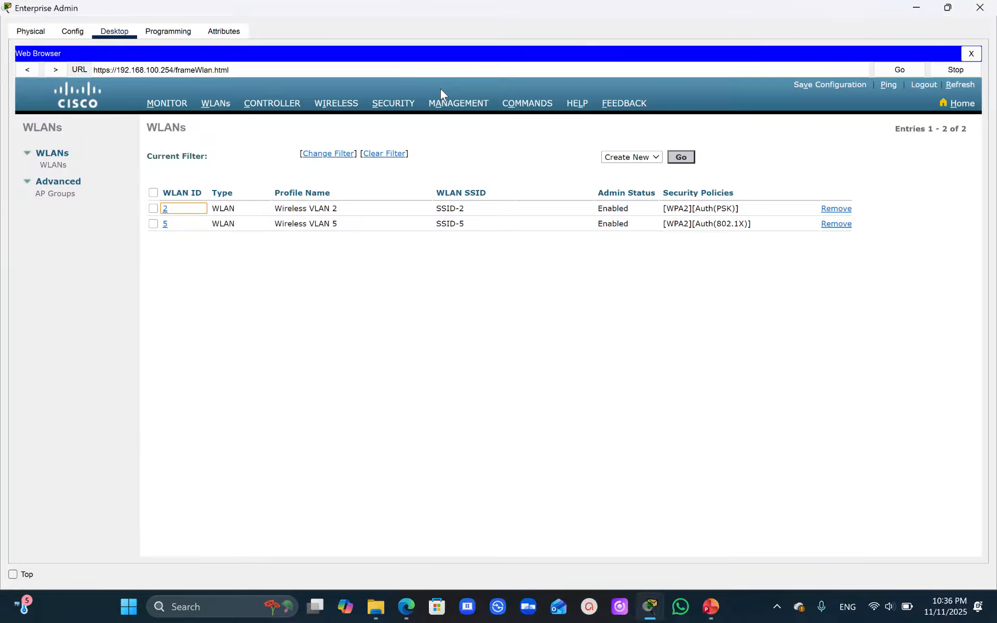
left_click(165, 209)
left_click(697, 209)
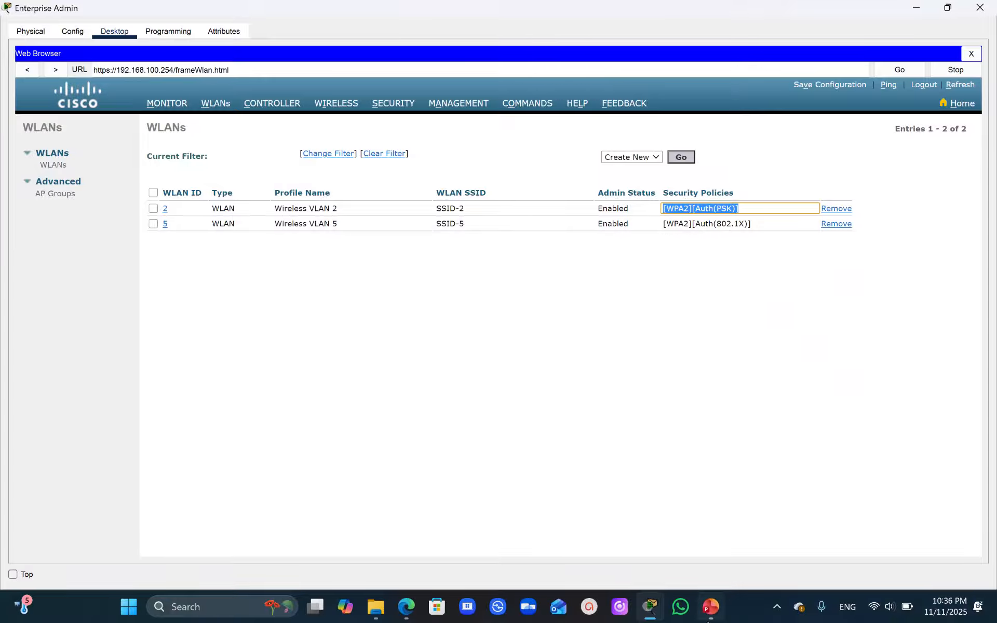
mouse_move(653, 619)
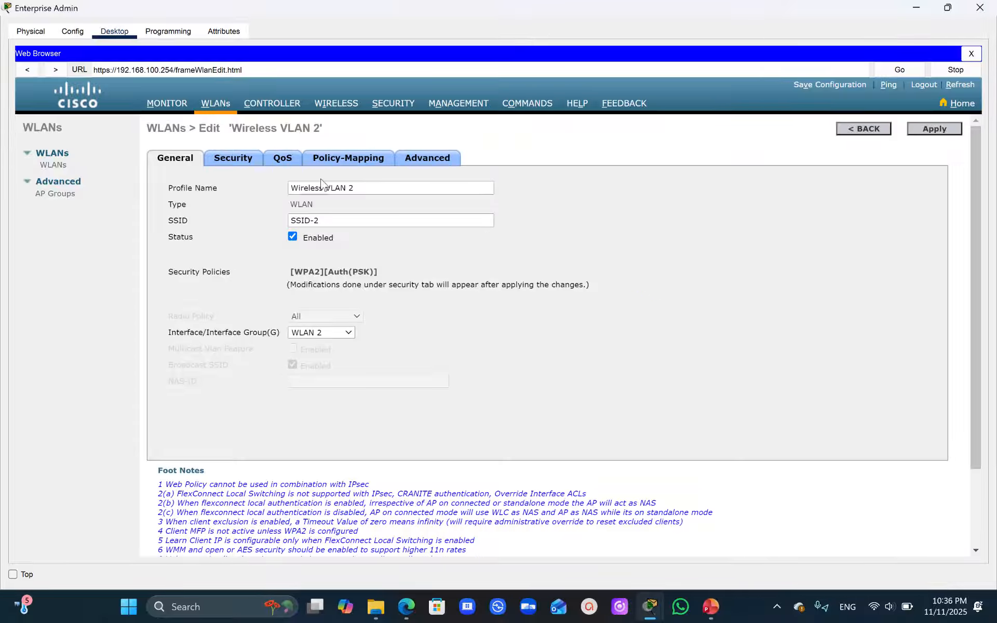
- Check the WPA2 policy, encryption and pre-shared key settings in Wireless VLAN 2's Layer 2 security
left_click(244, 161)
left_click_drag(909, 257, 948, 405)
left_click_drag(328, 410, 220, 419)
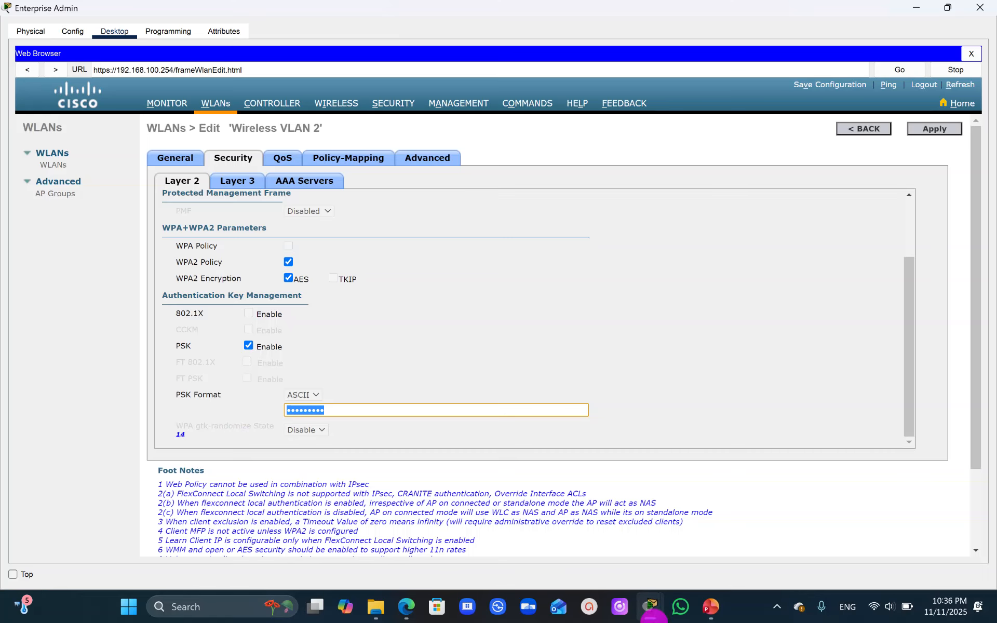
- Return to Wireless Host 1's PC Wireless, start connecting to SSID-2, and clear the wrong text pasted as the pre-shared key
left_click(651, 616)
left_click(539, 527)
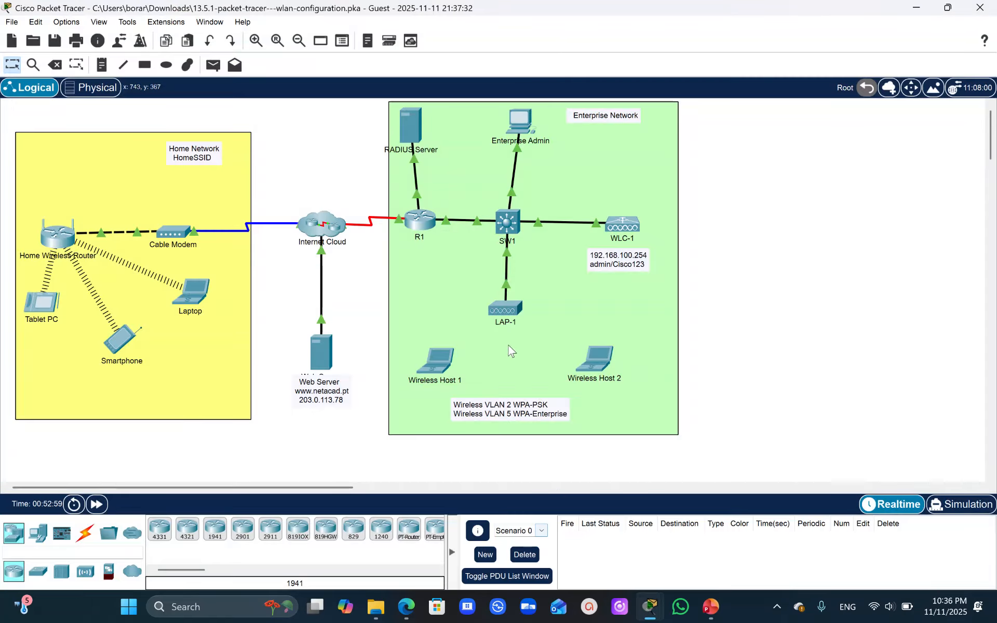
left_click(446, 362)
left_click(344, 348)
left_click(574, 416)
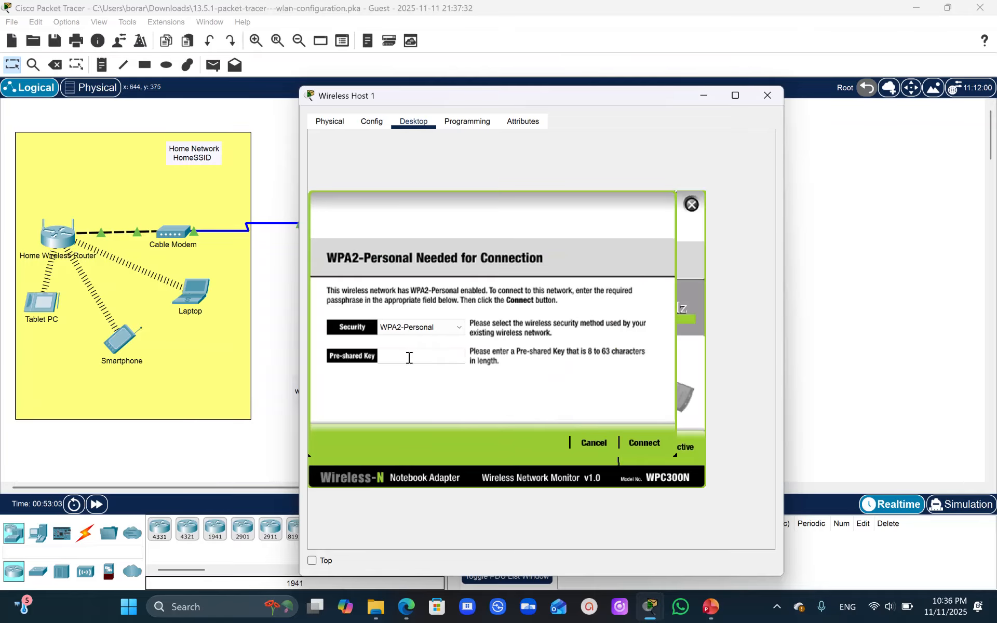
left_click(408, 358)
type("SSID-5")
key("BackSpace")
key("BackSpace")
key("BackSpace")
key("BackSpace")
key("BackSpace")
- Copy WLAN 2's passphrase from Step 4 of the activity instructions and try connecting Wireless Host 1 with it as the pre-shared key
mouse_move(650, 606)
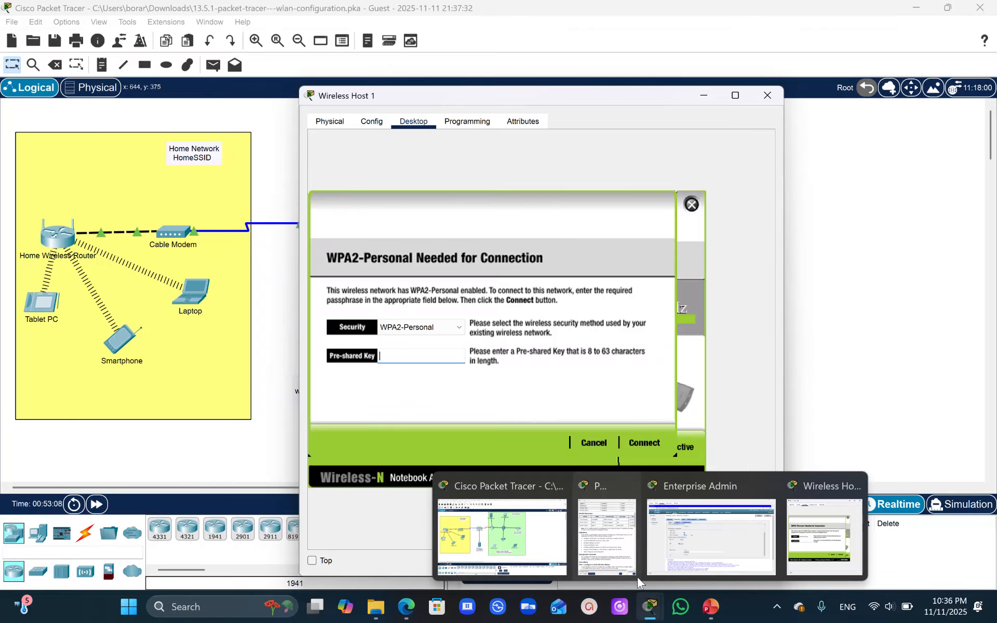
left_click(621, 562)
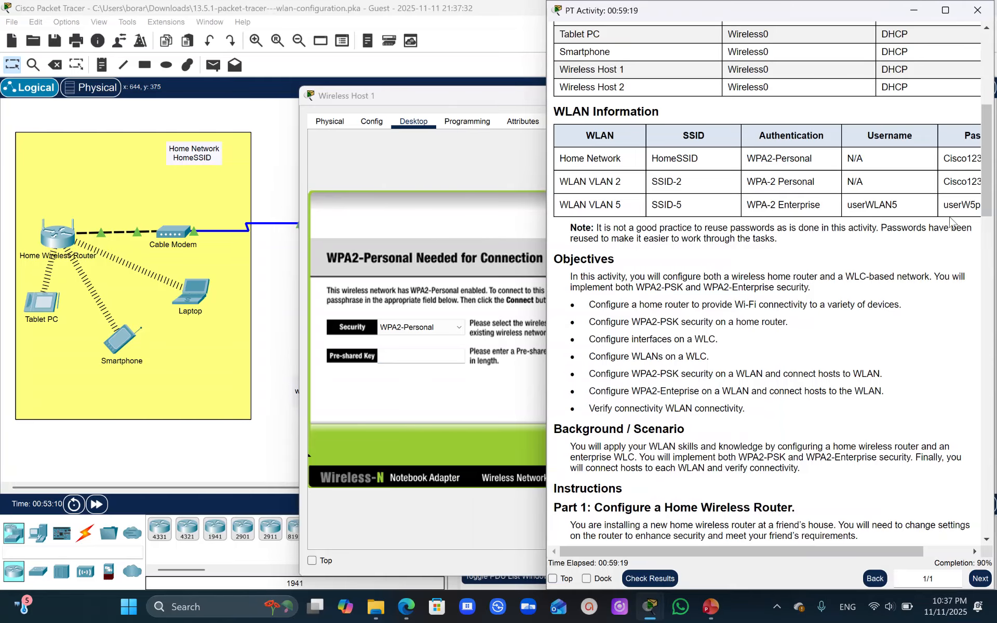
left_click_drag(990, 202, 990, 485)
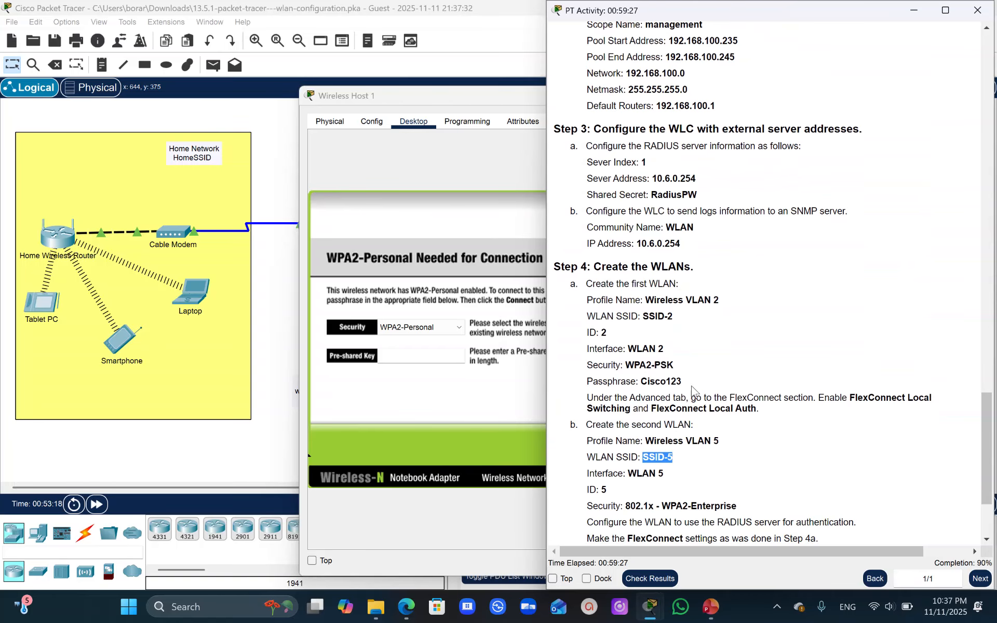
left_click_drag(681, 382, 644, 384)
key("ctrl+c")
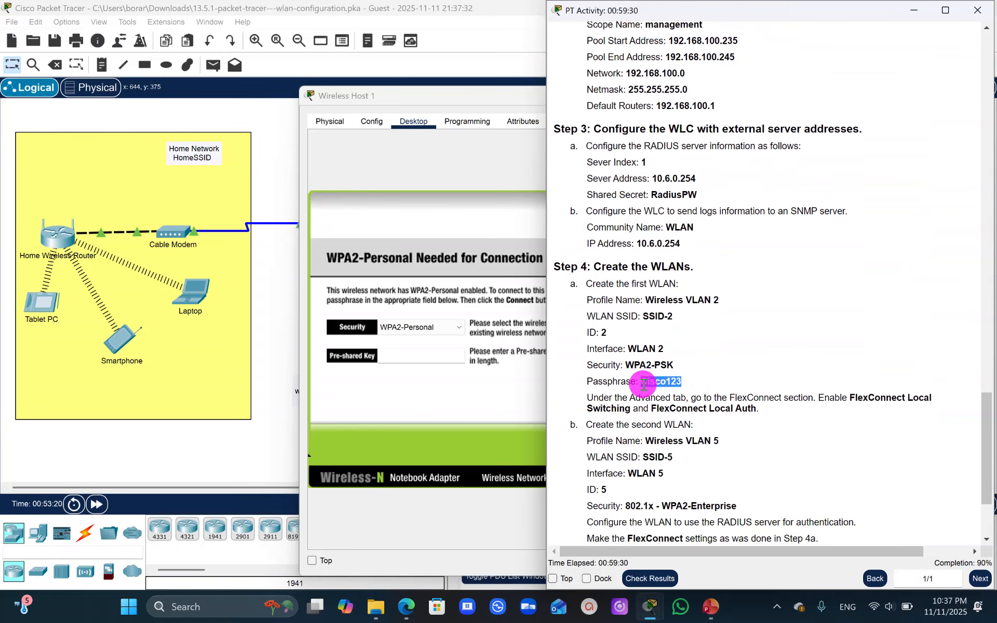
left_click(419, 354)
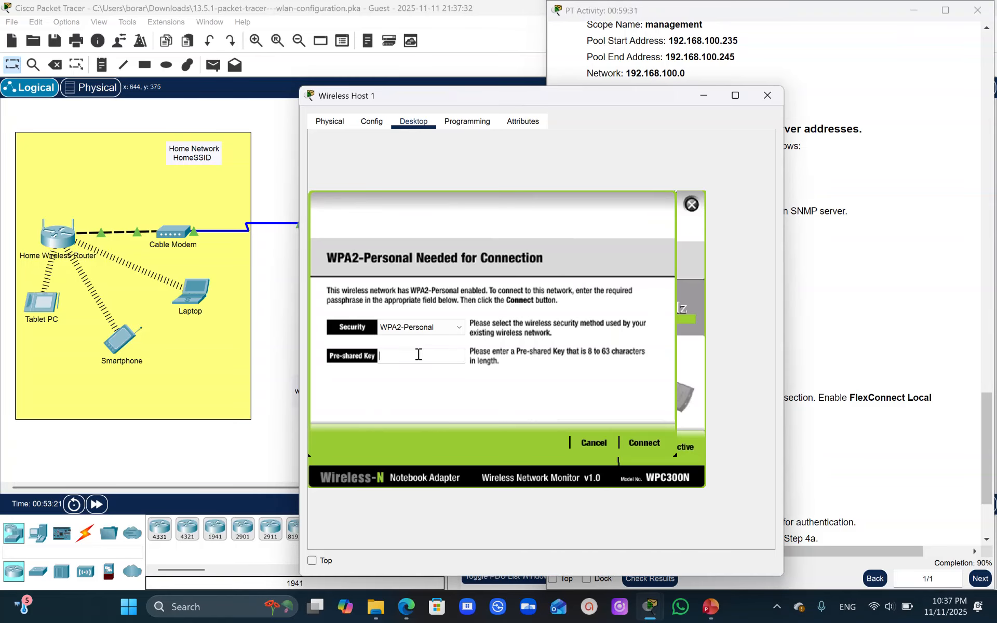
key("ctrl+v")
left_click(651, 444)
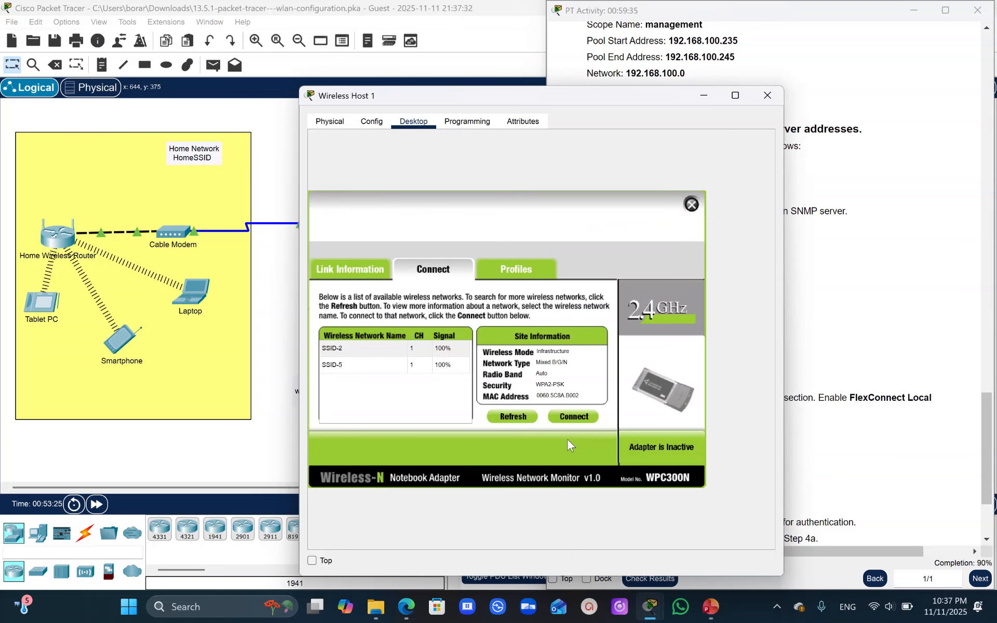
- Try connecting Wireless Host 1 to SSID-2 again by entering the pre-shared key manually, and check its link in the topology
left_click(822, 305)
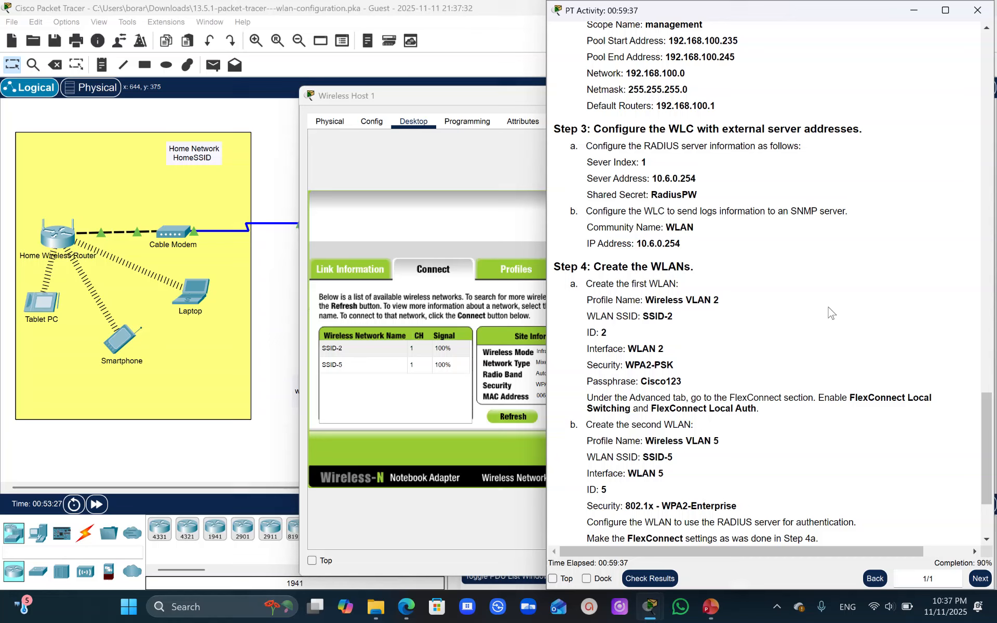
left_click(263, 361)
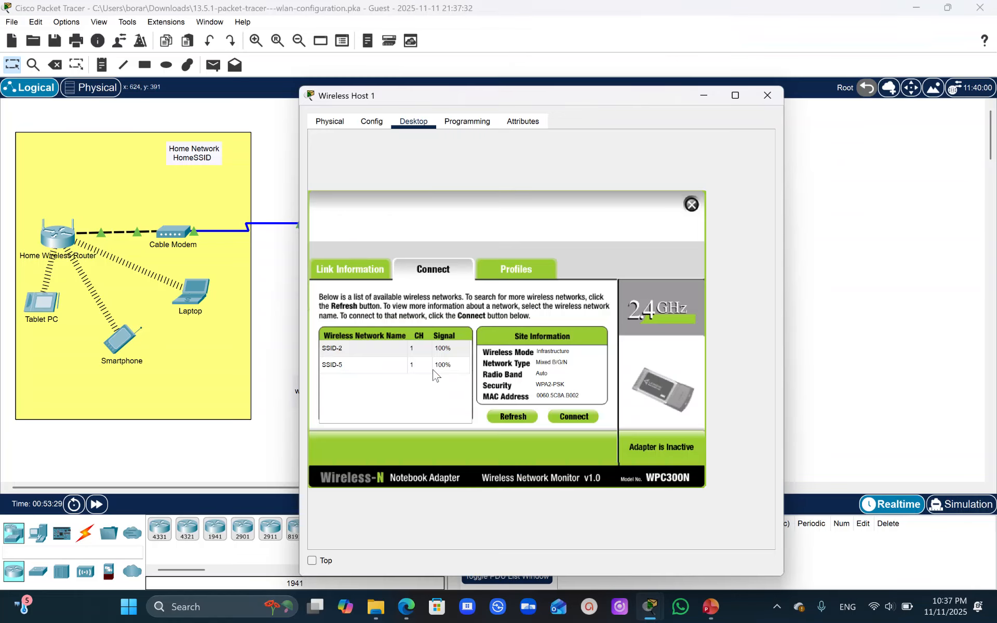
left_click(561, 416)
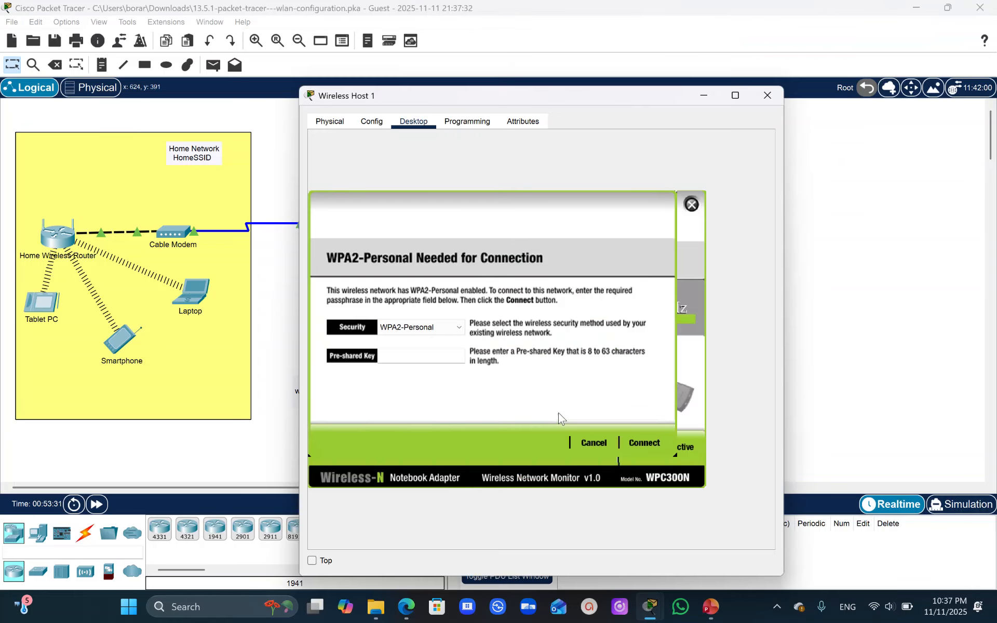
left_click(388, 355)
type("Cisco123")
left_click(642, 443)
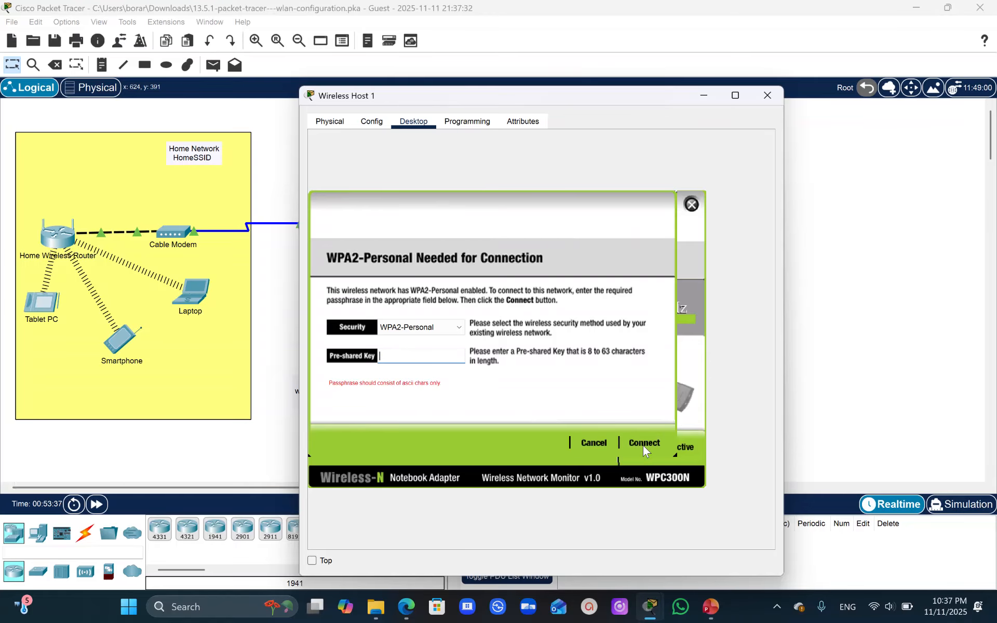
left_click(401, 355)
type("Cisco123")
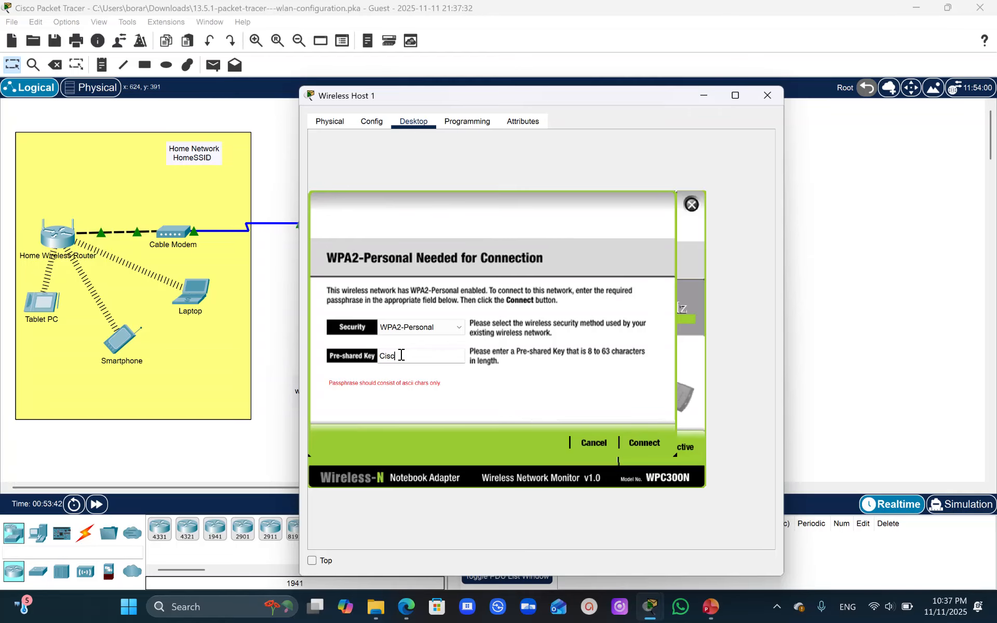
left_click(639, 443)
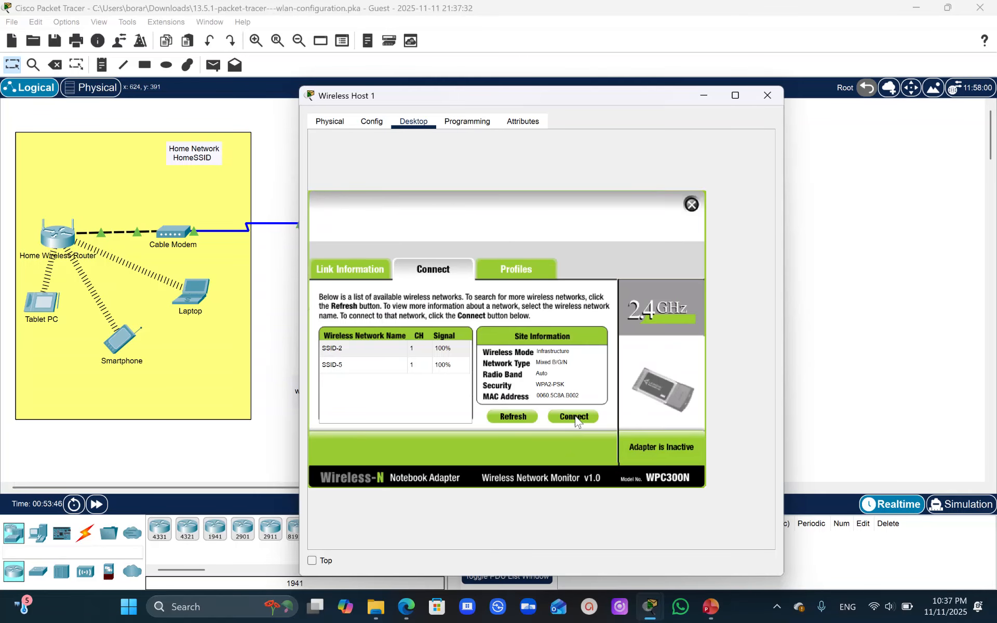
left_click(823, 356)
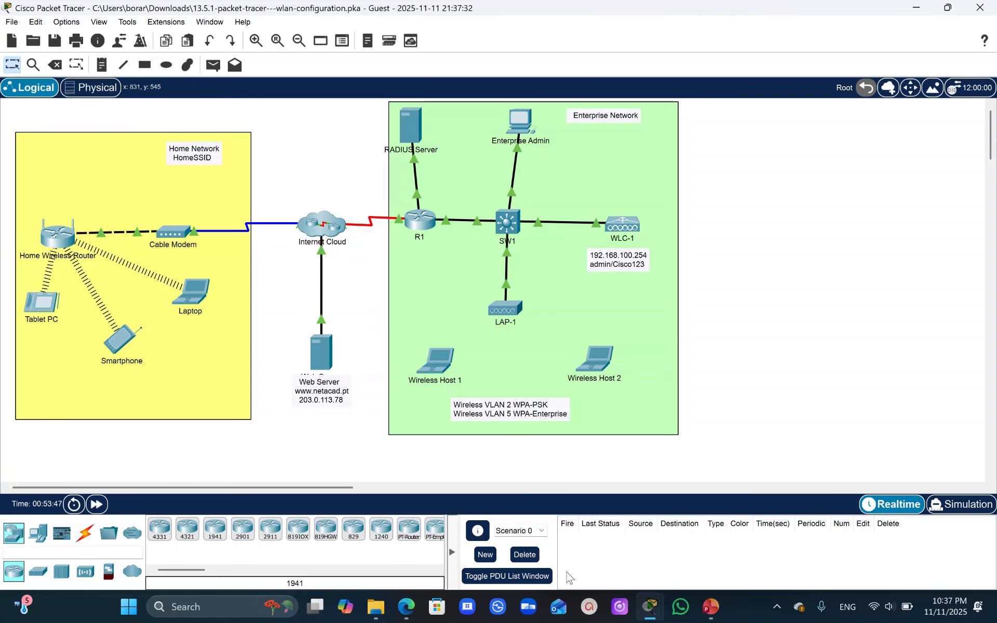
- Return to Enterprise Admin's browser, re-enter the ASCII pre-shared key for Wireless VLAN 2, and apply the change
mouse_move(661, 610)
left_click(706, 535)
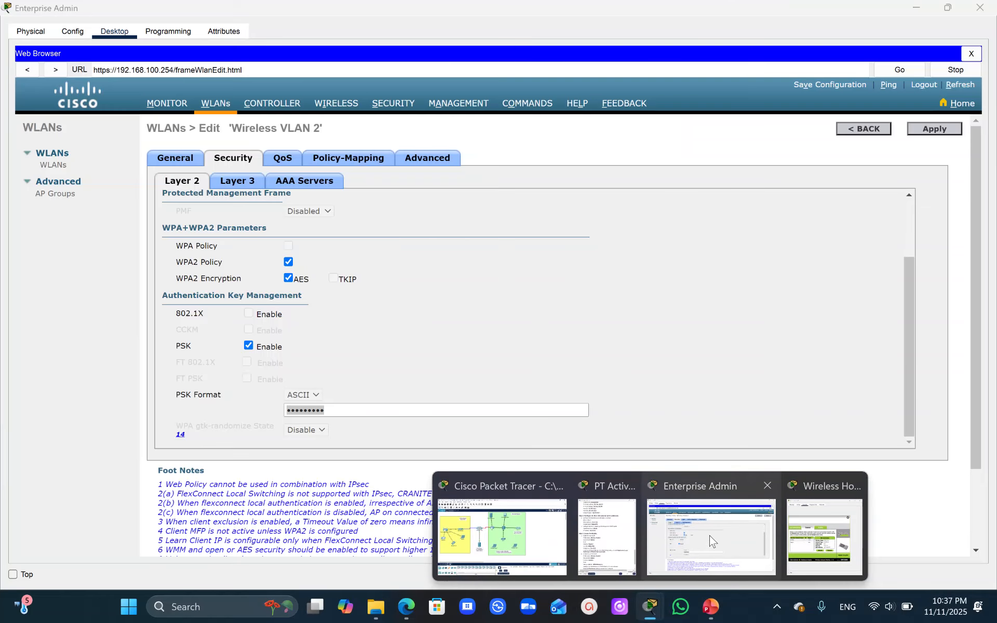
left_click(333, 410)
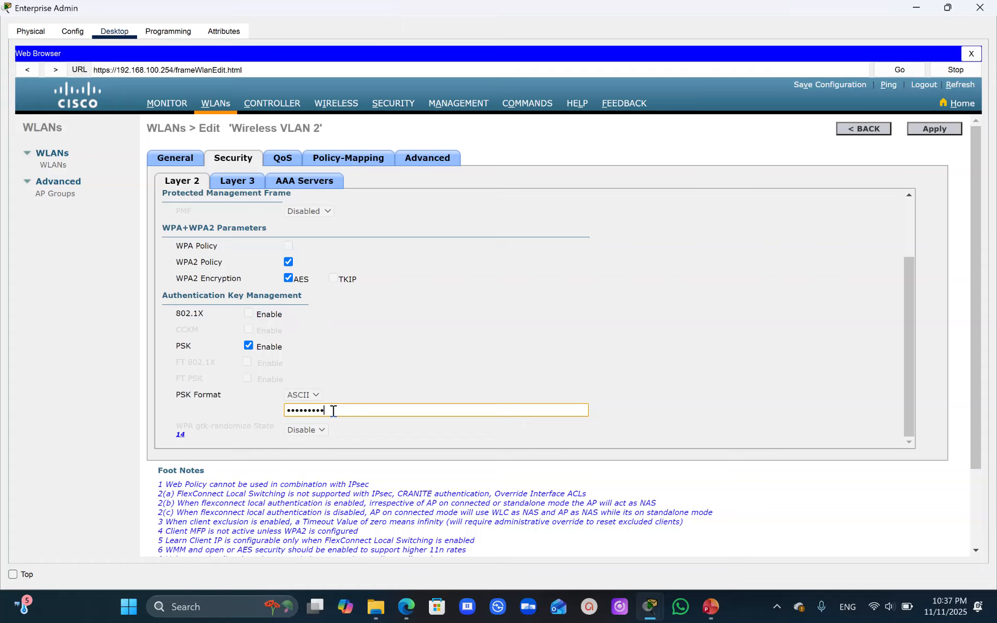
key("BackSpace")
key("BackSpace")
key("BackSpace")
key("BackSpace")
key("BackSpace")
key("BackSpace")
key("BackSpace")
type("••••••••••")
left_click(928, 129)
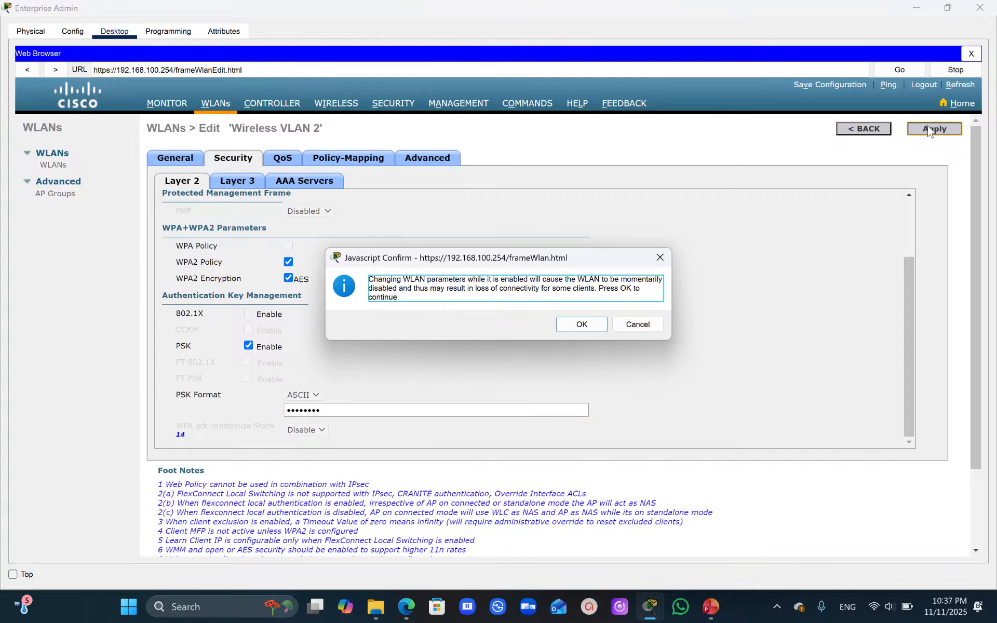
left_click(565, 327)
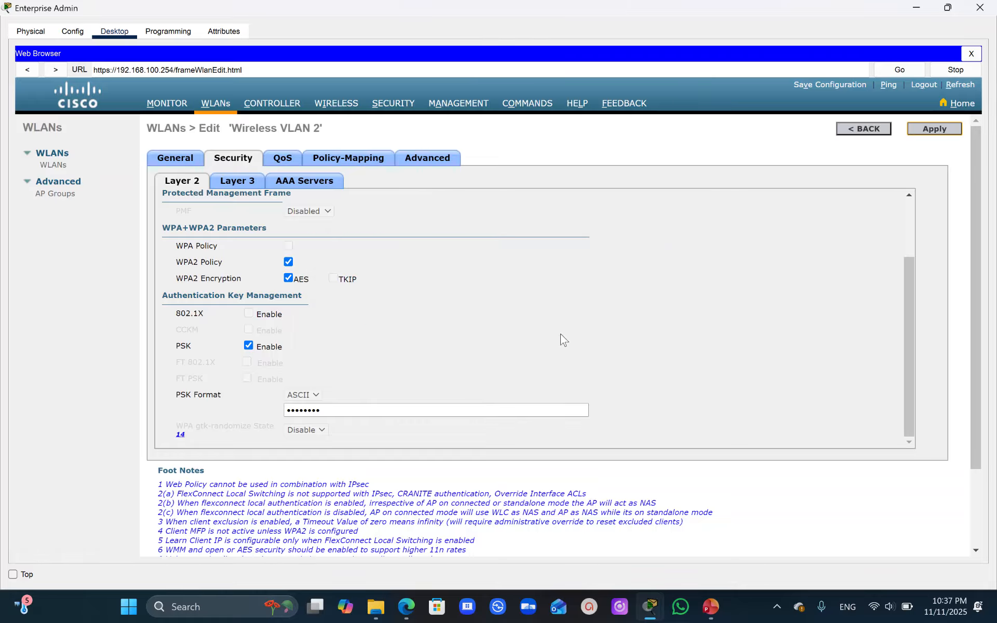
- Refresh the available networks on Wireless Host 1 and connect to SSID-2 with the pre-shared key
mouse_move(649, 606)
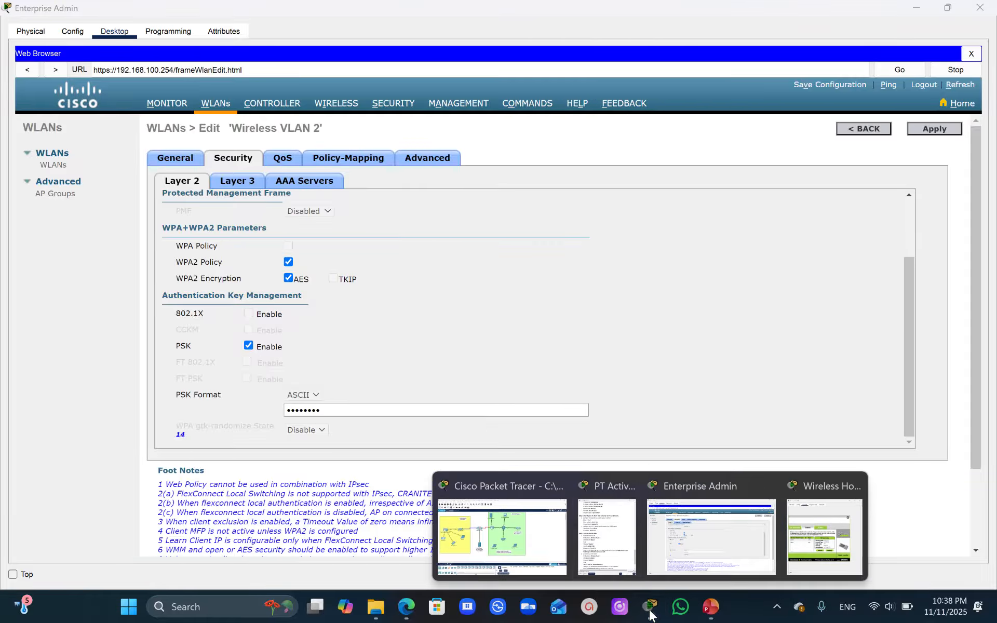
left_click(804, 534)
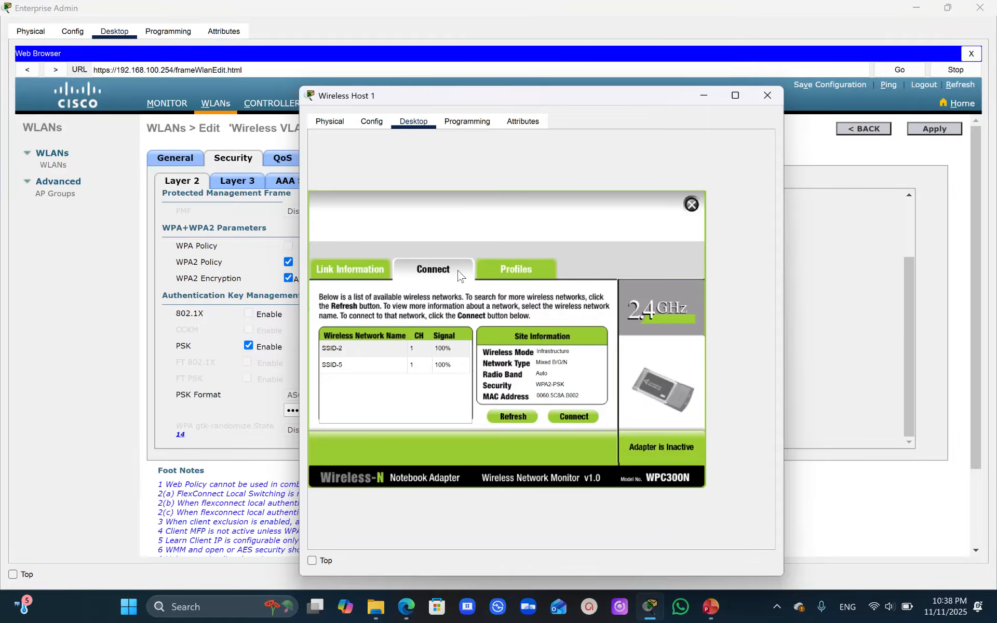
left_click(516, 416)
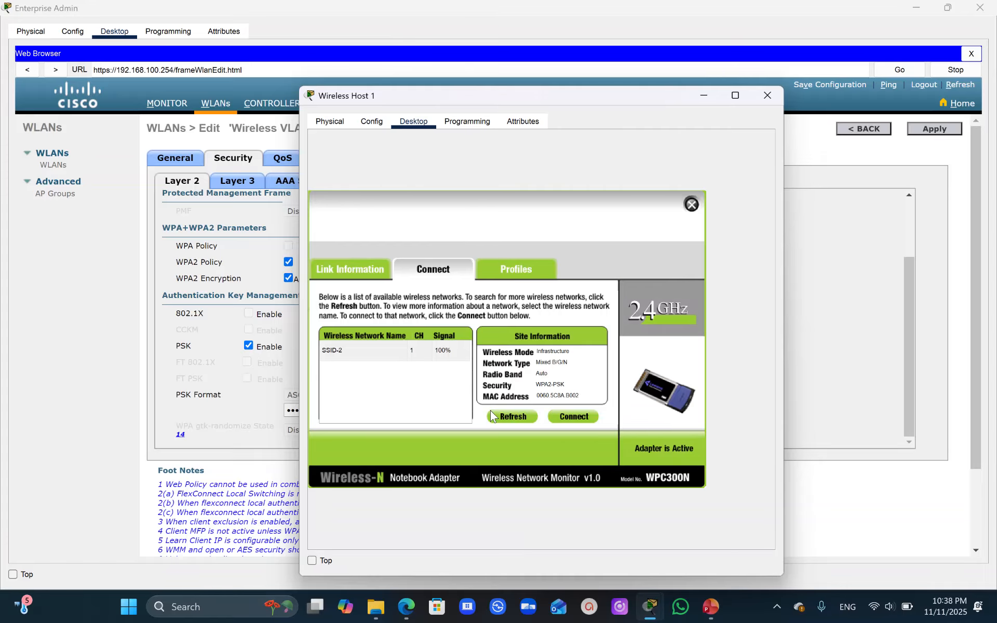
left_click(333, 350)
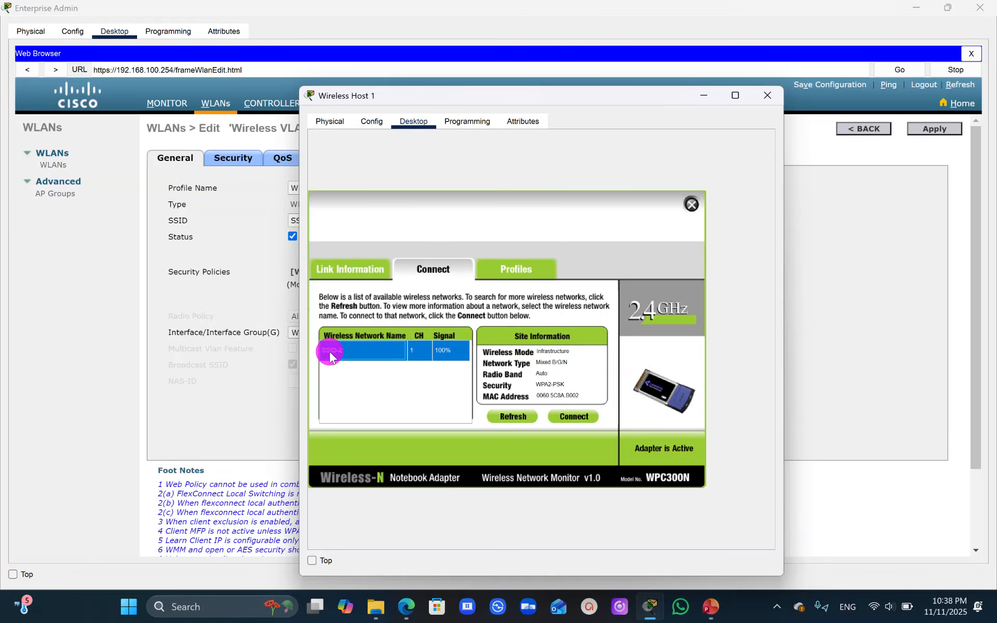
left_click(573, 417)
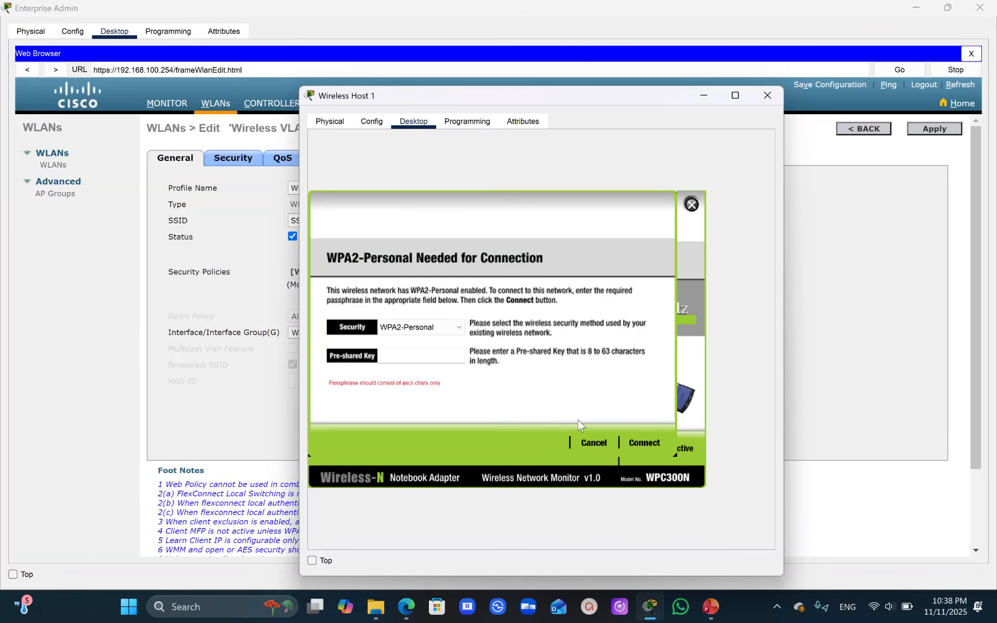
type("Cisco123")
left_click(644, 443)
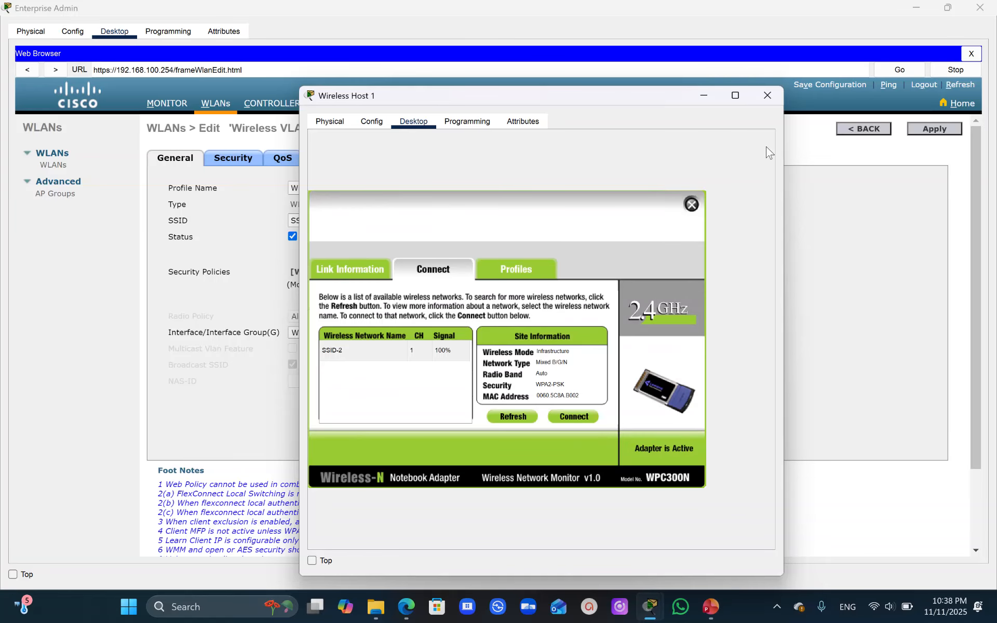
- Close PC Wireless and the Wireless Host 1 window, and check the host's wireless link in the topology
left_click(691, 205)
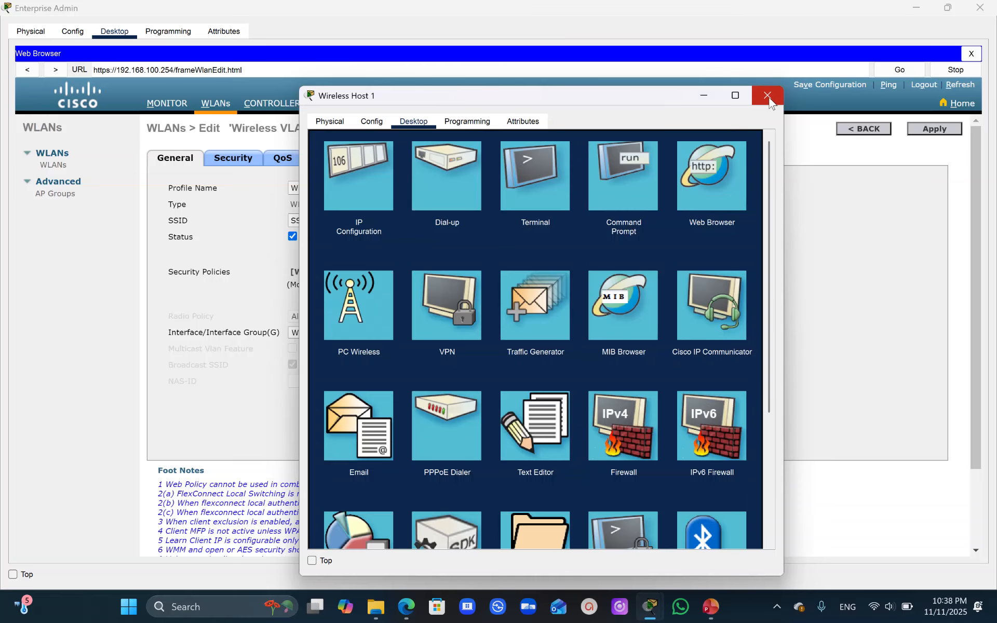
left_click(767, 95)
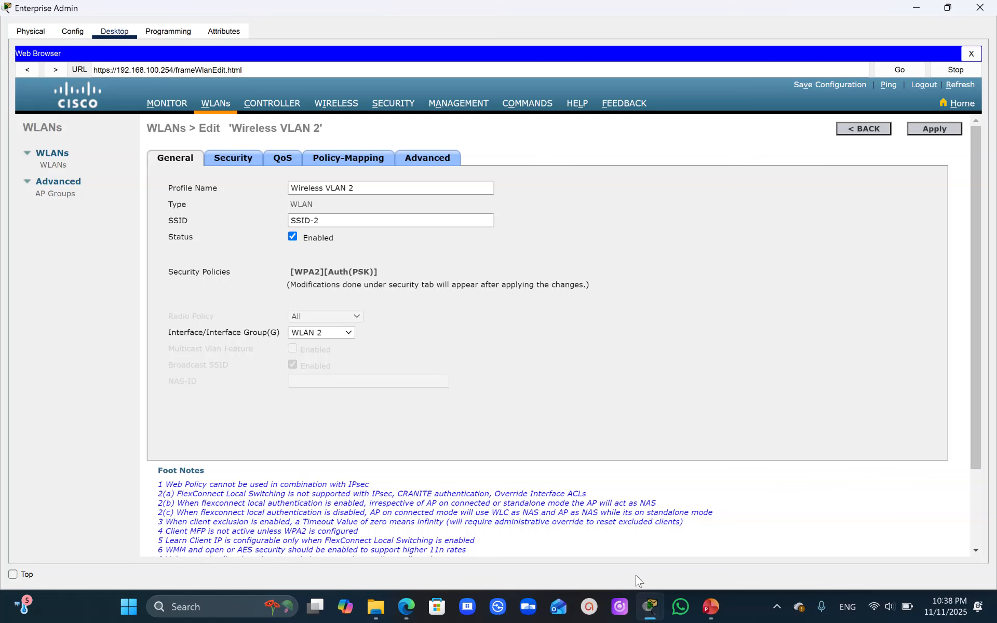
left_click(651, 617)
left_click(556, 527)
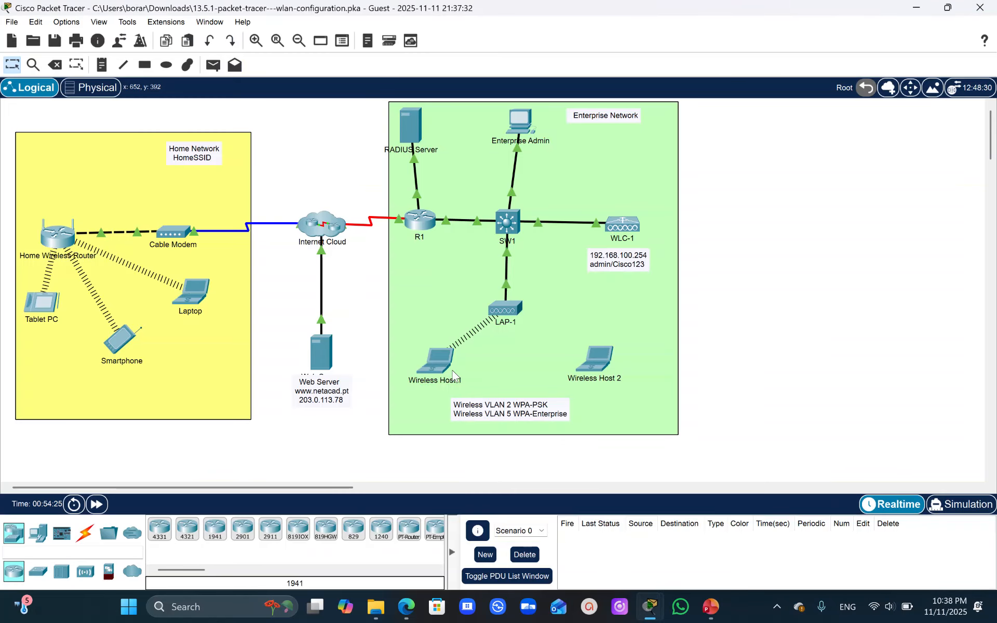
- Open PC Wireless on Wireless Host 2, edit the Default profile, and start advanced setup for the SSID-5 network
left_click(597, 369)
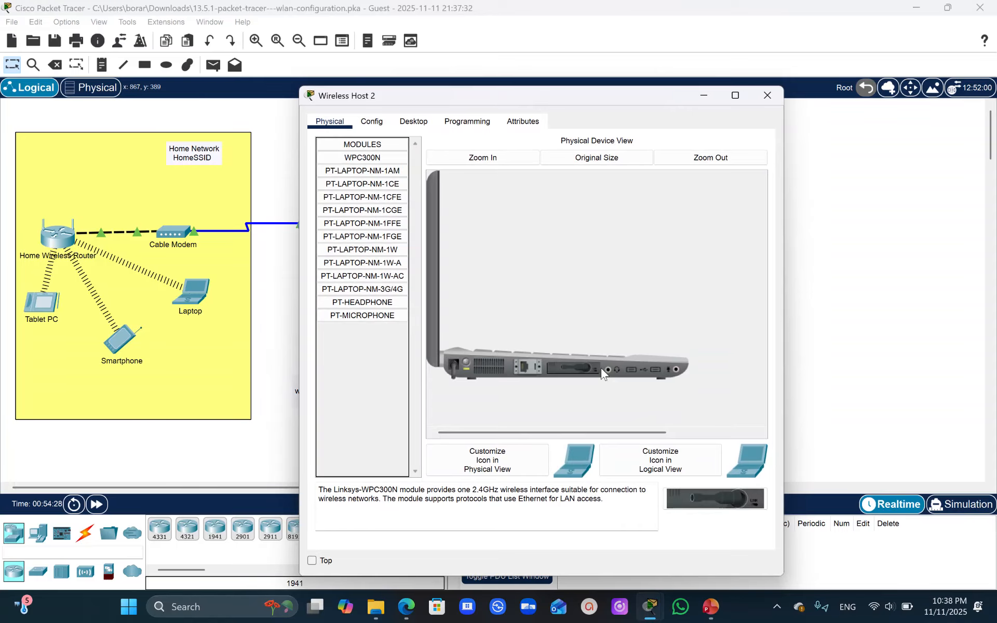
left_click(412, 122)
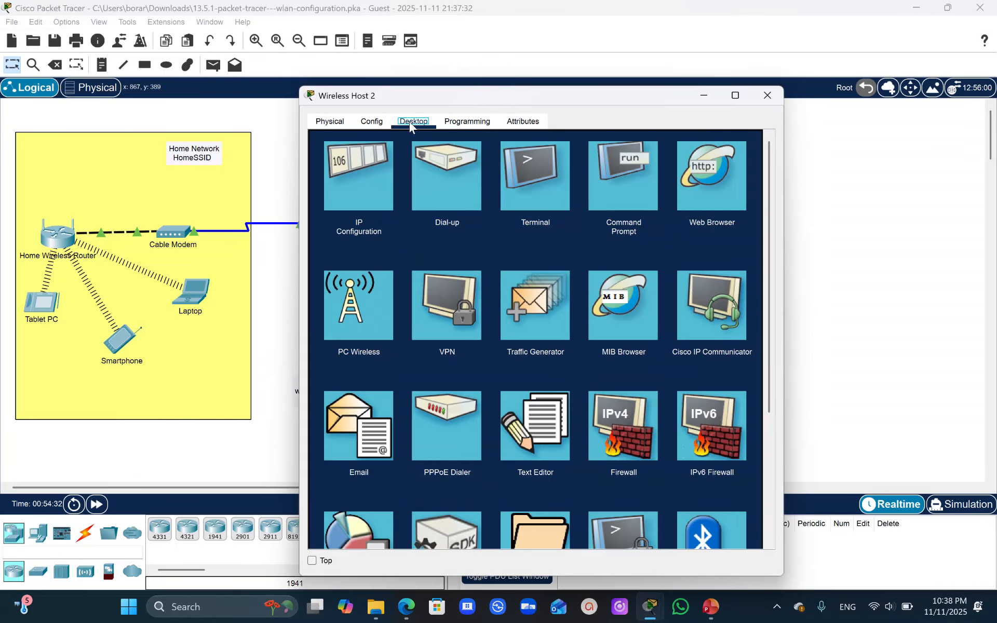
left_click(360, 318)
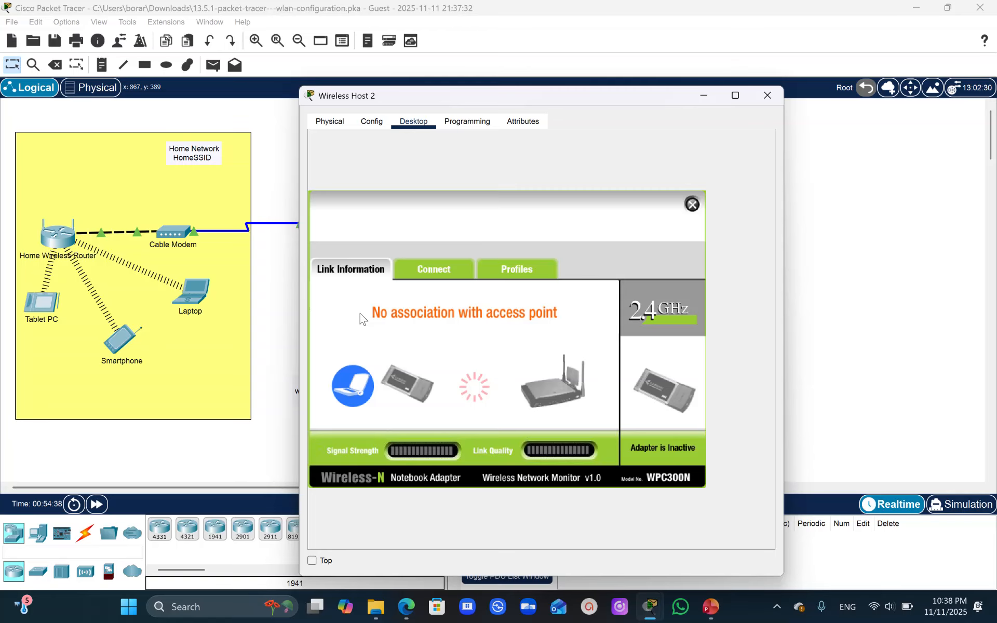
left_click(536, 274)
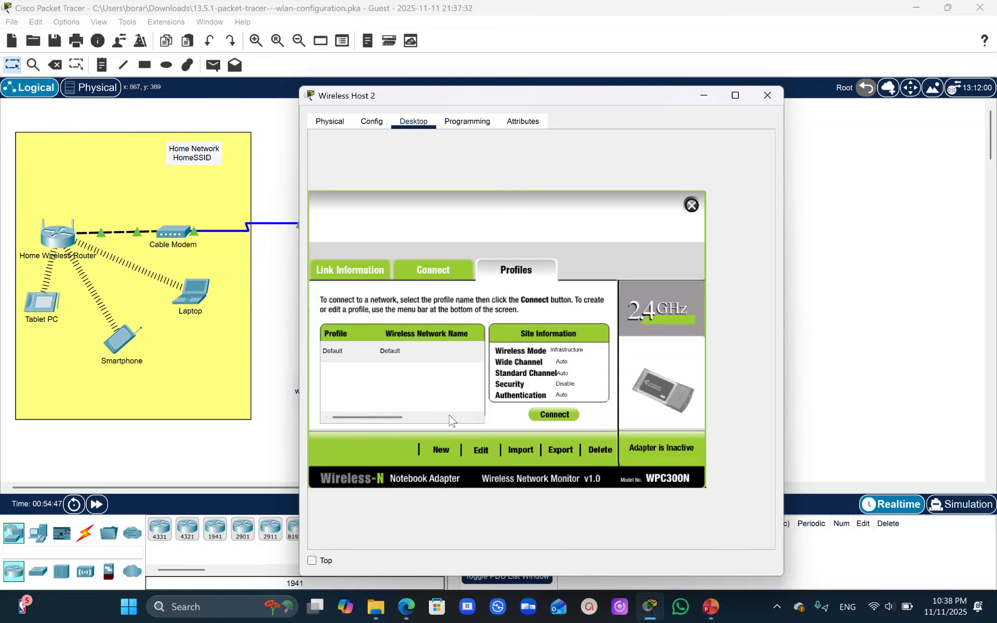
left_click(483, 447)
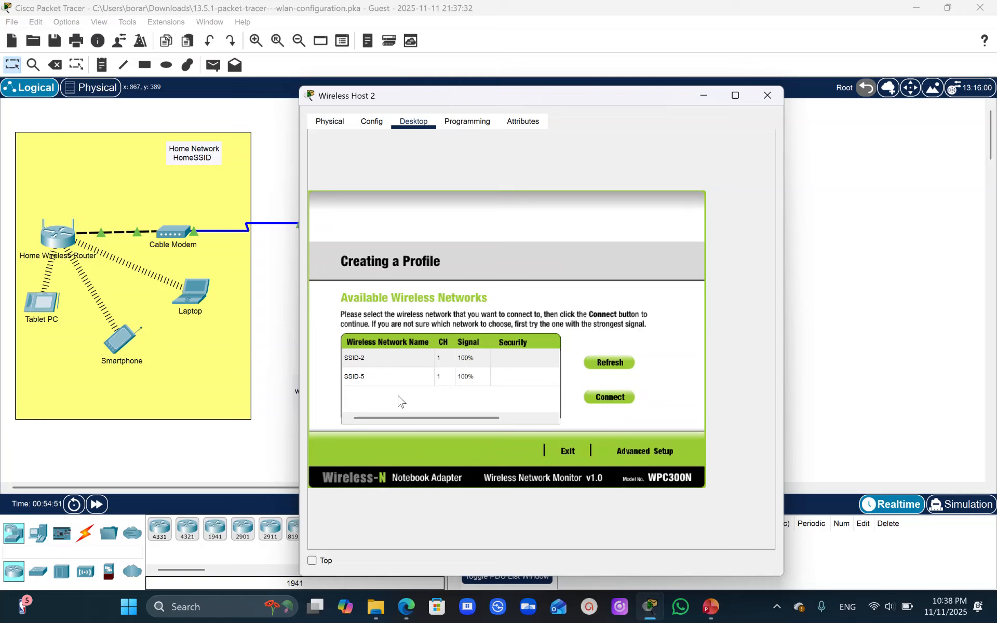
left_click(363, 377)
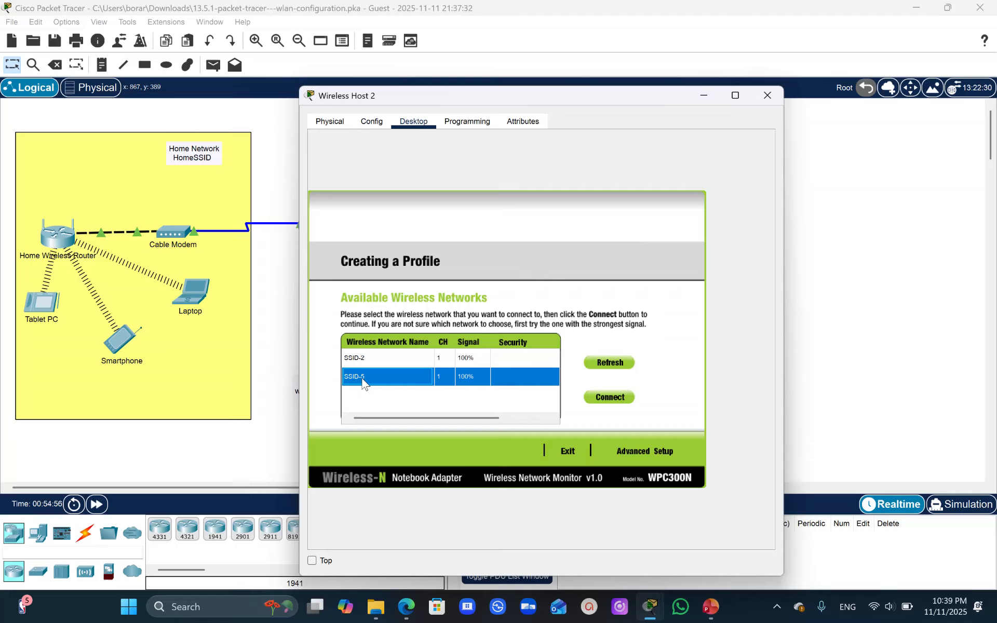
left_click(646, 450)
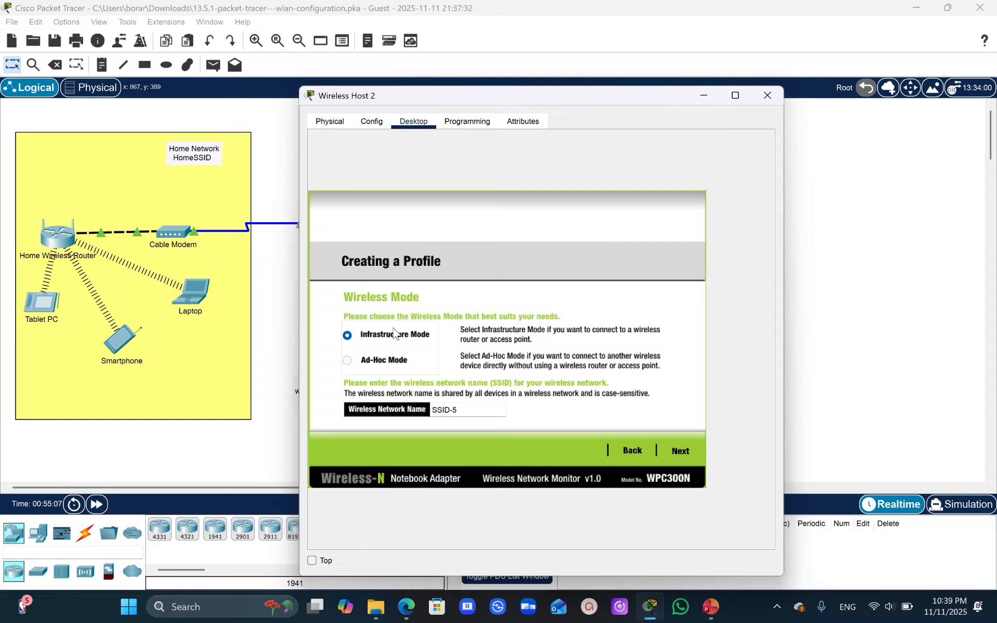
- Keep Infrastructure Mode and DHCP network settings for the SSID-5 profile, and set its wireless security to WPA2-Enterprise
left_click(681, 451)
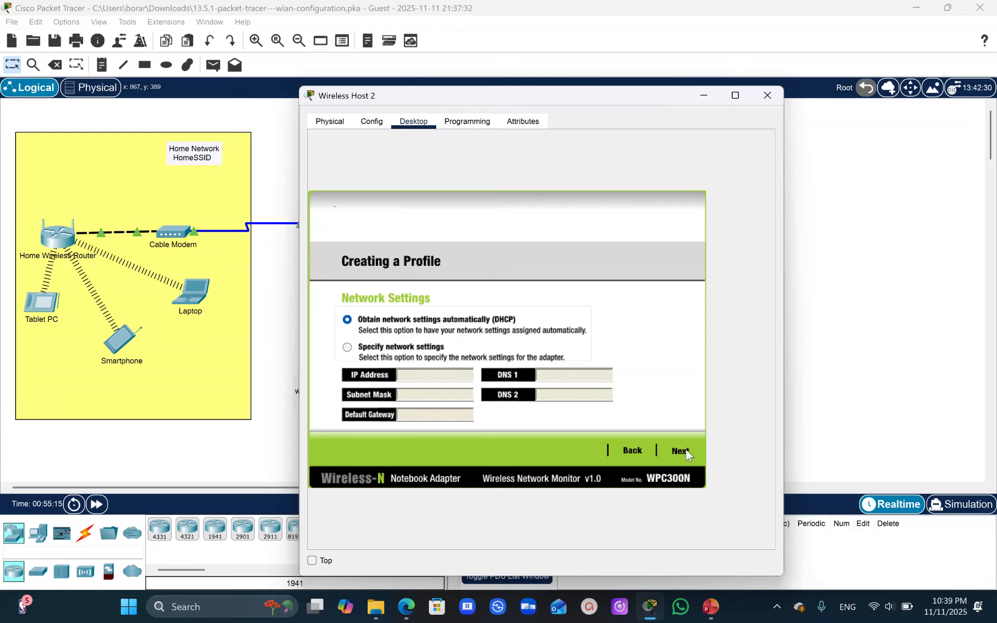
left_click(686, 451)
left_click(686, 451)
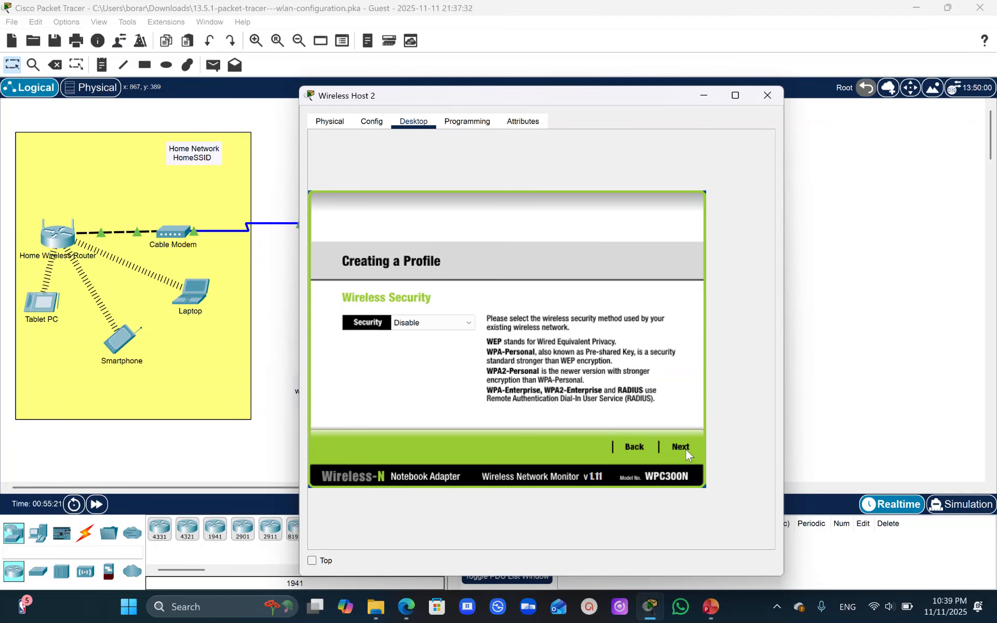
left_click(468, 323)
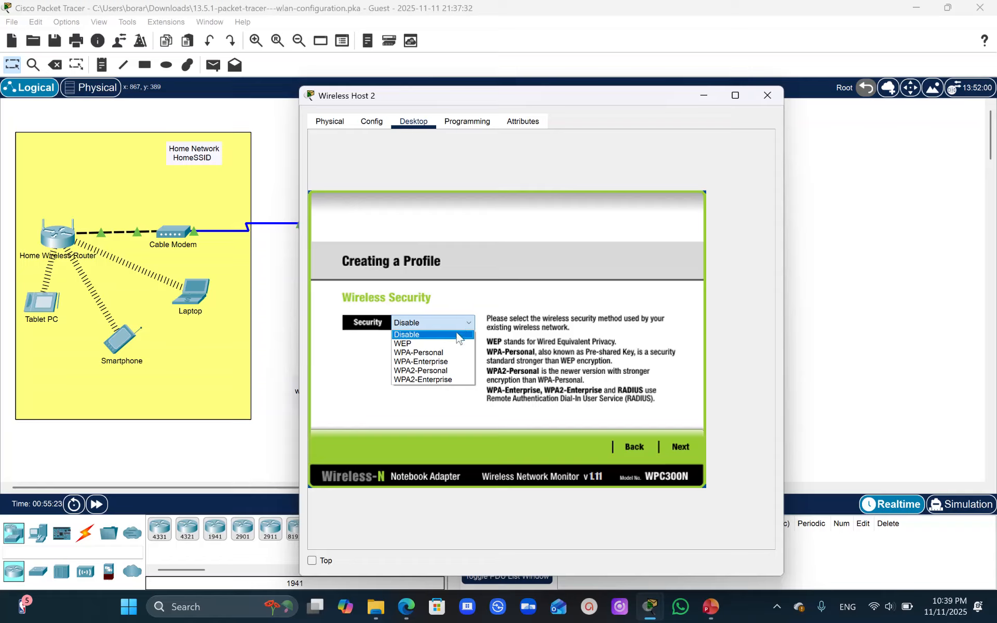
left_click(431, 387)
left_click(446, 324)
left_click(438, 378)
left_click(680, 446)
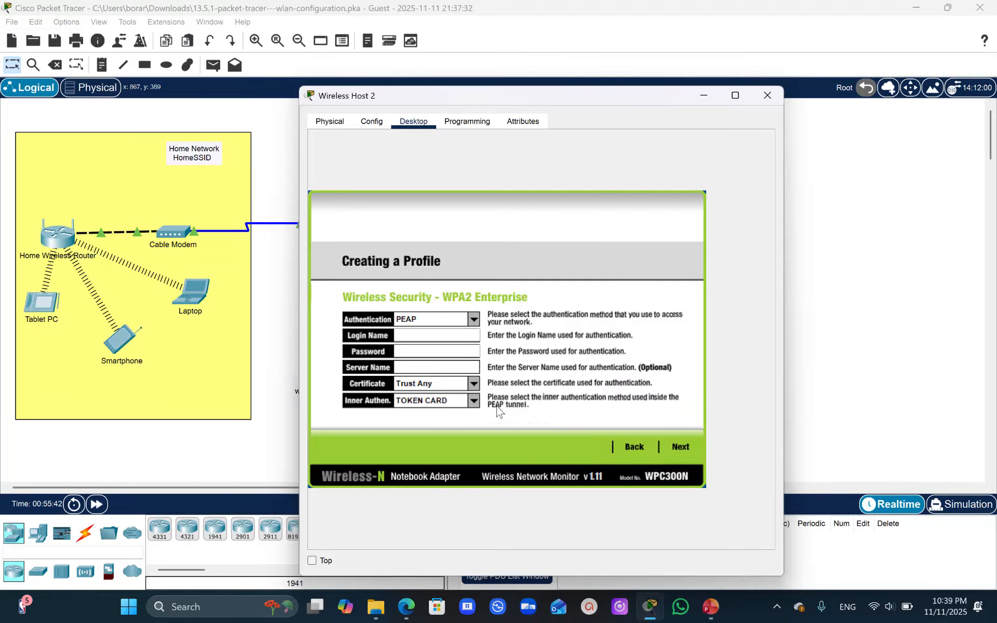
- Copy the WLAN VLAN 5 username userWLAN5 and its password from the activity instructions into the profile's Login Name and Password fields
mouse_move(649, 605)
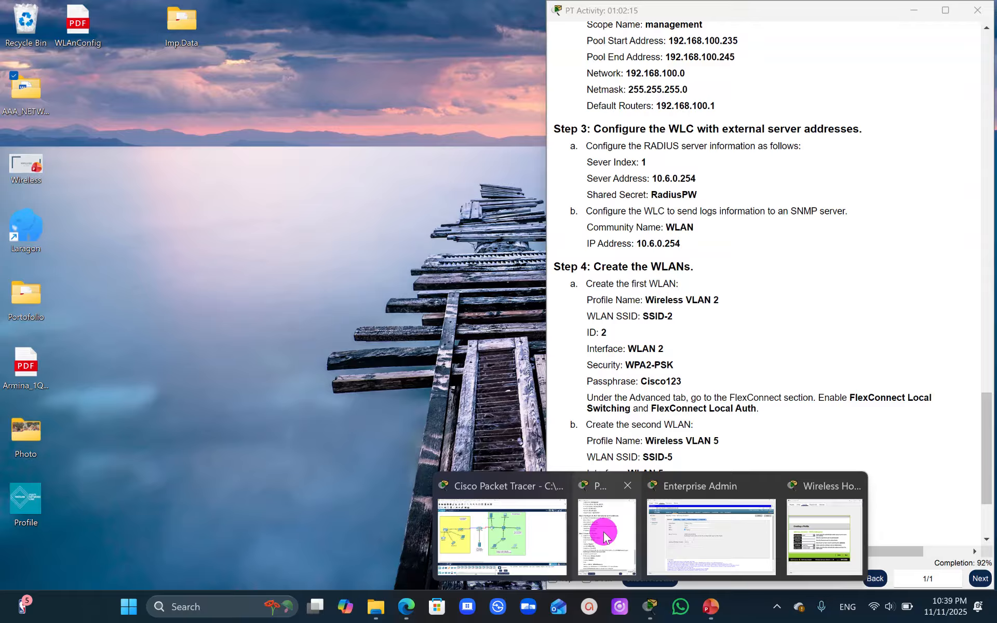
left_click(606, 538)
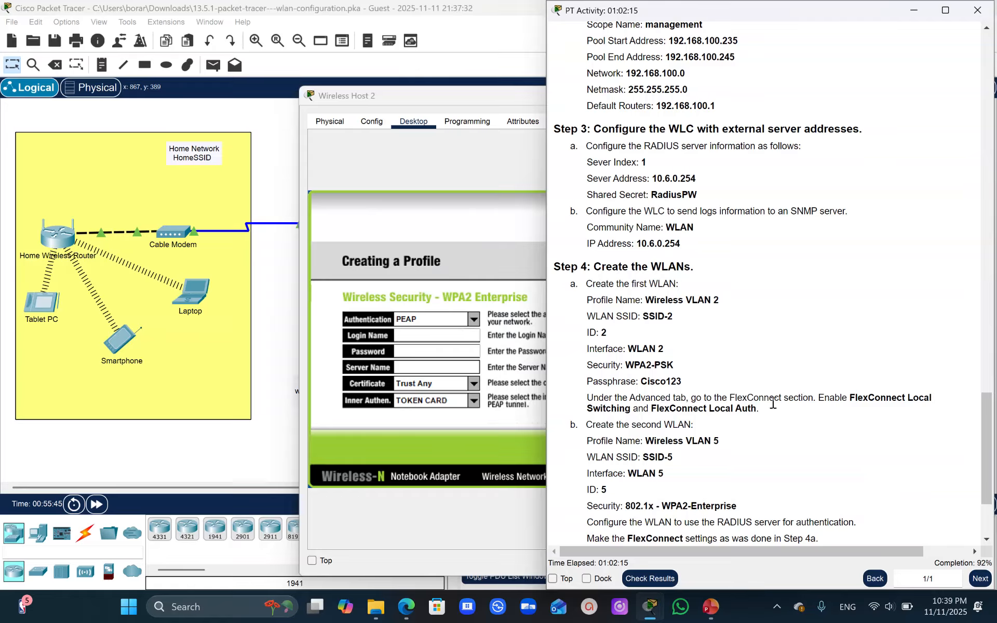
left_click_drag(987, 430, 919, 128)
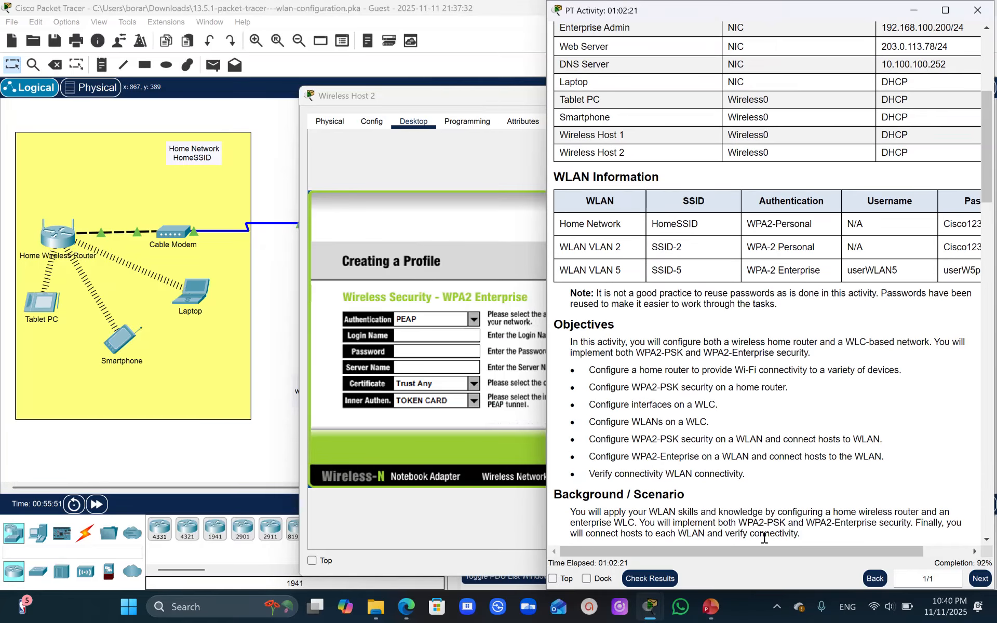
left_click_drag(766, 547, 796, 550)
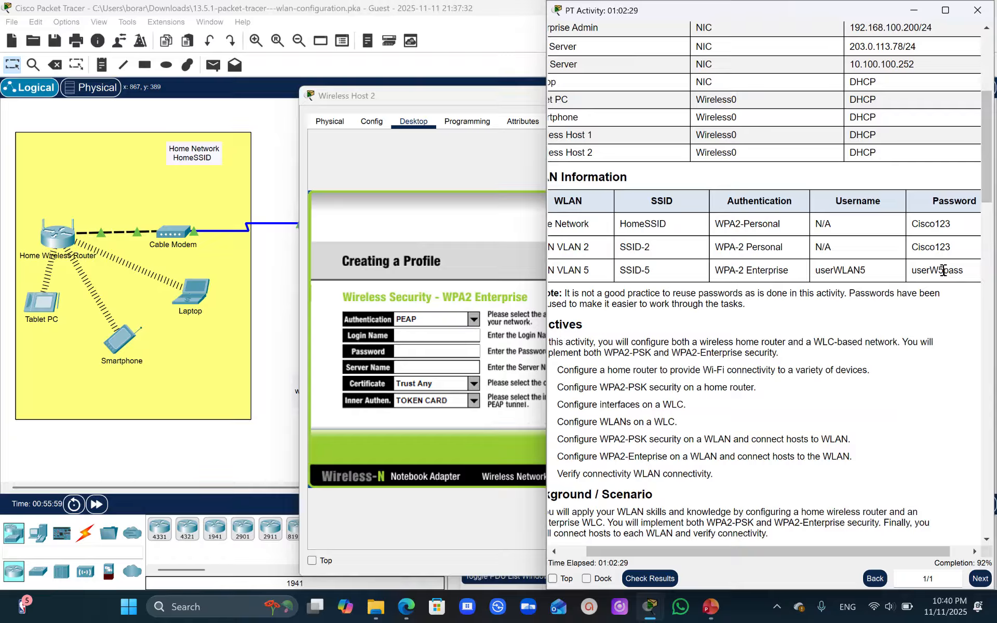
left_click_drag(878, 270, 817, 274)
key("ctrl+c")
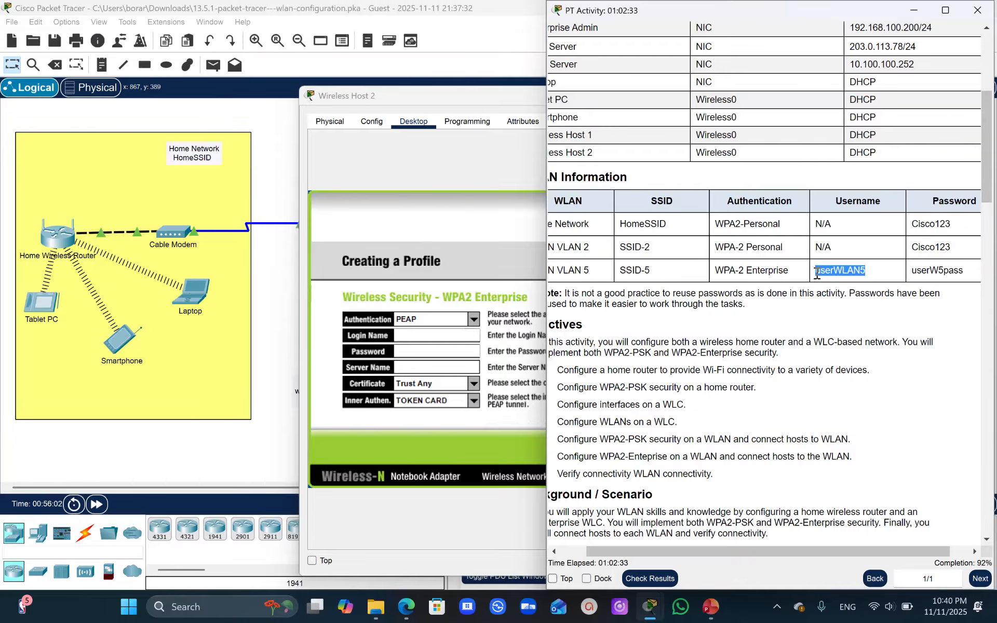
left_click(420, 334)
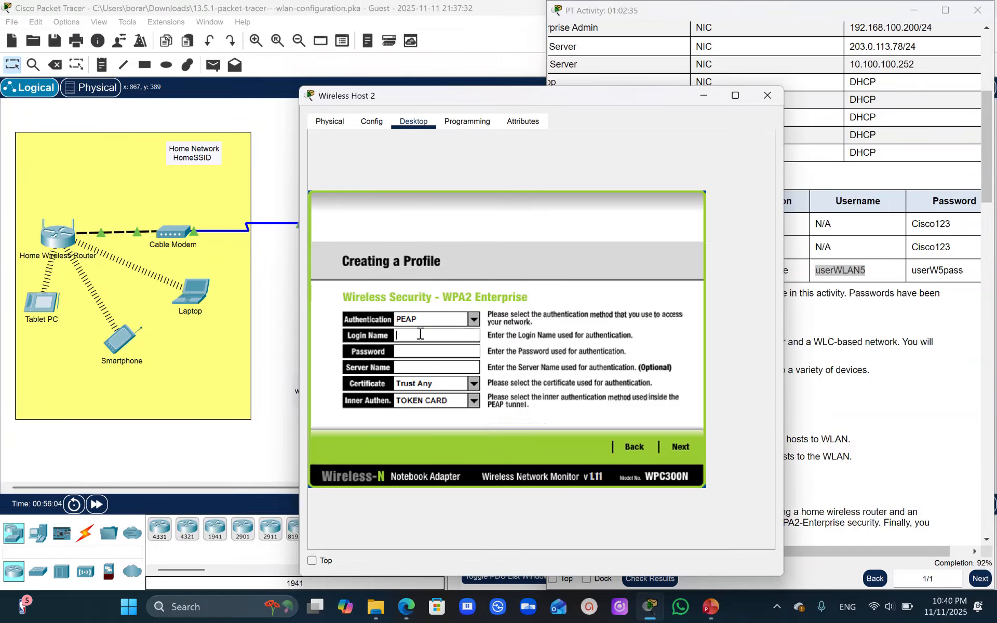
key("ctrl+v")
left_click(929, 271)
left_click_drag(963, 271, 912, 272)
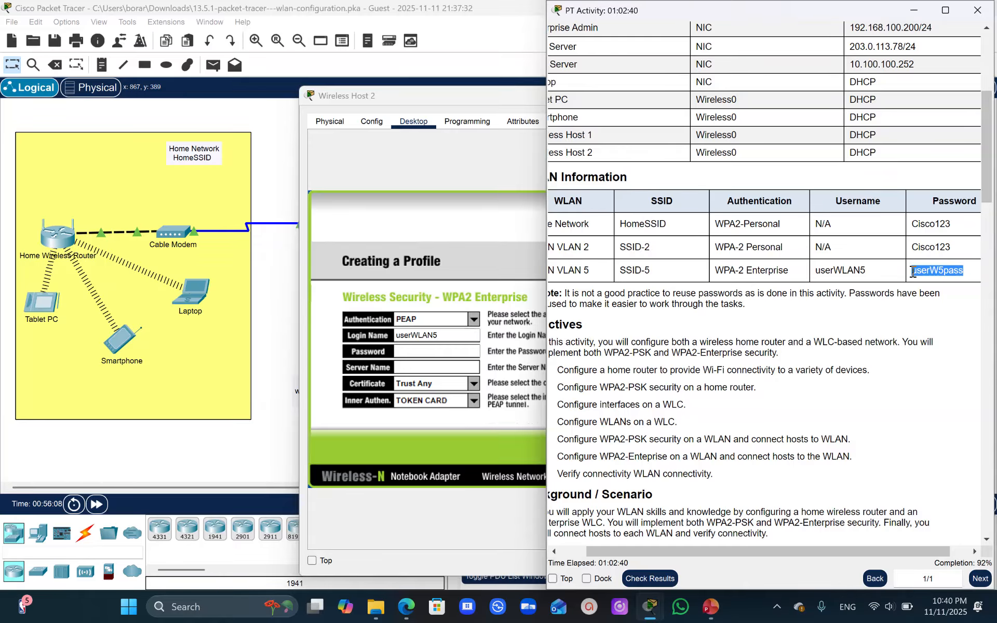
left_click(428, 353)
key("ctrl+v")
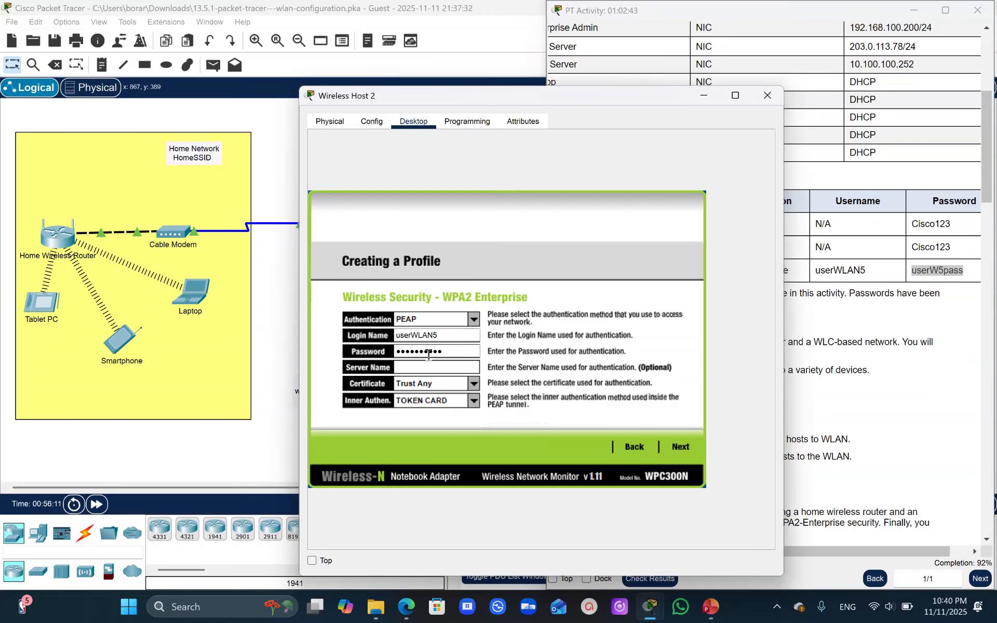
- Accept the WPA2-Enterprise settings, save the SSID-5 profile, and connect Wireless Host 2 to the network
left_click(676, 447)
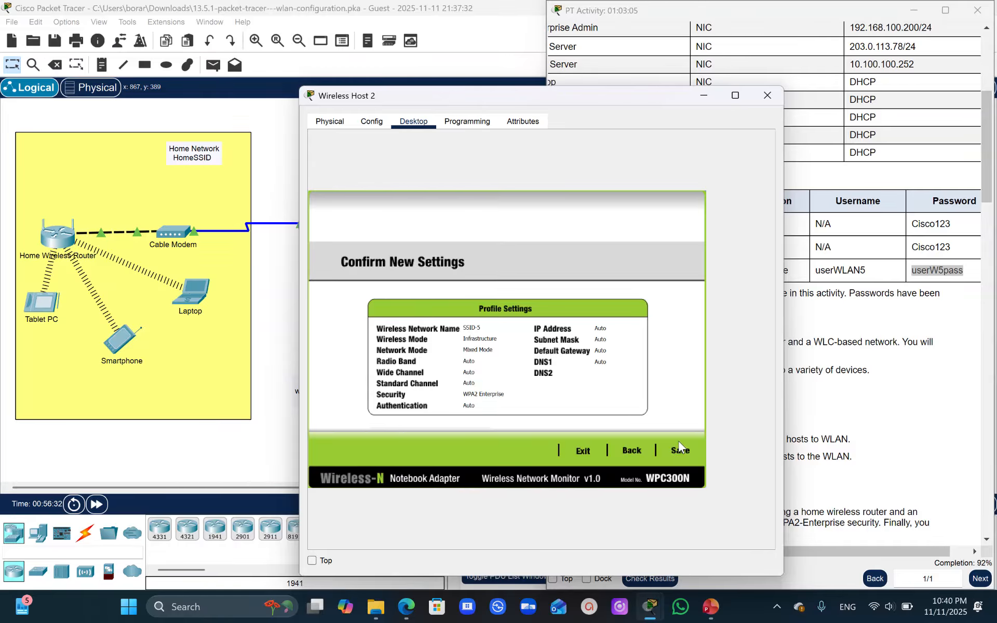
left_click(680, 449)
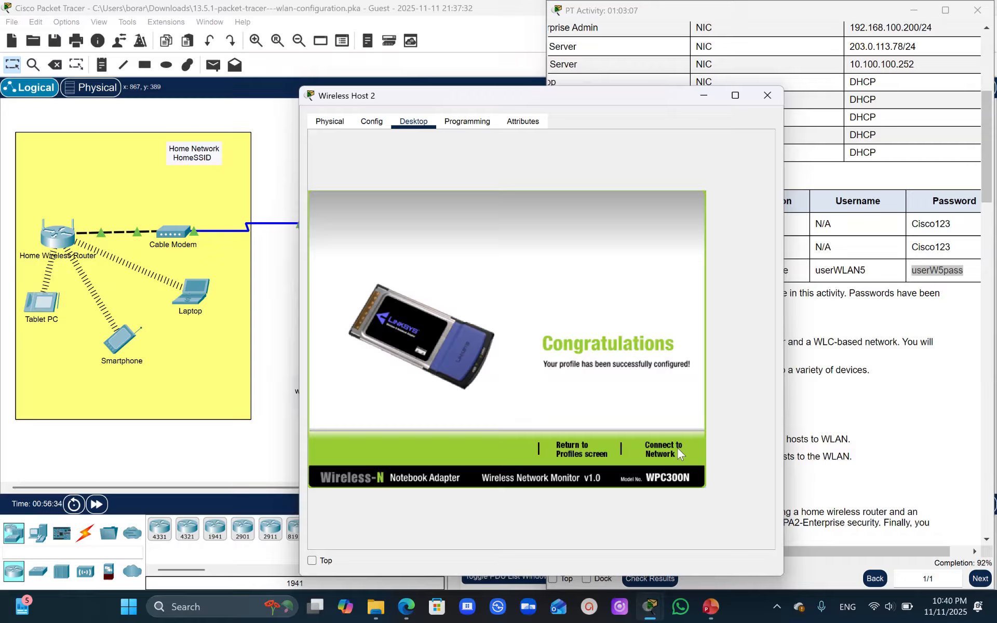
left_click(670, 453)
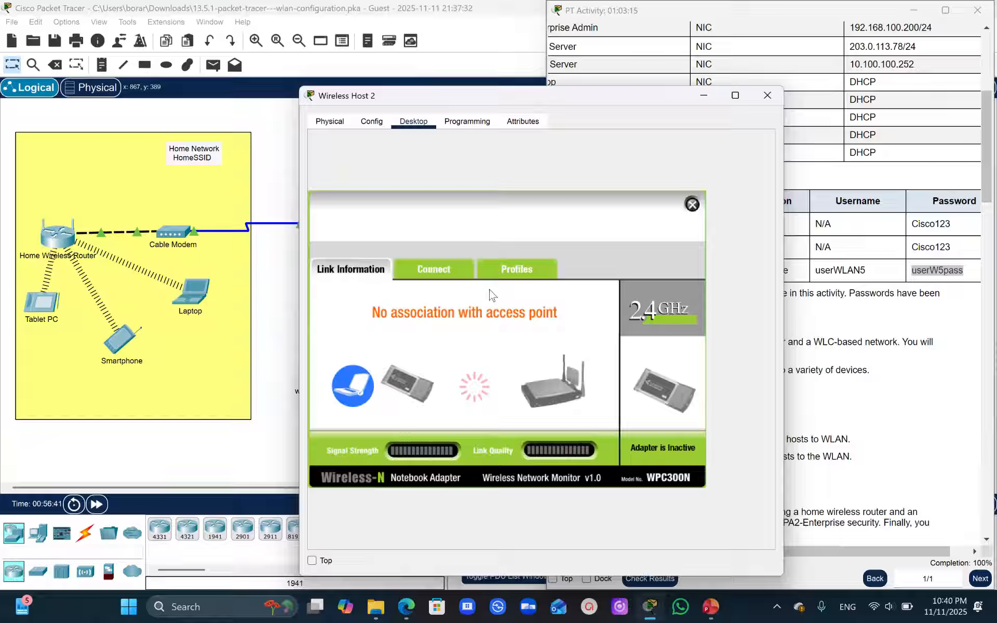
- Check Wireless Host 2's link in the topology, and review its available networks and saved wireless profile
left_click(293, 310)
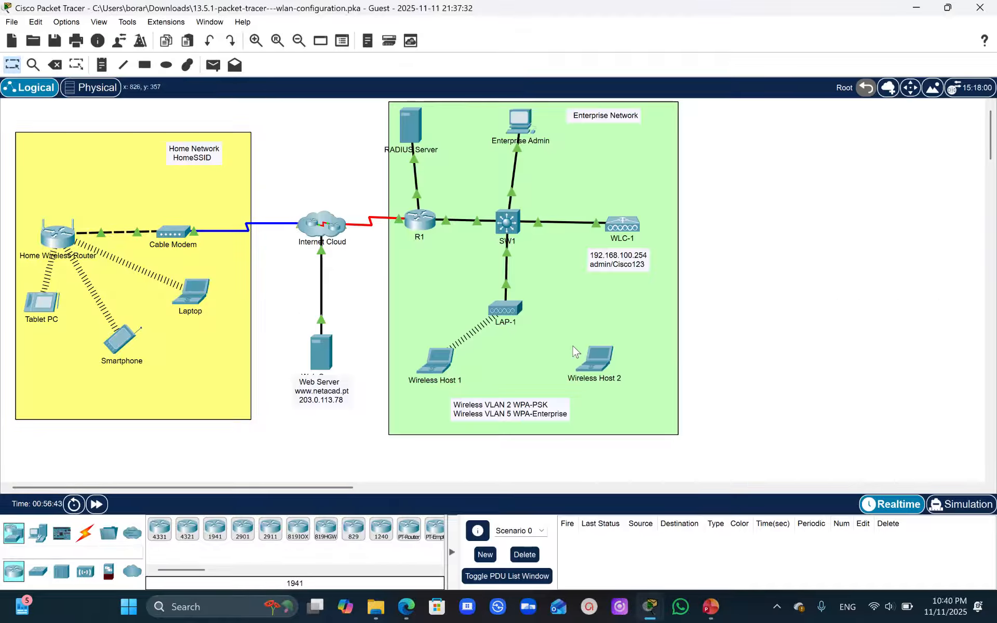
left_click(594, 359)
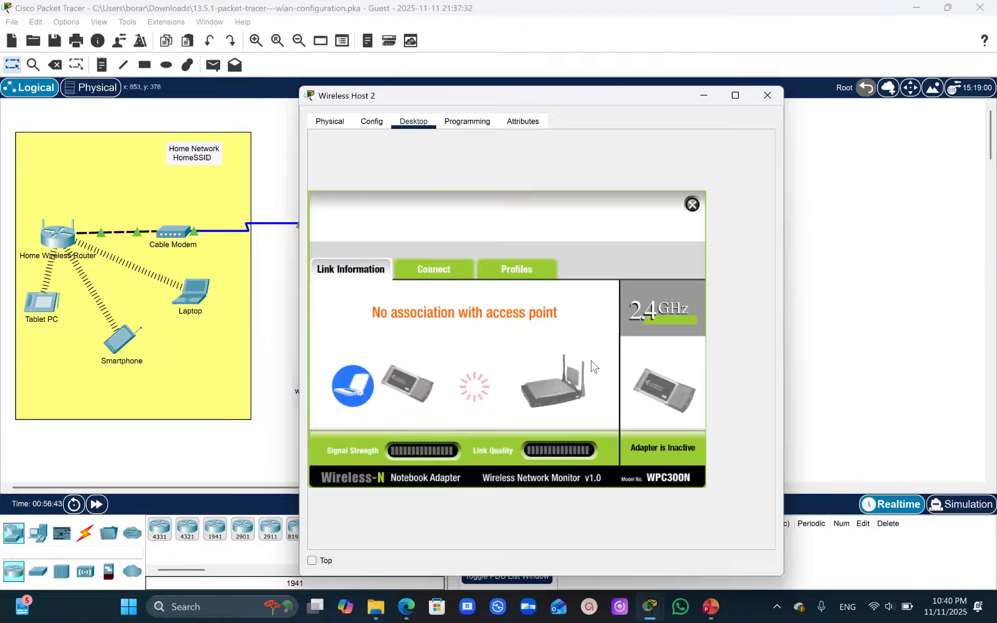
left_click(432, 272)
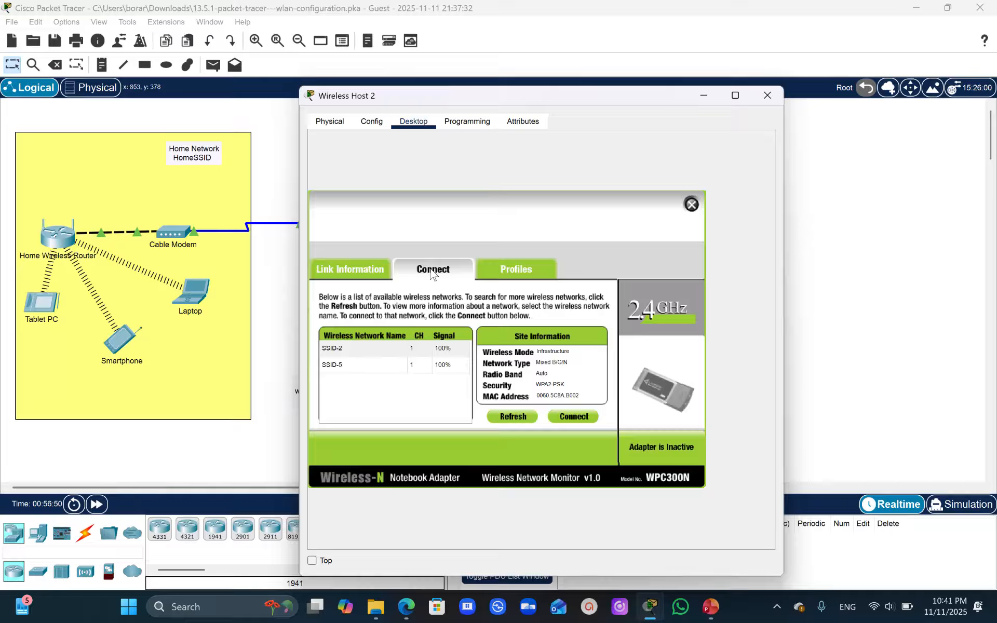
left_click(269, 327)
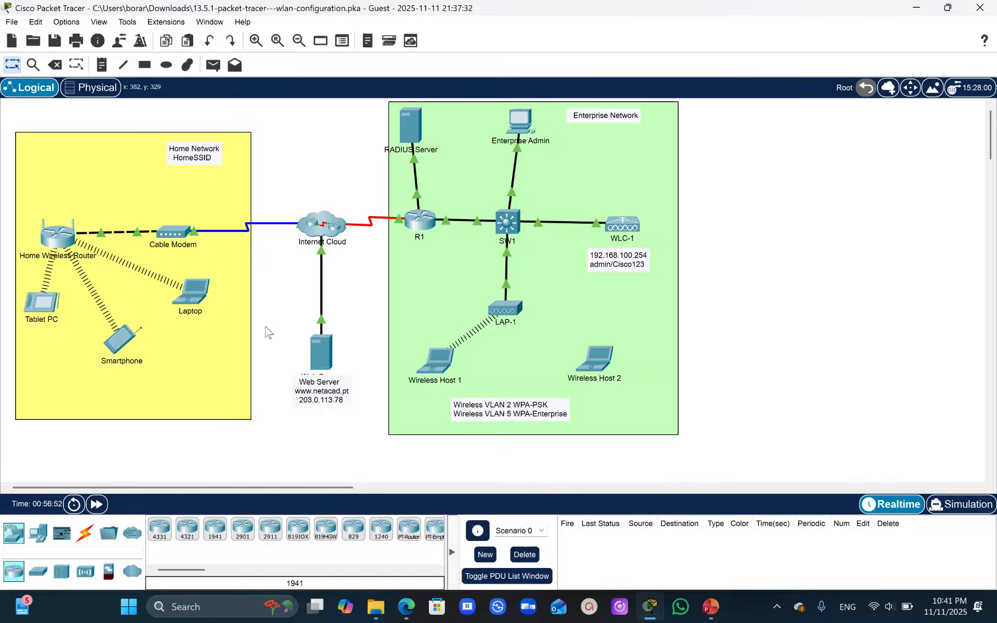
left_click(600, 364)
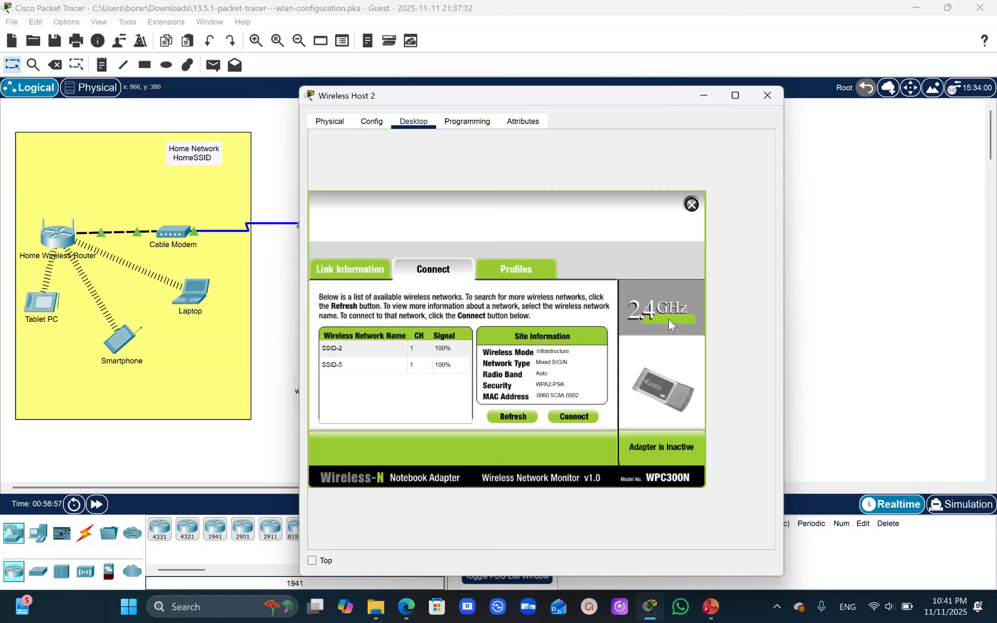
left_click(521, 271)
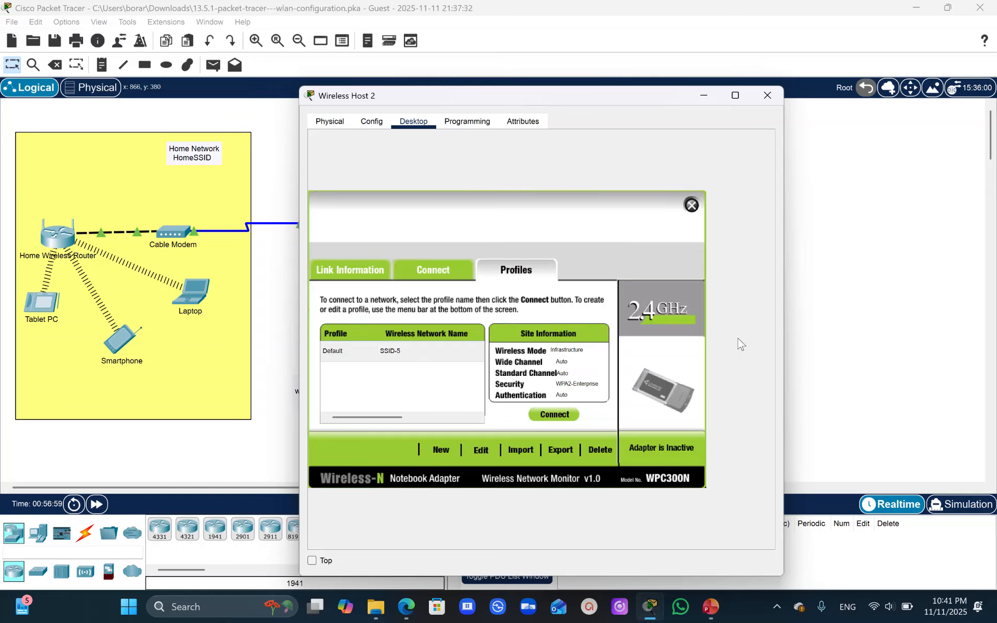
left_click(908, 372)
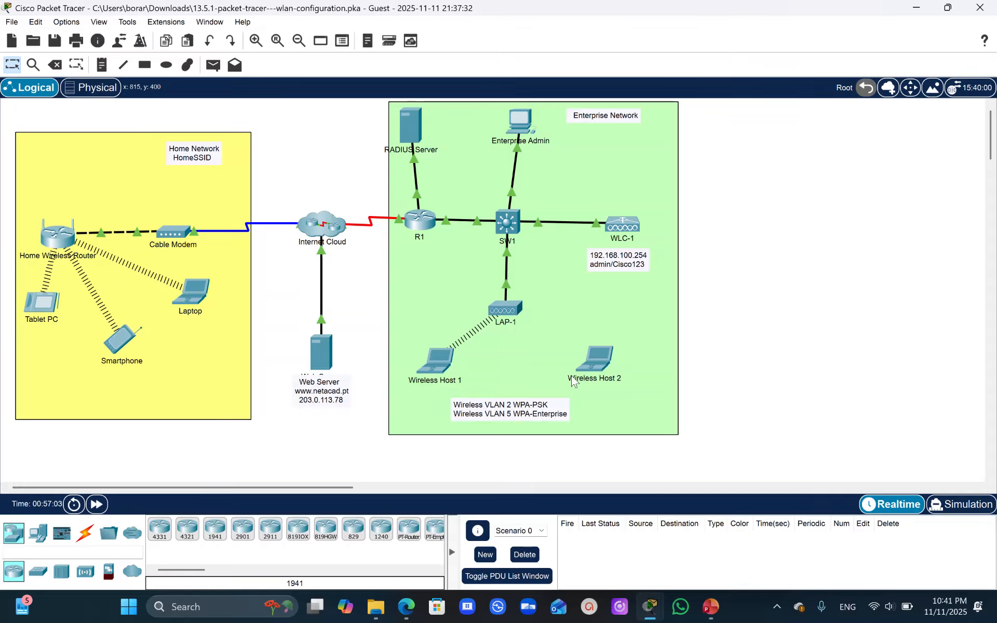
- Connect Wireless Host 2 to SSID-5 using the saved Default profile, and check its link in the topology and in PC Wireless
left_click(604, 379)
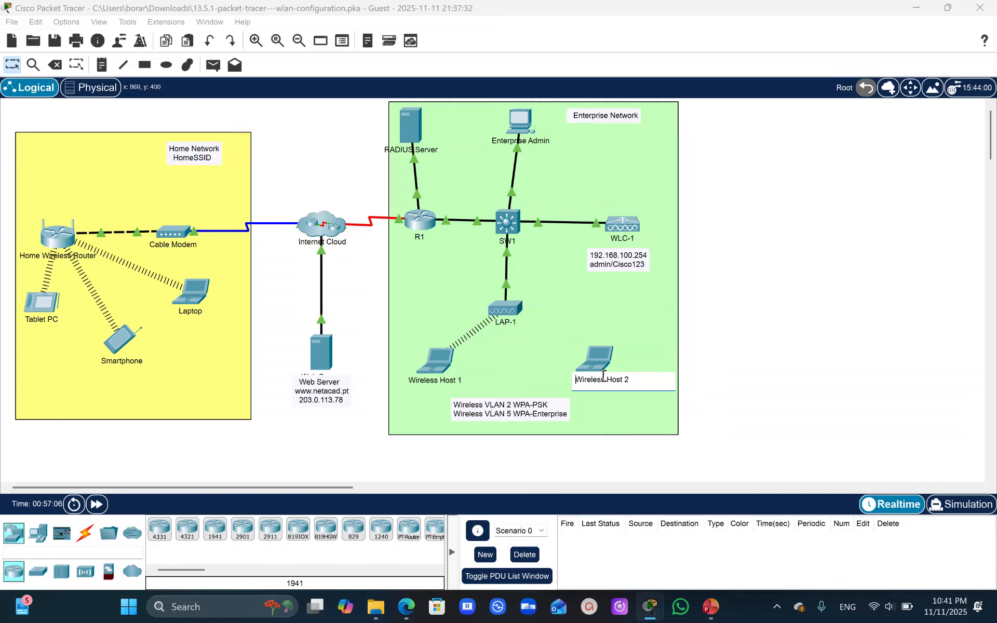
left_click(593, 299)
left_click(600, 362)
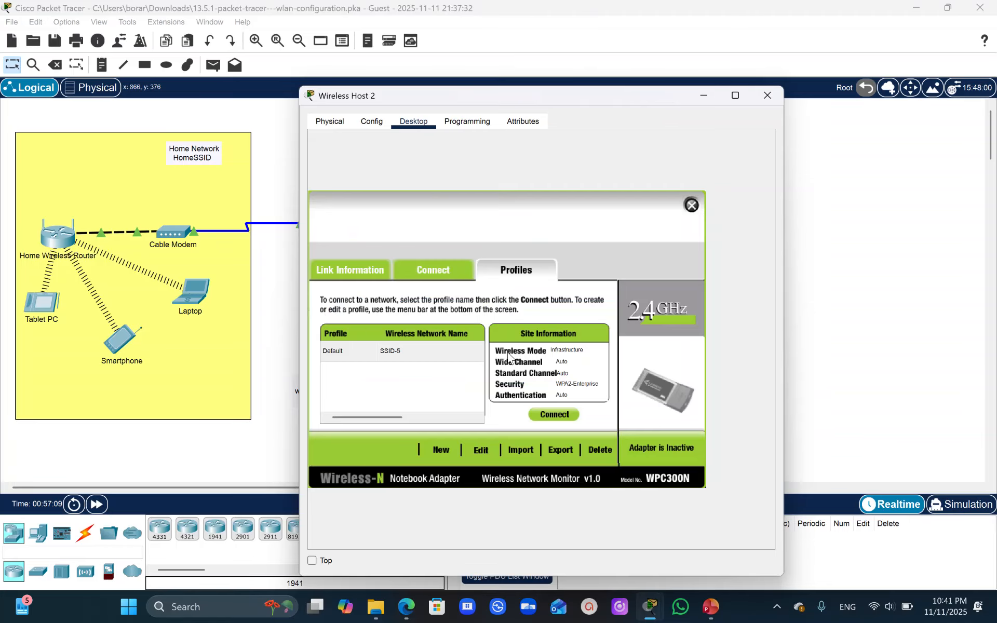
left_click(386, 357)
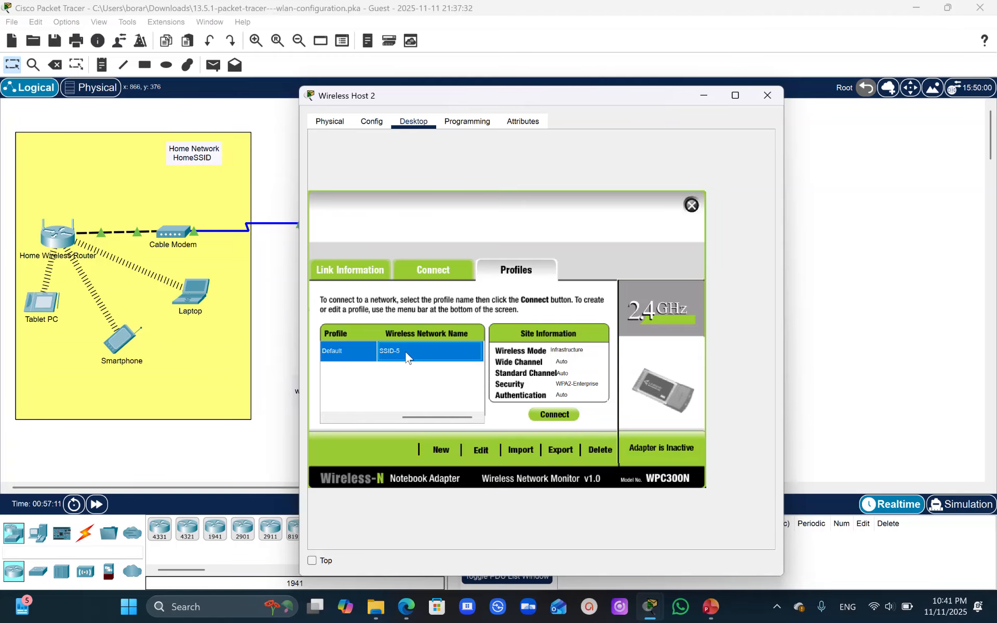
left_click(397, 353)
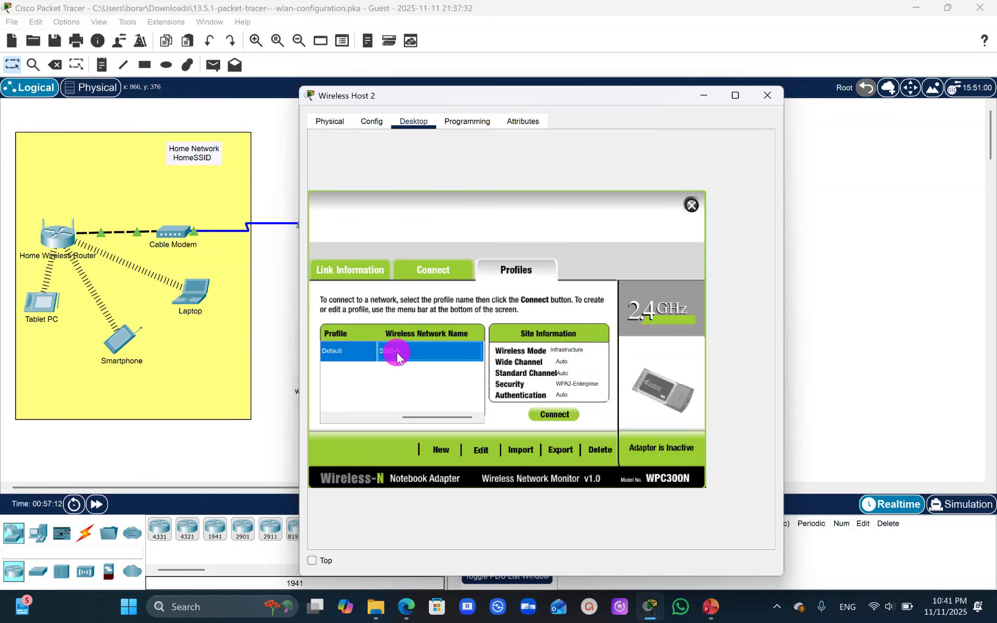
left_click(557, 419)
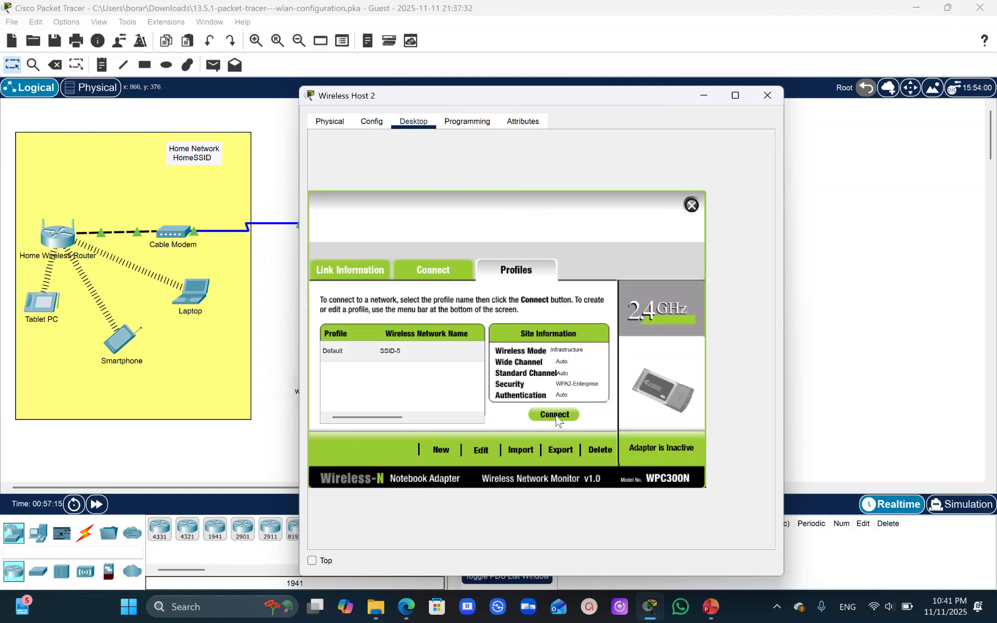
left_click(554, 417)
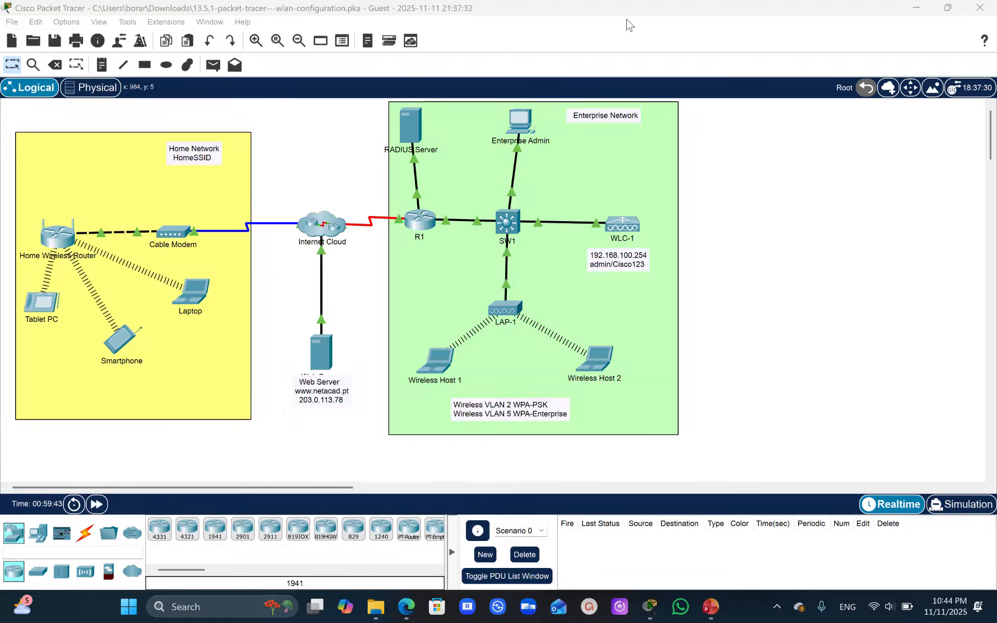
left_click(589, 357)
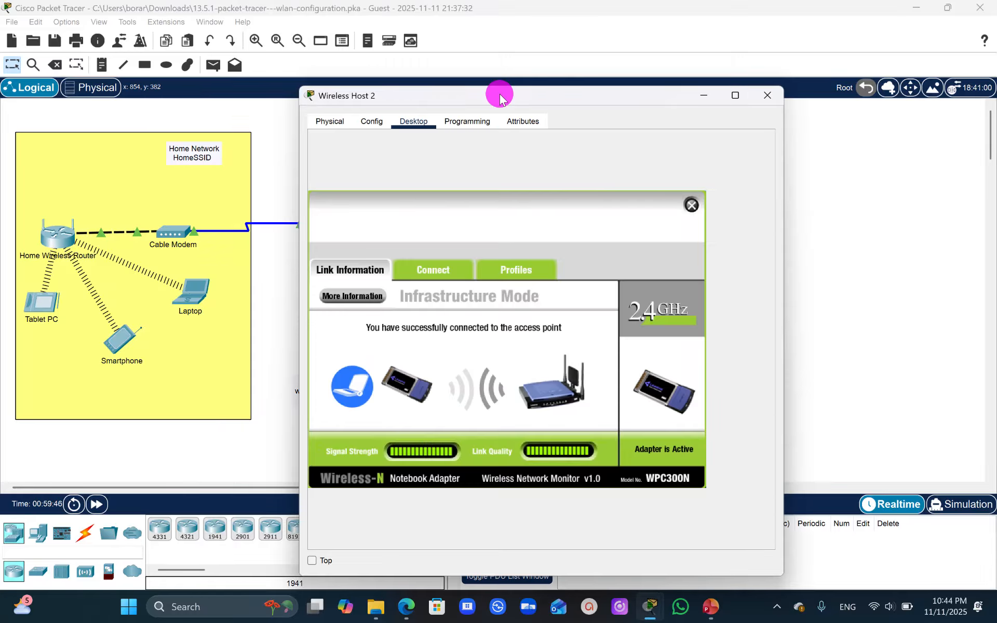
- Ping the web server at 203.0.113.78 from Wireless Host 2's Command Prompt
left_click_drag(500, 96, 779, 138)
left_click(971, 247)
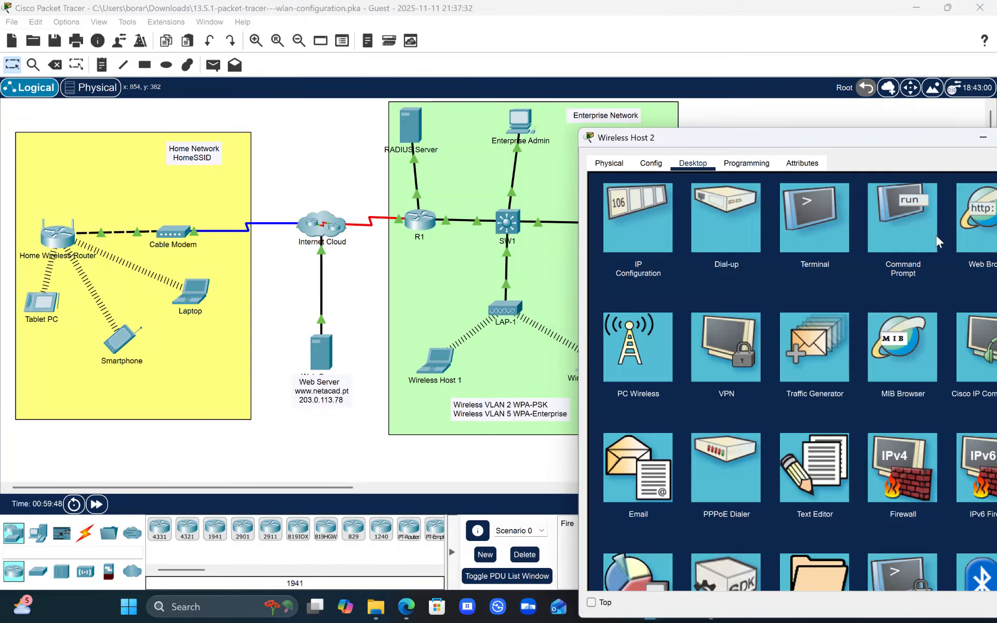
left_click(890, 237)
type("ping")
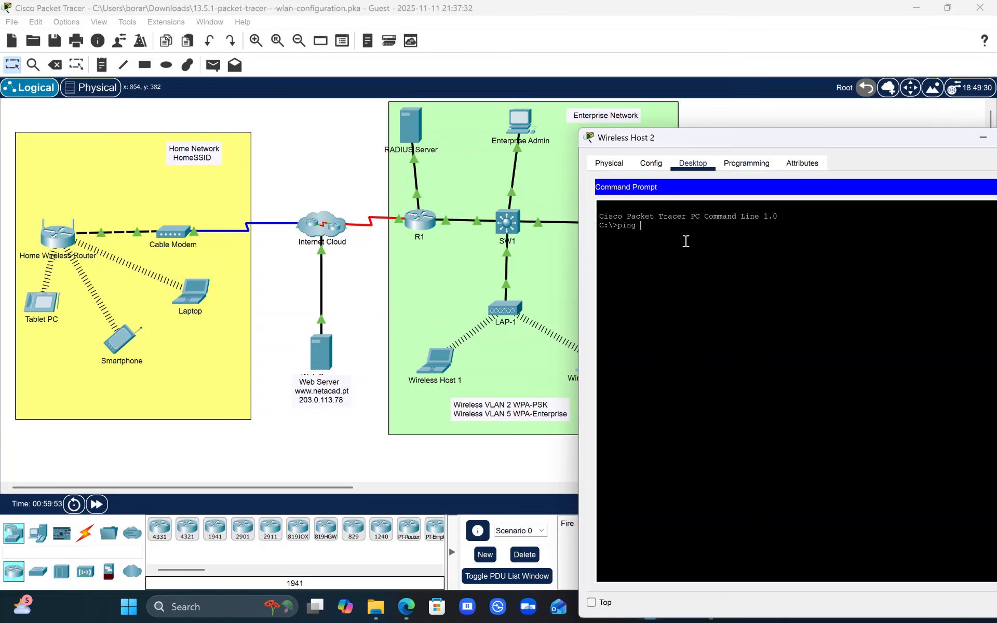
type(" 203.0.113.78")
key("Return")
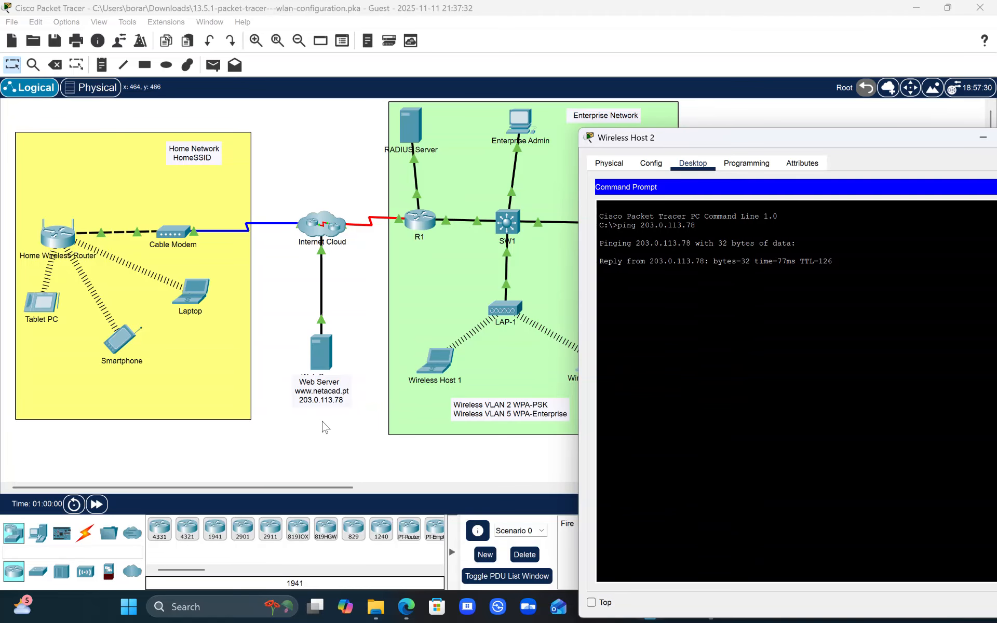
- Ping the web server at 203.0.113.78 from Wireless Host 1's Command Prompt
left_click(434, 361)
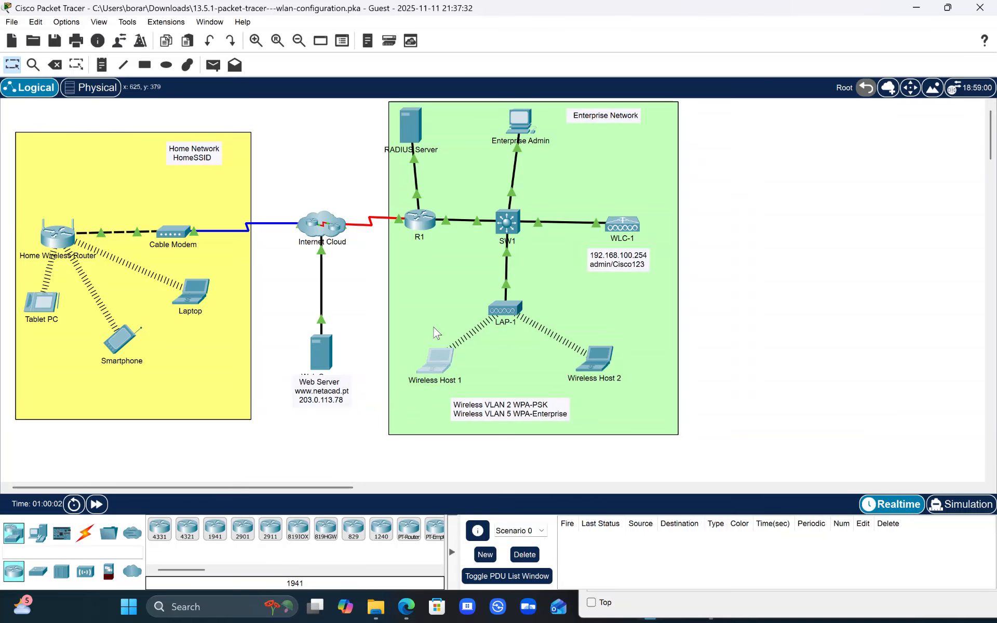
left_click(436, 344)
left_click(616, 157)
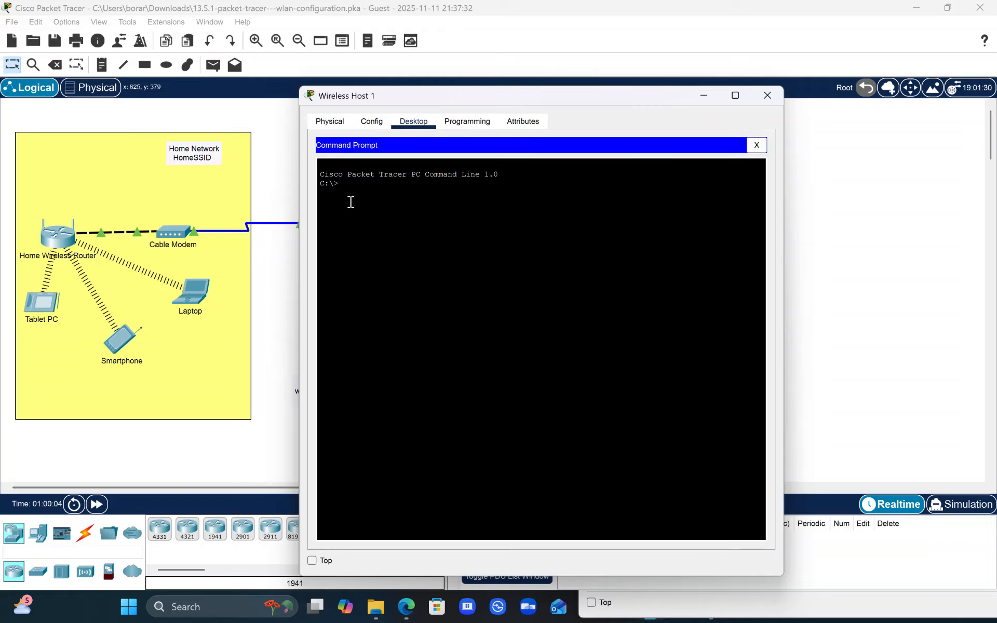
type("ping")
left_click_drag(459, 86, 601, 122)
type("203.0.113.78")
key("Return")
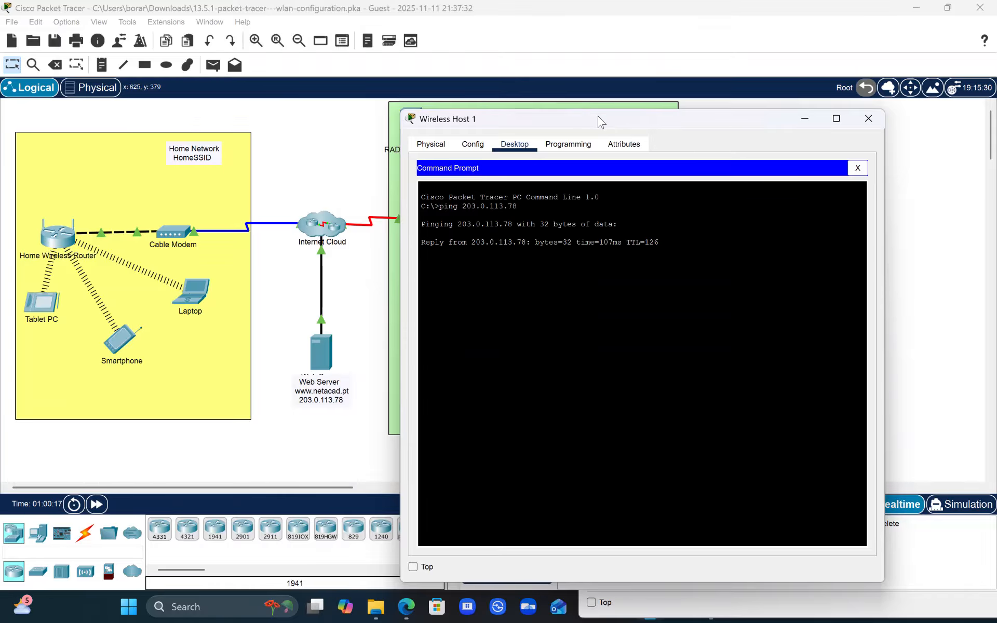
- Run ipconfig on Wireless Host 1 to look up its wireless IP settings
left_click(394, 285)
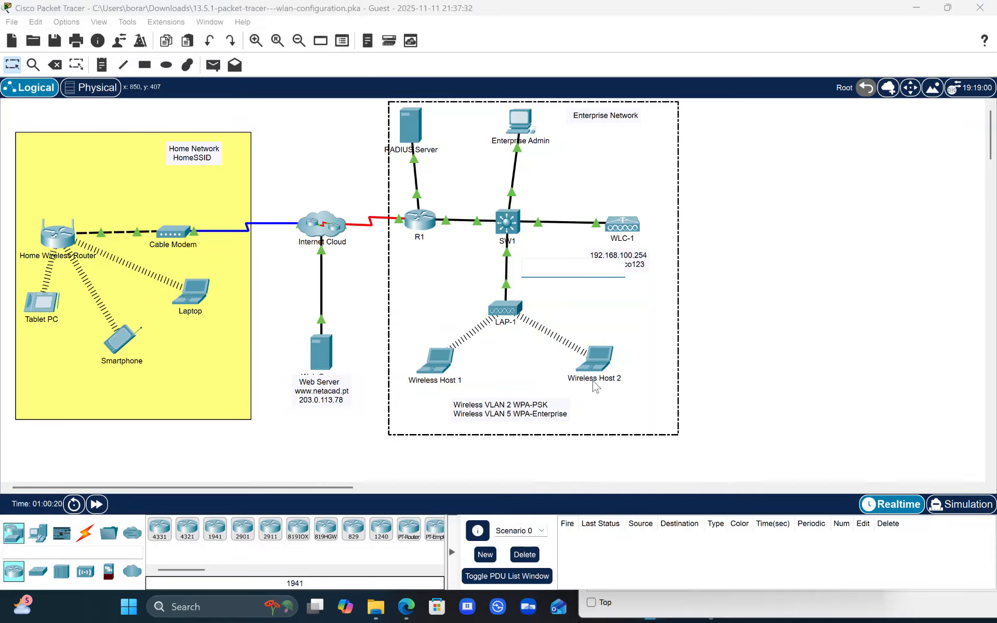
left_click(427, 365)
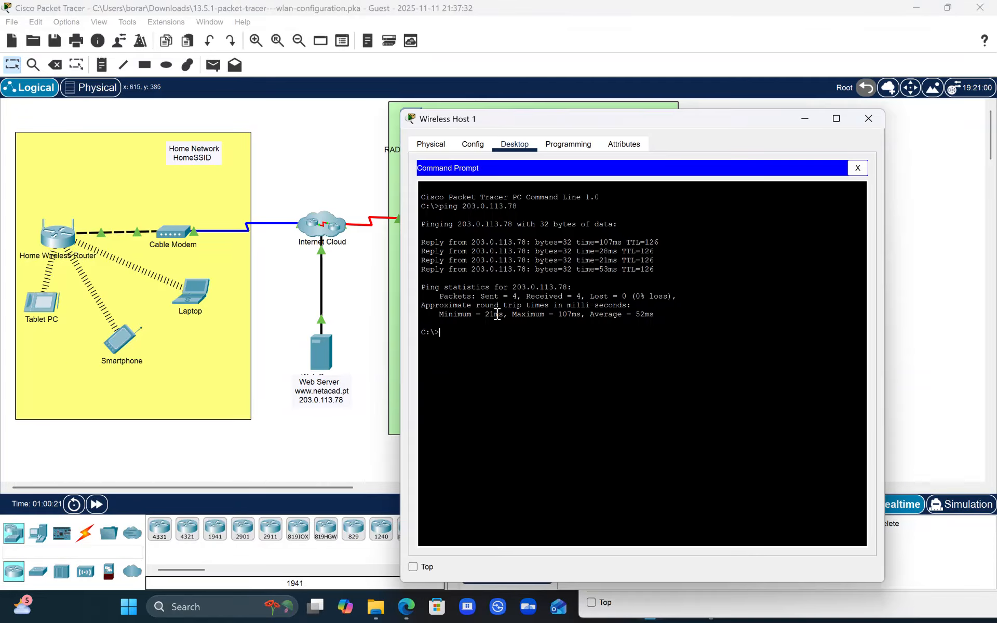
type("ipconfig")
key("Return")
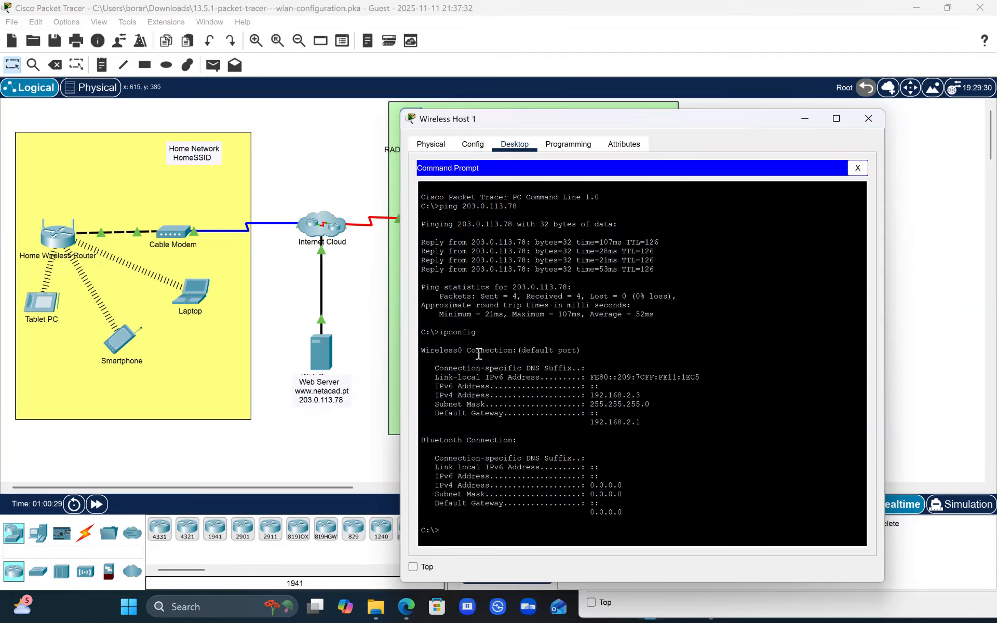
- Arrange the Wireless Host 1 and Wireless Host 2 Command Prompt windows side by side over the topology
left_click(389, 303)
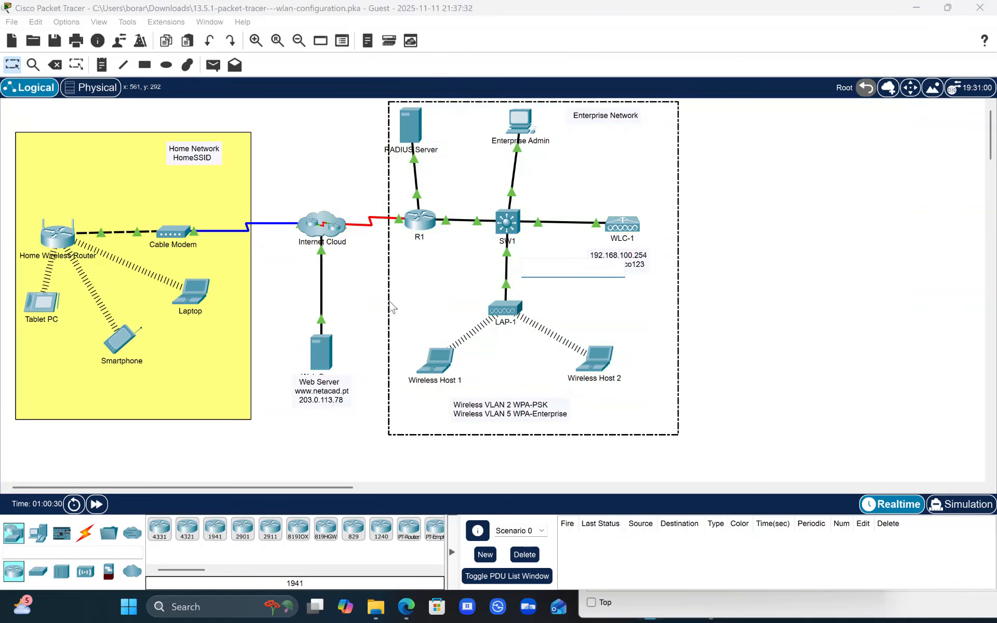
left_click(436, 362)
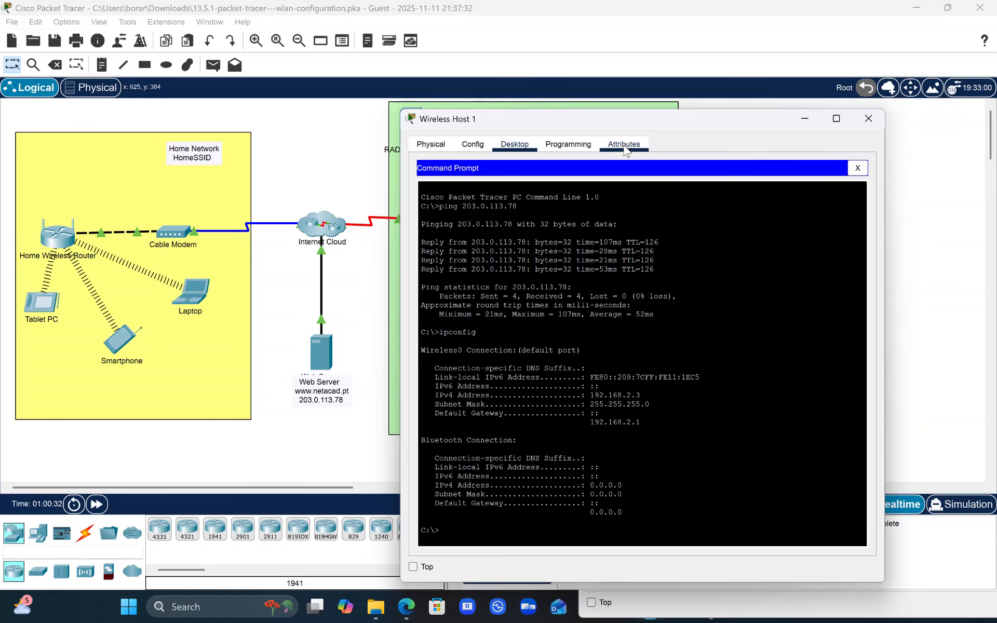
left_click_drag(638, 121, 304, 83)
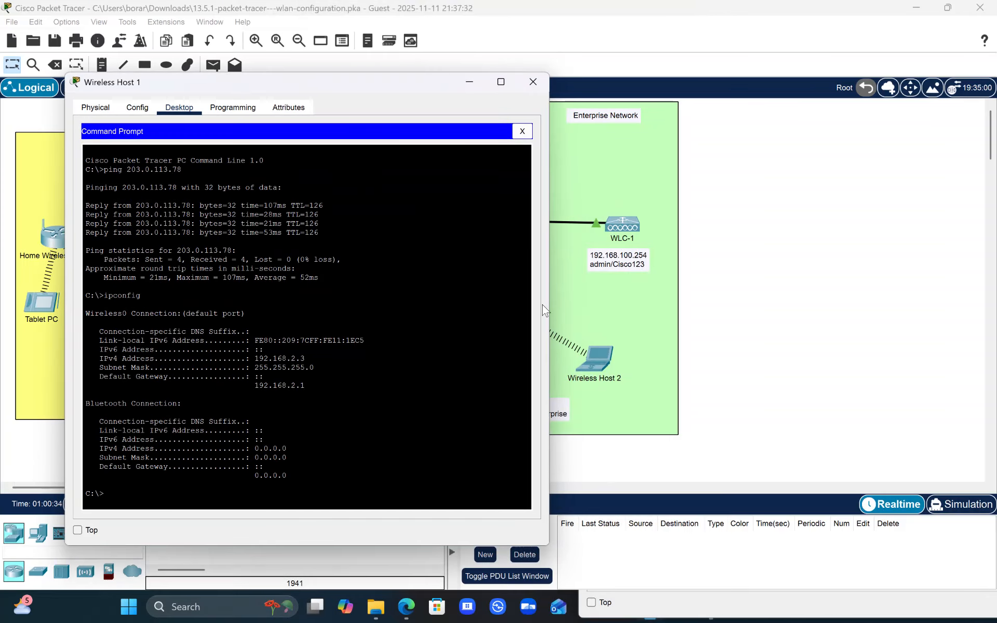
left_click(601, 370)
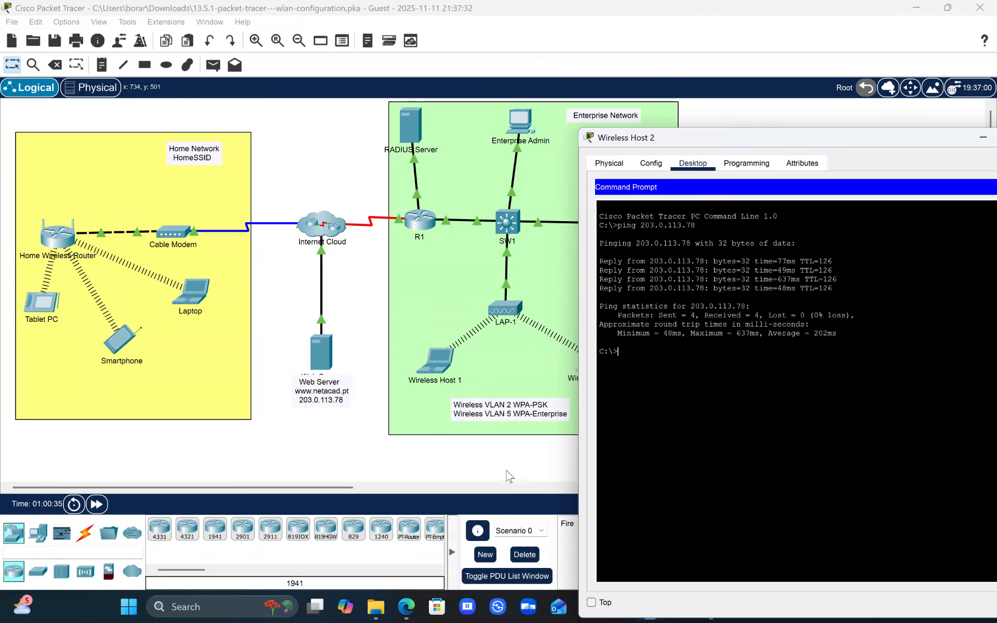
left_click(688, 136)
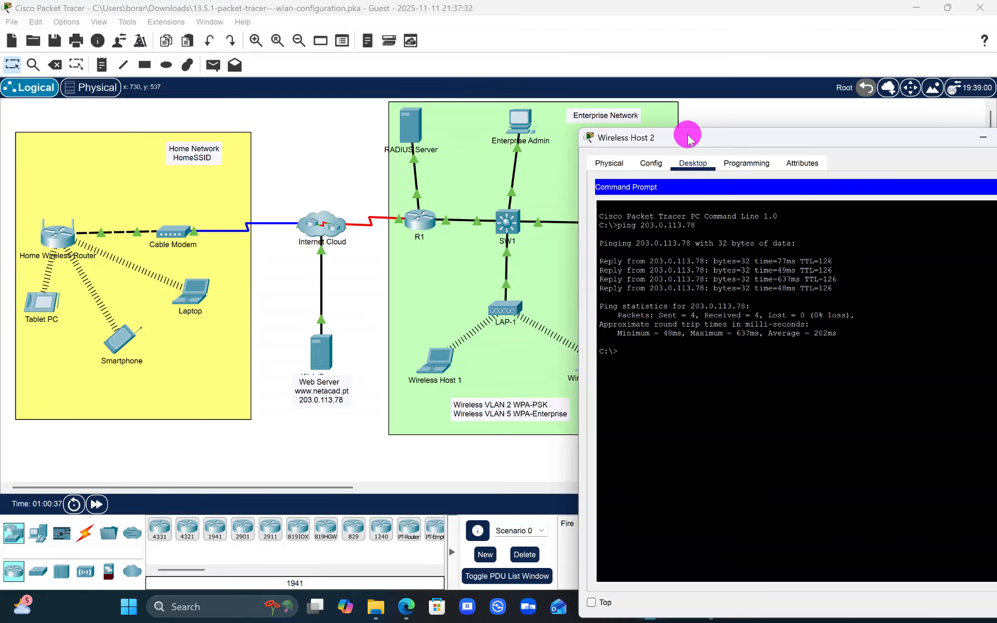
left_click_drag(688, 136, 695, 79)
mouse_move(650, 606)
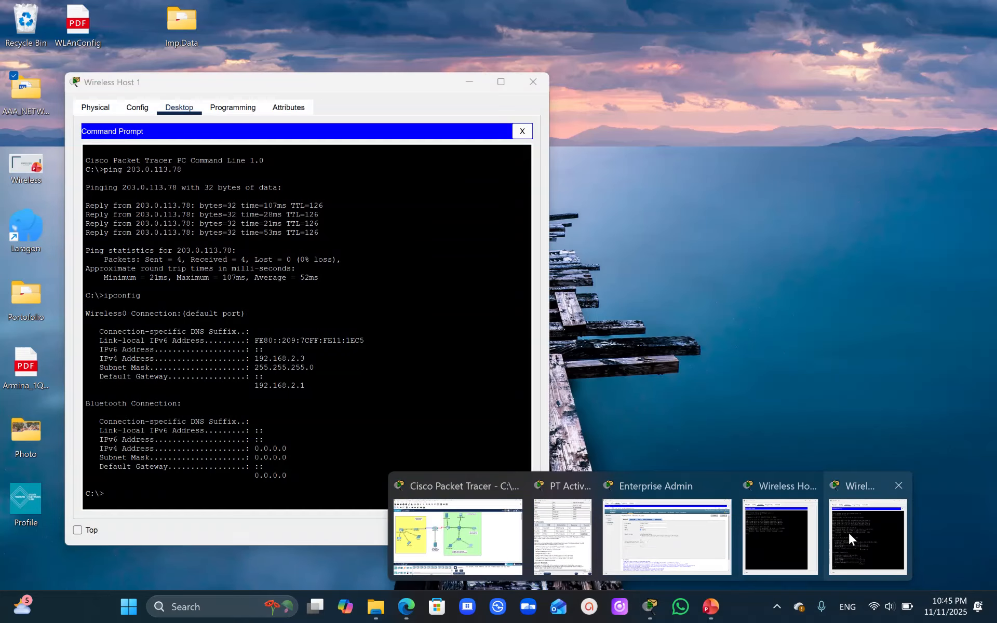
left_click(848, 533)
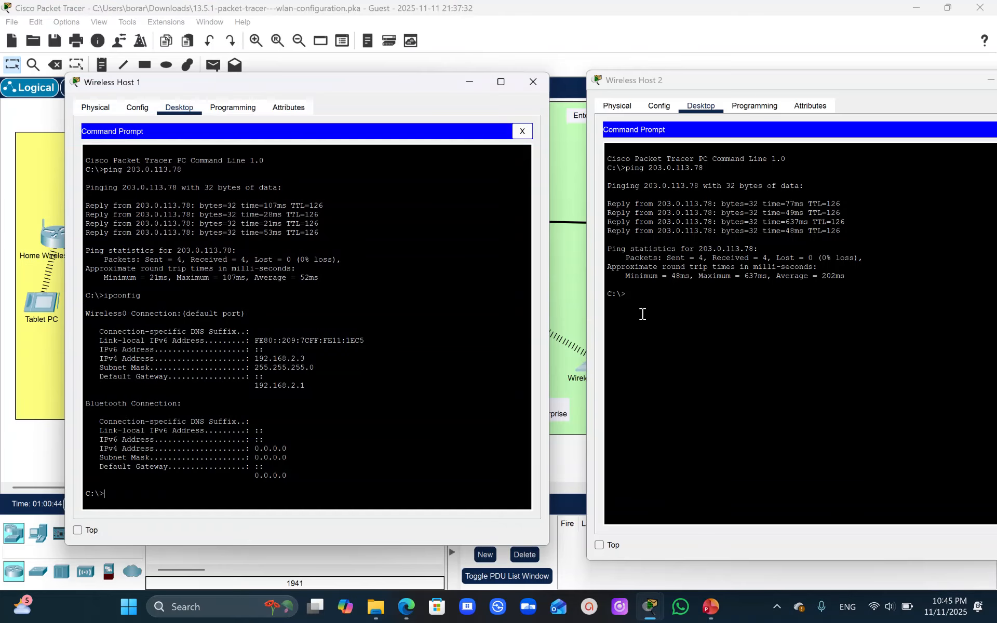
- Ping Wireless Host 1 at 192.168.2.3 from Wireless Host 2's Command Prompt
type("ing")
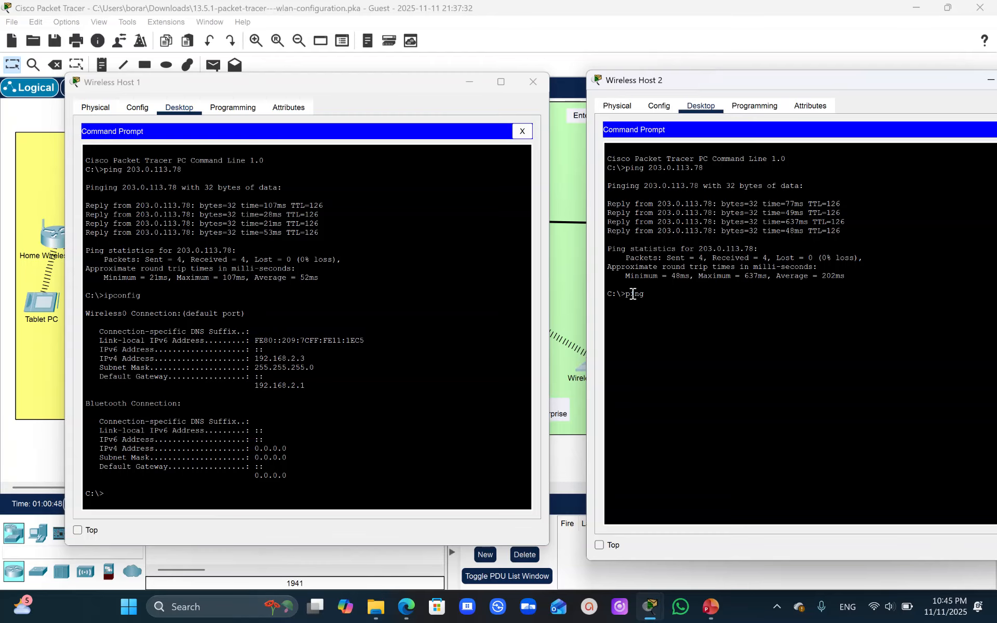
type(" 192.168.2.3")
key("Return")
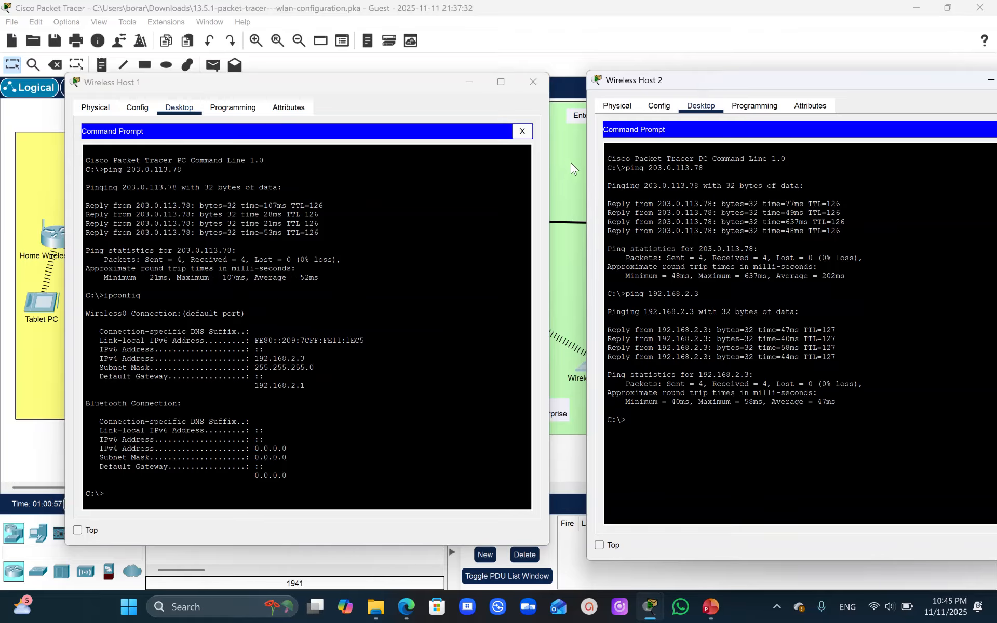
- Show the PT Activity instructions beside the topology and move the License Key dialog clear of them to check the completion status
left_click(571, 185)
mouse_move(650, 606)
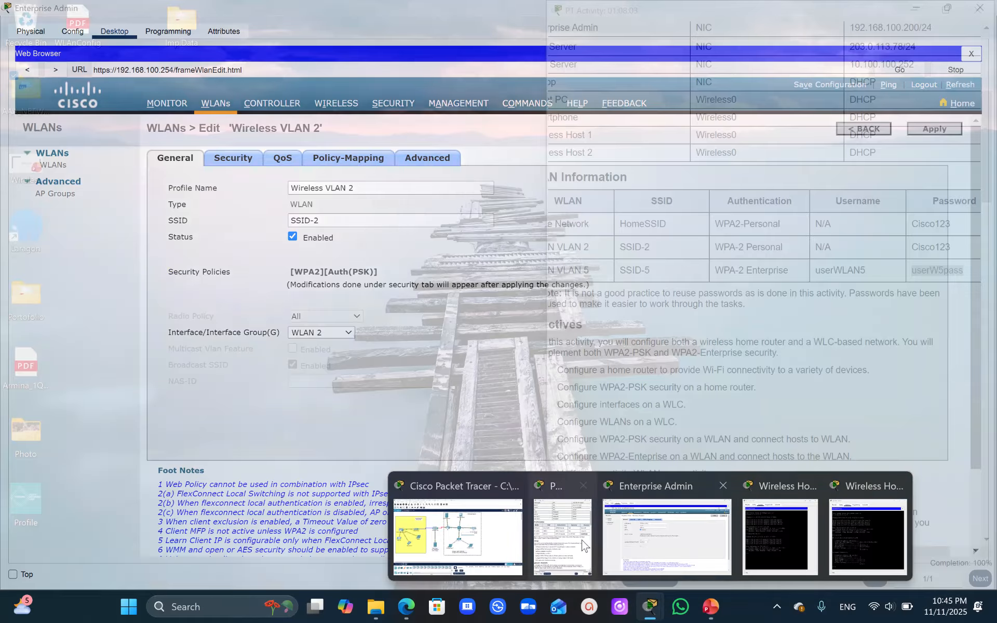
left_click(584, 543)
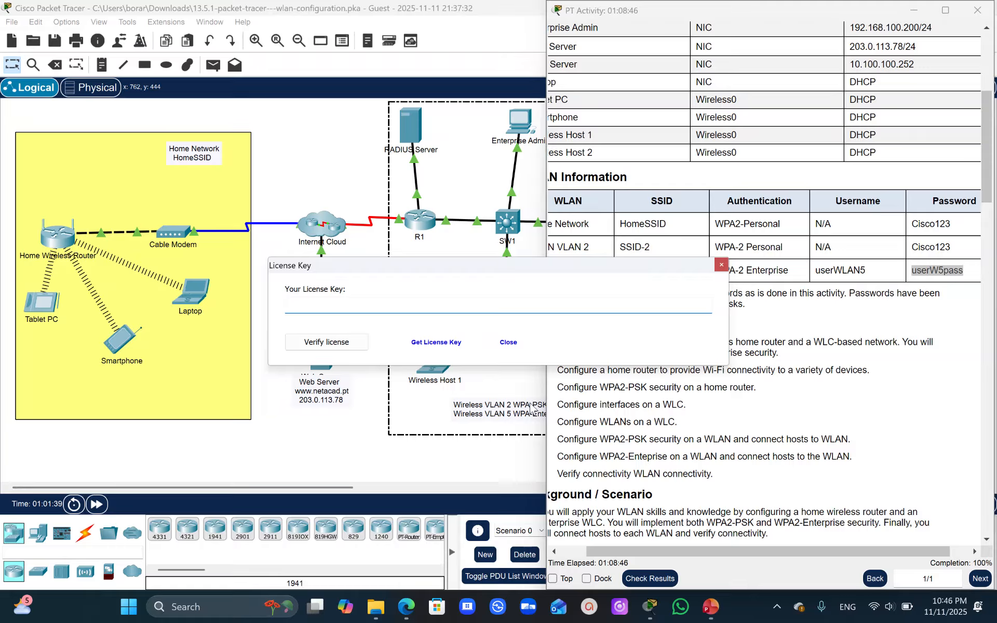
left_click_drag(597, 266, 493, 506)
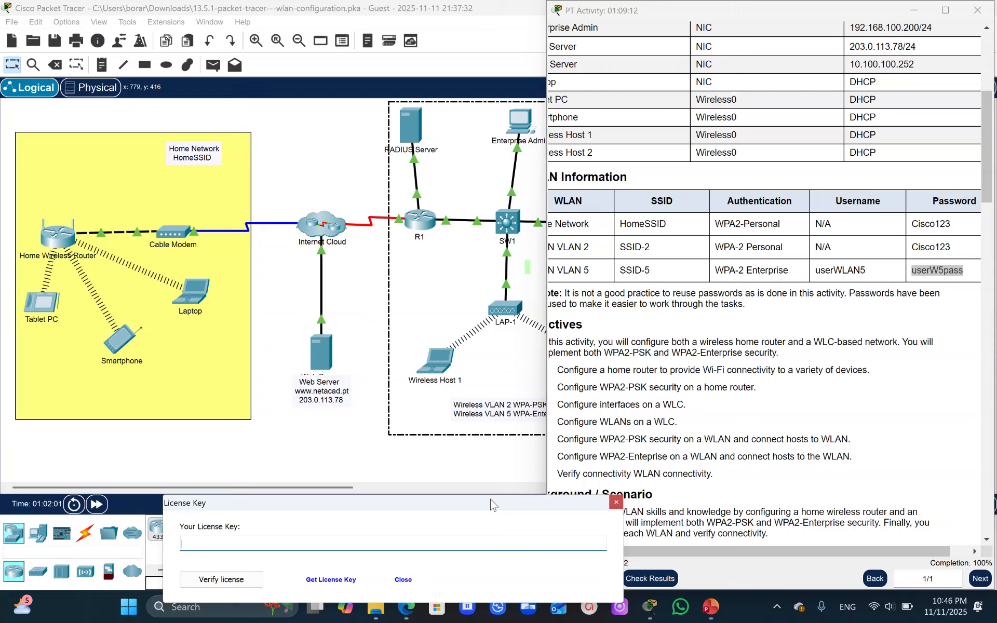
- Switch to the WLAN Configuration presentation in PowerPoint and display its second slide
left_click(710, 607)
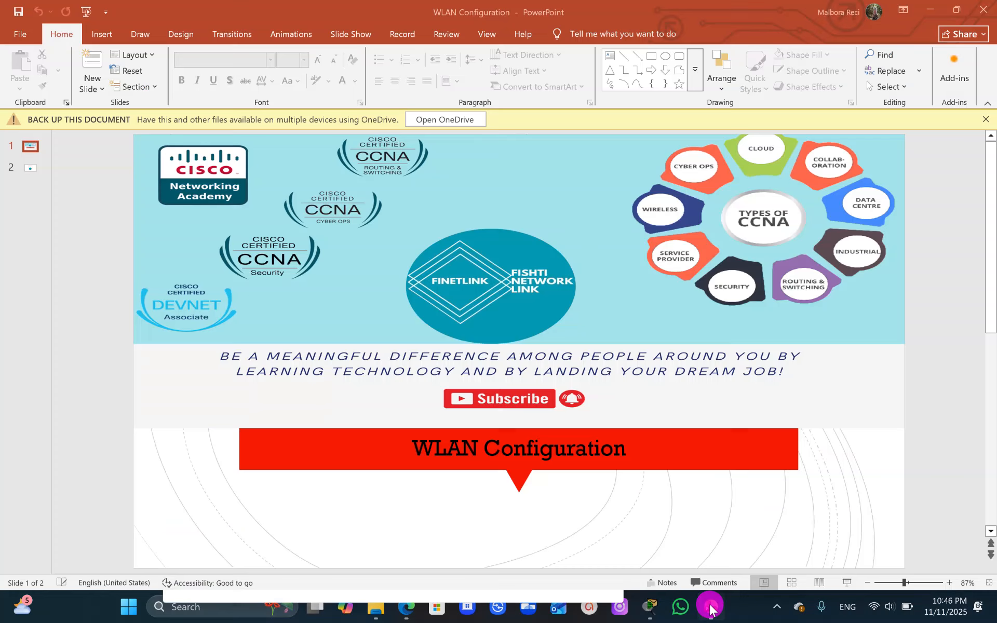
left_click(27, 173)
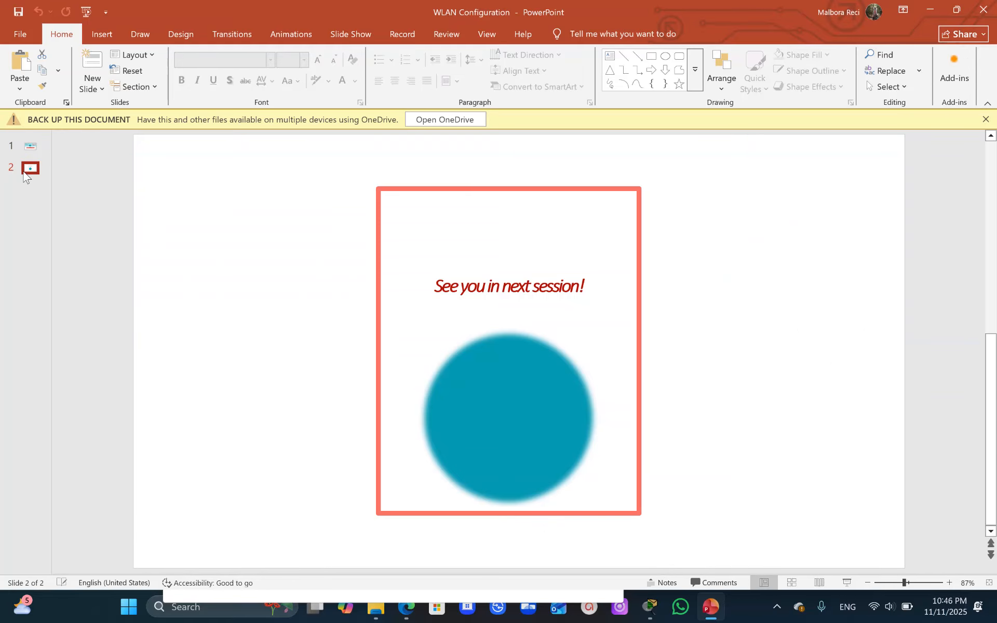